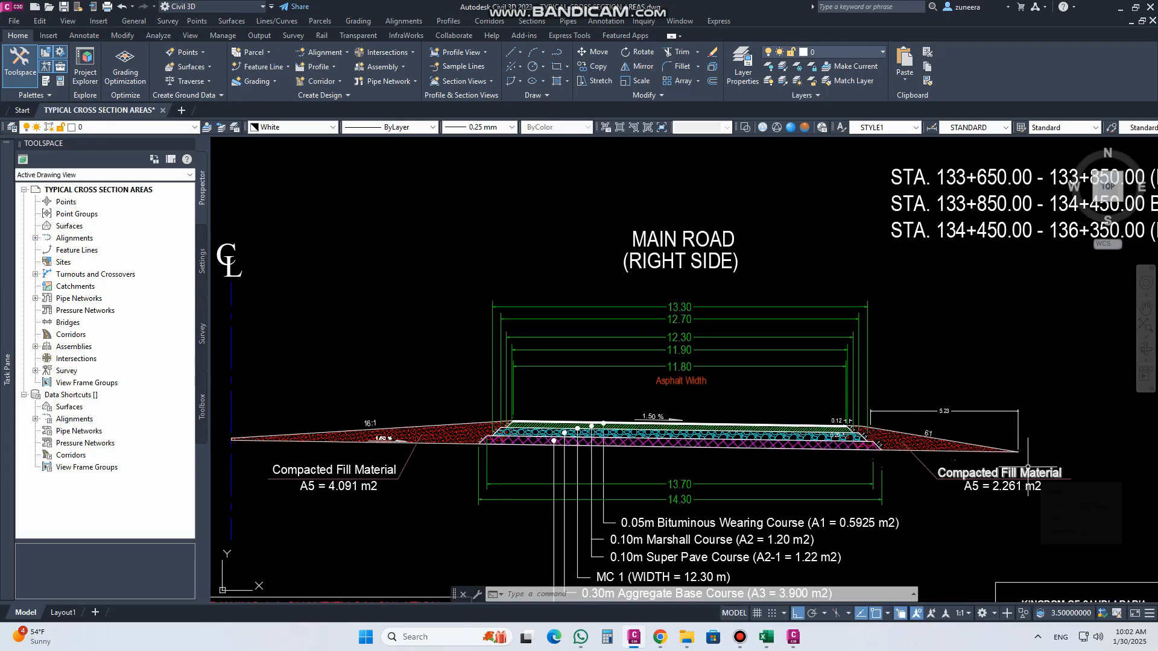
Step: Examine the compacted fill wedge and the stepped pavement layer edges on the outer side of the main road section
{"action": "scroll", "coordinate": [1009, 438], "scroll_direction": "up", "scroll_amount": 5}
{"action": "middle_click_drag", "start_coordinate": [649, 478], "coordinate": [727, 449]}
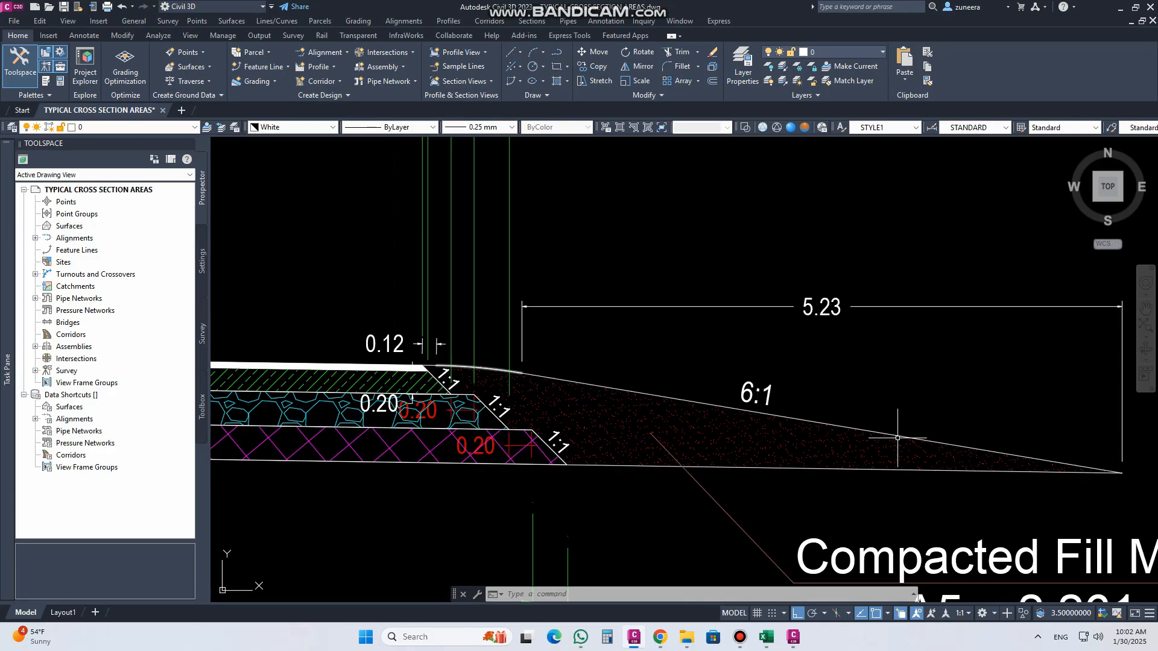
{"action": "scroll", "coordinate": [468, 368], "scroll_direction": "up", "scroll_amount": 5}
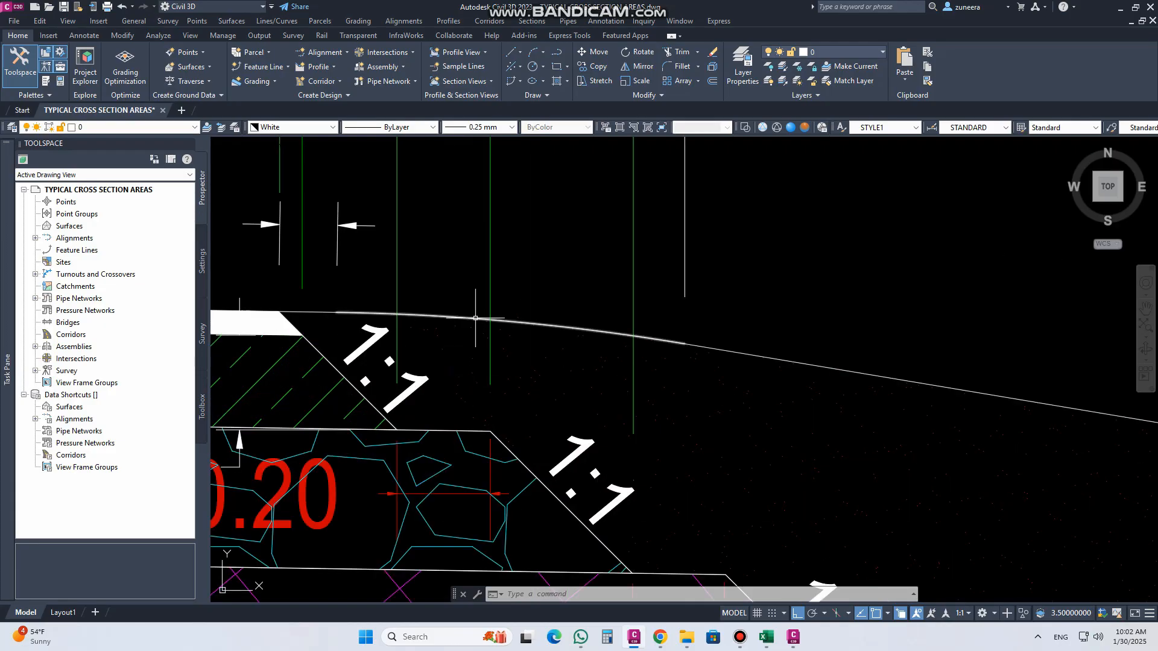
{"action": "scroll", "coordinate": [471, 313], "scroll_direction": "down", "scroll_amount": 3}
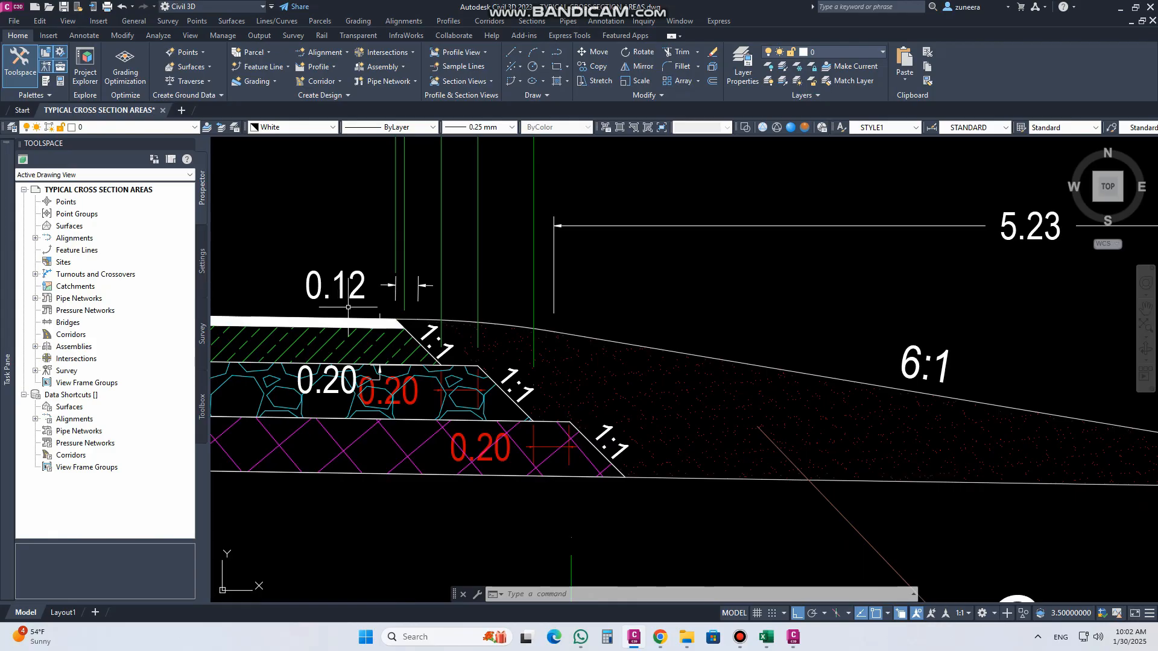
{"action": "scroll", "coordinate": [531, 391], "scroll_direction": "down", "scroll_amount": 2}
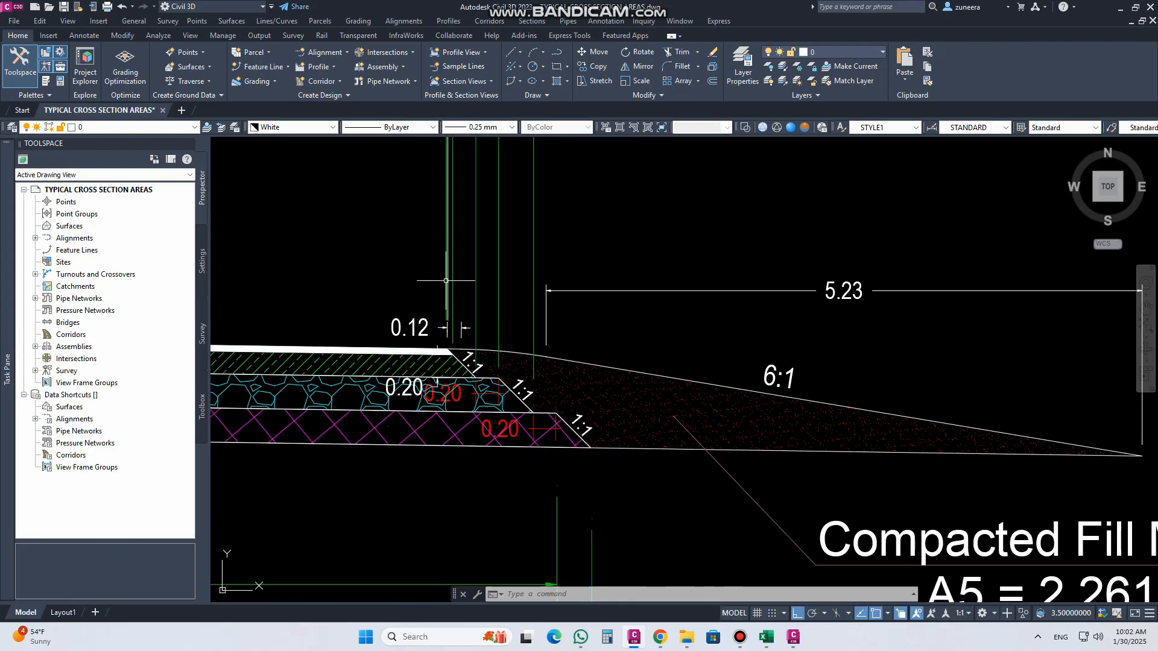
Step: Open the help topic for the ShoulderExtendAll metric shoulder subassembly and enlarge it to full screen
{"action": "left_click", "coordinate": [45, 82]}
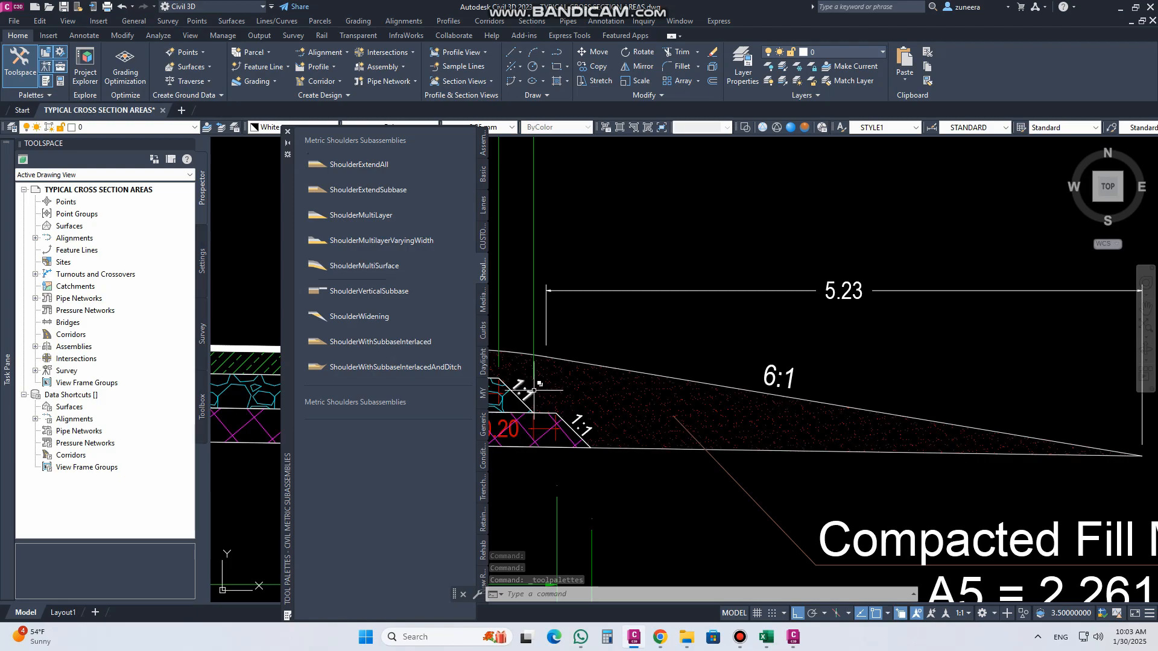
{"action": "scroll", "coordinate": [606, 374], "scroll_direction": "up", "scroll_amount": 3}
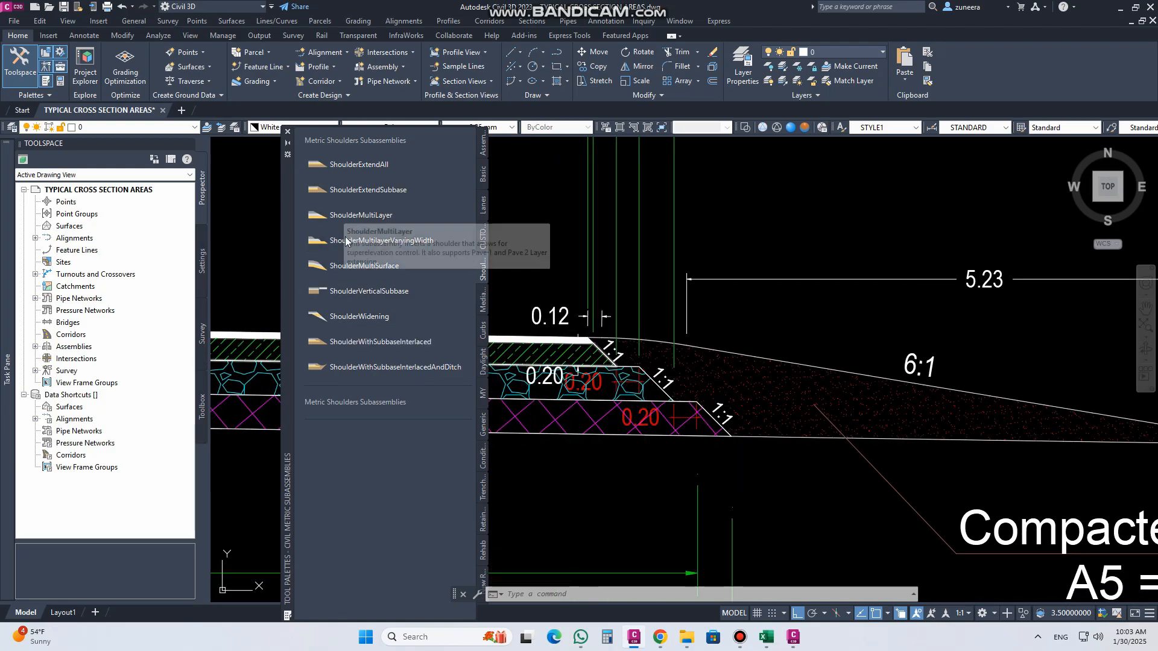
{"action": "right_click", "coordinate": [336, 171]}
{"action": "left_click", "coordinate": [369, 329]}
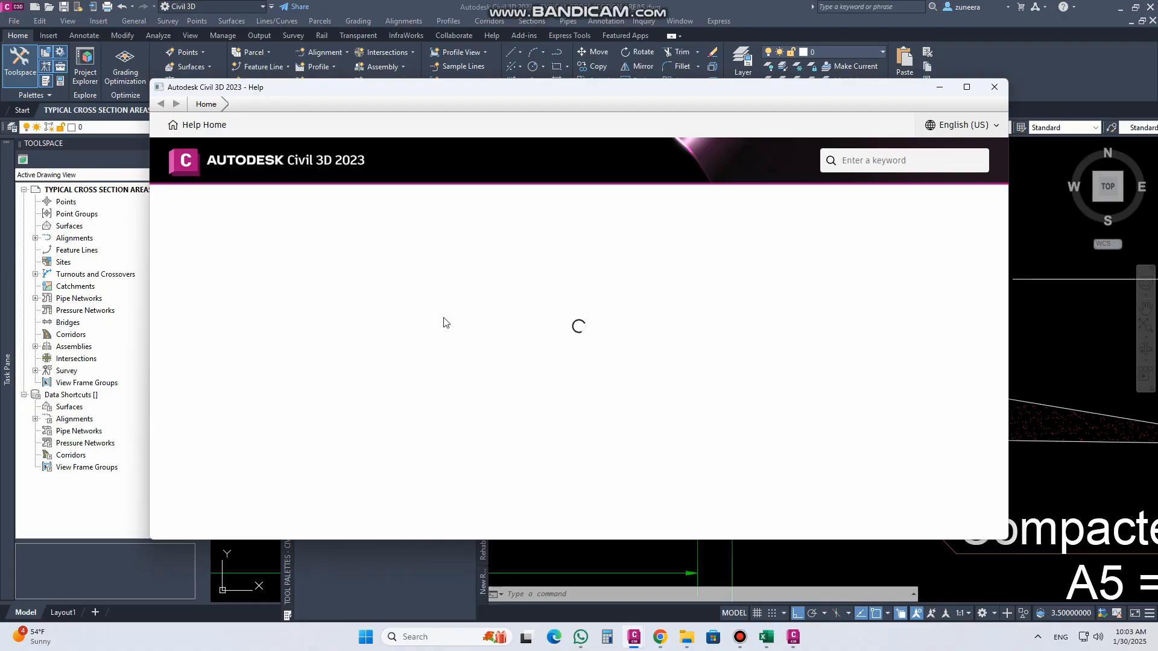
{"action": "left_click", "coordinate": [966, 87]}
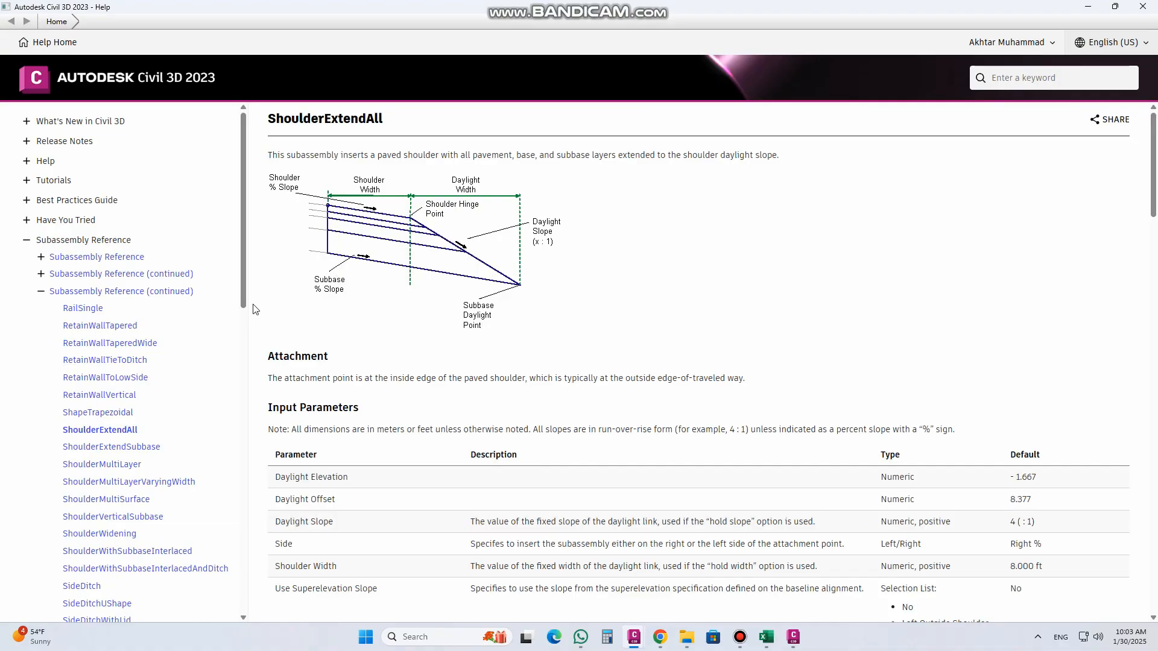
Step: Compare the help diagrams of the other shoulder subassemblies, from ShoulderExtendSubbase through ShoulderWithSubbaseInterlacedAndDitch, and close the help
{"action": "mouse_move", "coordinate": [248, 307]}
{"action": "left_mouse_down"}
{"action": "mouse_move", "coordinate": [249, 499]}
{"action": "mouse_move", "coordinate": [240, 327]}
{"action": "left_mouse_up"}
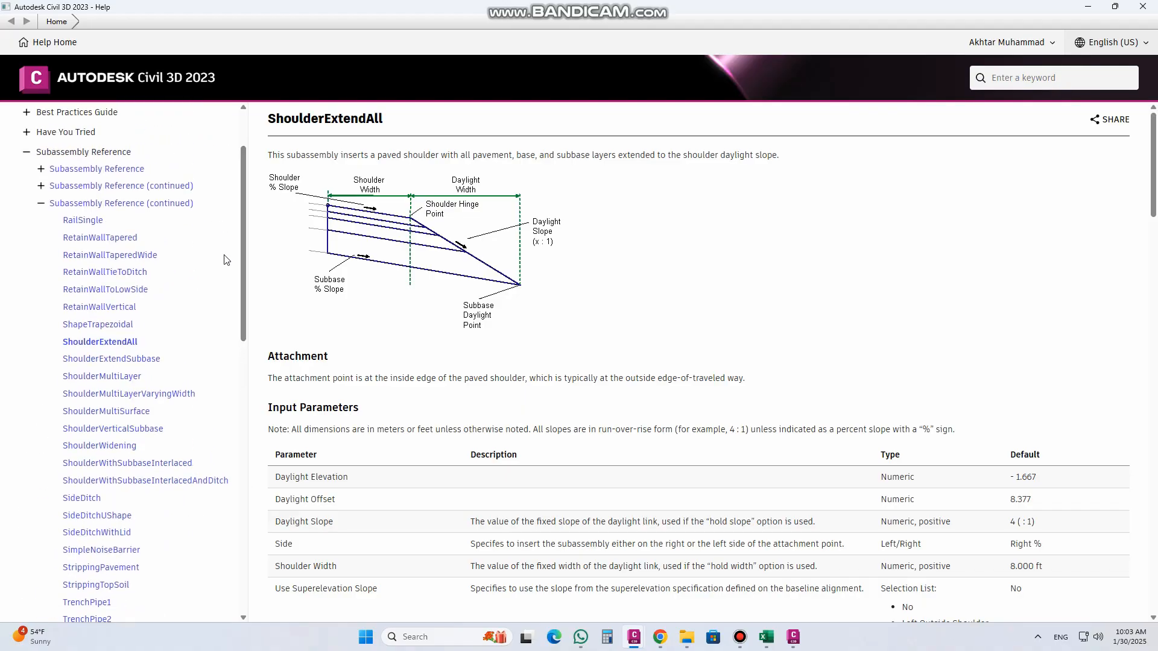
{"action": "left_click", "coordinate": [121, 360]}
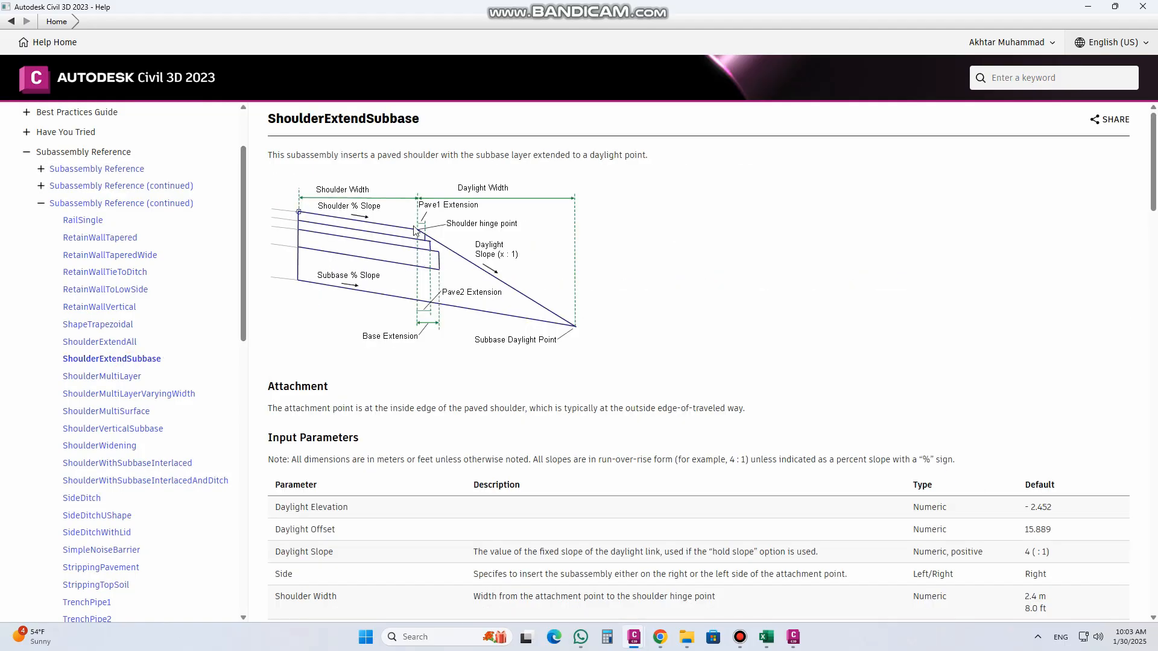
{"action": "left_click", "coordinate": [131, 381]}
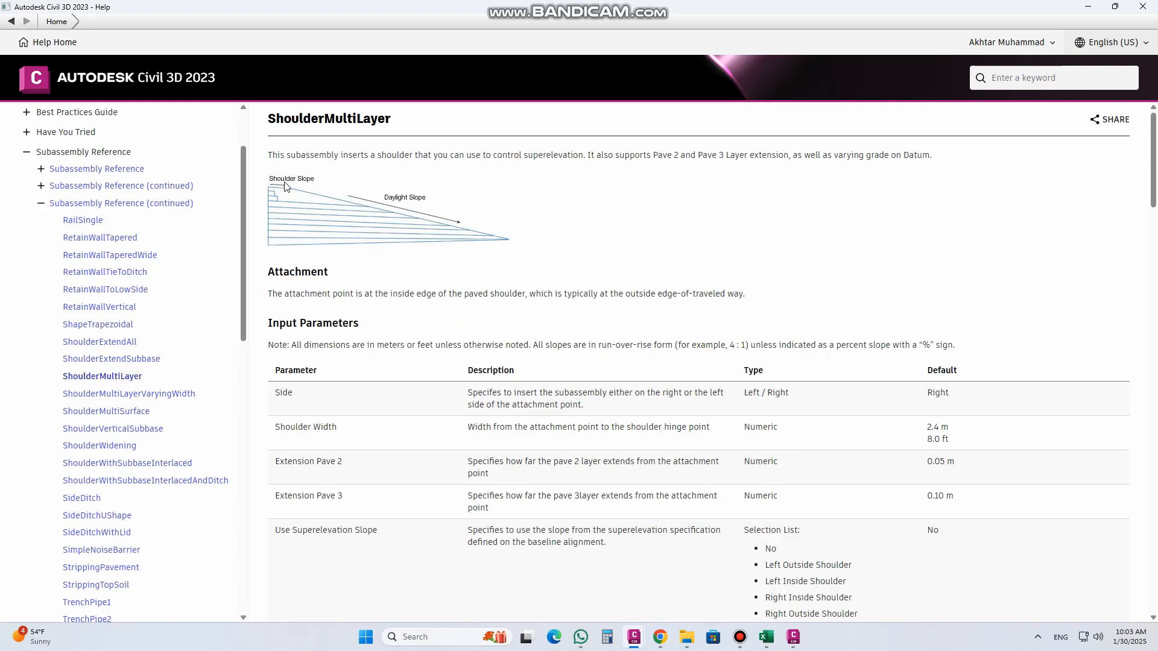
{"action": "left_click", "coordinate": [129, 394]}
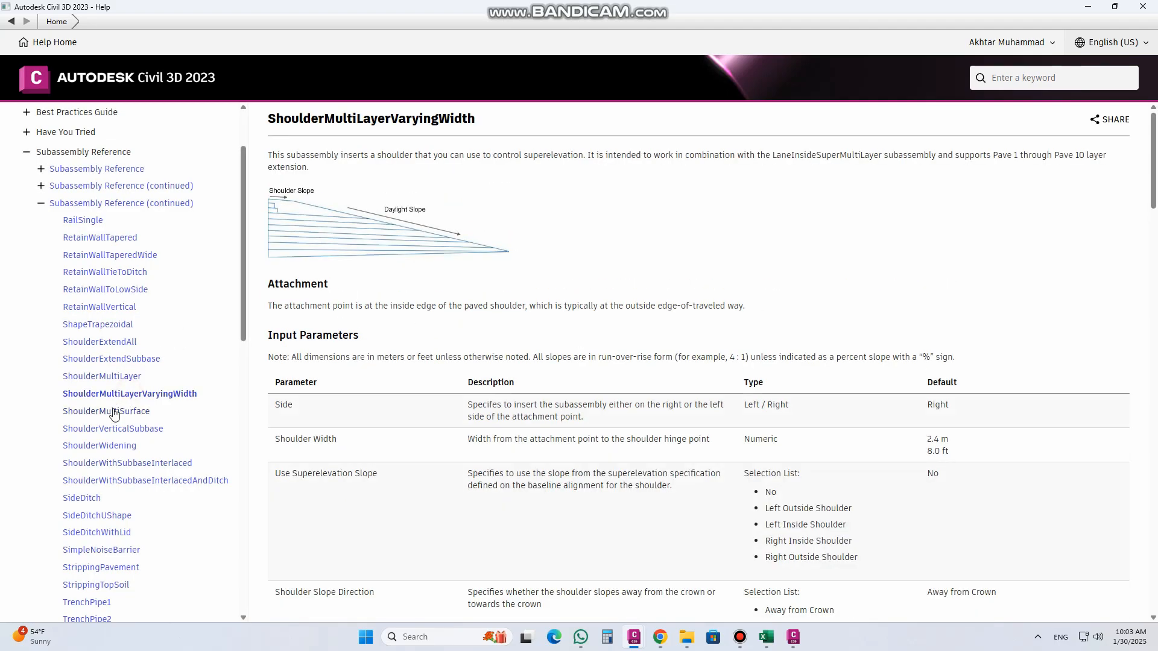
{"action": "left_click", "coordinate": [111, 413]}
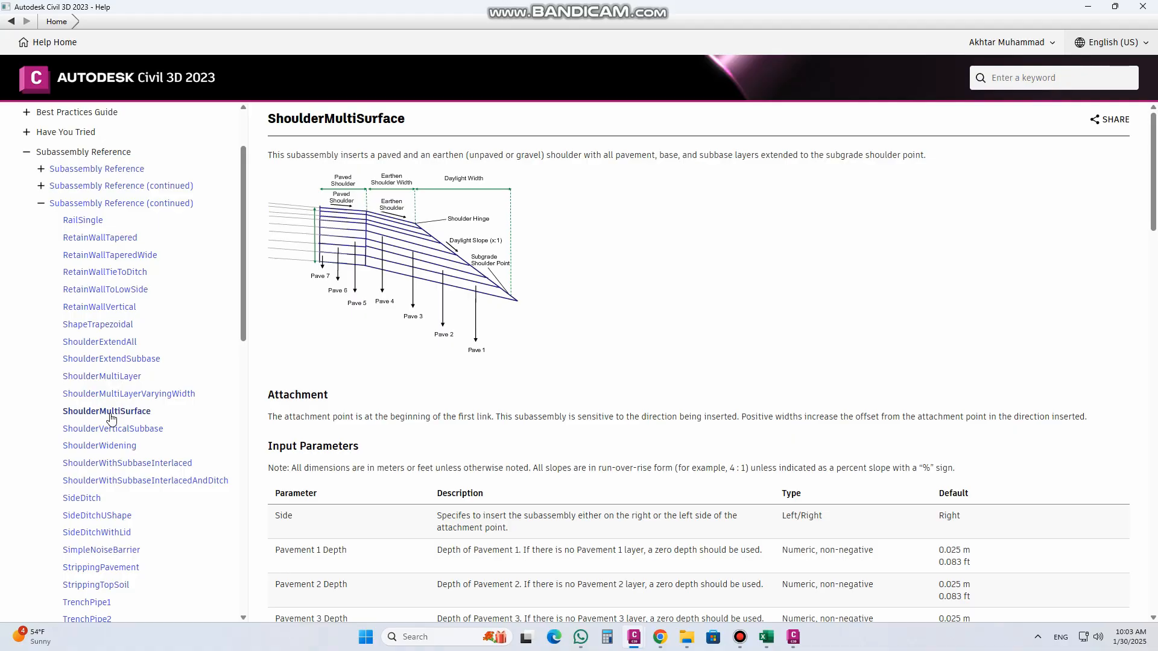
{"action": "left_click", "coordinate": [112, 430]}
{"action": "left_click", "coordinate": [113, 447]}
{"action": "left_click", "coordinate": [106, 465]}
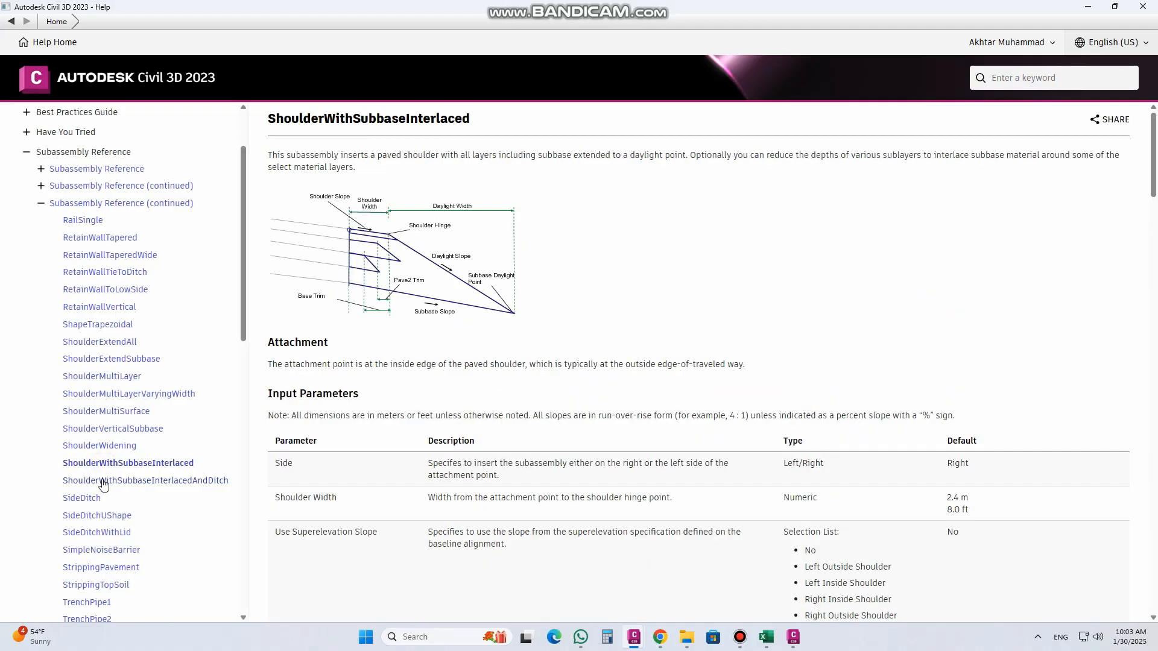
{"action": "left_click", "coordinate": [103, 482]}
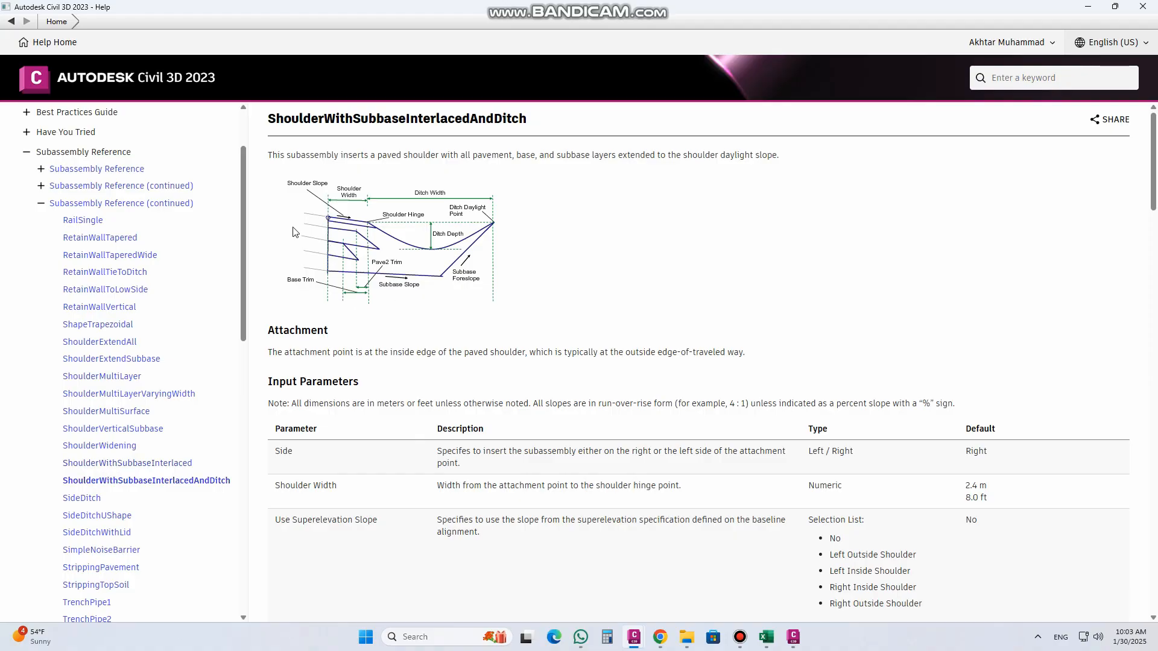
{"action": "left_click", "coordinate": [1143, 7]}
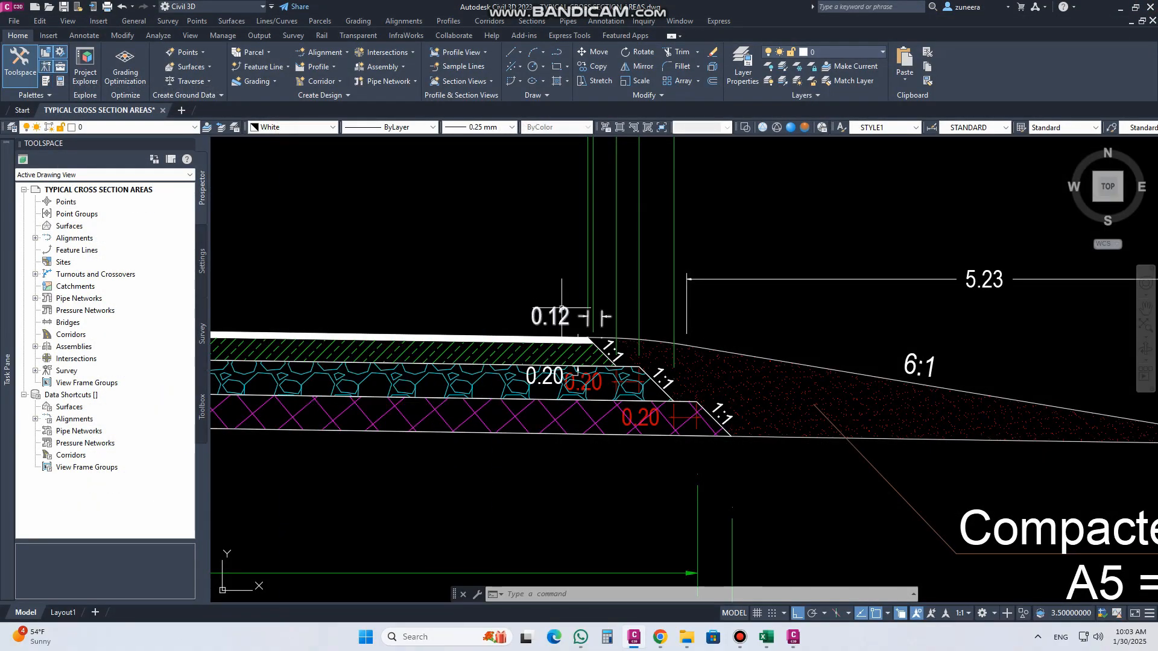
Step: Inspect the shoulder fill outline in the cross section, from the asphalt edge along the 1:1 layer steps to the 6:1 slope toe
{"action": "middle_click_drag", "start_coordinate": [703, 380], "coordinate": [520, 324]}
{"action": "middle_click_drag", "start_coordinate": [719, 277], "coordinate": [703, 284]}
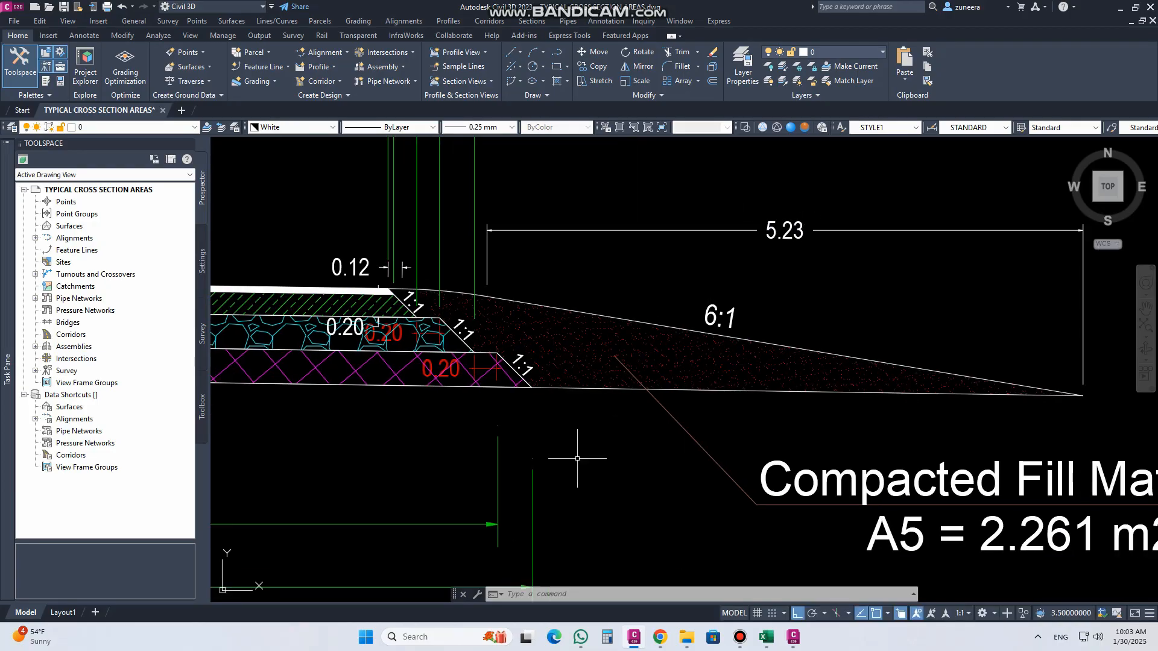
{"action": "middle_click_drag", "start_coordinate": [551, 414], "coordinate": [580, 456]}
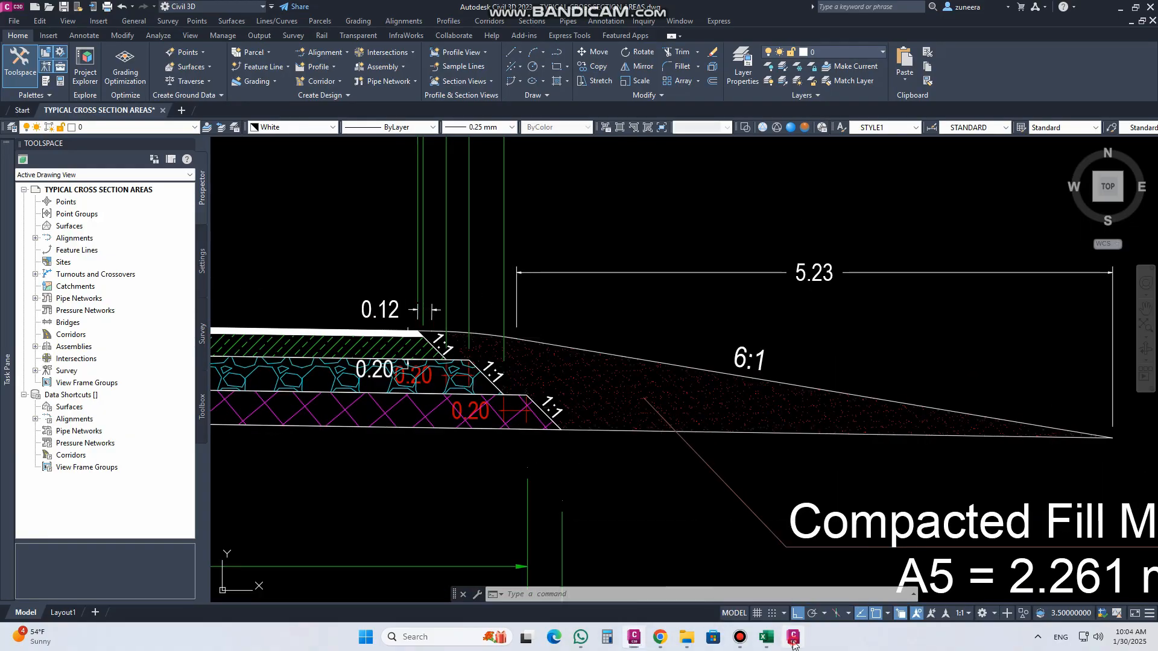
{"action": "left_click", "coordinate": [633, 573]}
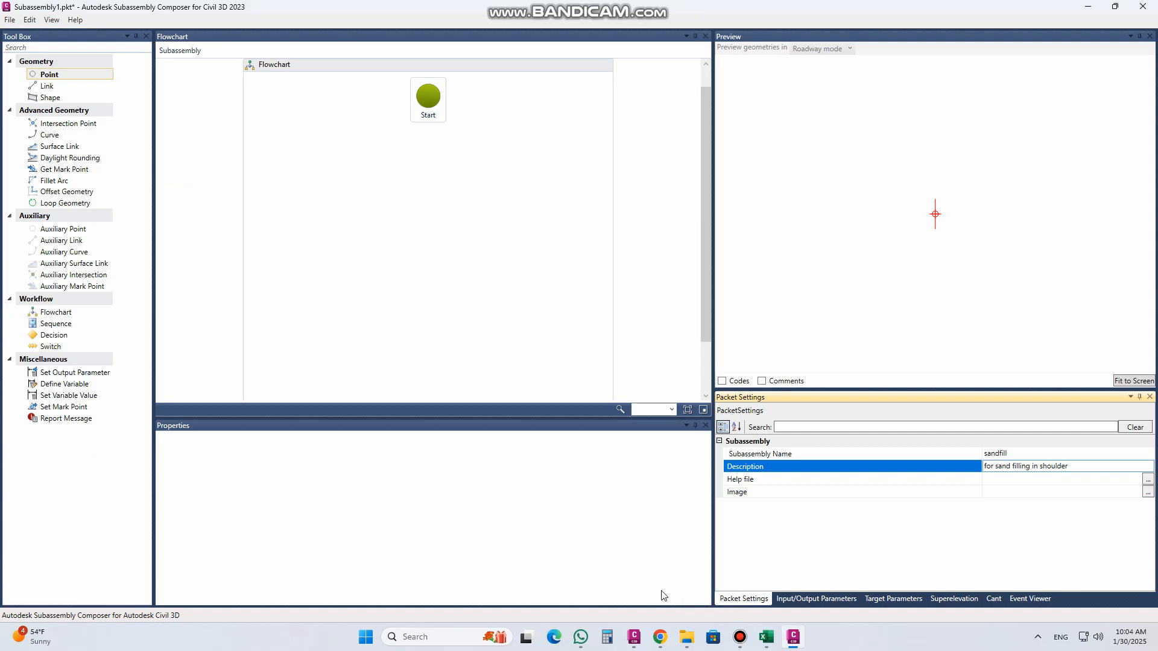
{"action": "left_click", "coordinate": [634, 637]}
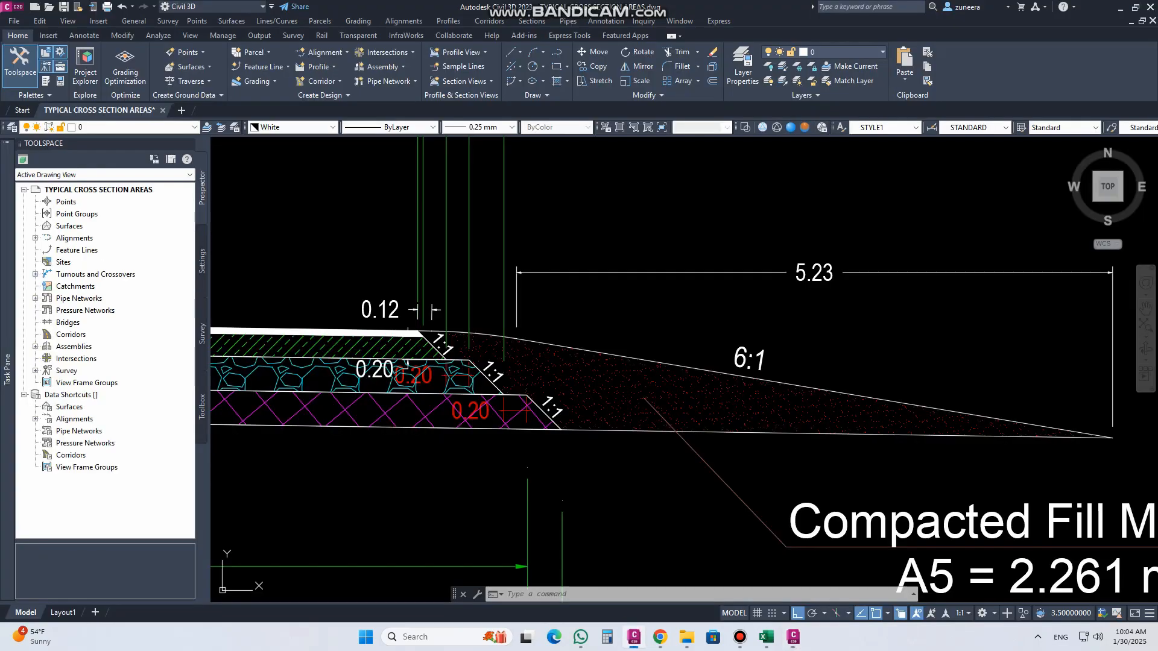
{"action": "scroll", "coordinate": [420, 331], "scroll_direction": "up", "scroll_amount": 5}
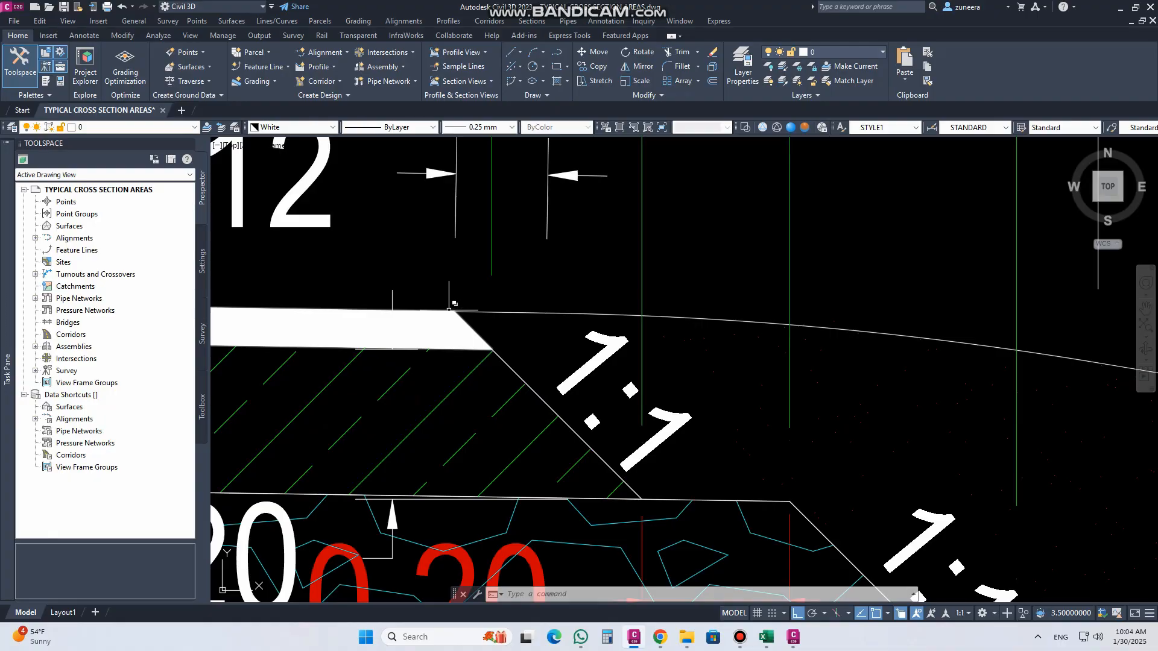
{"action": "scroll", "coordinate": [453, 311], "scroll_direction": "down", "scroll_amount": 3}
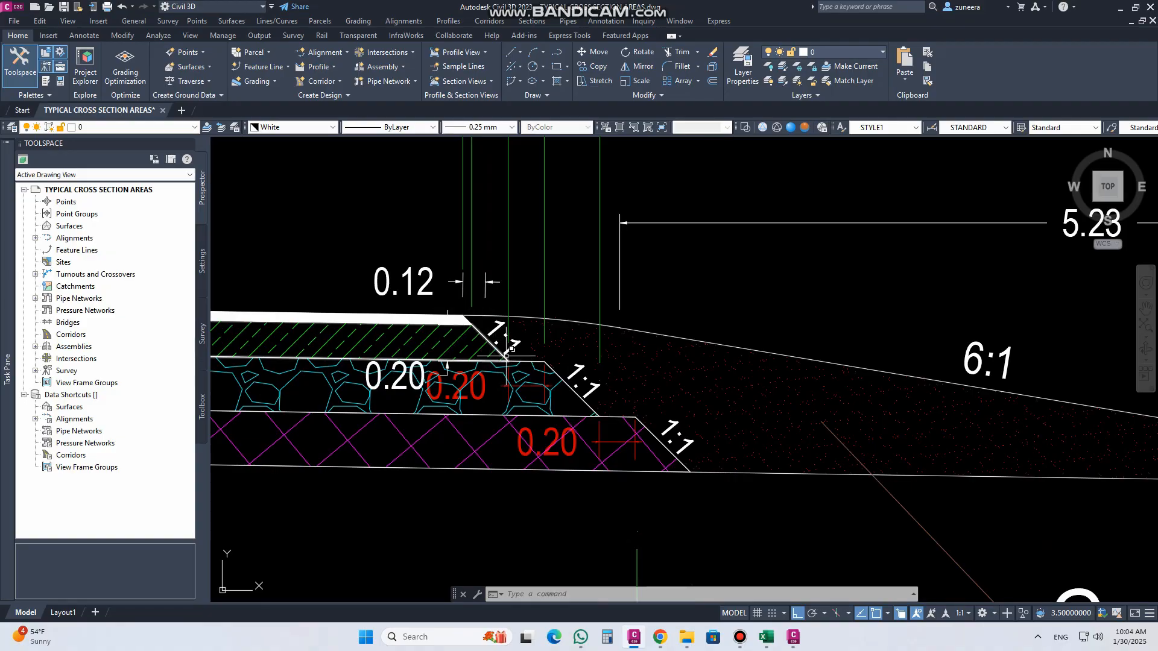
{"action": "scroll", "coordinate": [511, 349], "scroll_direction": "down", "scroll_amount": 4}
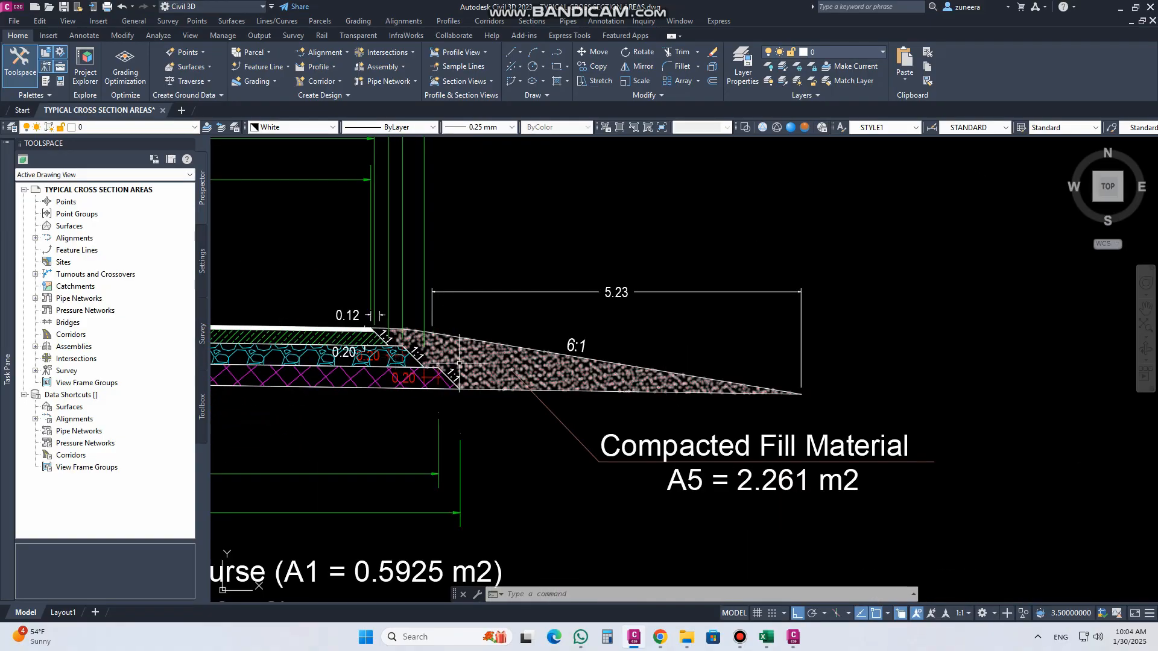
{"action": "scroll", "coordinate": [459, 364], "scroll_direction": "up", "scroll_amount": 2}
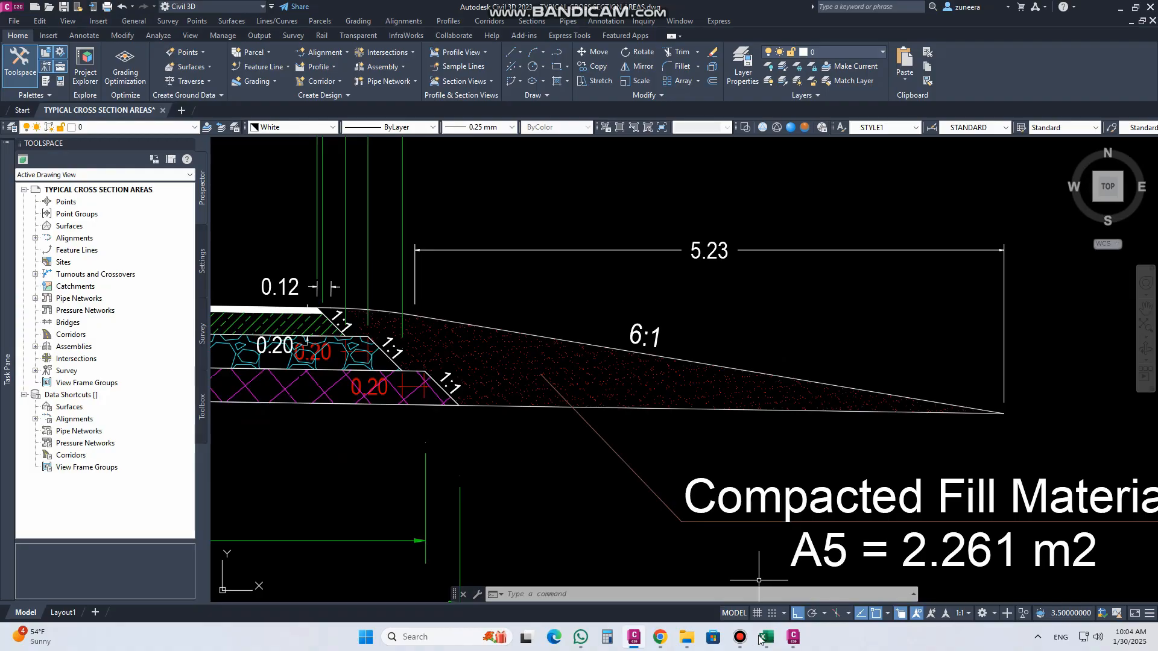
Step: Switch to Subassembly Composer and add point P1 at the origin with the point code "Connection Point"
{"action": "left_click", "coordinate": [793, 637]}
{"action": "left_click_drag", "start_coordinate": [72, 74], "coordinate": [427, 167]}
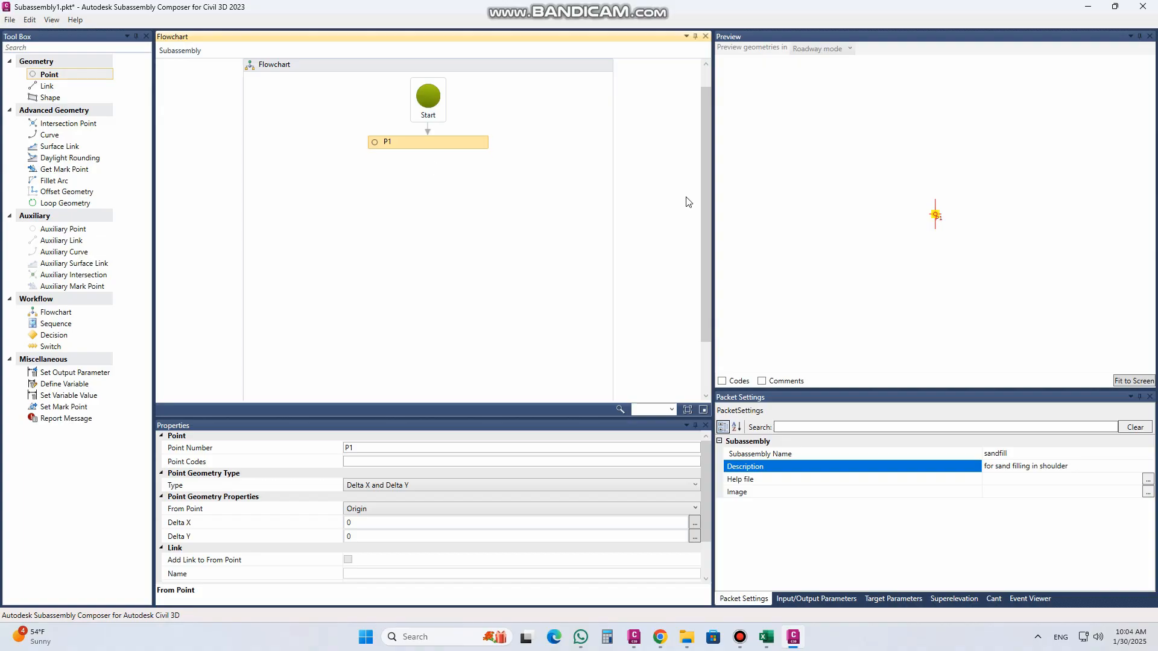
{"action": "left_click", "coordinate": [396, 460]}
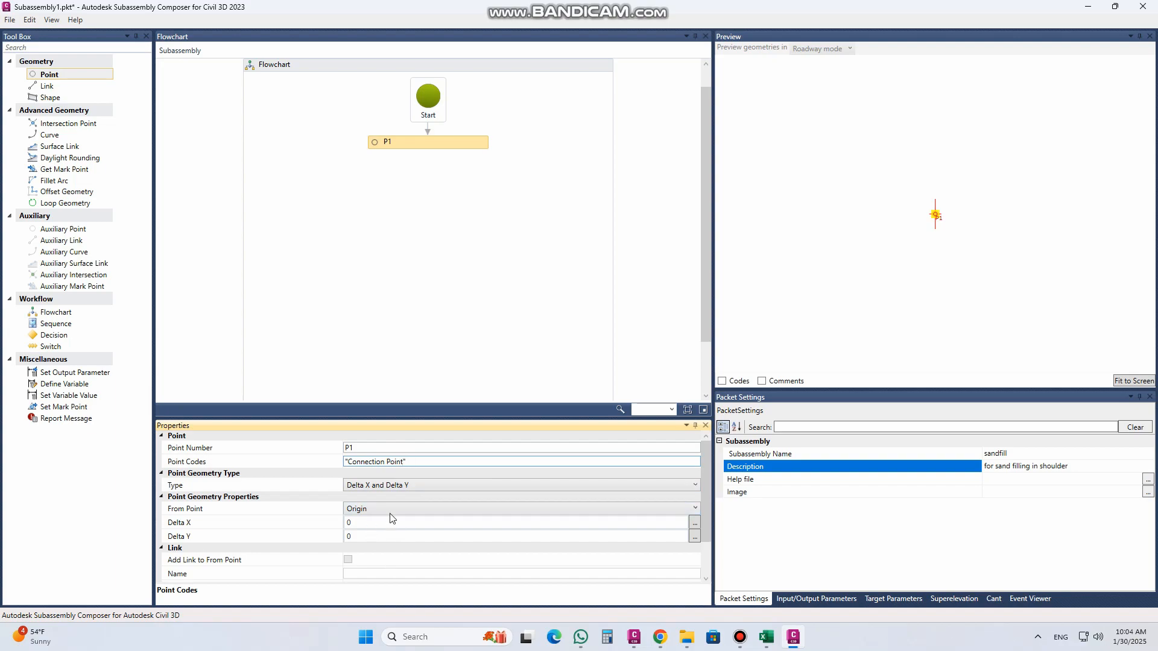
Step: Add point P2 linked from P1, check the shoulder edge in the Civil 3D drawing, and set P2's geometry type to Slope and Delta X
{"action": "left_click_drag", "start_coordinate": [81, 76], "coordinate": [416, 206]}
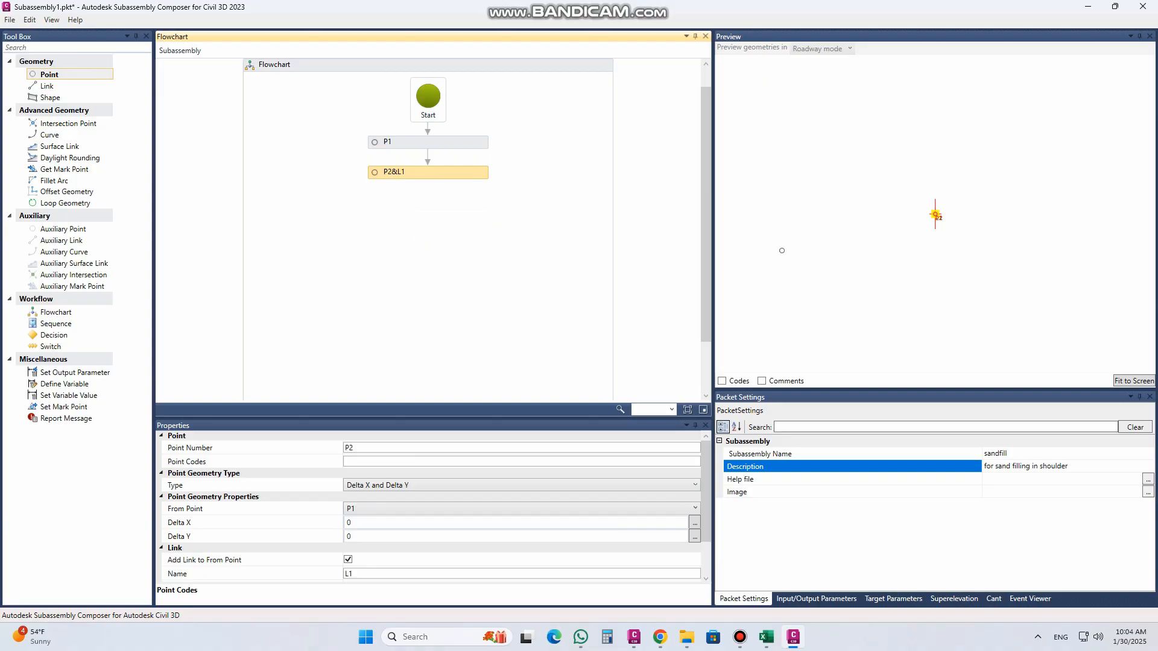
{"action": "left_click", "coordinate": [634, 637]}
{"action": "scroll", "coordinate": [369, 315], "scroll_direction": "up", "scroll_amount": 4}
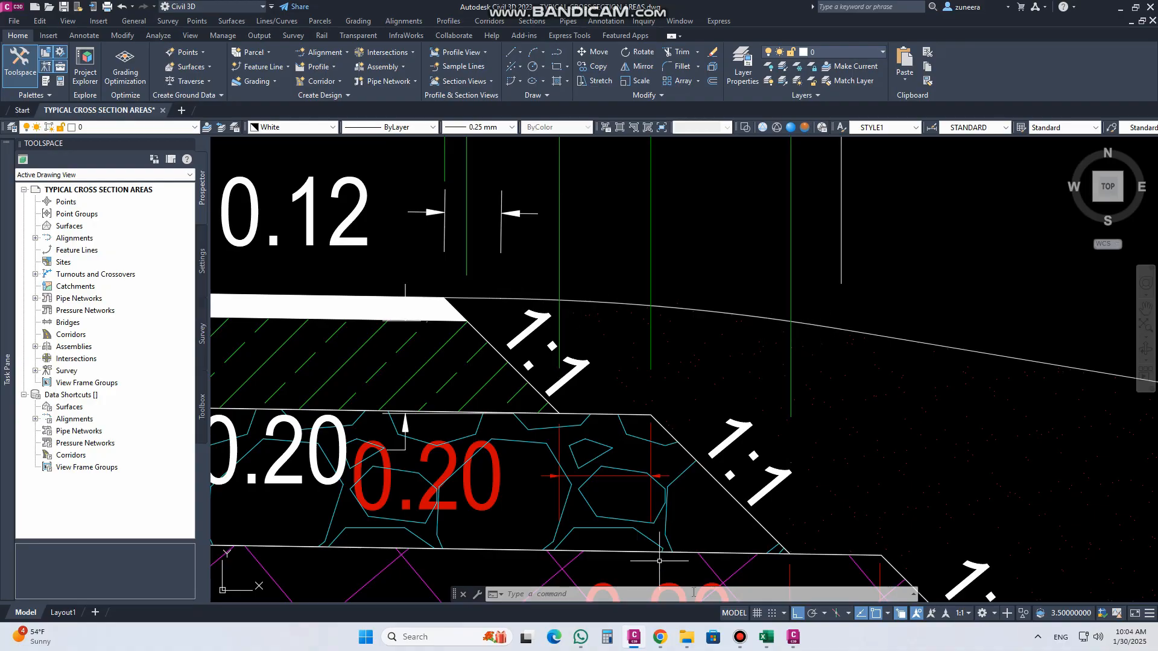
{"action": "left_click", "coordinate": [794, 638]}
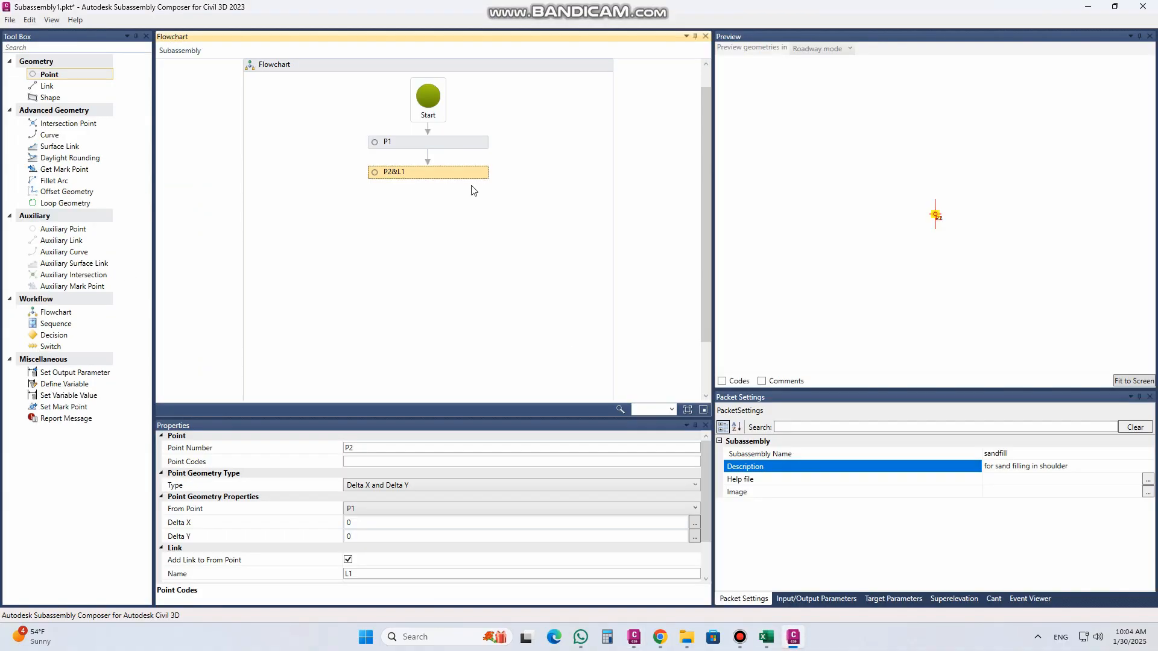
{"action": "left_click", "coordinate": [390, 486]}
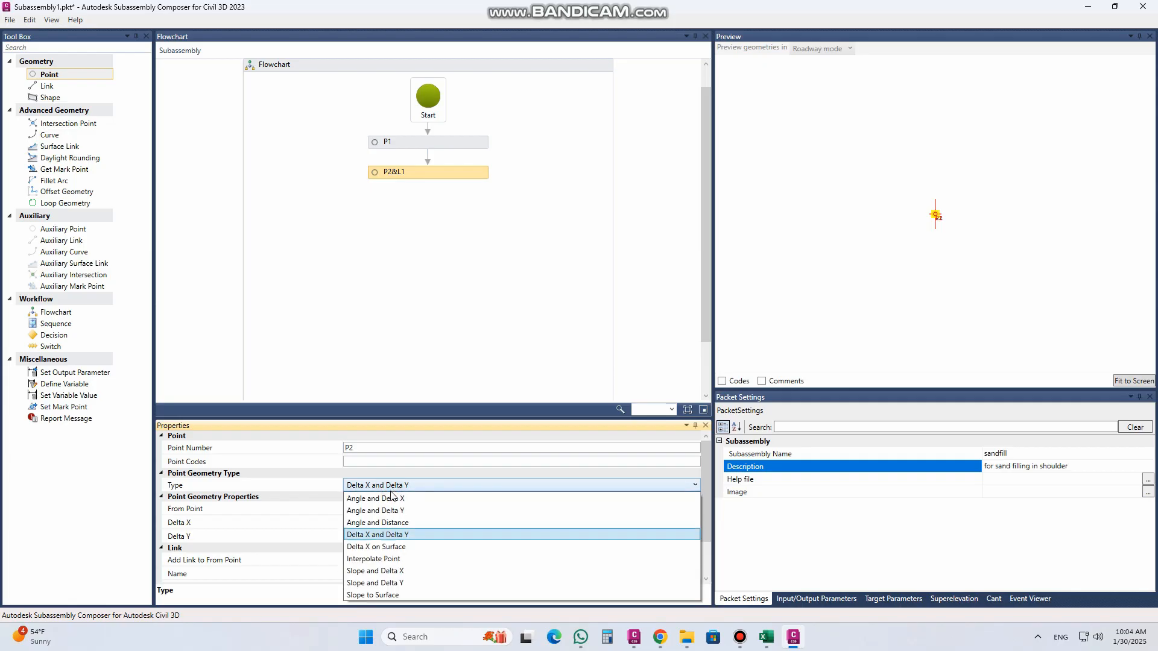
{"action": "left_click", "coordinate": [398, 571]}
Step: Give P2 a slope of -2.00% and a Delta X of 0.5, and fit the preview to the geometry
{"action": "left_click", "coordinate": [366, 523]}
{"action": "left_click", "coordinate": [377, 523]}
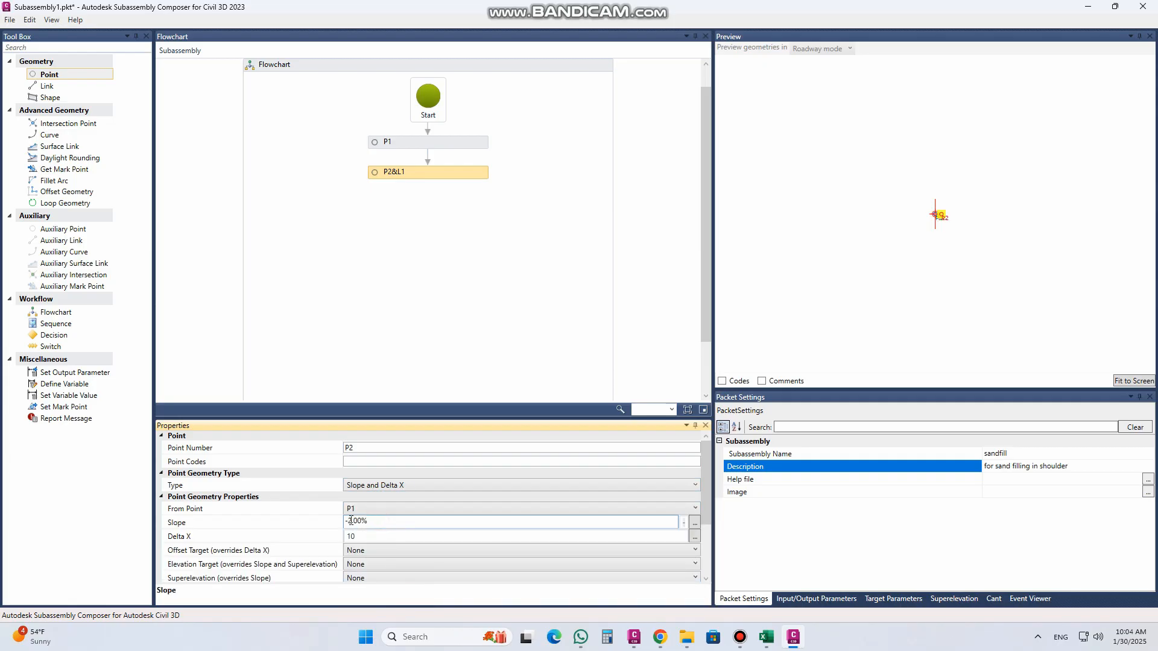
{"action": "left_click", "coordinate": [363, 537]}
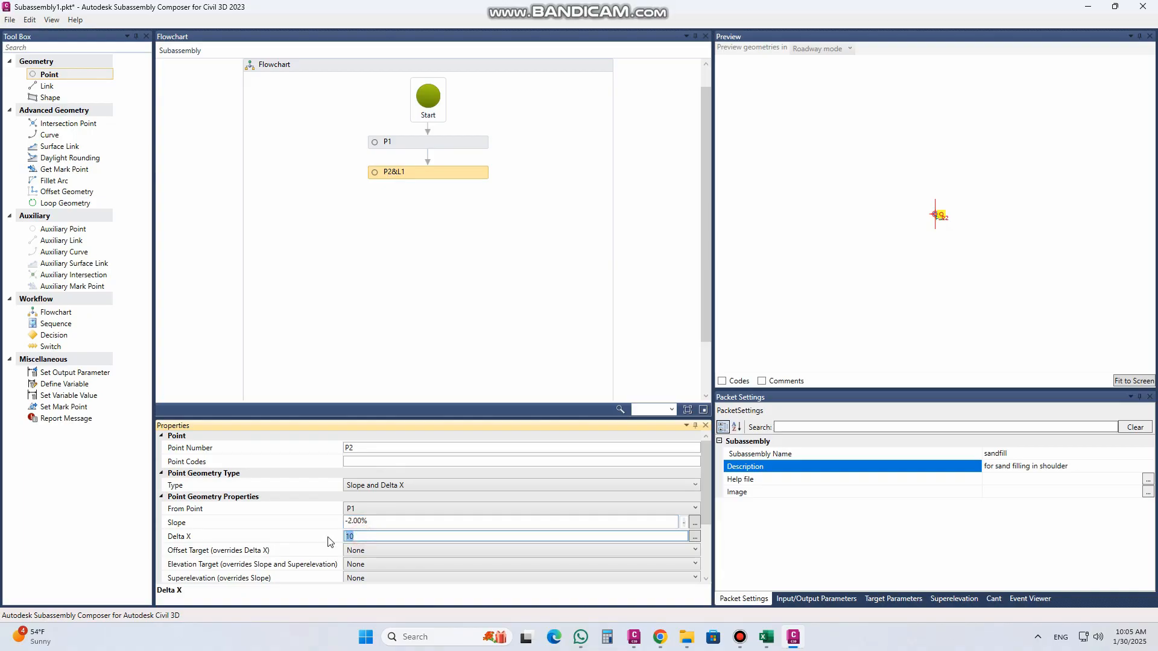
{"action": "left_click", "coordinate": [352, 522]}
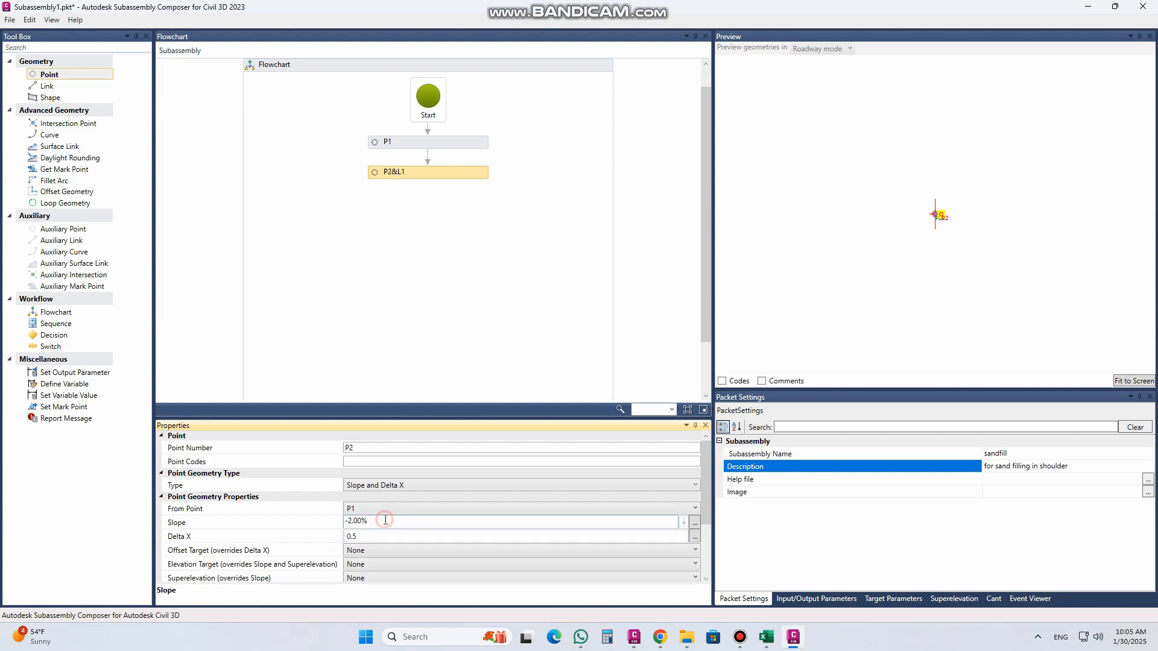
{"action": "left_click", "coordinate": [1135, 382]}
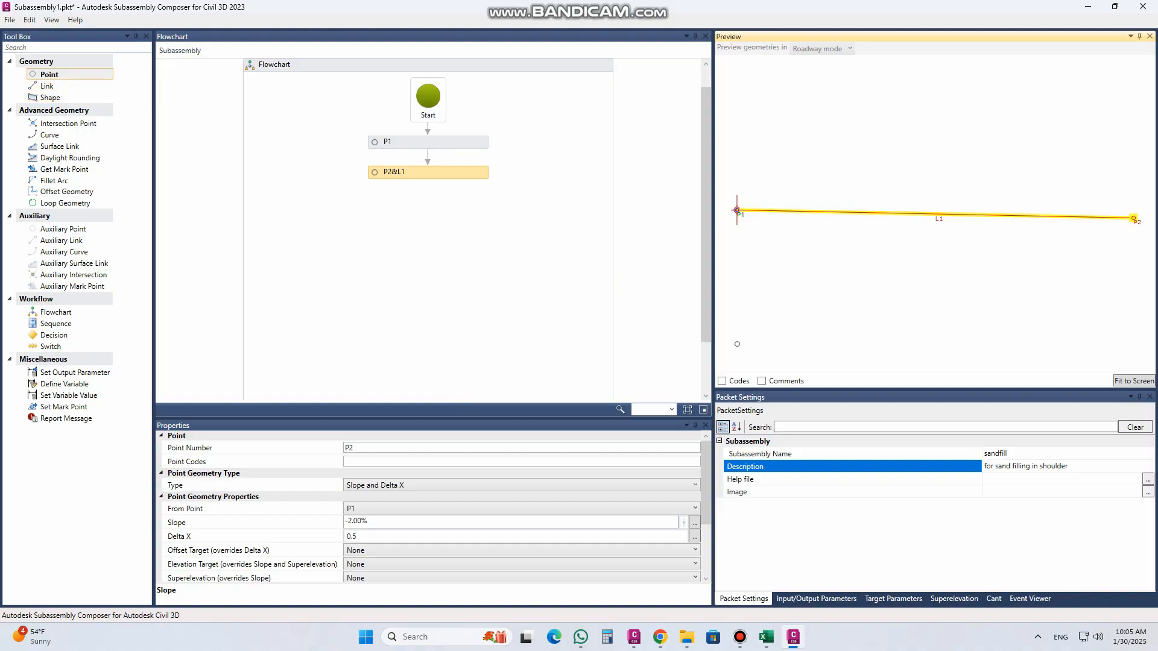
Step: Check the rounding arc in the Civil 3D drawing, return to Subassembly Composer and add P3 linked from P2 with the point code "Arc Center"
{"action": "left_click", "coordinate": [634, 638]}
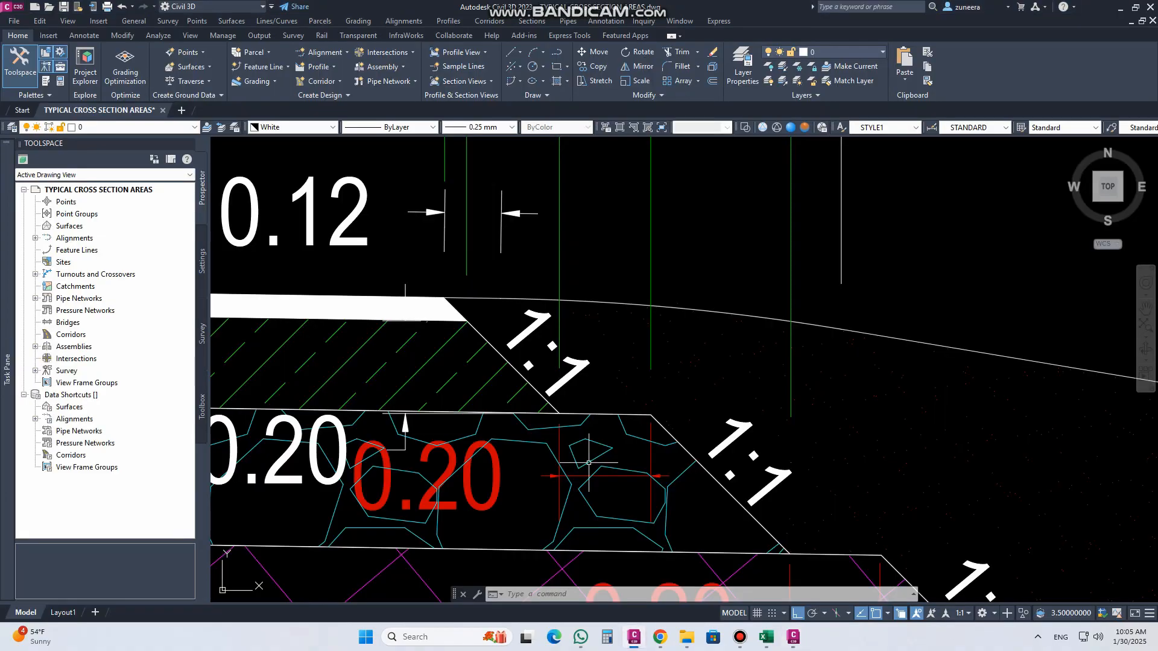
{"action": "left_click", "coordinate": [692, 308]}
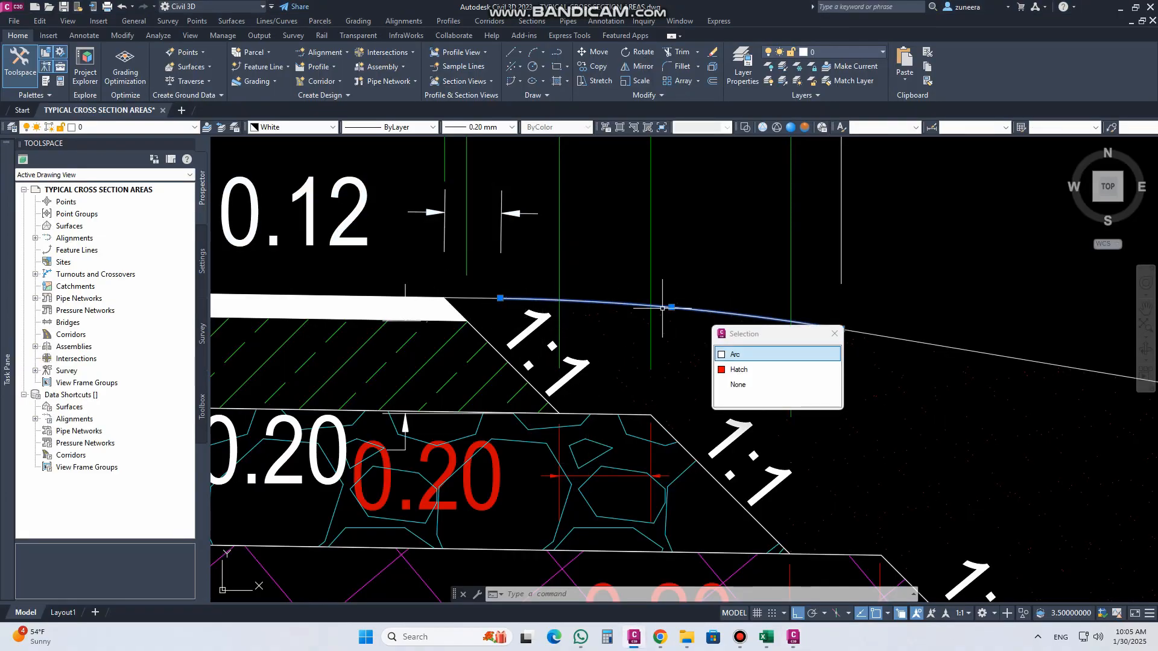
{"action": "left_click", "coordinate": [834, 335]}
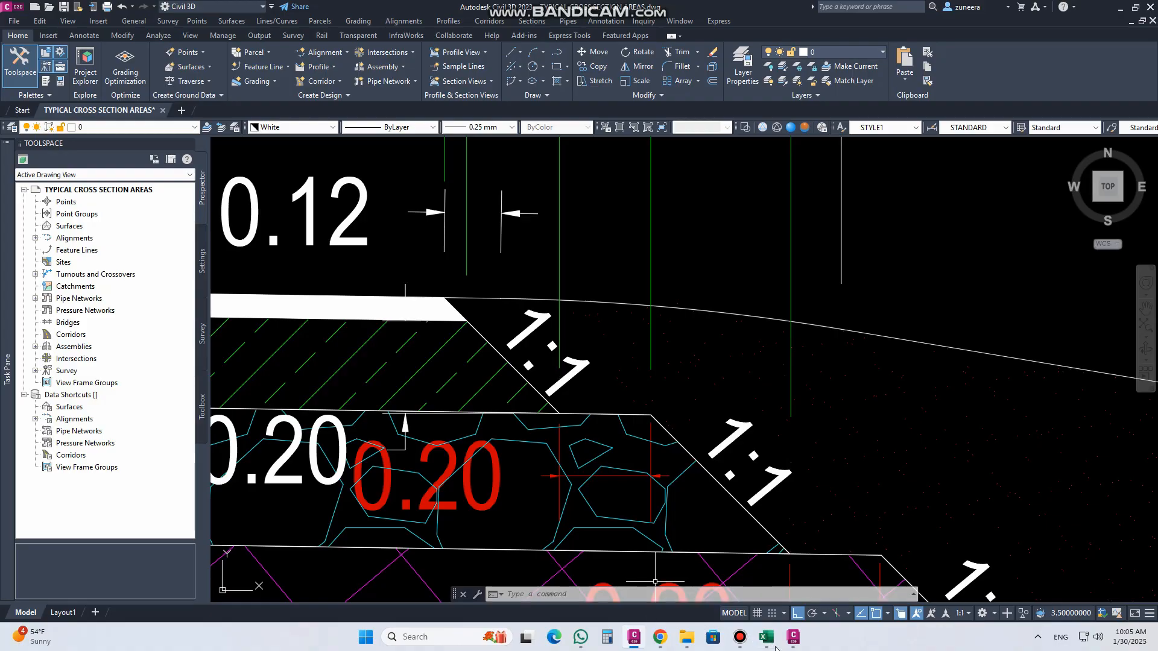
{"action": "left_click", "coordinate": [793, 637]}
{"action": "mouse_move", "coordinate": [68, 76]}
{"action": "left_mouse_down"}
{"action": "mouse_move", "coordinate": [461, 212]}
{"action": "mouse_move", "coordinate": [434, 211]}
{"action": "left_mouse_up"}
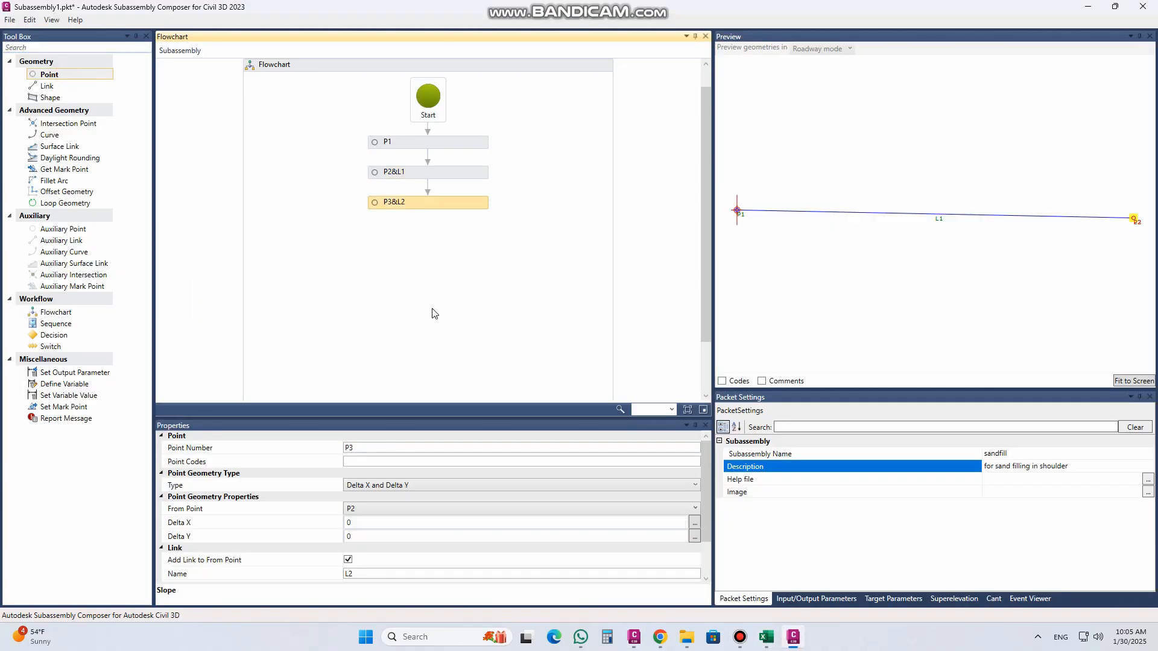
{"action": "left_click", "coordinate": [389, 462]}
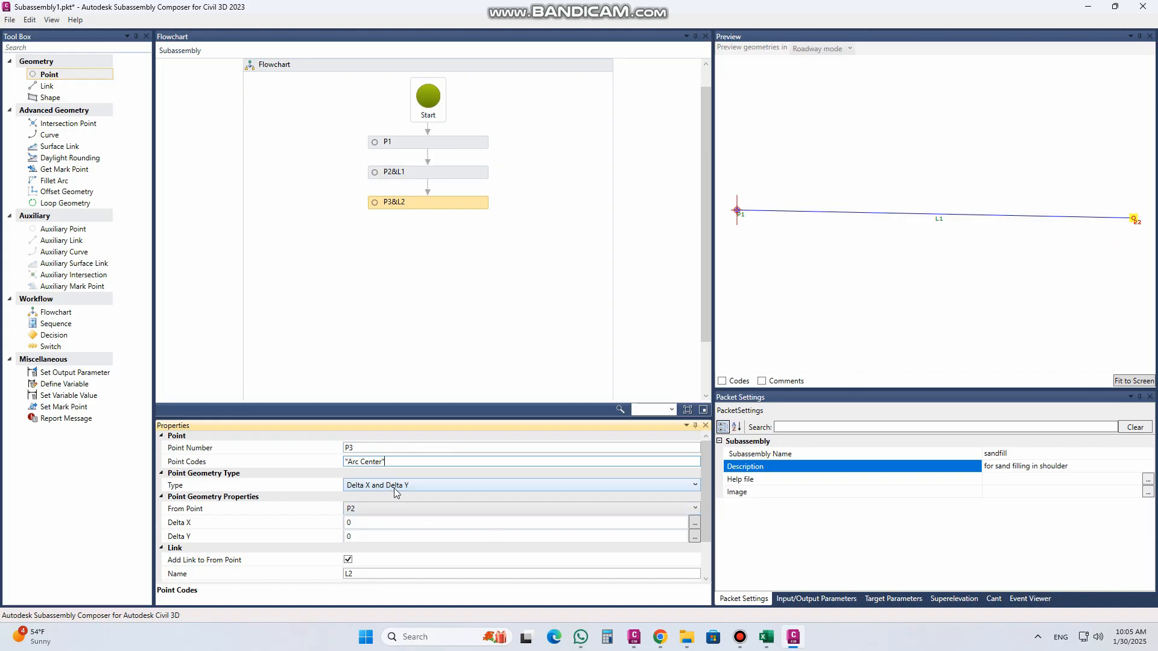
Step: Give P3 a Delta X of 0.5 and a Delta Y of -0.05, fitting the preview to the geometry
{"action": "left_click", "coordinate": [371, 523]}
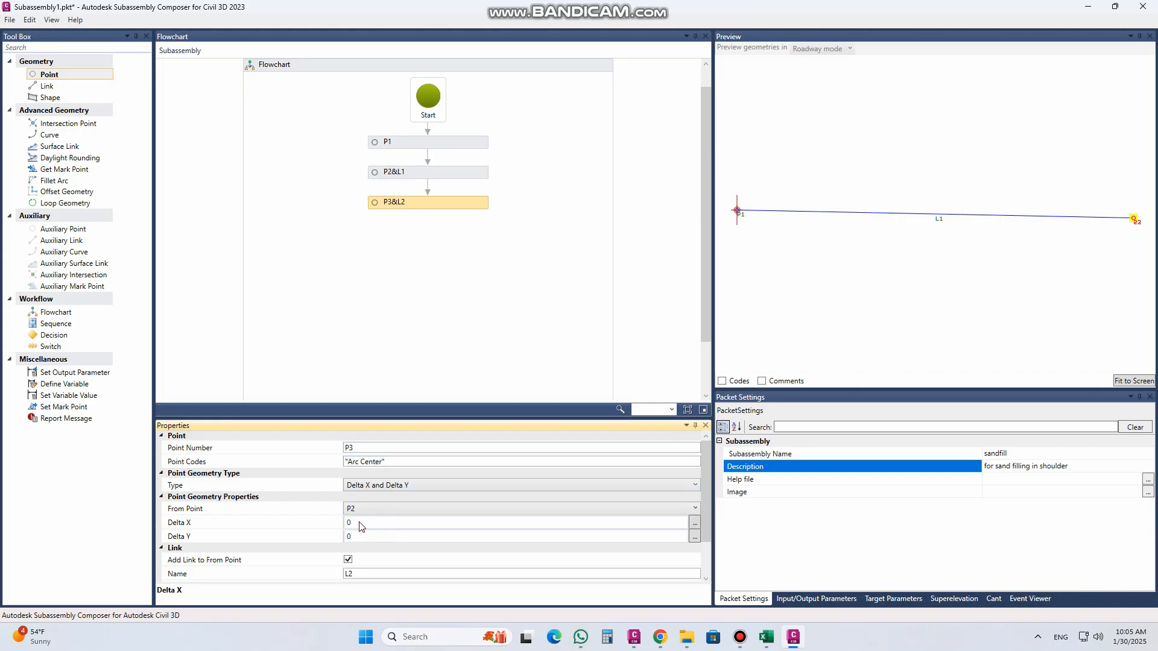
{"action": "left_click", "coordinate": [363, 523]}
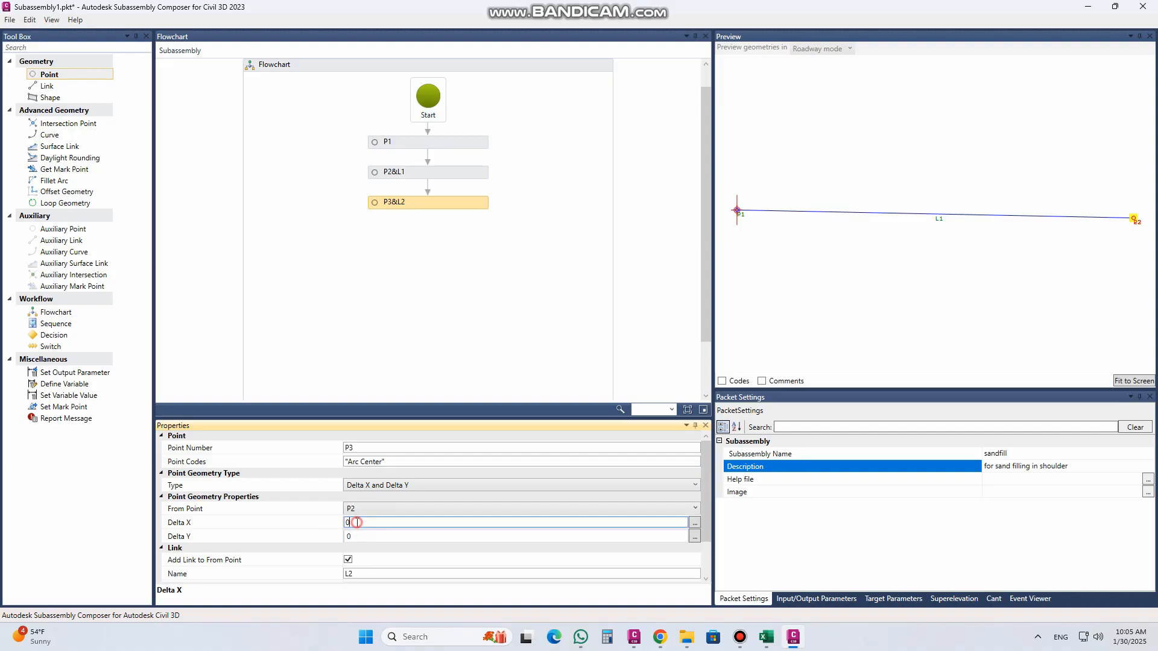
{"action": "double_click", "coordinate": [356, 522]}
{"action": "type", "text": "0.5"}
{"action": "left_click", "coordinate": [355, 537]}
{"action": "left_click_drag", "start_coordinate": [358, 536], "coordinate": [321, 540]}
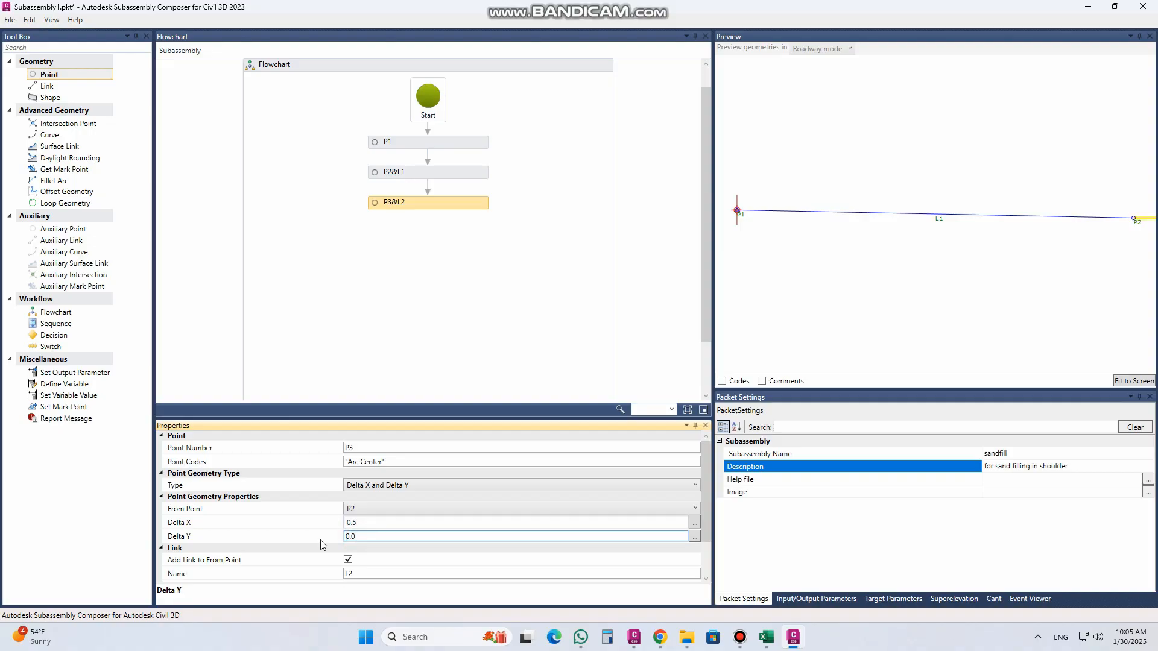
{"action": "type", "text": "0.05"}
{"action": "left_click", "coordinate": [400, 514]}
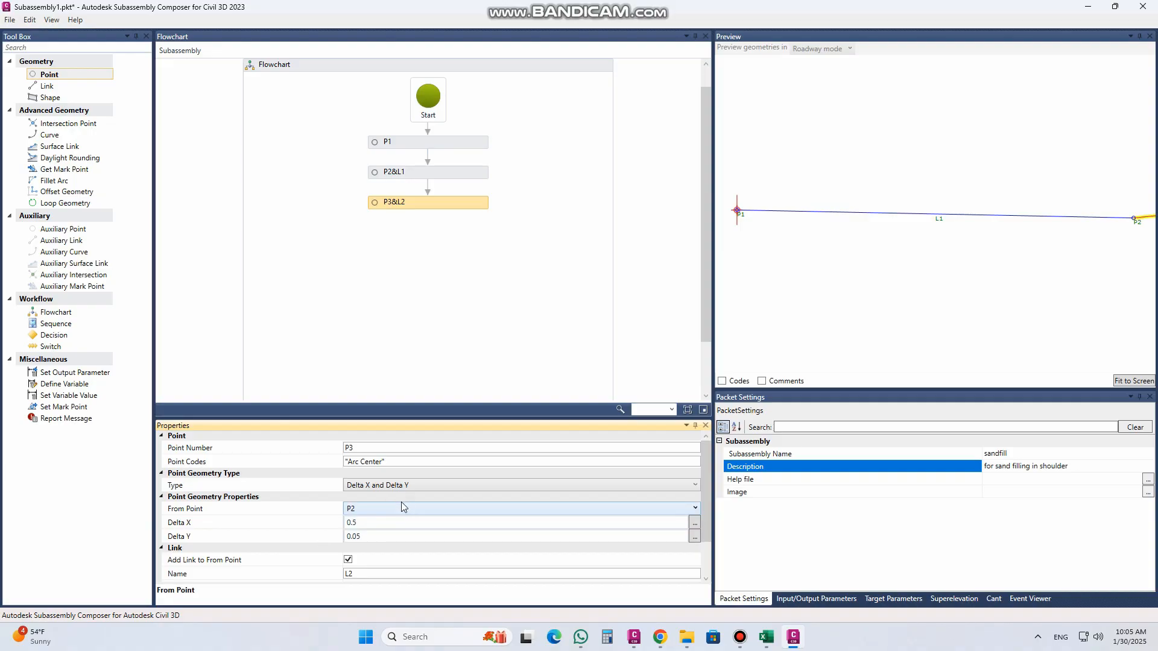
{"action": "left_click", "coordinate": [1130, 382]}
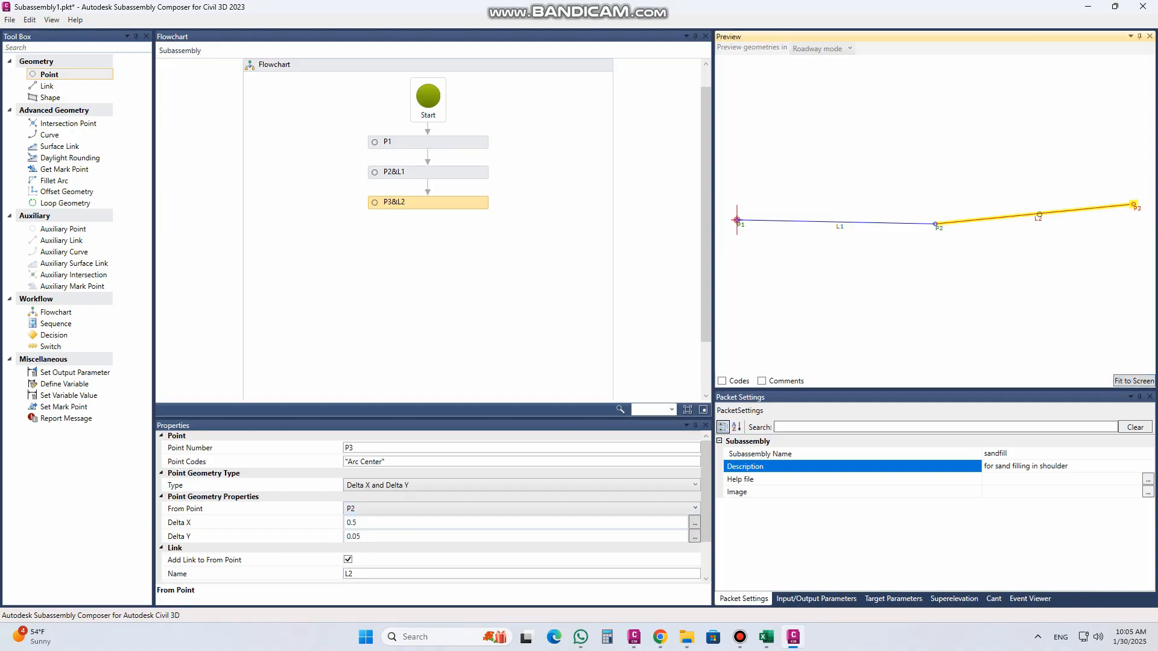
{"action": "left_click", "coordinate": [350, 536]}
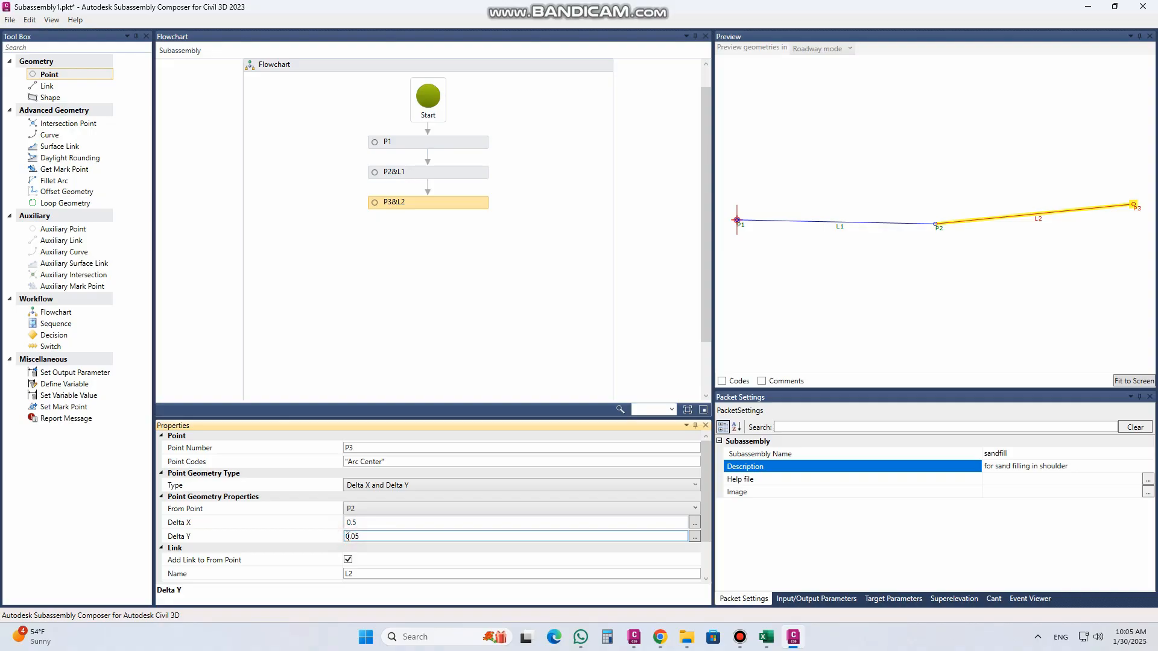
{"action": "left_click", "coordinate": [368, 525]}
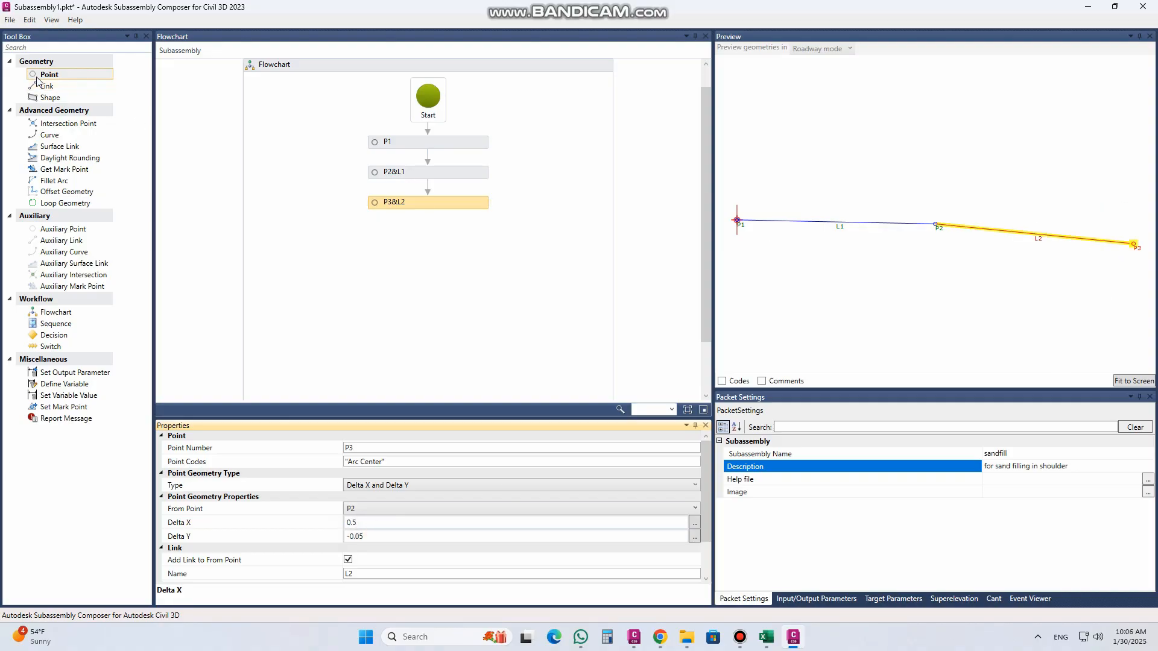
Step: Add P4 linked from P3 with the point code "End Of Rounding", a Delta X of 0.5 and a Delta Y of -0.05
{"action": "left_click_drag", "start_coordinate": [66, 74], "coordinate": [438, 243]}
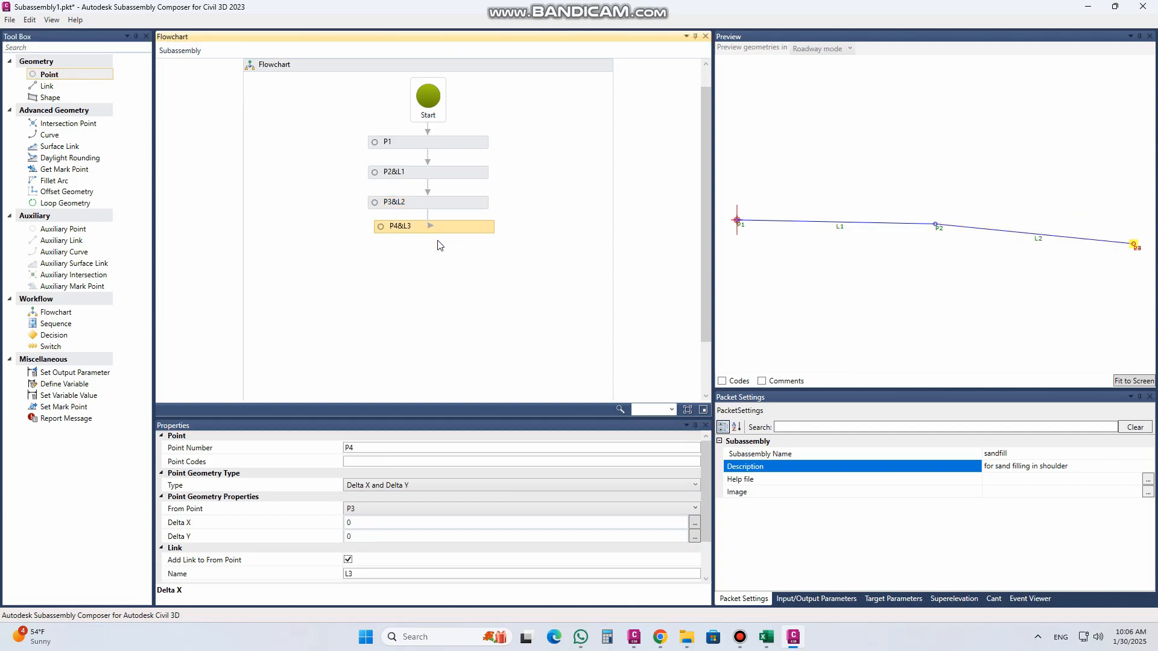
{"action": "left_click", "coordinate": [384, 461]}
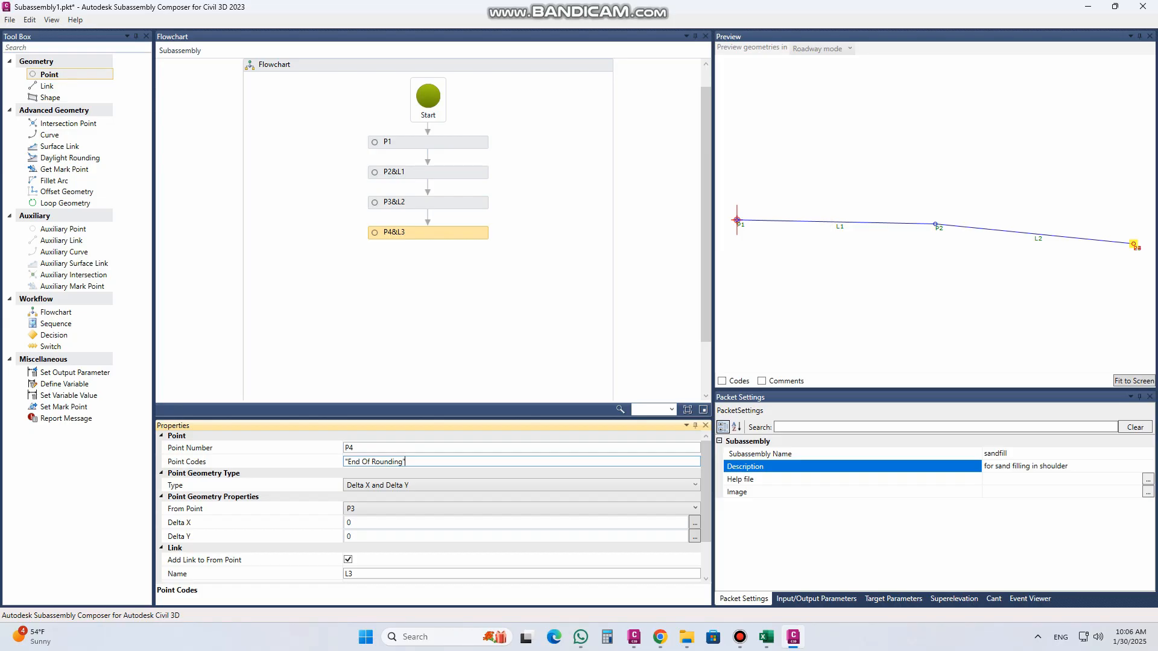
{"action": "left_click", "coordinate": [370, 523]}
{"action": "left_click", "coordinate": [354, 522]}
{"action": "left_click_drag", "start_coordinate": [354, 521], "coordinate": [333, 521]}
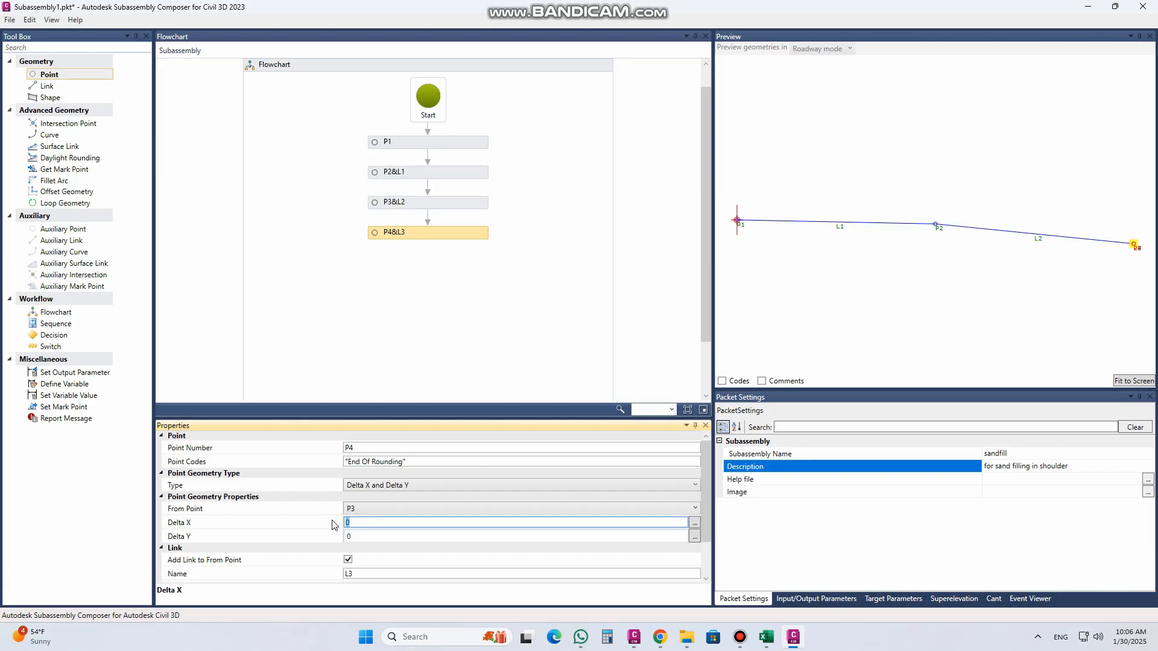
{"action": "left_click", "coordinate": [355, 537]}
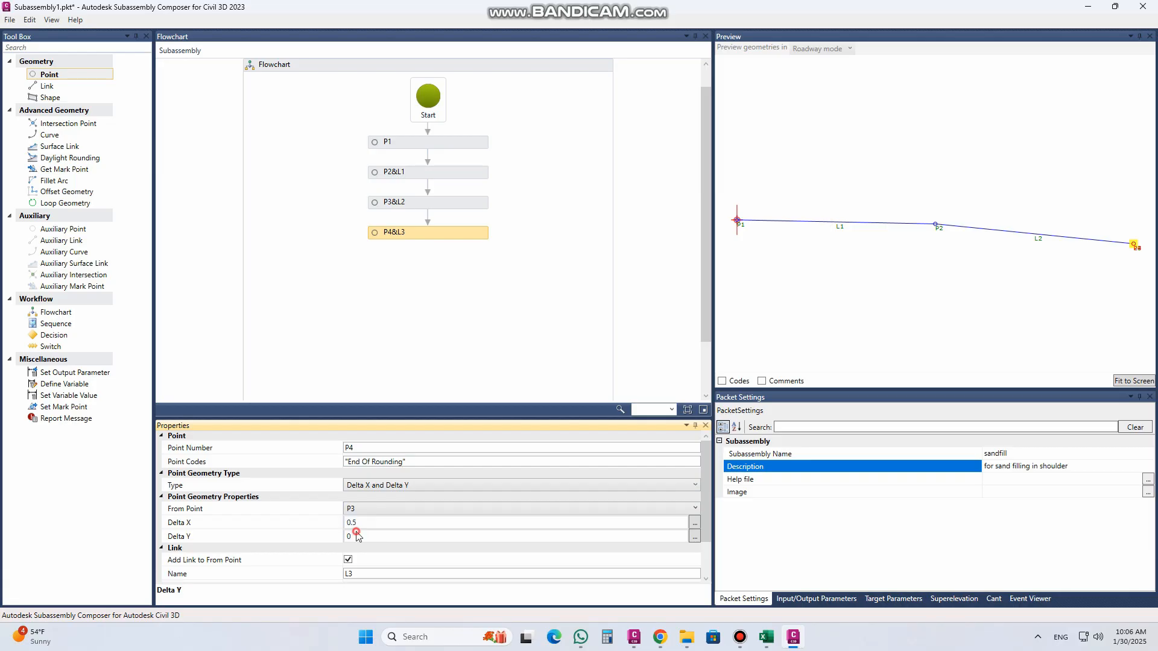
{"action": "left_click_drag", "start_coordinate": [355, 536], "coordinate": [341, 543]}
{"action": "type", "text": "-0.5"}
{"action": "key", "text": "Return"}
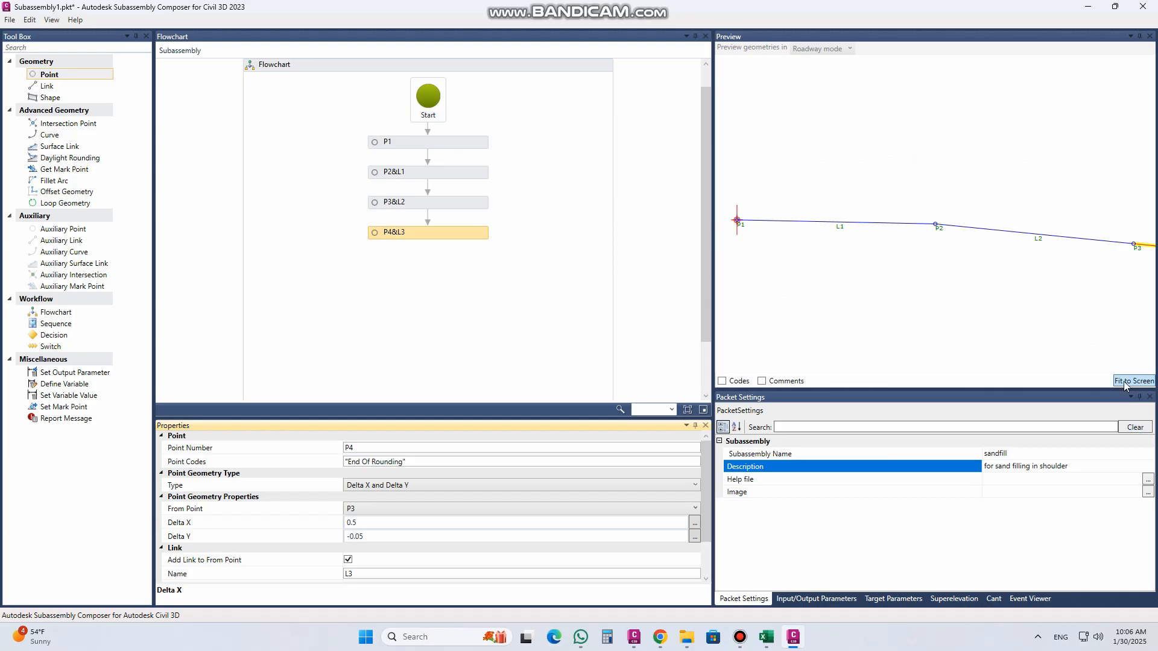
{"action": "left_click", "coordinate": [1124, 381]}
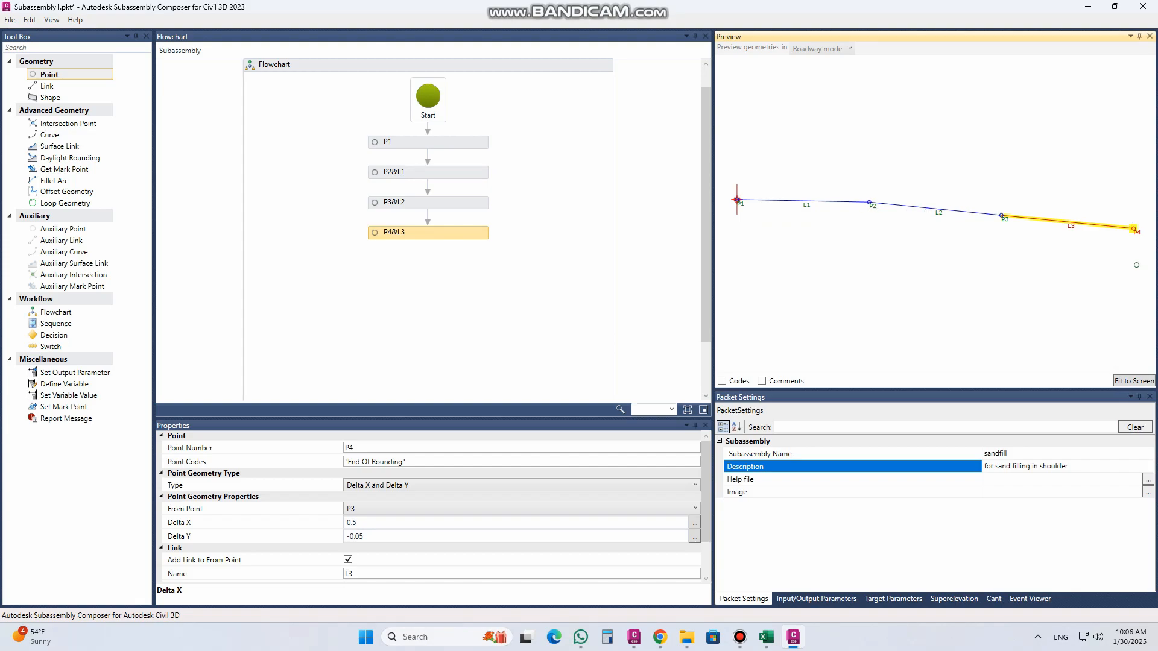
Step: Set P4's Delta Y to -0.09
{"action": "left_click", "coordinate": [368, 538]}
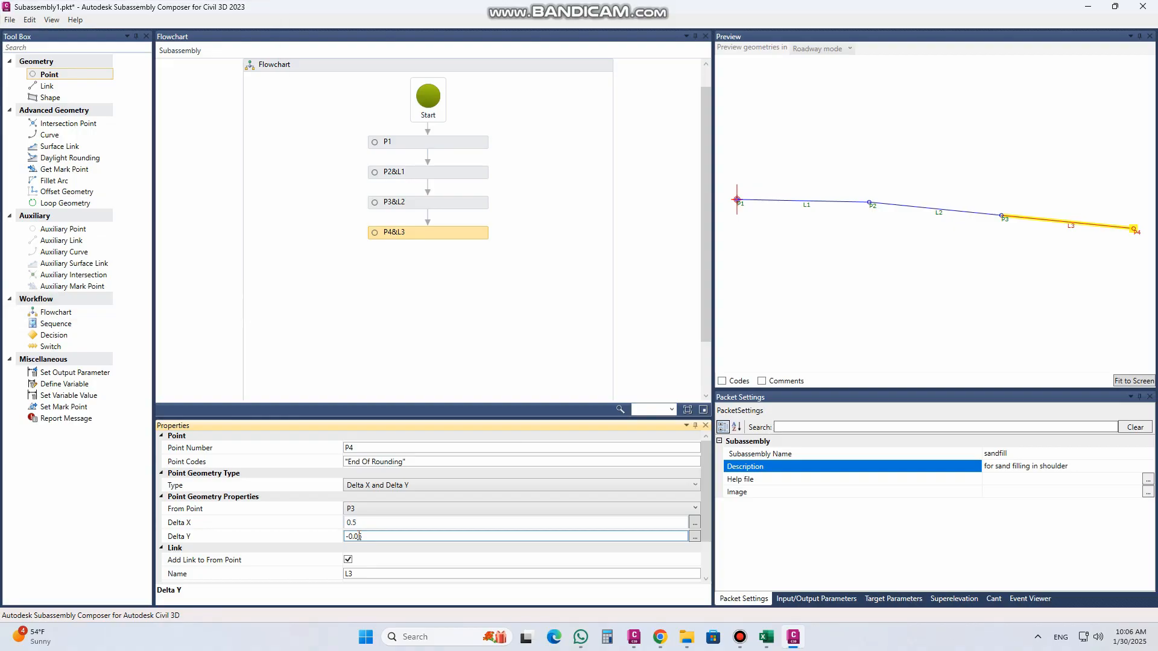
{"action": "double_click", "coordinate": [358, 536]}
{"action": "left_click", "coordinate": [373, 524]}
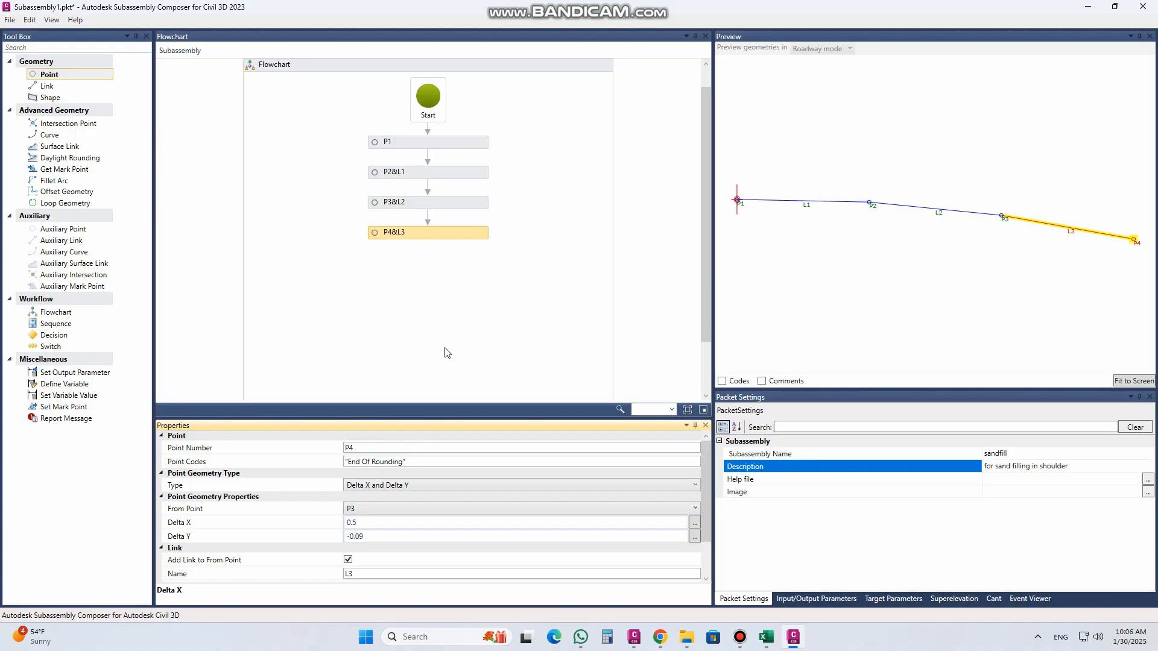
{"action": "scroll", "coordinate": [820, 248], "scroll_direction": "down", "scroll_amount": 3}
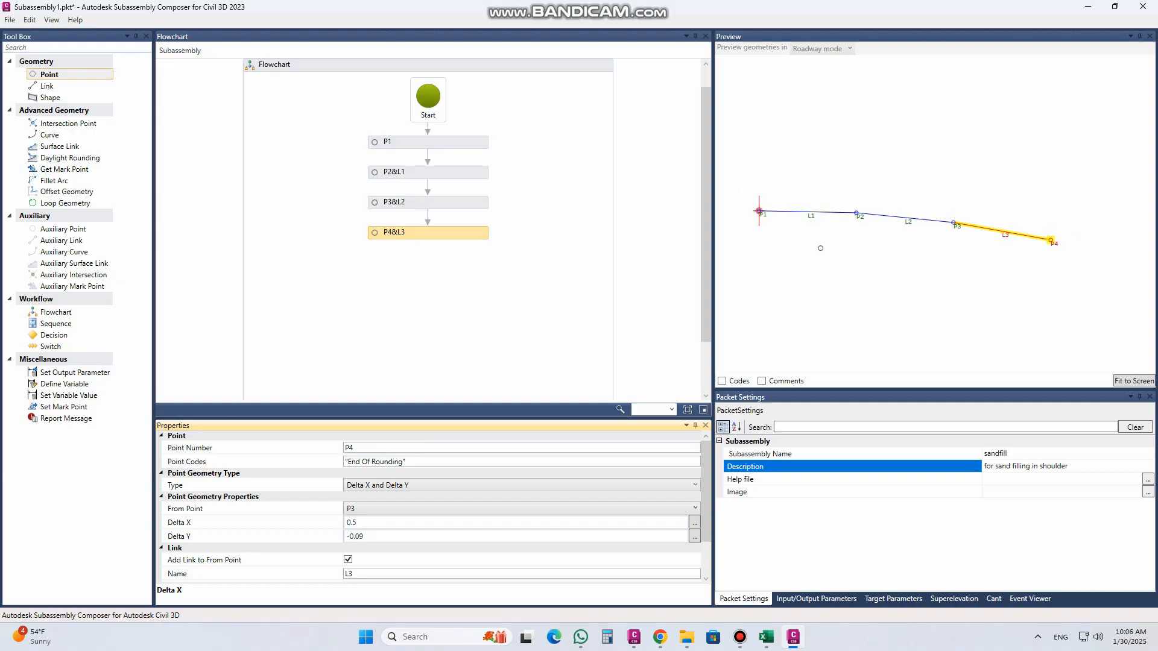
Step: Switch to the Civil 3D drawing and check the slope ratio and horizontal length of the outer fill slope
{"action": "left_click", "coordinate": [633, 637]}
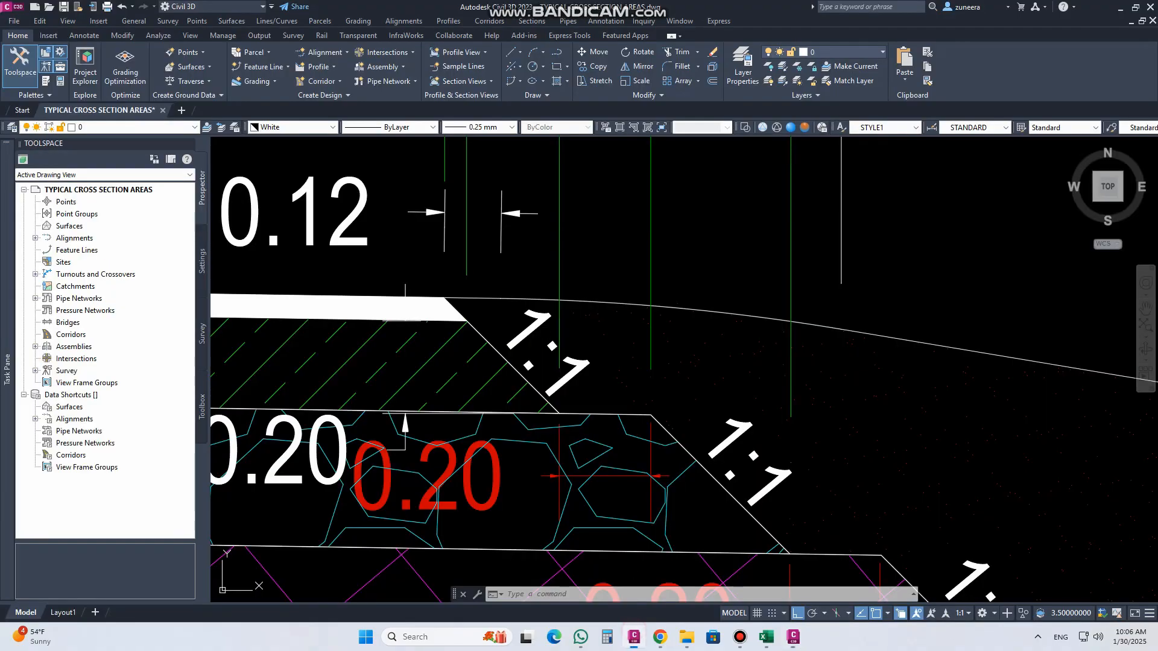
{"action": "scroll", "coordinate": [470, 308], "scroll_direction": "down", "scroll_amount": 2}
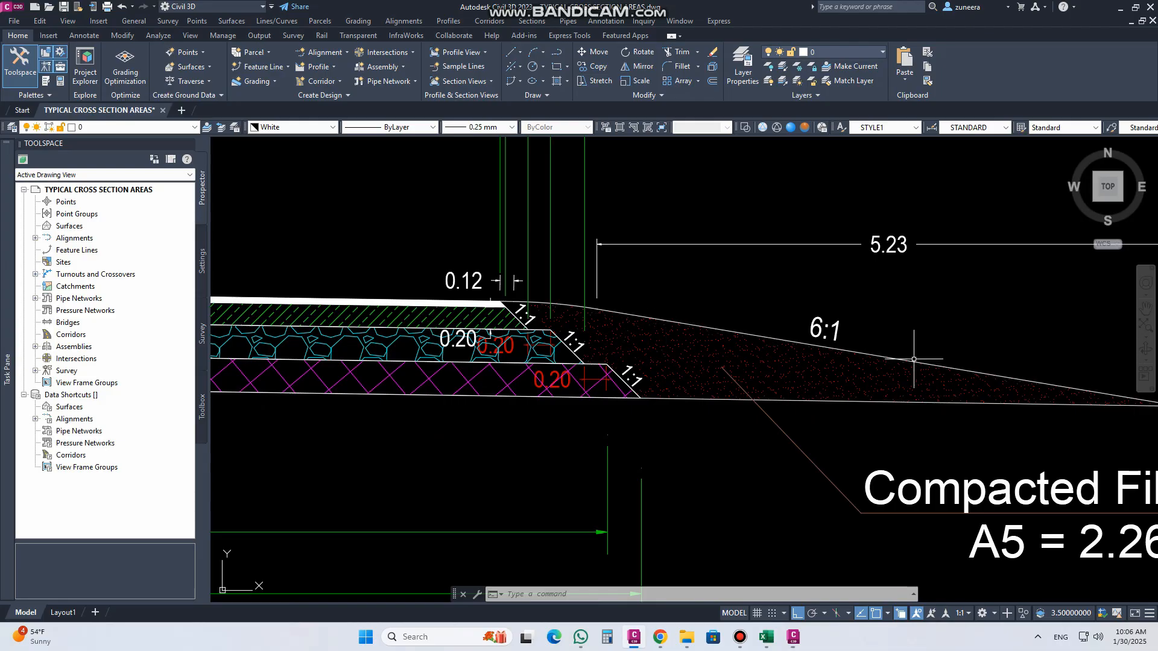
{"action": "middle_click_drag", "start_coordinate": [889, 358], "coordinate": [701, 364]}
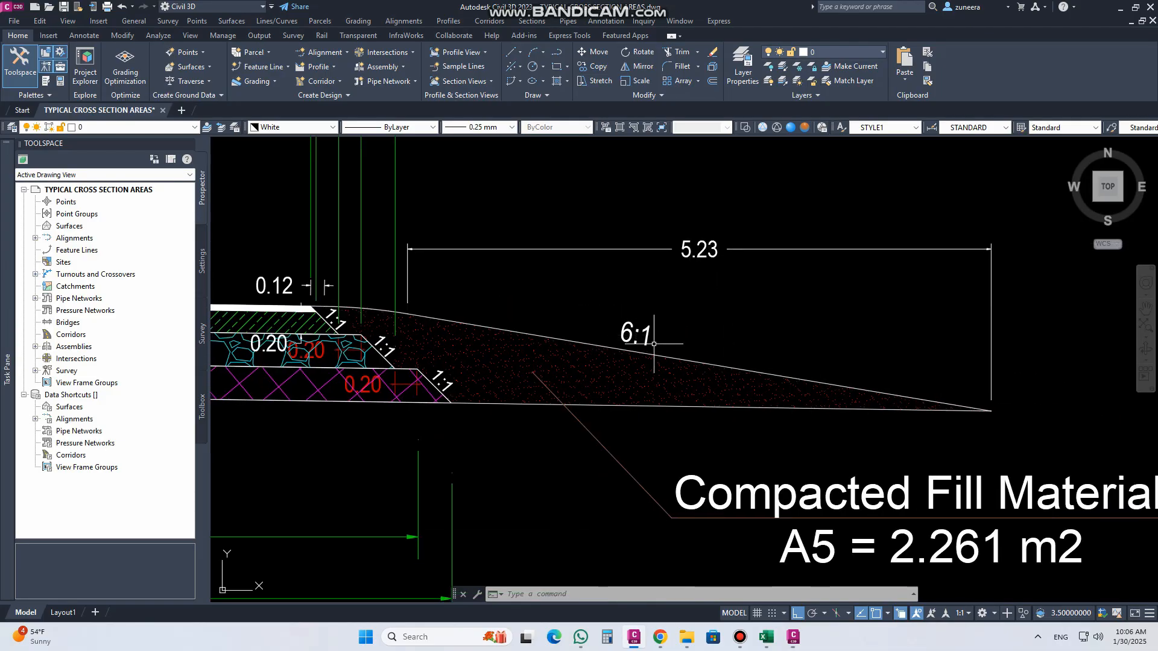
Step: Switch back to Subassembly Composer and add P5 linked from P4, aligned below it in the flowchart, with the point code "Slope"
{"action": "left_click", "coordinate": [793, 637]}
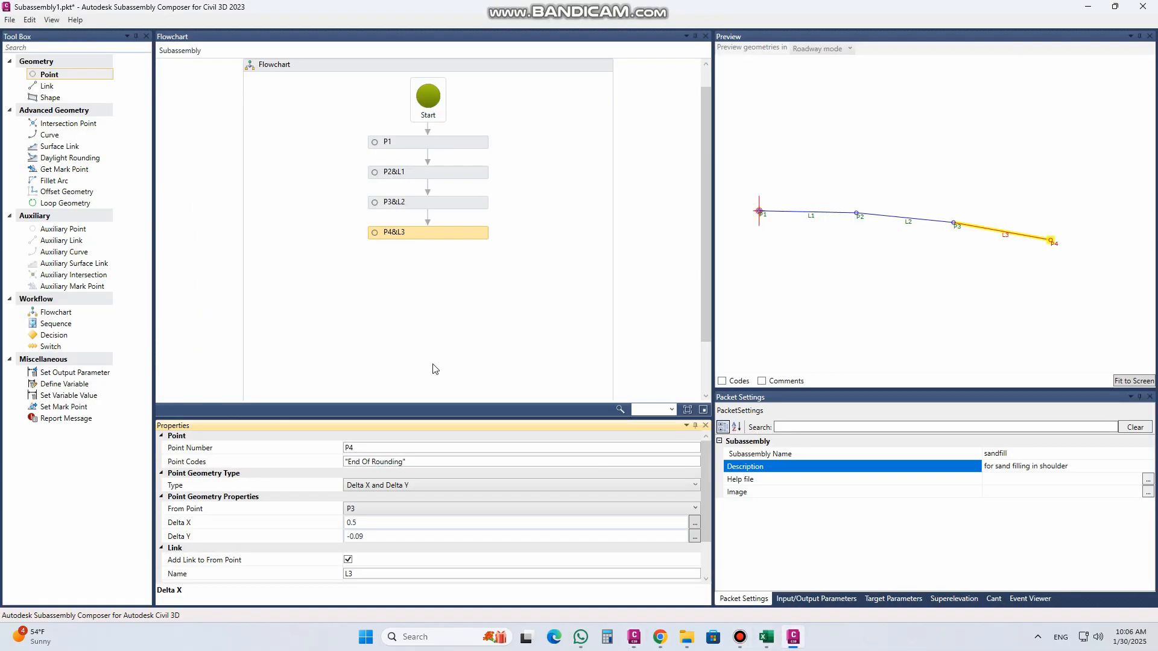
{"action": "left_click_drag", "start_coordinate": [87, 75], "coordinate": [399, 268]}
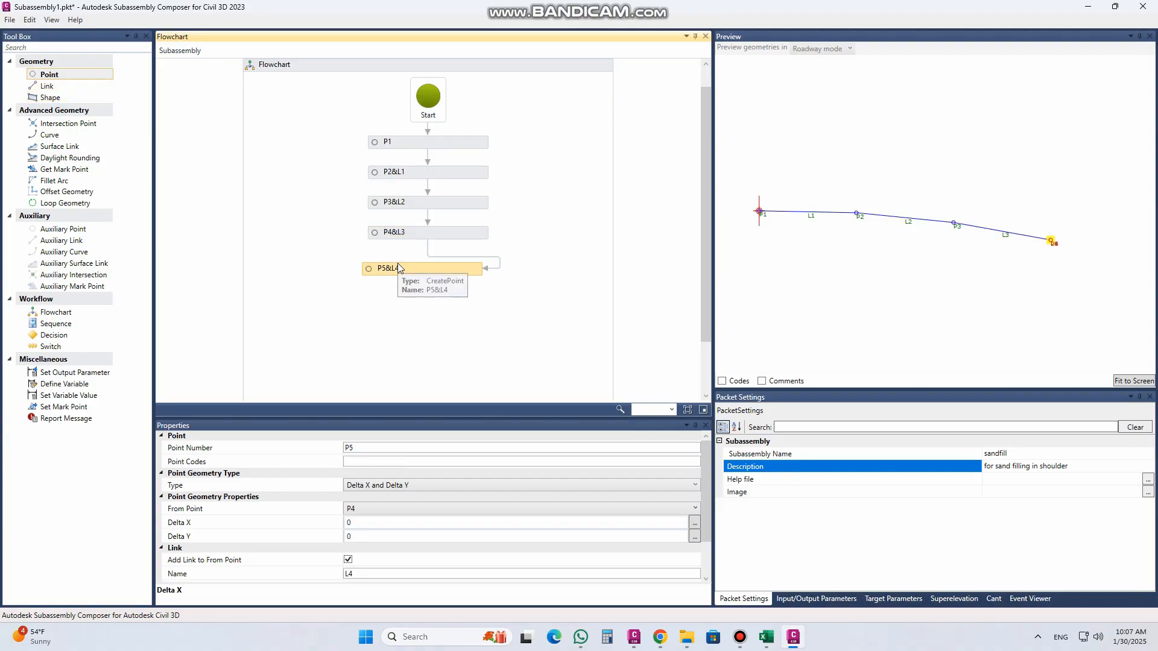
{"action": "left_click_drag", "start_coordinate": [478, 268], "coordinate": [419, 266]}
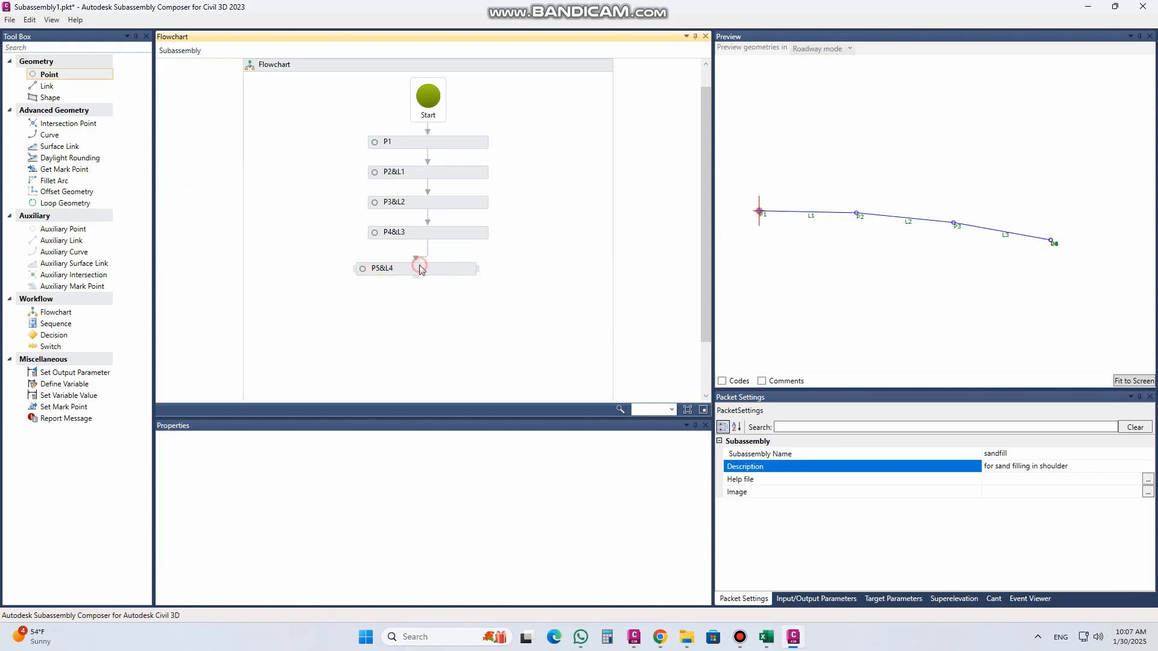
{"action": "left_click", "coordinate": [455, 272]}
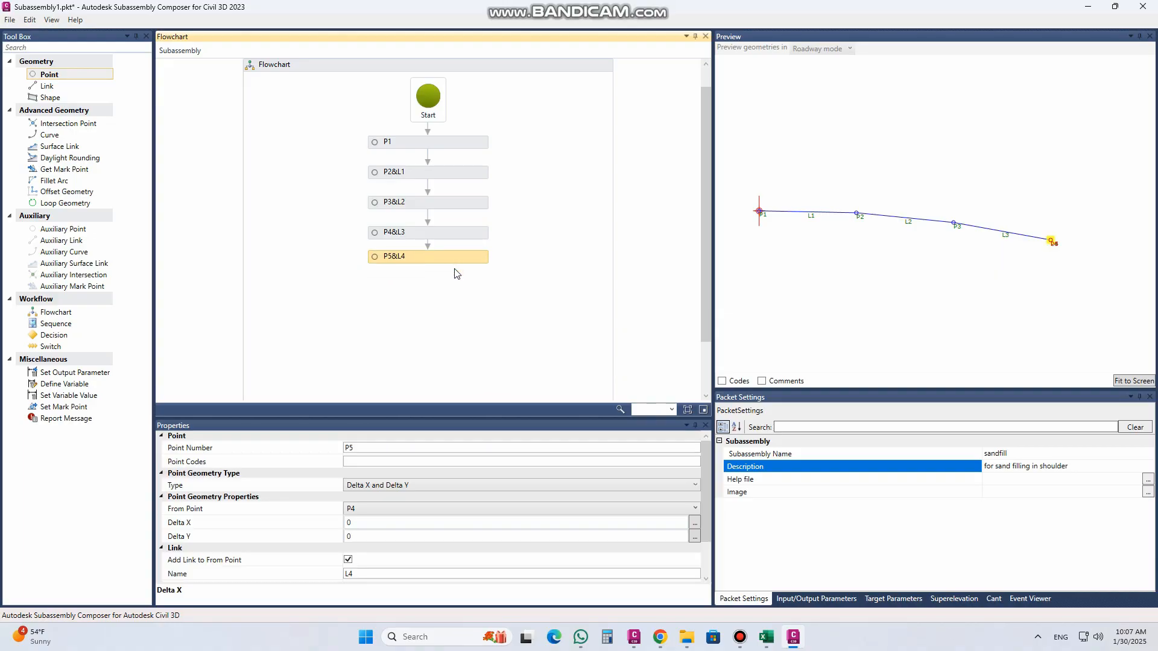
{"action": "left_click", "coordinate": [388, 462]}
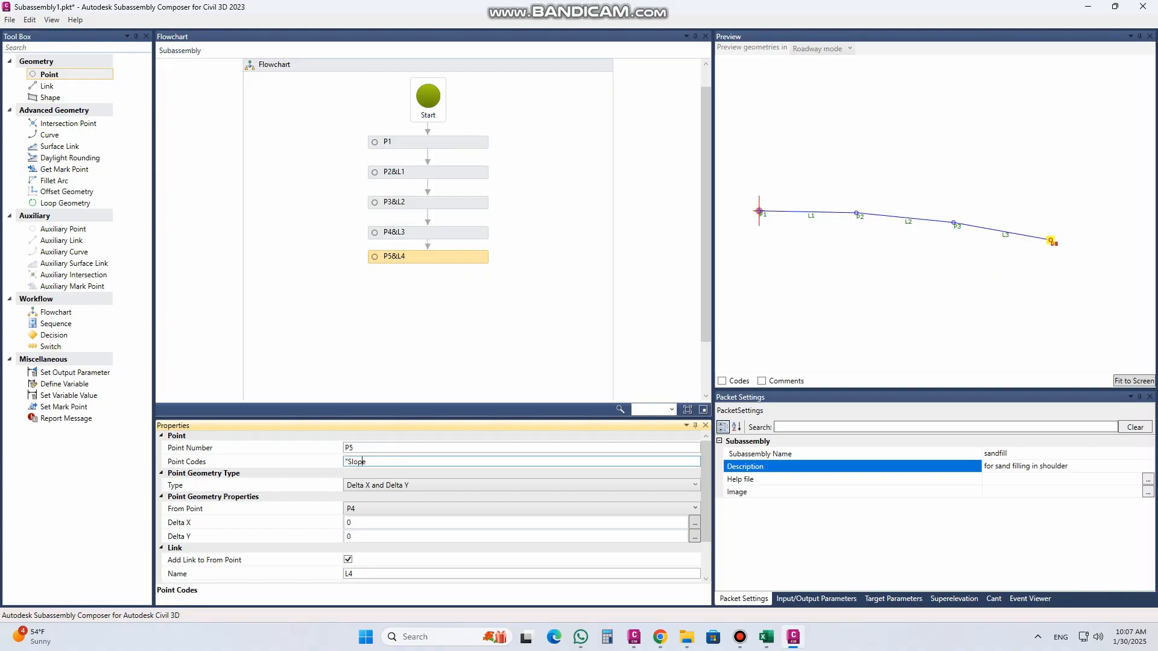
Step: Set P5's geometry type to Slope and Delta X with a -16.67% (6:1) slope and a Delta X of 5.23, and fit the preview
{"action": "left_click", "coordinate": [393, 486]}
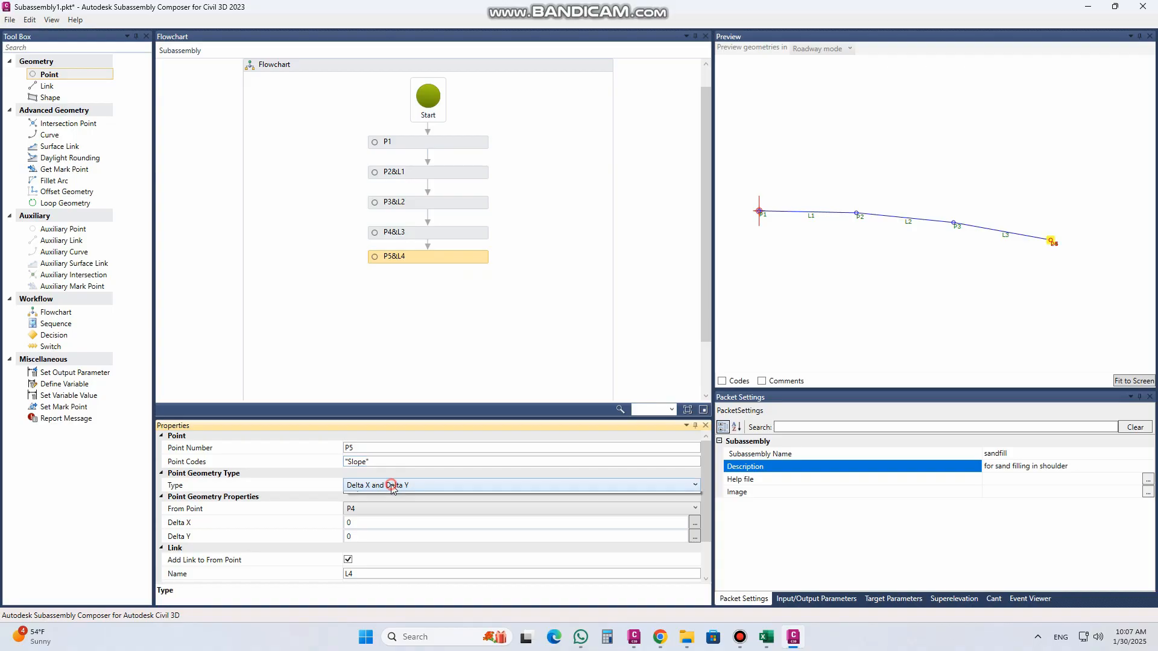
{"action": "left_click", "coordinate": [394, 486]}
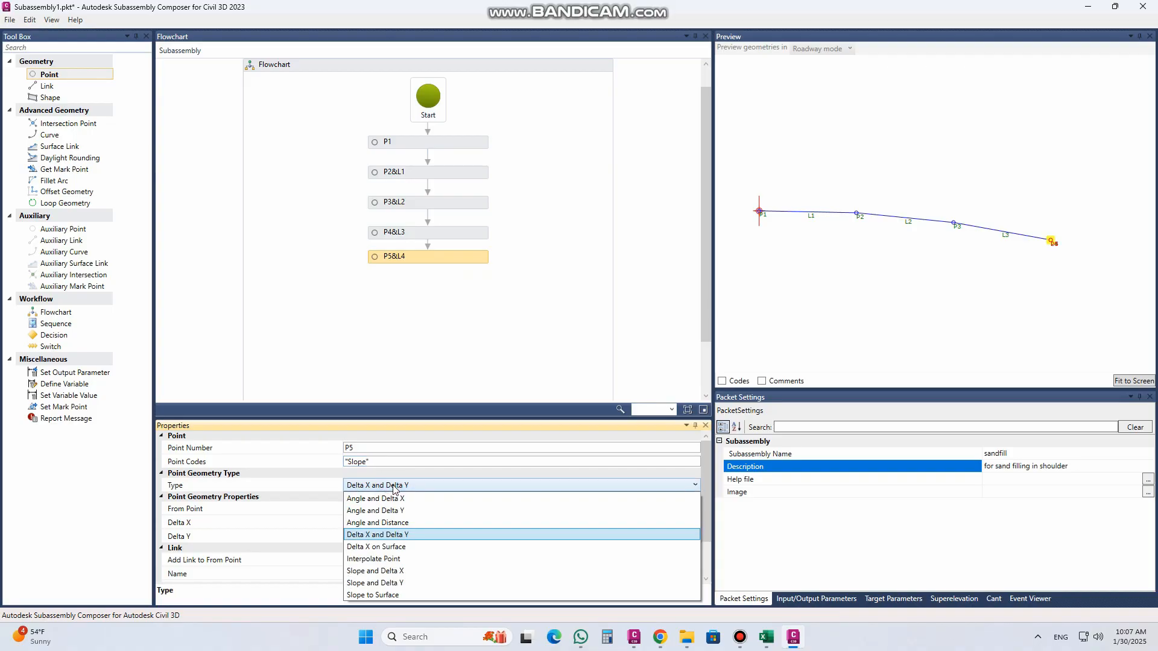
{"action": "left_click", "coordinate": [402, 570]}
{"action": "left_click", "coordinate": [381, 526]}
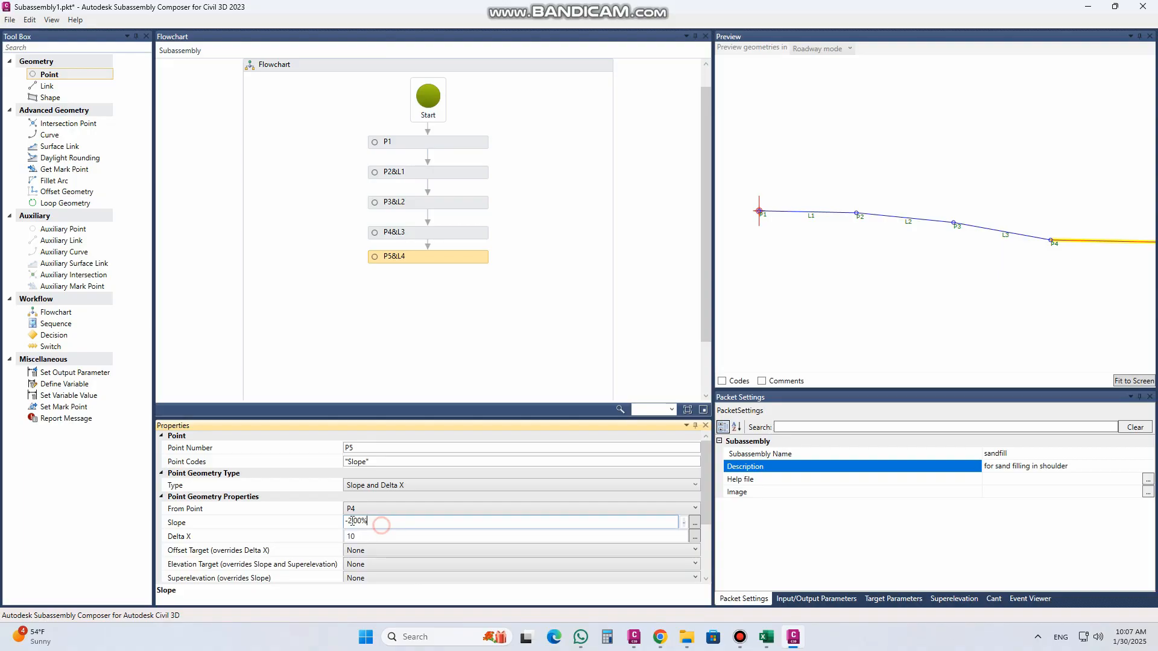
{"action": "left_click_drag", "start_coordinate": [348, 521], "coordinate": [389, 524]}
{"action": "type", "text": "6:1"}
{"action": "key", "text": "Tab"}
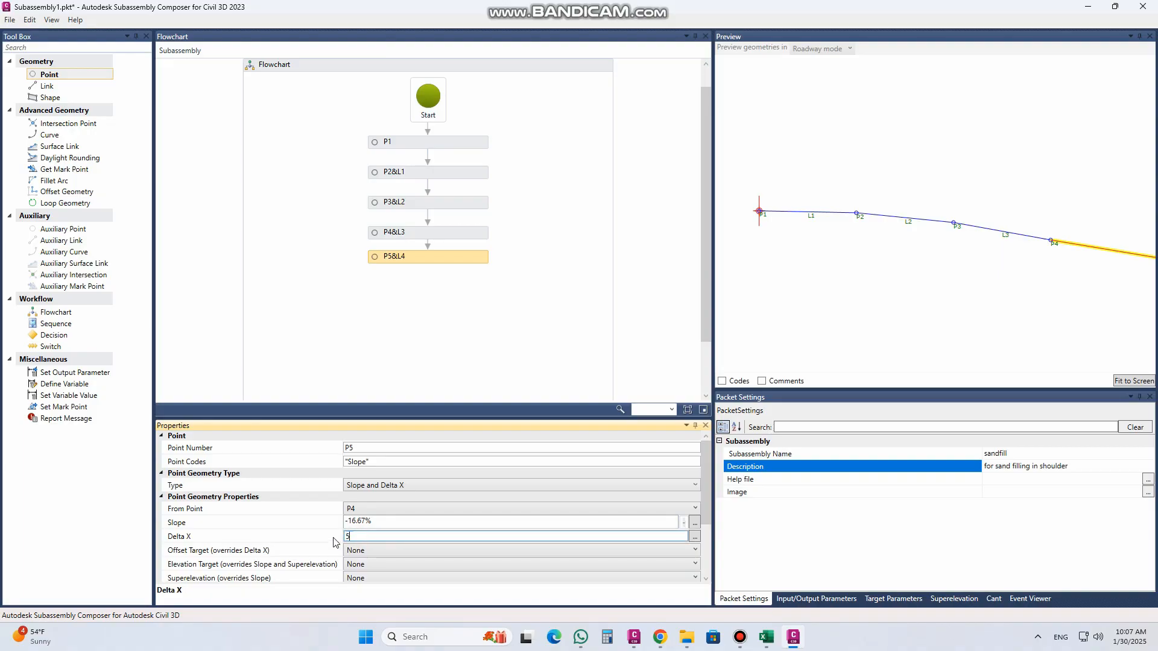
{"action": "left_click", "coordinate": [401, 525]}
{"action": "left_click", "coordinate": [1128, 380]}
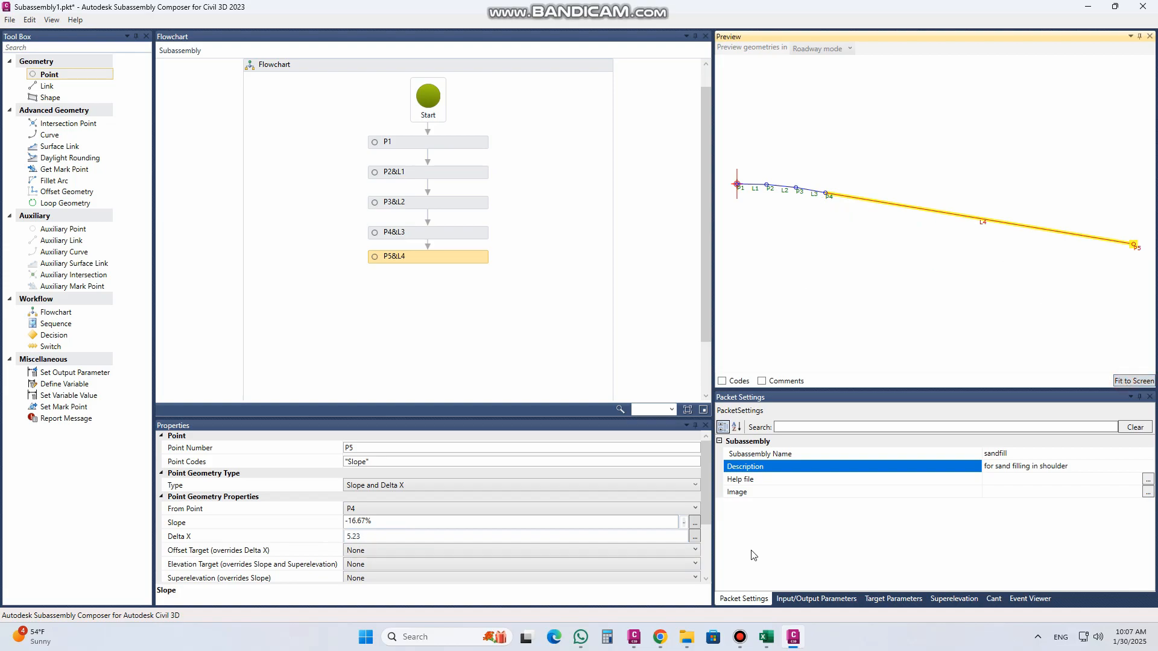
Step: Switch to the Civil 3D drawing and add a vertical linear dimension to the 1:1 edge of the layer beneath the pavement surface
{"action": "left_click", "coordinate": [634, 637]}
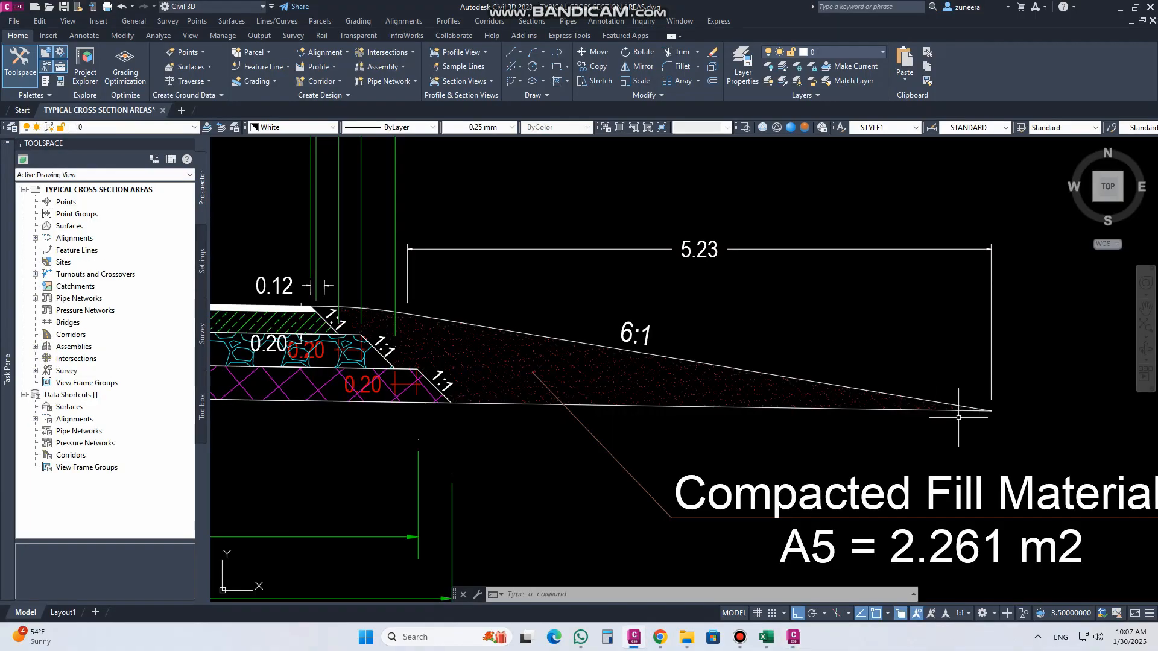
{"action": "middle_click_drag", "start_coordinate": [393, 394], "coordinate": [541, 407]}
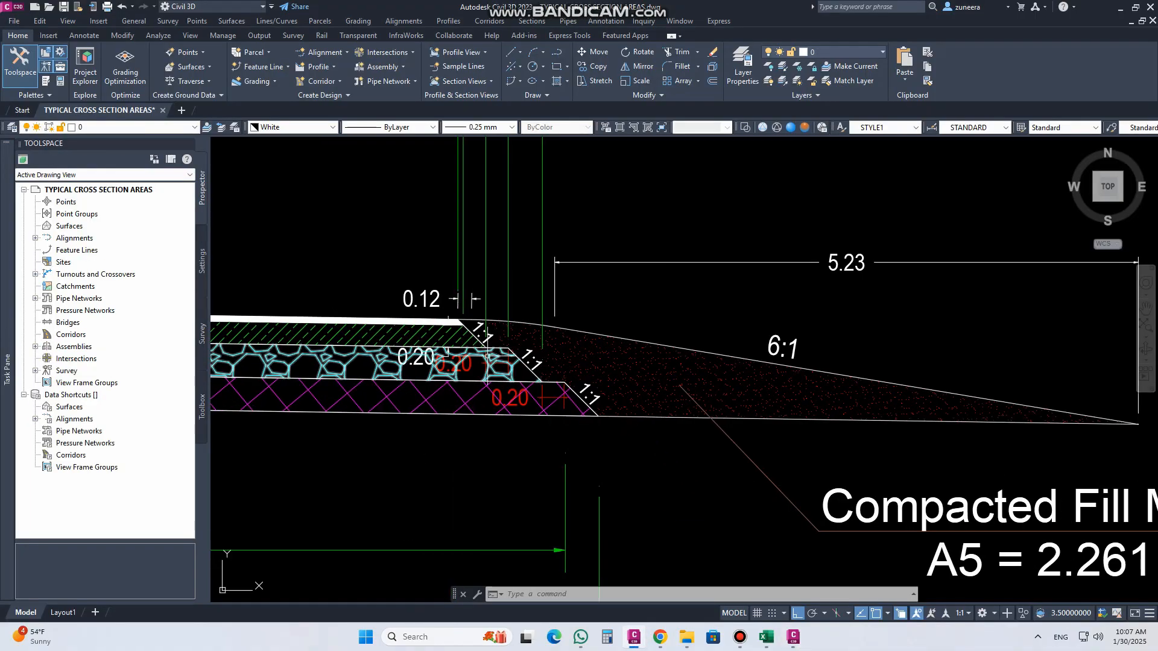
{"action": "scroll", "coordinate": [473, 322], "scroll_direction": "up", "scroll_amount": 6}
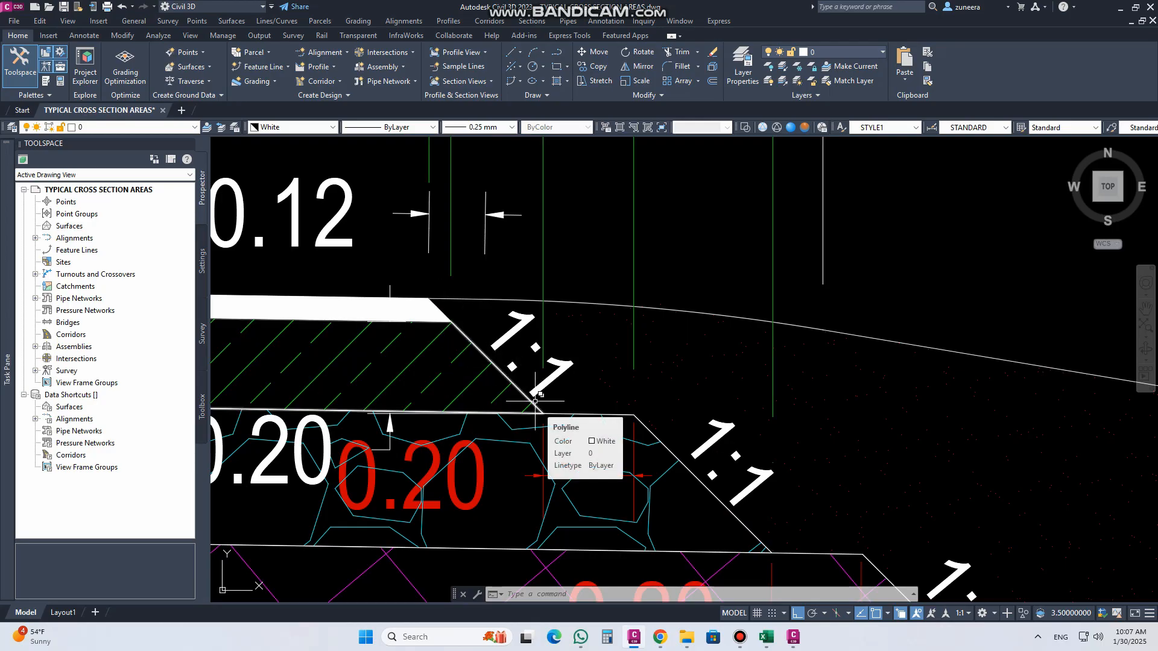
{"action": "type", "text": "DLI"}
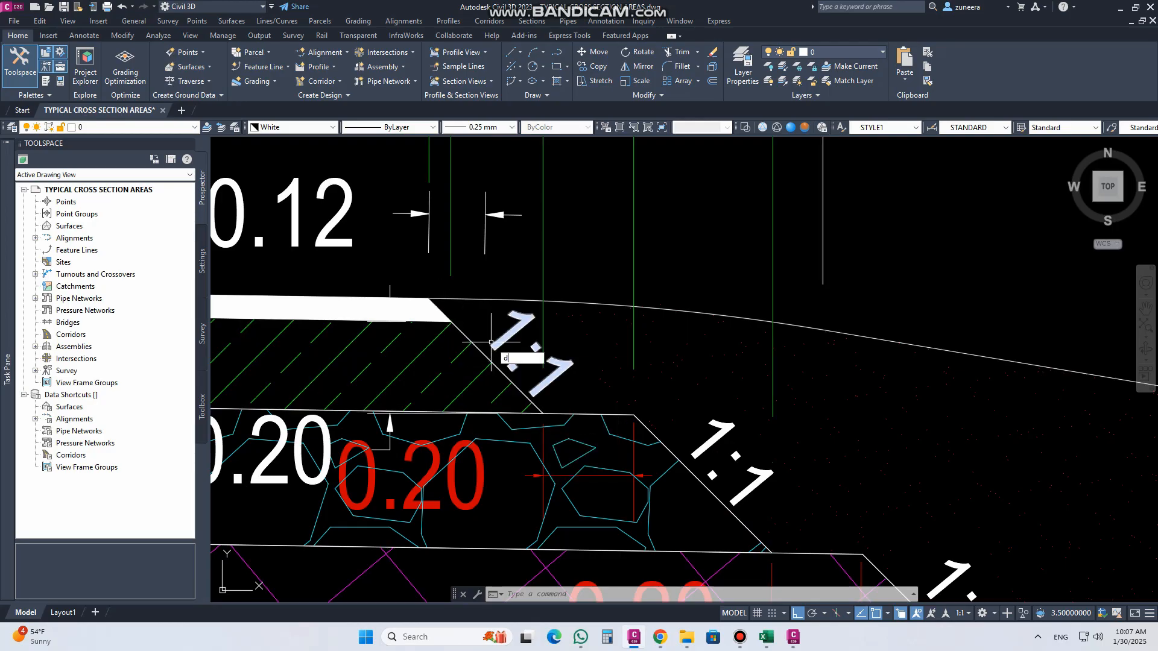
{"action": "key", "text": "Return"}
{"action": "key", "text": "Return"}
{"action": "left_click", "coordinate": [490, 348]}
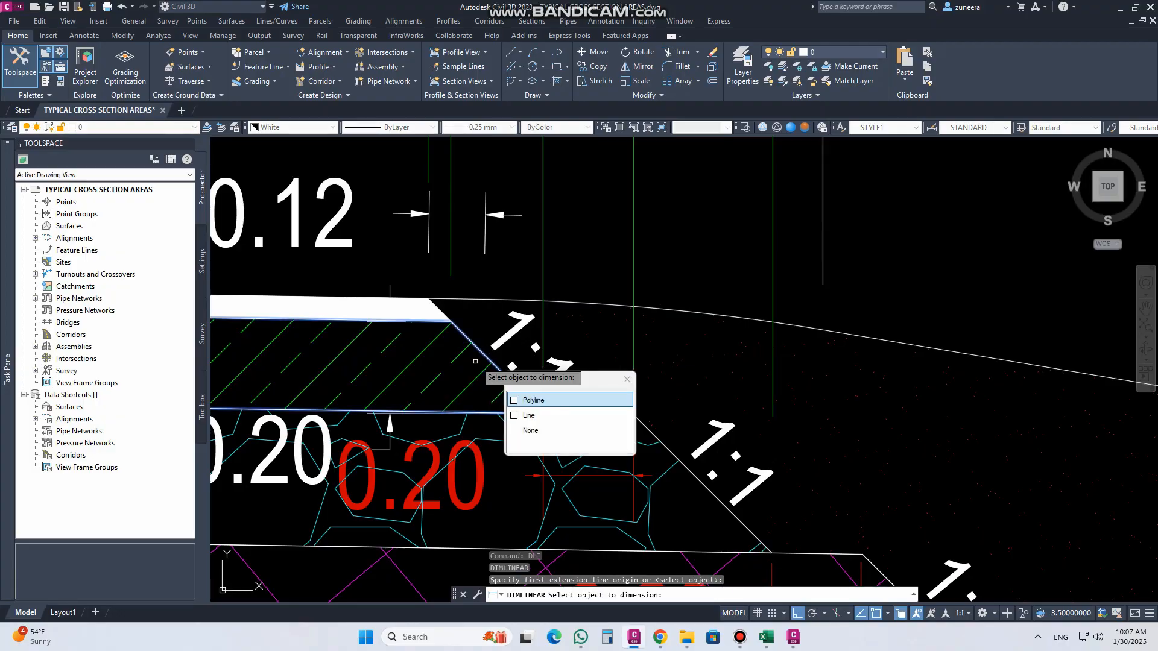
{"action": "left_click", "coordinate": [524, 397]}
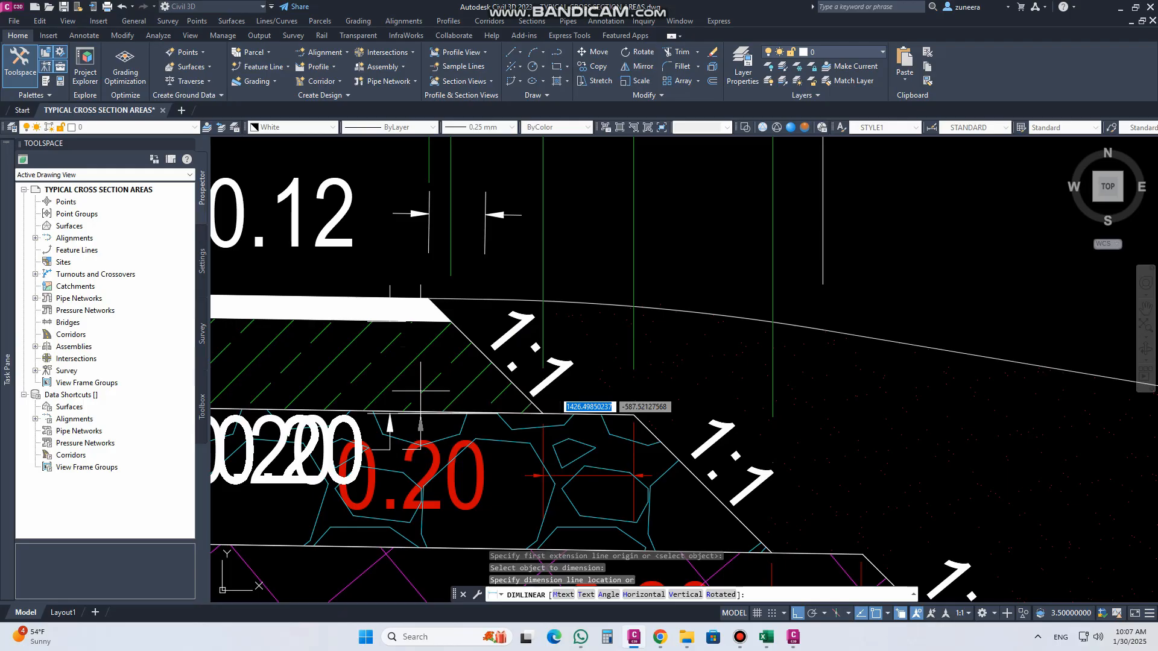
{"action": "left_click", "coordinate": [390, 422]}
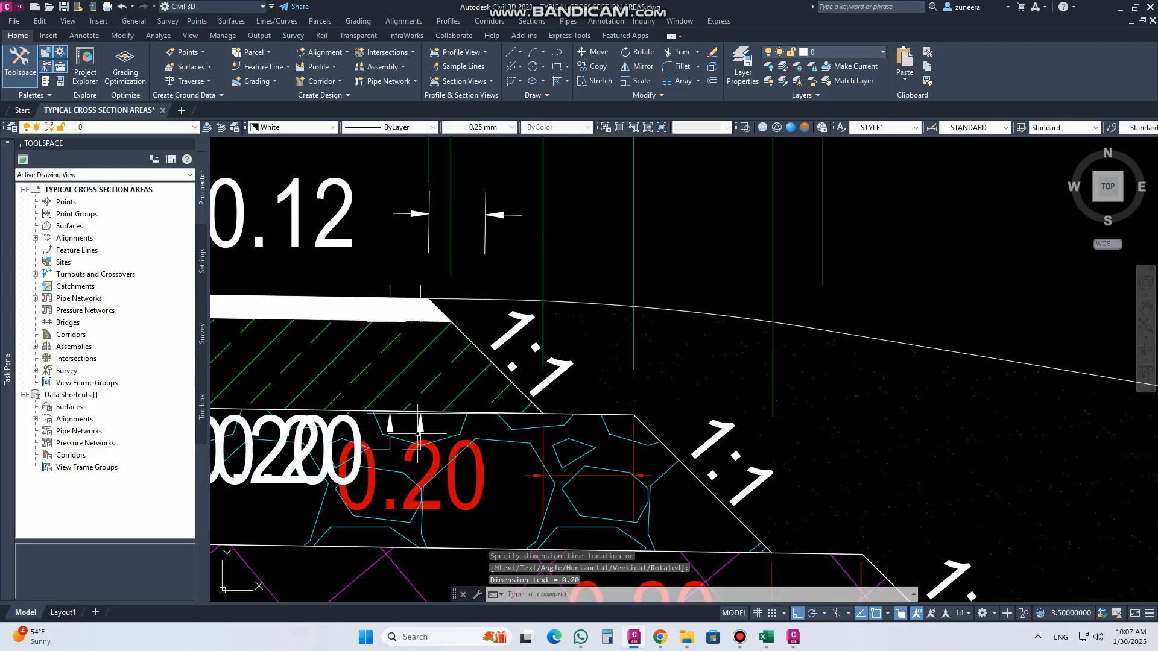
Step: Stretch the new vertical dimension's upper origin to the top of the pavement edge
{"action": "left_click", "coordinate": [446, 315]}
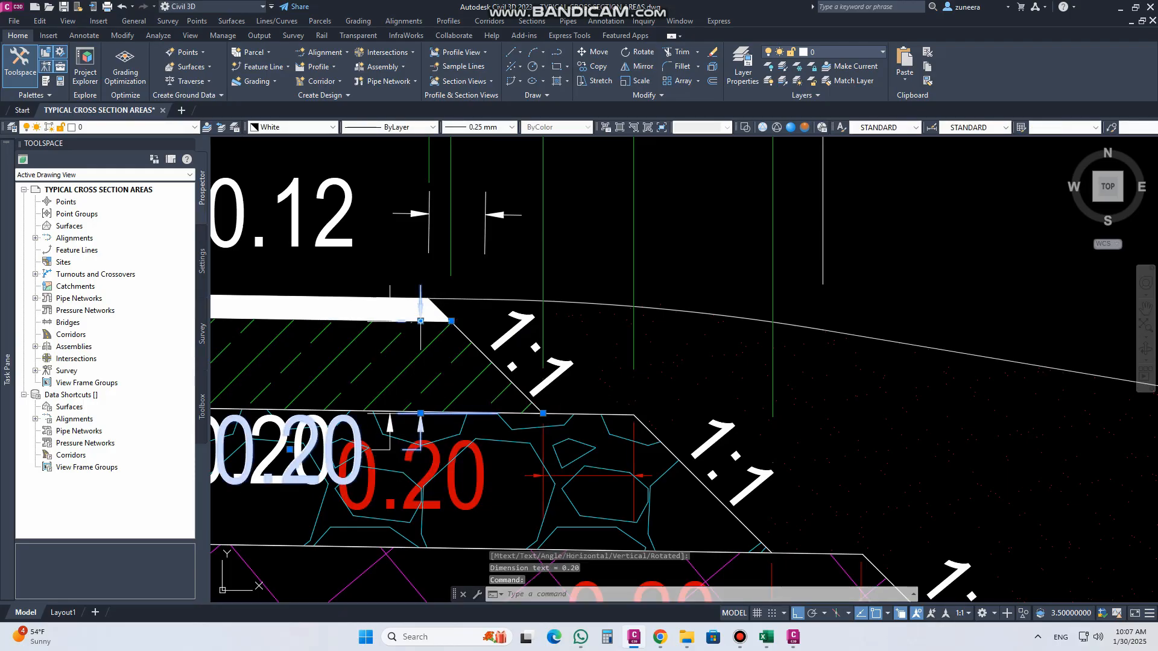
{"action": "left_click", "coordinate": [451, 321]}
{"action": "left_click", "coordinate": [450, 300]}
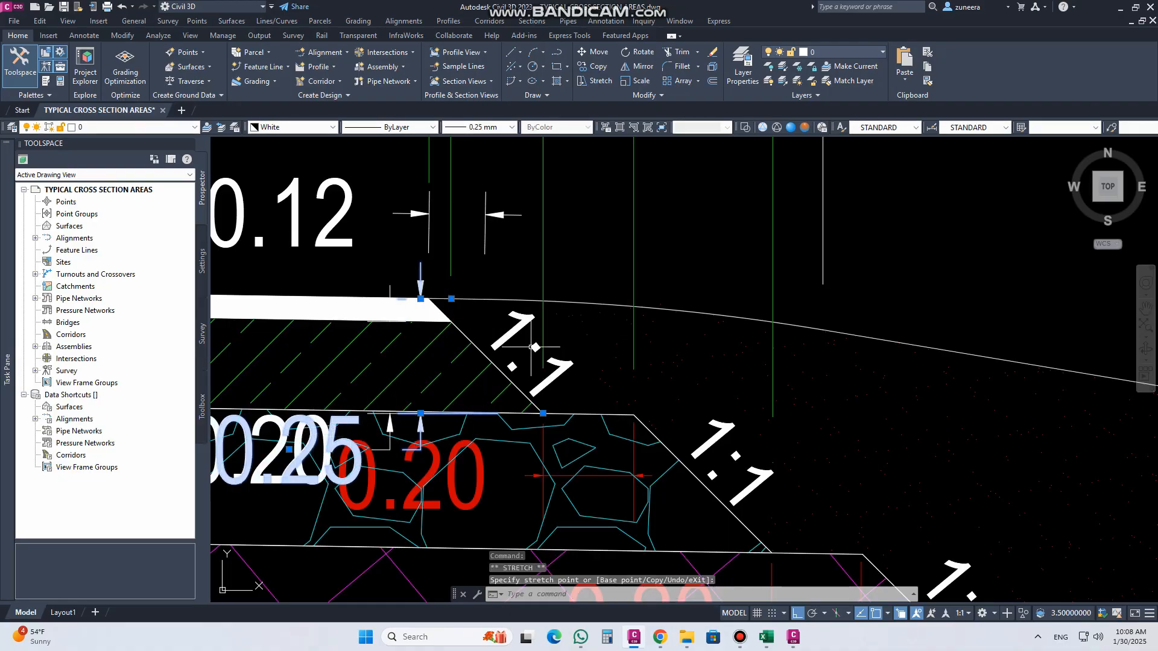
{"action": "key", "text": "Escape"}
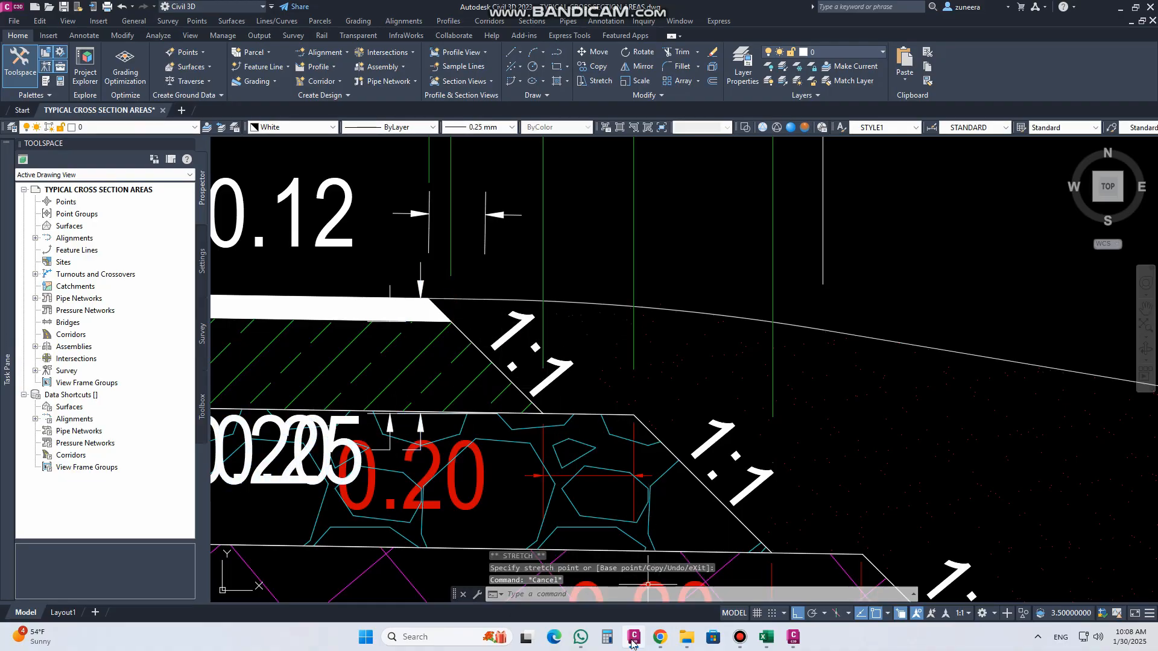
Step: Switch back to Subassembly Composer and add point P6 below P5 in the flowchart
{"action": "left_click", "coordinate": [793, 637]}
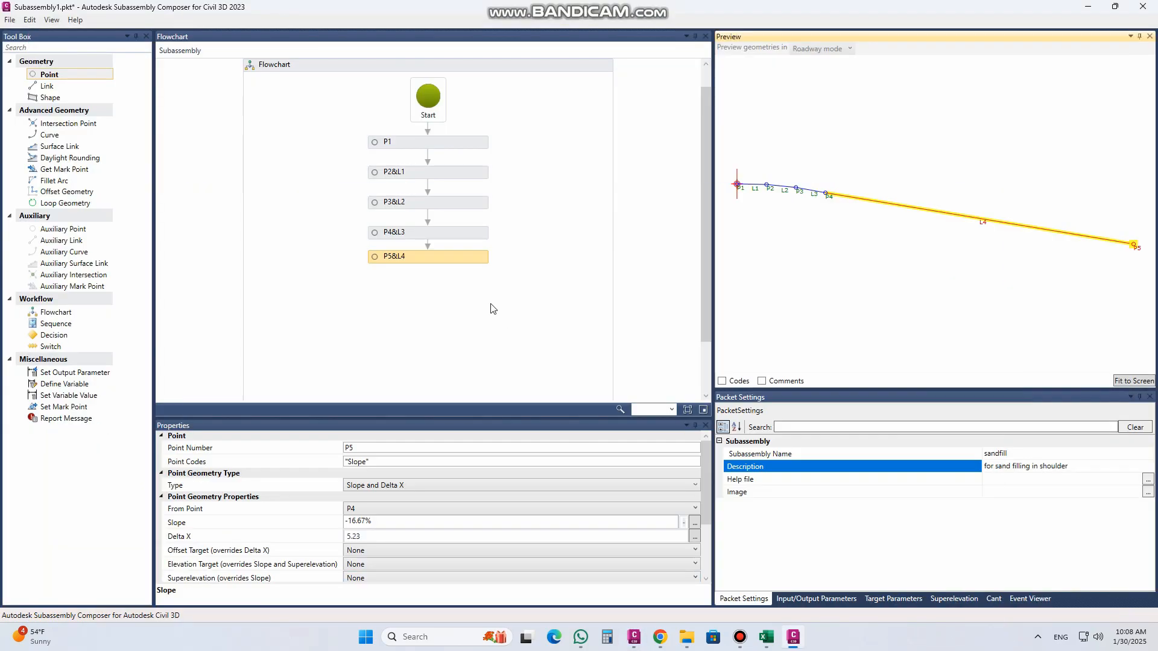
{"action": "left_click", "coordinate": [765, 209]}
{"action": "scroll", "coordinate": [734, 184], "scroll_direction": "up", "scroll_amount": 5}
{"action": "scroll", "coordinate": [742, 186], "scroll_direction": "up", "scroll_amount": 3}
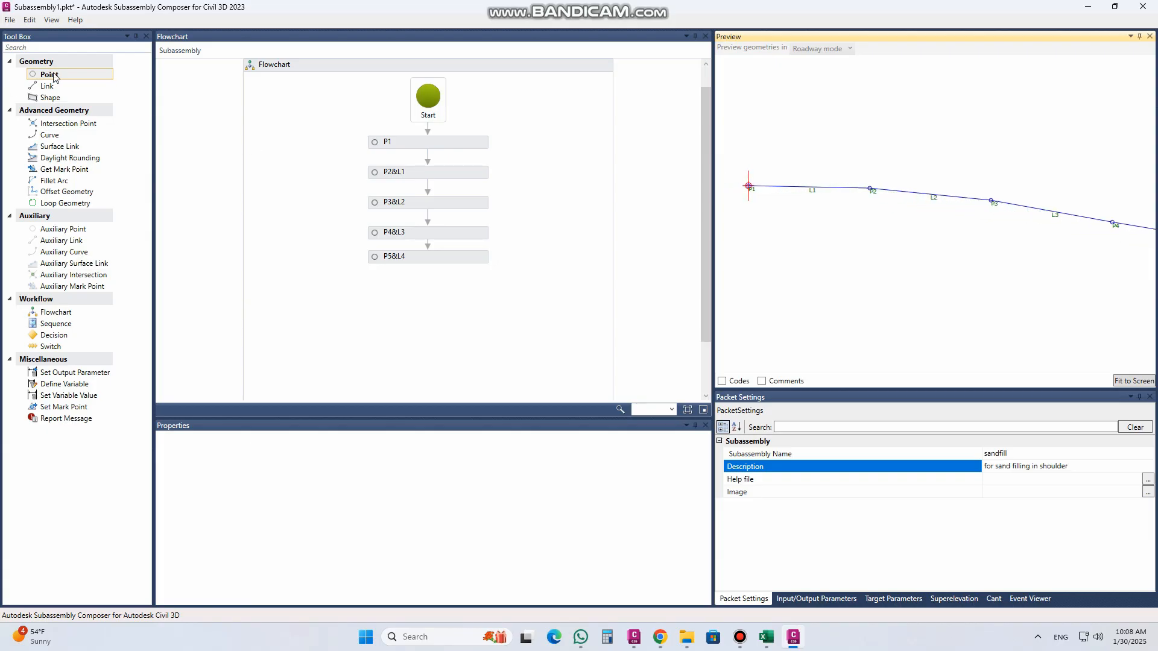
{"action": "left_click_drag", "start_coordinate": [51, 74], "coordinate": [424, 284]}
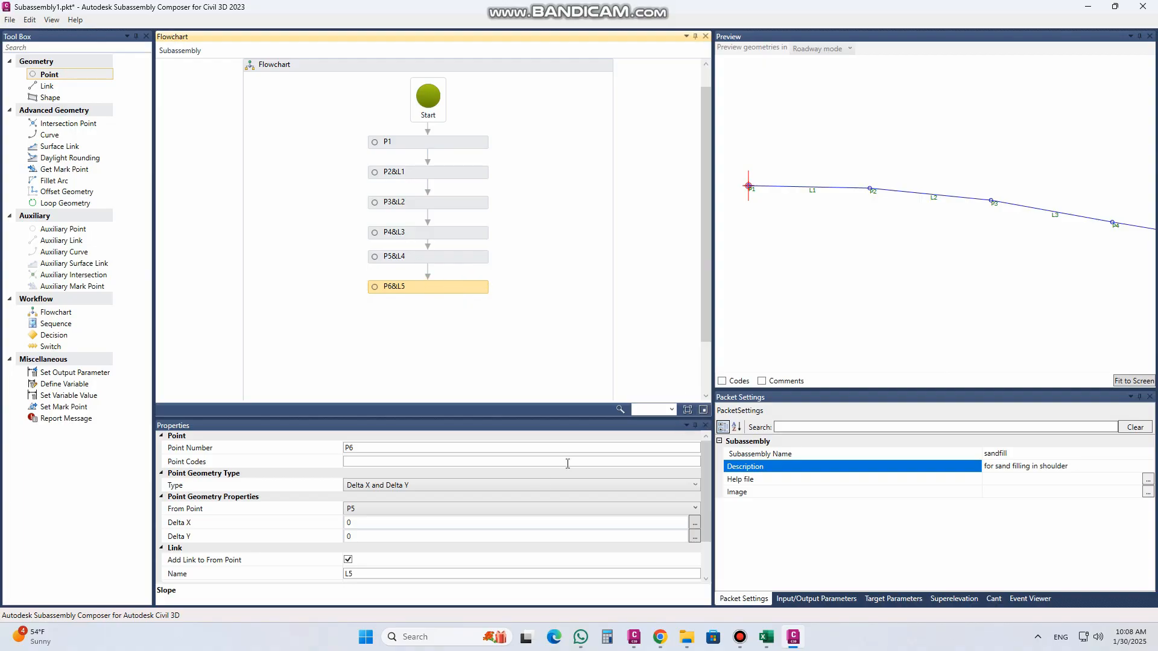
Step: Set P6's geometry type to Slope and Delta Y, and measure it from P1
{"action": "left_click", "coordinate": [387, 486]}
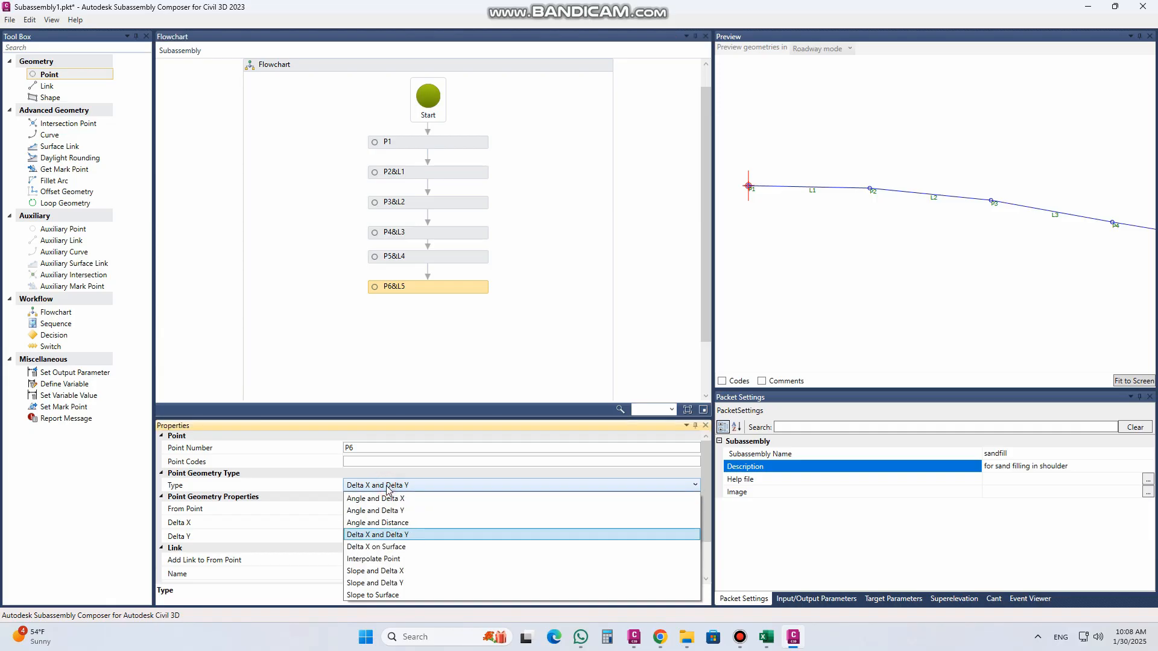
{"action": "left_click", "coordinate": [386, 582]}
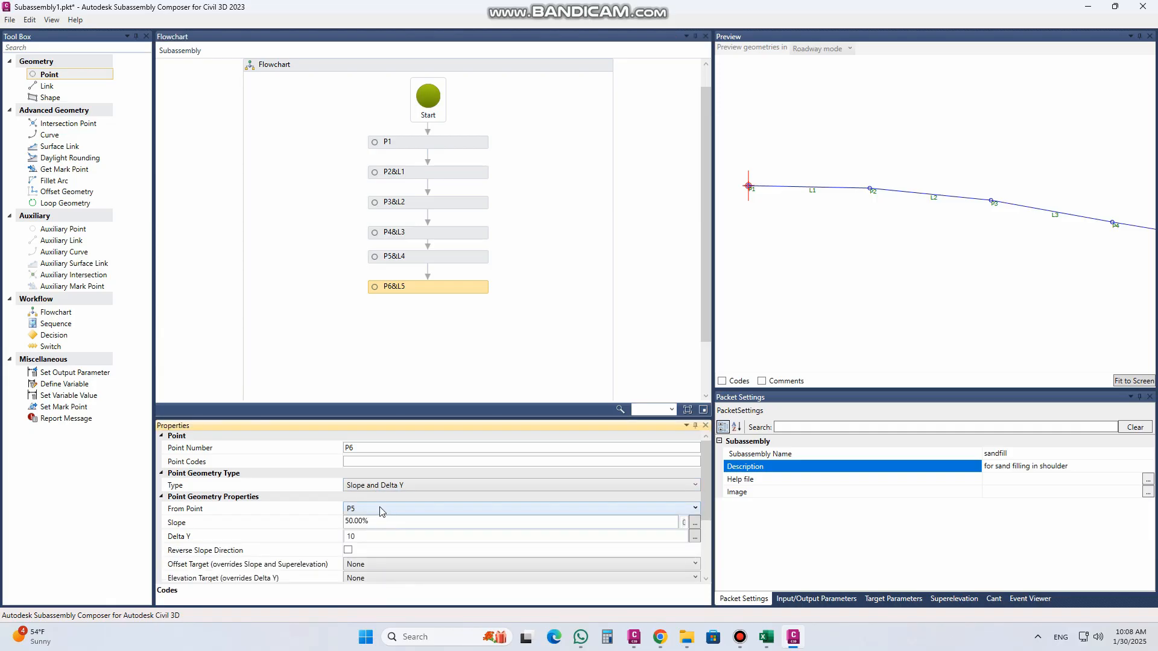
{"action": "left_click", "coordinate": [380, 509]}
{"action": "left_click", "coordinate": [364, 570]}
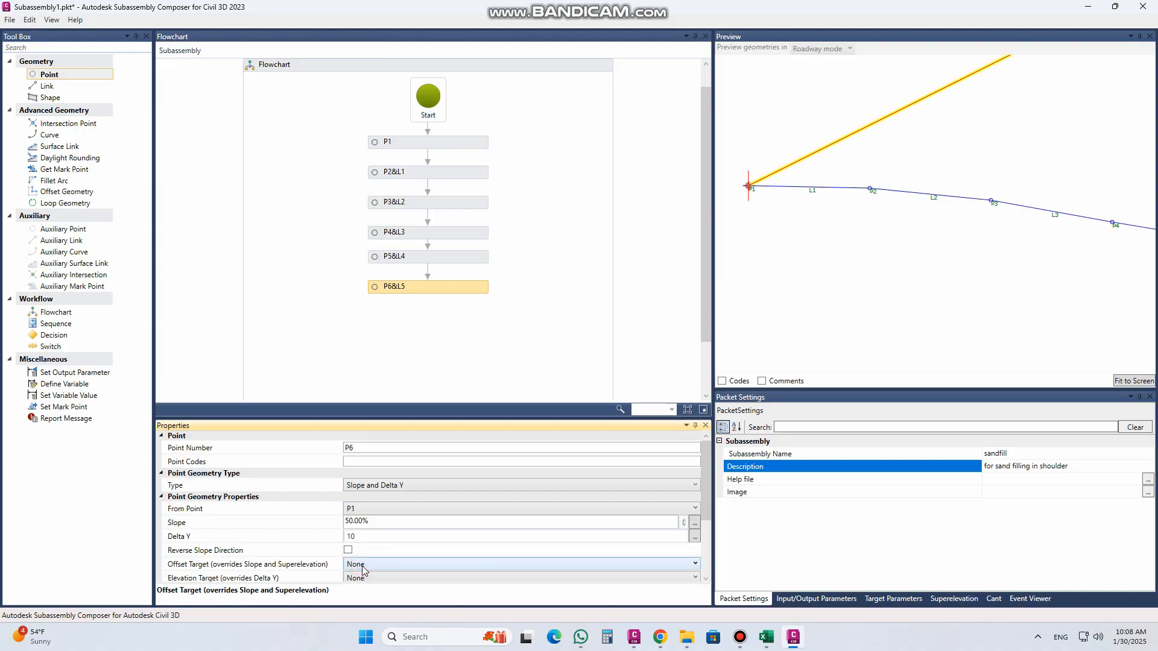
Step: Try a slope of 100.00% and a Delta Y of -0.25 for P6
{"action": "left_click", "coordinate": [377, 522]}
{"action": "double_click", "coordinate": [377, 522]}
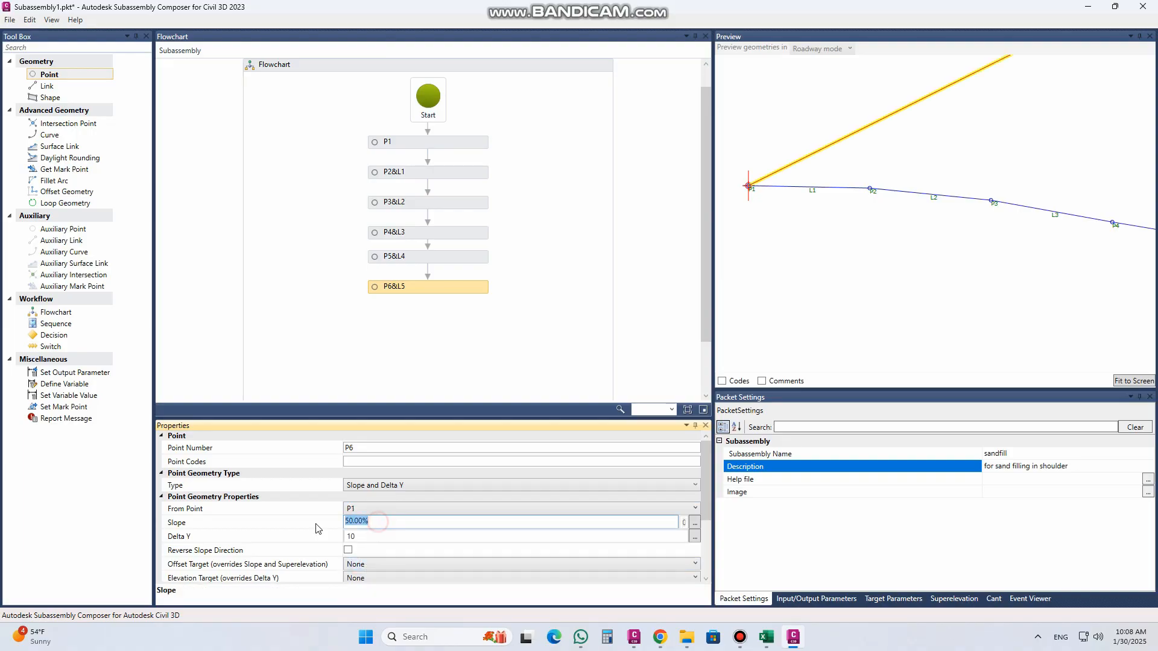
{"action": "type", "text": "10"}
{"action": "left_click", "coordinate": [353, 539]}
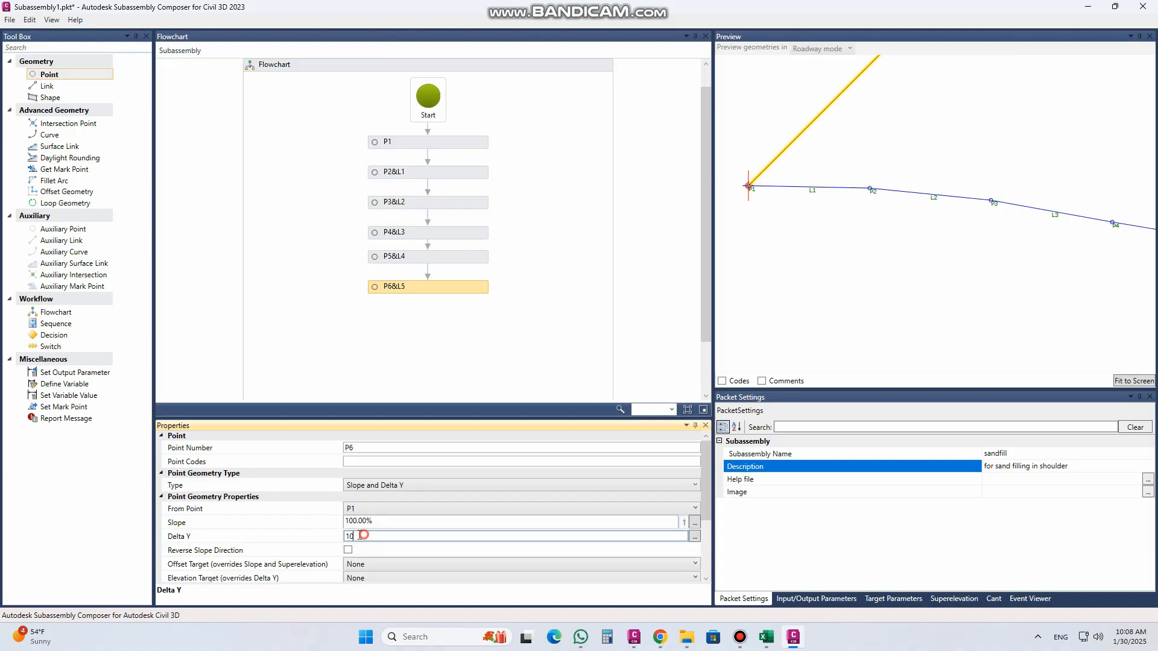
{"action": "double_click", "coordinate": [350, 536]}
{"action": "type", "text": "-0.25"}
{"action": "left_click", "coordinate": [374, 523]}
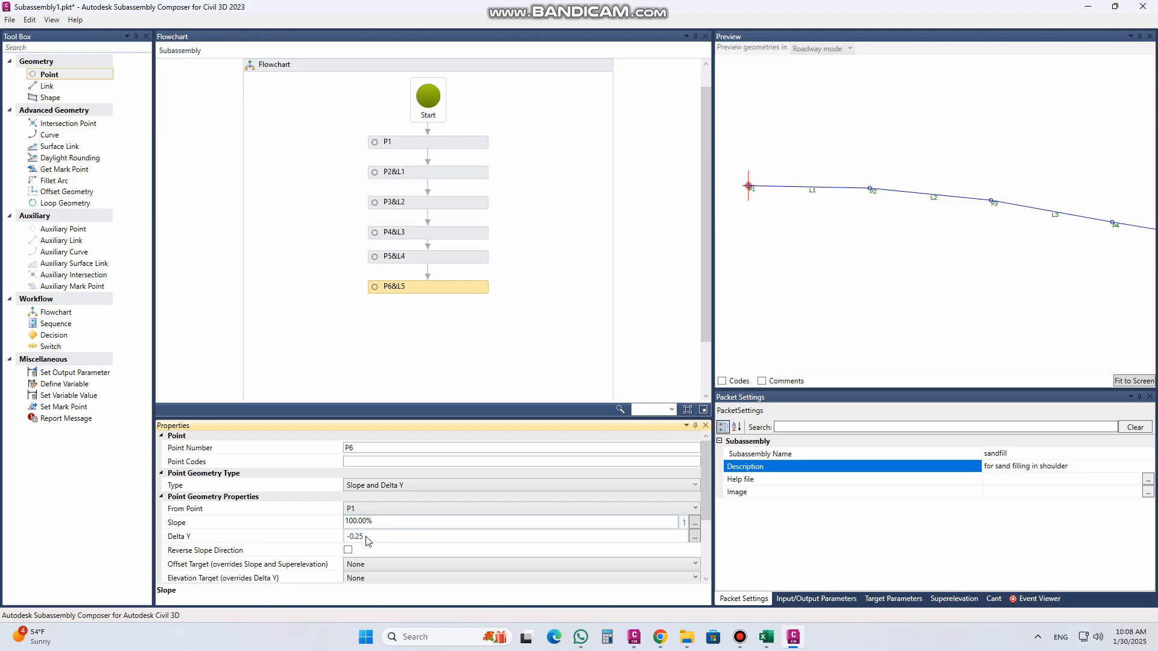
Step: Try a positive Delta Y of 0.25 for P6 and toggle Reverse Slope Direction on and back off
{"action": "left_click", "coordinate": [747, 209]}
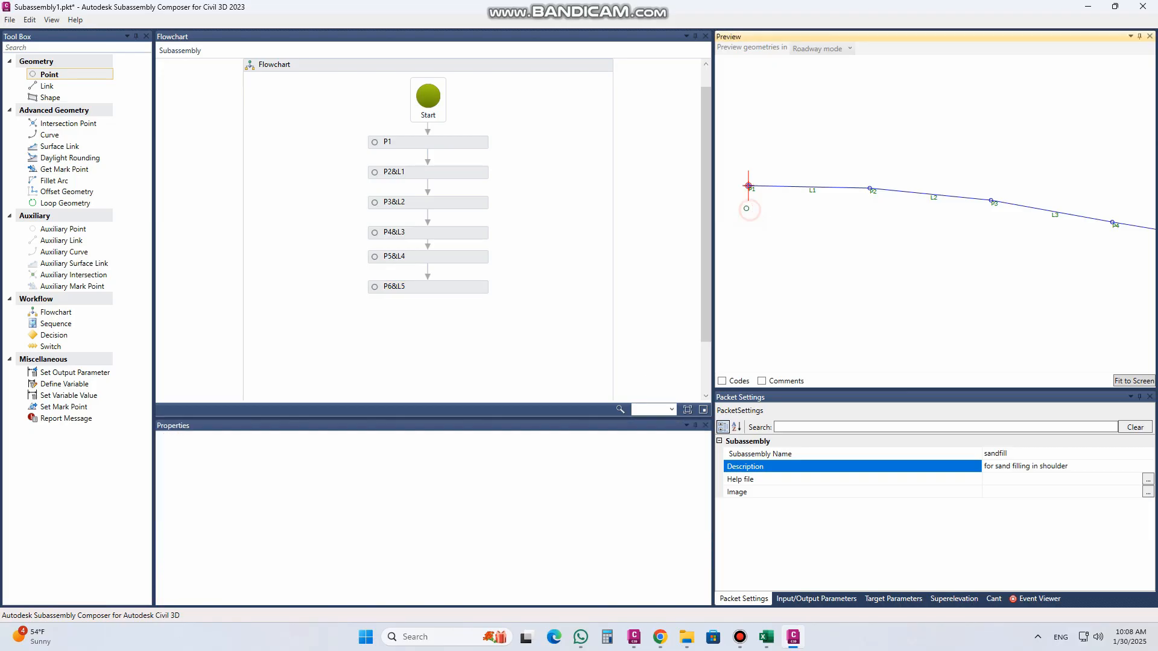
{"action": "left_click", "coordinate": [413, 287]}
{"action": "left_click", "coordinate": [414, 539]}
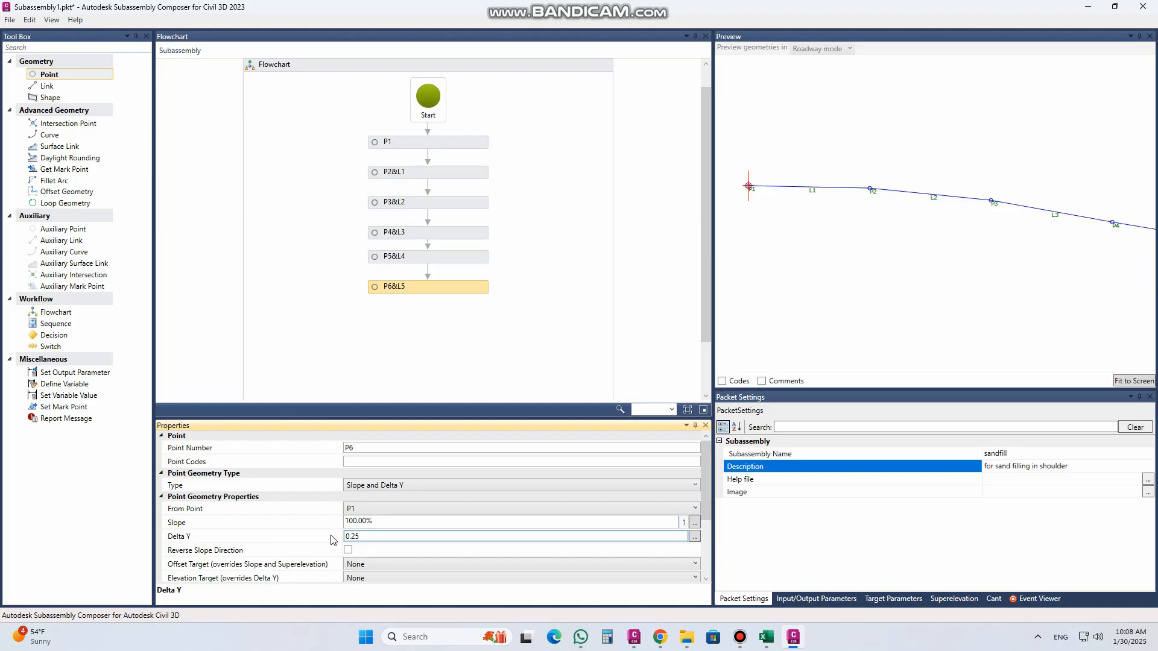
{"action": "left_click", "coordinate": [352, 554]}
{"action": "left_click", "coordinate": [349, 551]}
{"action": "left_click", "coordinate": [348, 551]}
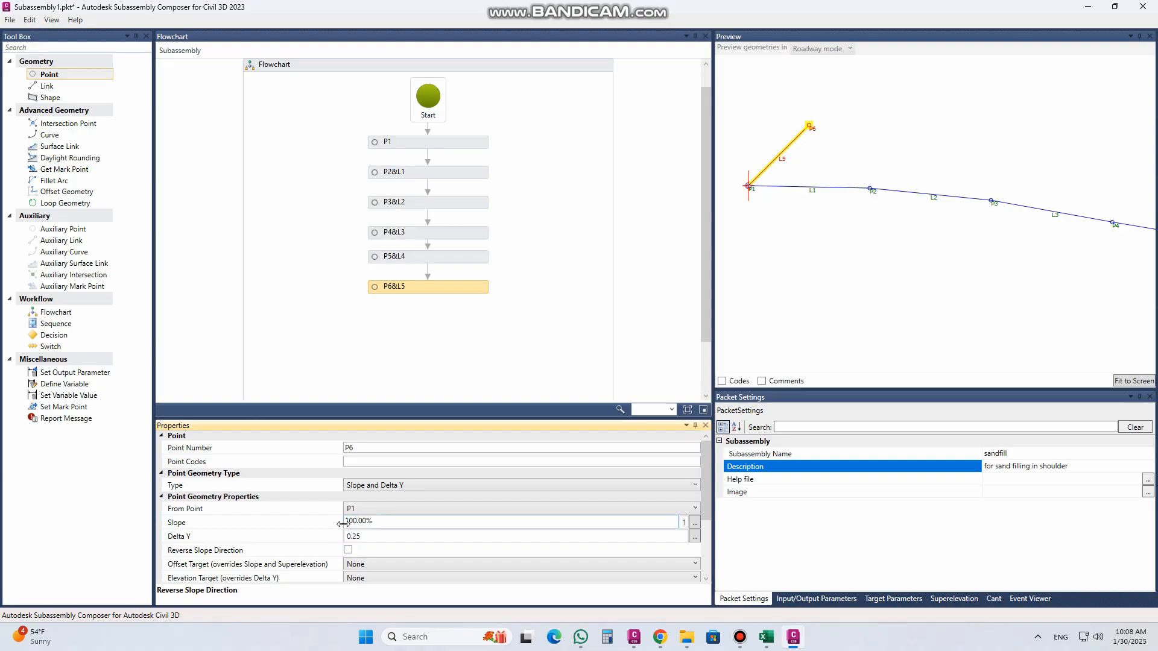
Step: Try a negative slope of -100.00% for P6 and return it to 100.00%
{"action": "left_click", "coordinate": [353, 523]}
{"action": "left_click", "coordinate": [347, 524]}
{"action": "type", "text": "-"}
{"action": "left_click", "coordinate": [374, 539]}
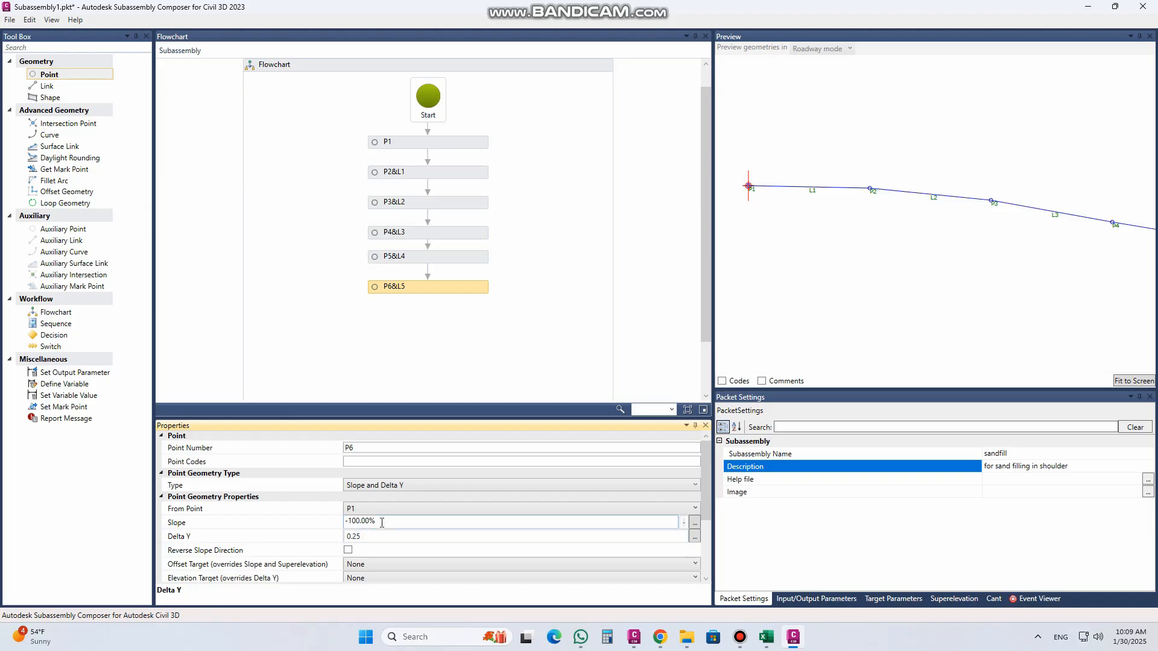
{"action": "left_click", "coordinate": [352, 521]}
Step: Set P6's Delta Y back to -0.25 while keeping the Slope and Delta Y geometry
{"action": "left_click", "coordinate": [360, 537]}
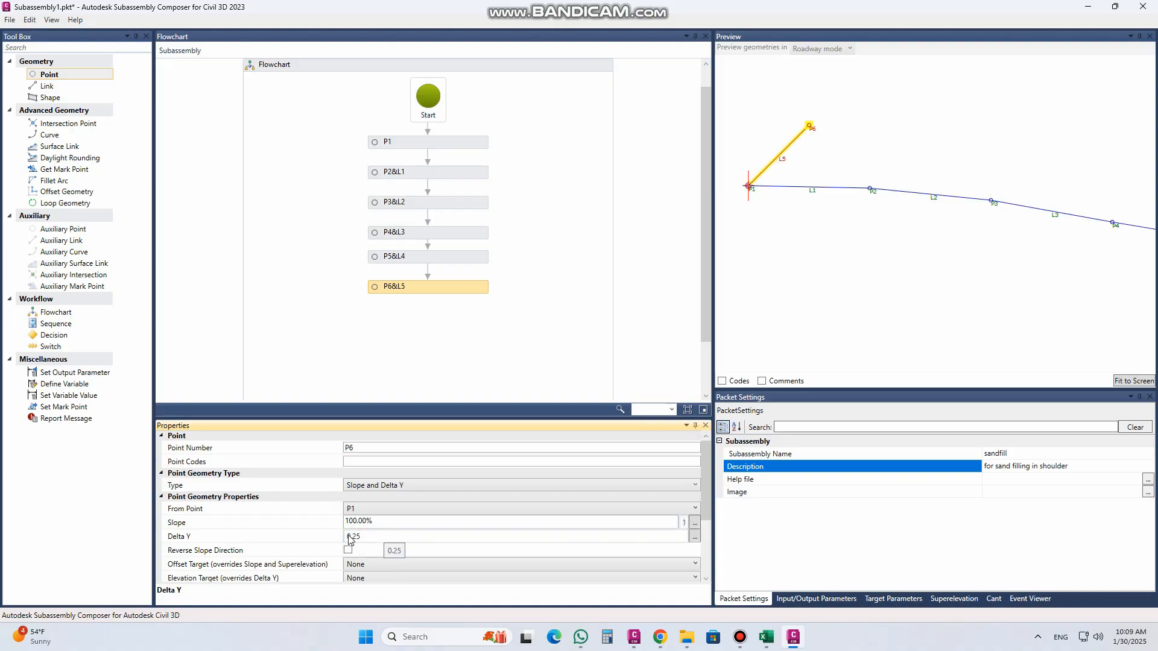
{"action": "left_click", "coordinate": [350, 537]}
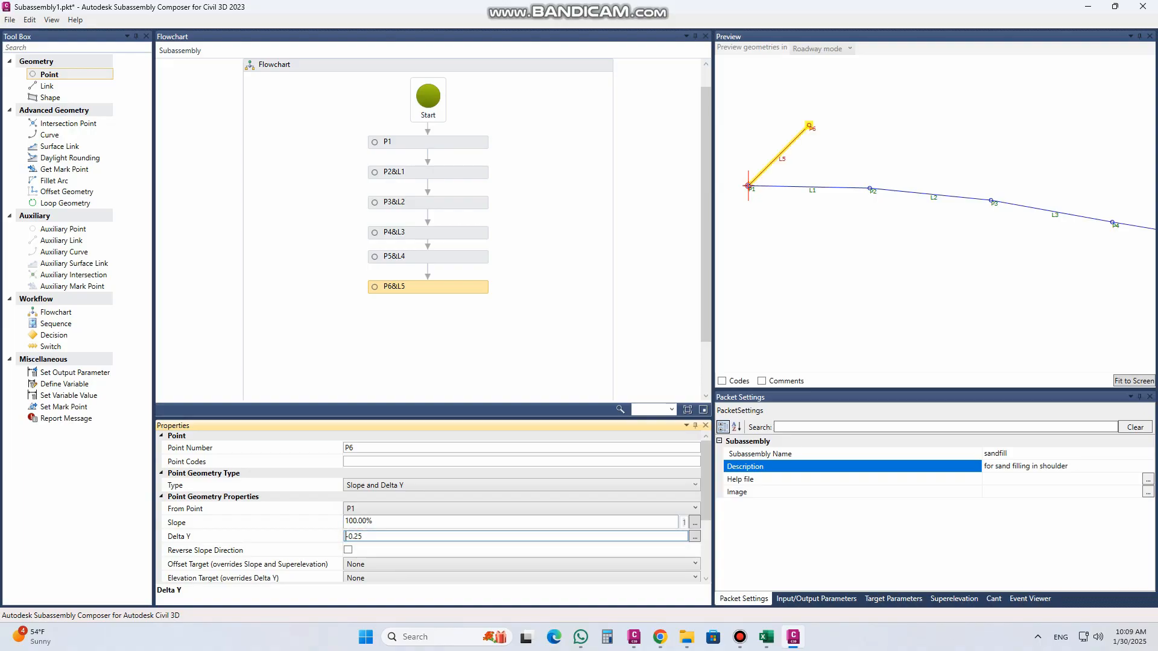
{"action": "left_click", "coordinate": [398, 521]}
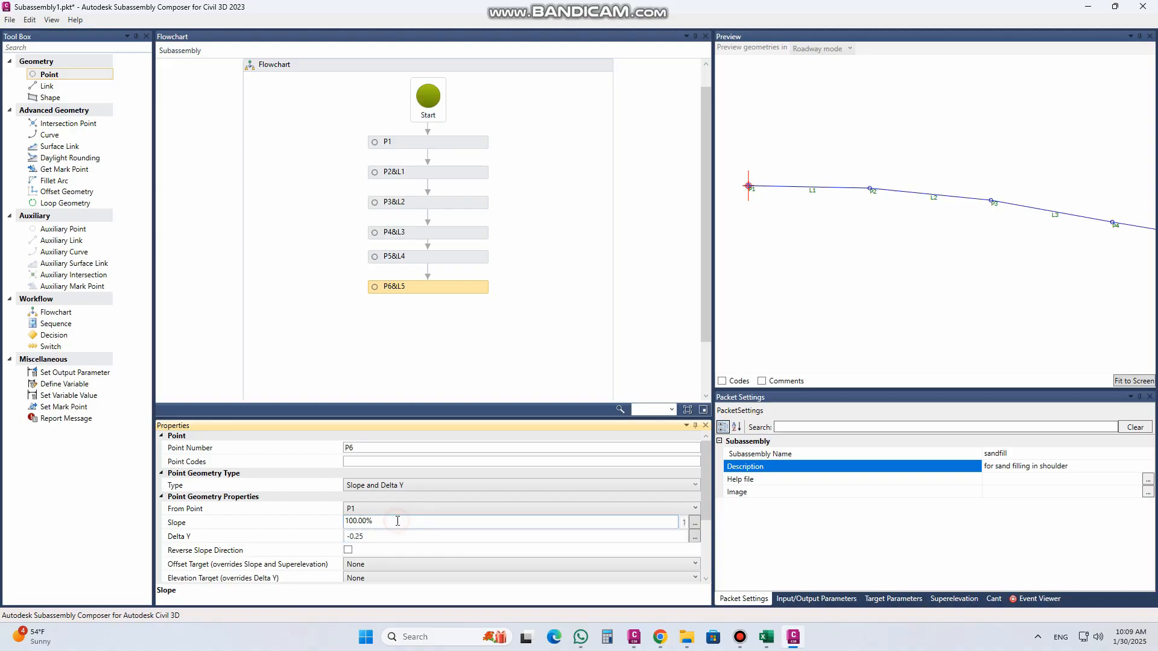
Step: Change P6's geometry type to Delta X and Delta Y
{"action": "left_click", "coordinate": [373, 486]}
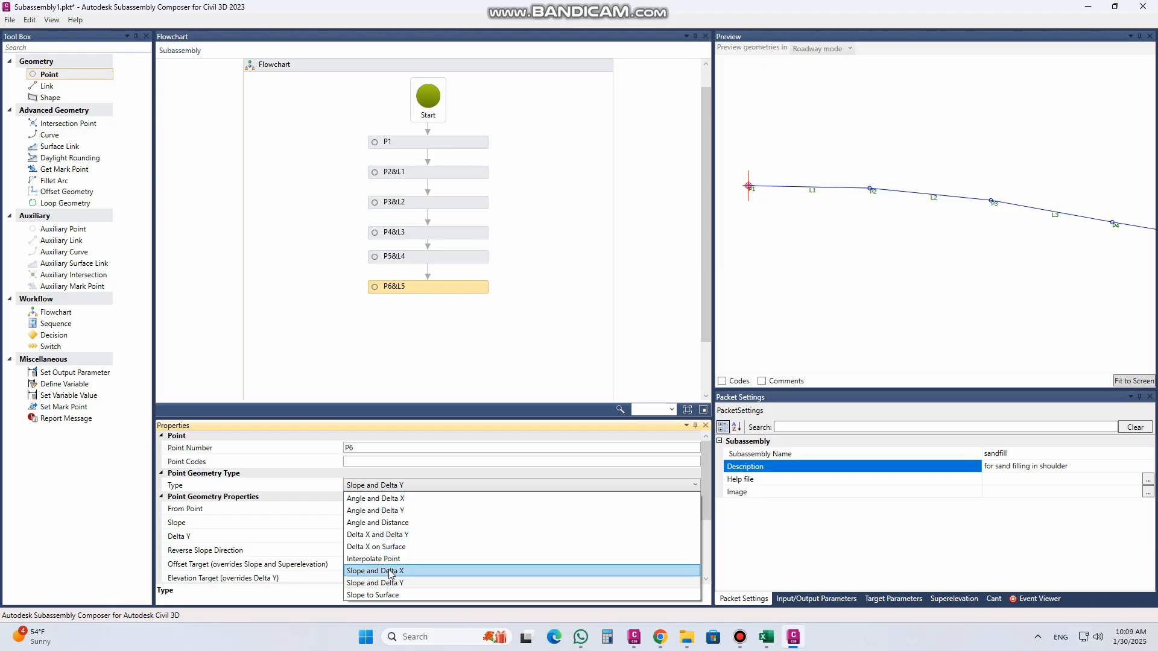
{"action": "left_click", "coordinate": [374, 535]}
{"action": "left_click", "coordinate": [358, 522]}
{"action": "left_click_drag", "start_coordinate": [358, 523], "coordinate": [315, 521]}
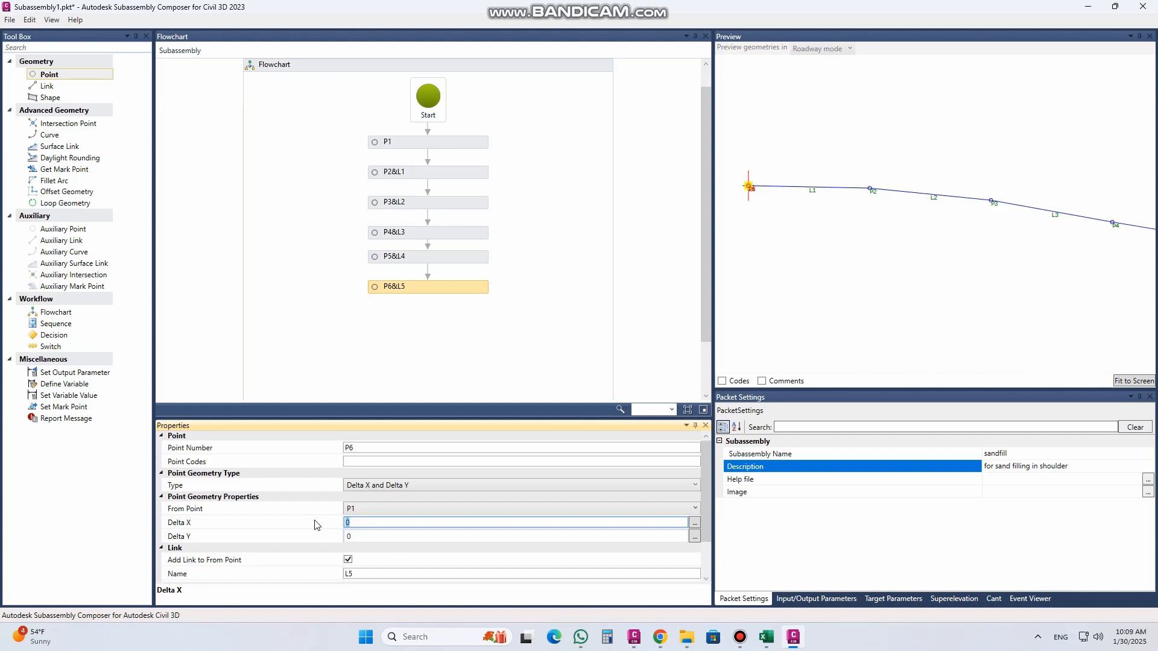
Step: Switch to the Civil 3D drawing and measure the upper 1:1 slope between its end points with a temporary linear dimension
{"action": "left_click", "coordinate": [633, 637]}
{"action": "scroll", "coordinate": [424, 323], "scroll_direction": "up", "scroll_amount": 4}
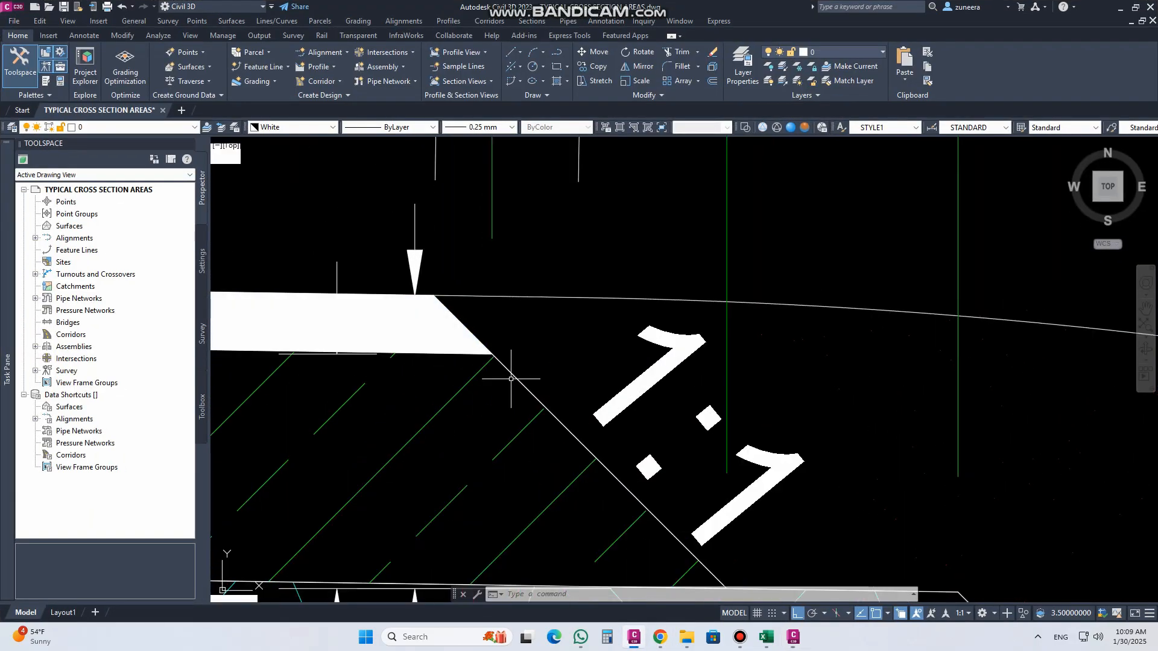
{"action": "scroll", "coordinate": [524, 383], "scroll_direction": "down", "scroll_amount": 2}
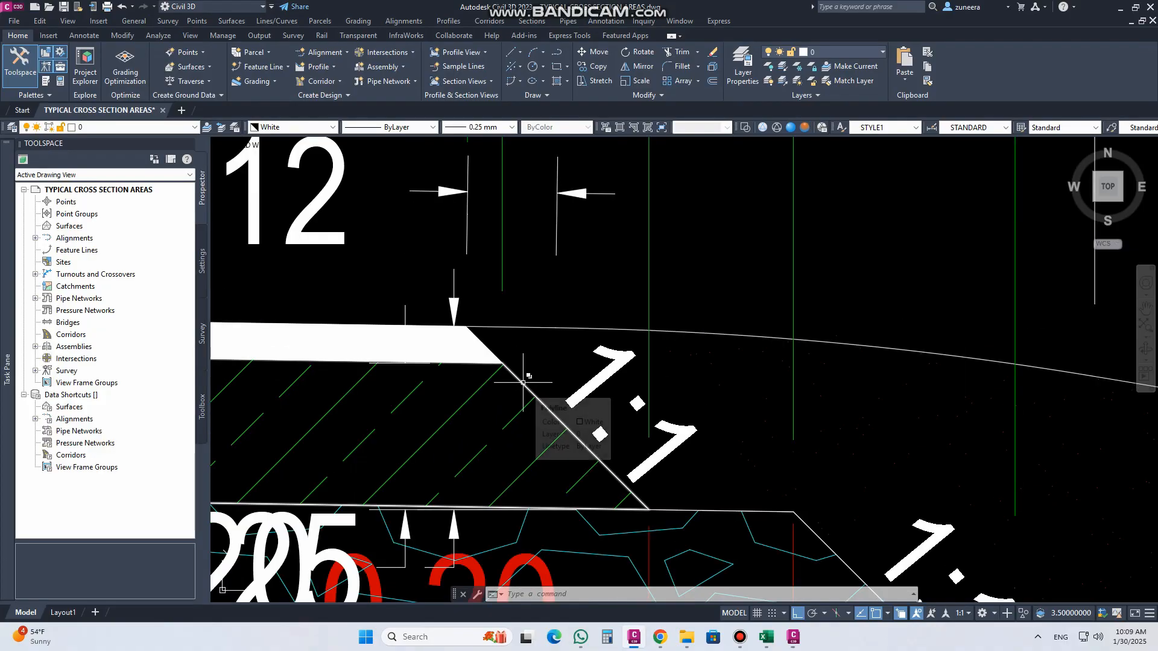
{"action": "type", "text": "dli"}
{"action": "key", "text": "Return"}
{"action": "left_click", "coordinate": [655, 500]}
{"action": "left_click", "coordinate": [471, 363]}
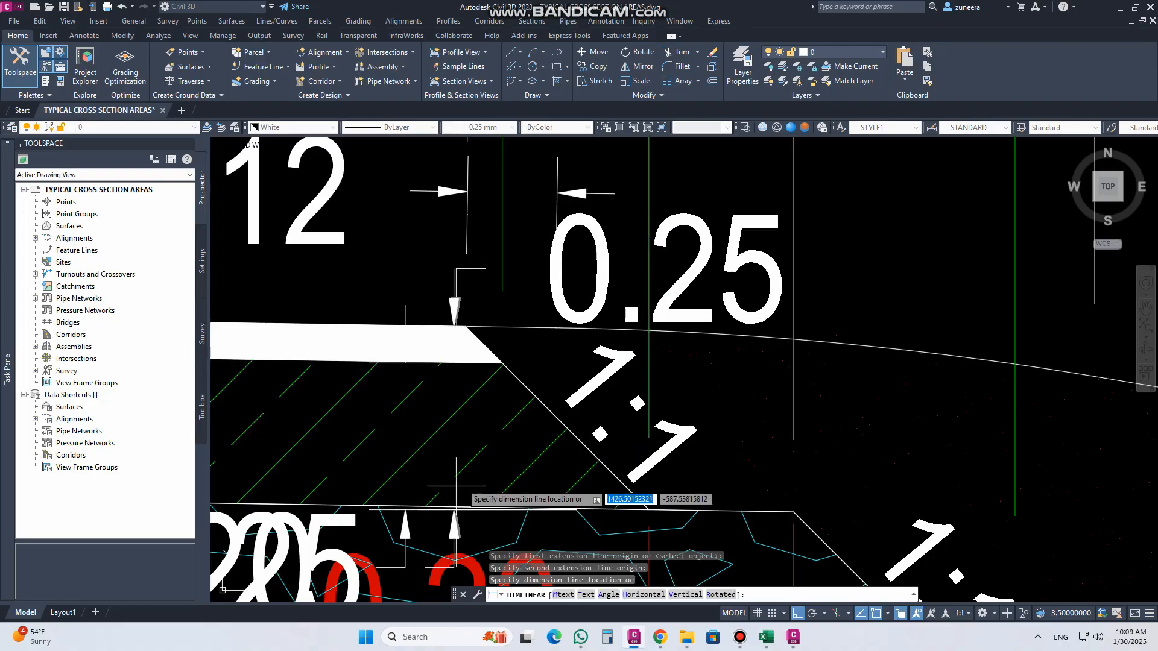
{"action": "scroll", "coordinate": [478, 467], "scroll_direction": "down", "scroll_amount": 6}
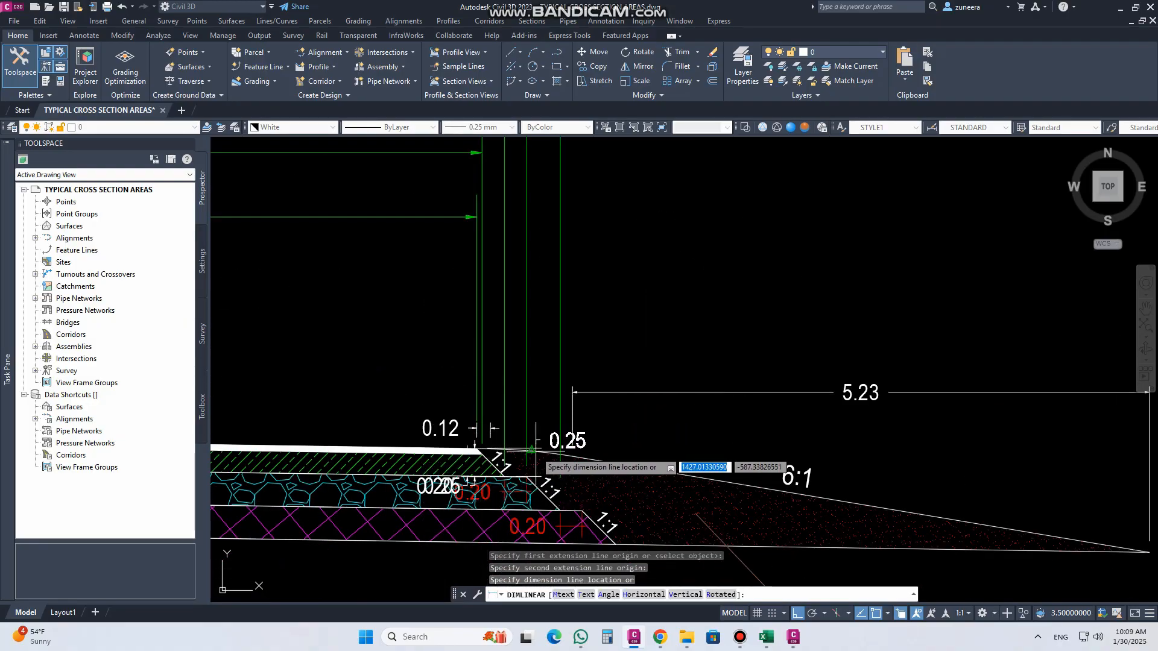
{"action": "key", "text": "Escape"}
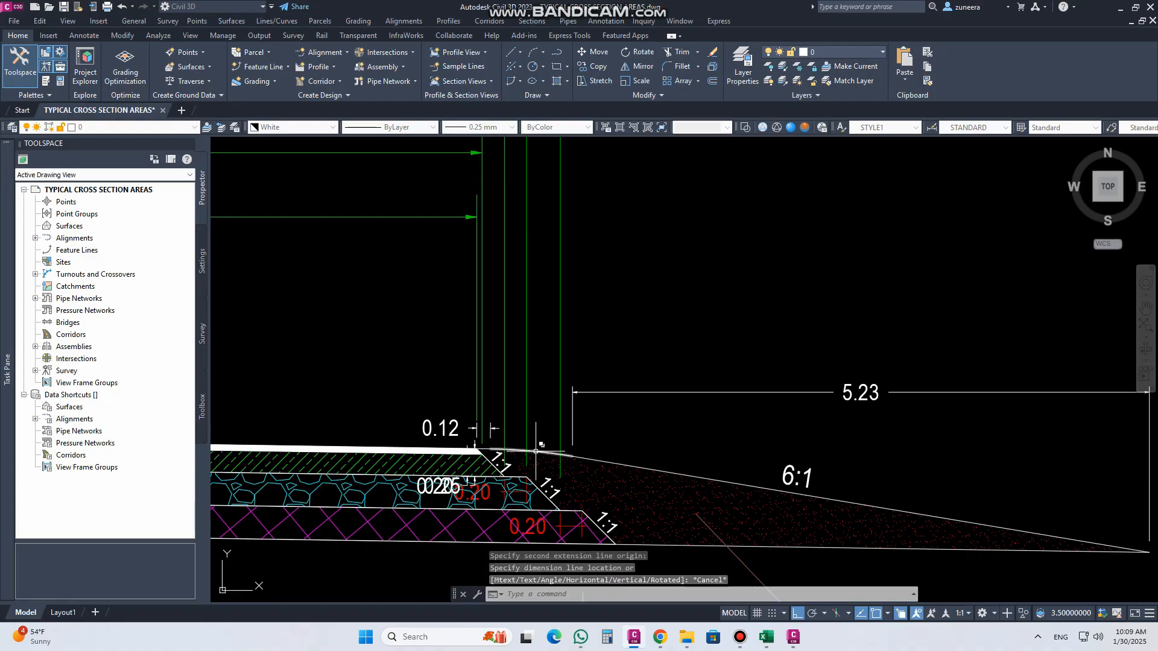
Step: Switch back to Subassembly Composer and set P6's Delta X to 0.25 and Delta Y to -0.25
{"action": "left_click", "coordinate": [792, 641]}
{"action": "left_click", "coordinate": [361, 521]}
{"action": "double_click", "coordinate": [347, 523]}
{"action": "type", "text": "0.2"}
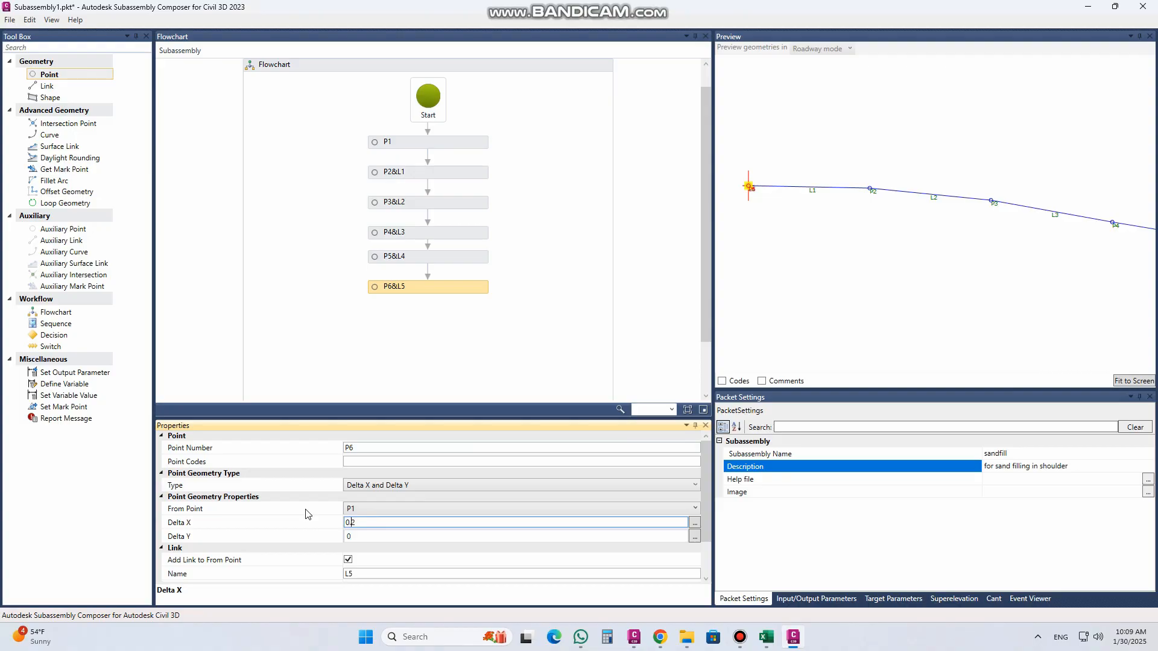
{"action": "type", "text": "5"}
{"action": "left_click", "coordinate": [389, 534]}
{"action": "left_click", "coordinate": [360, 536]}
{"action": "type", "text": "-0.25"}
{"action": "left_click", "coordinate": [365, 523]}
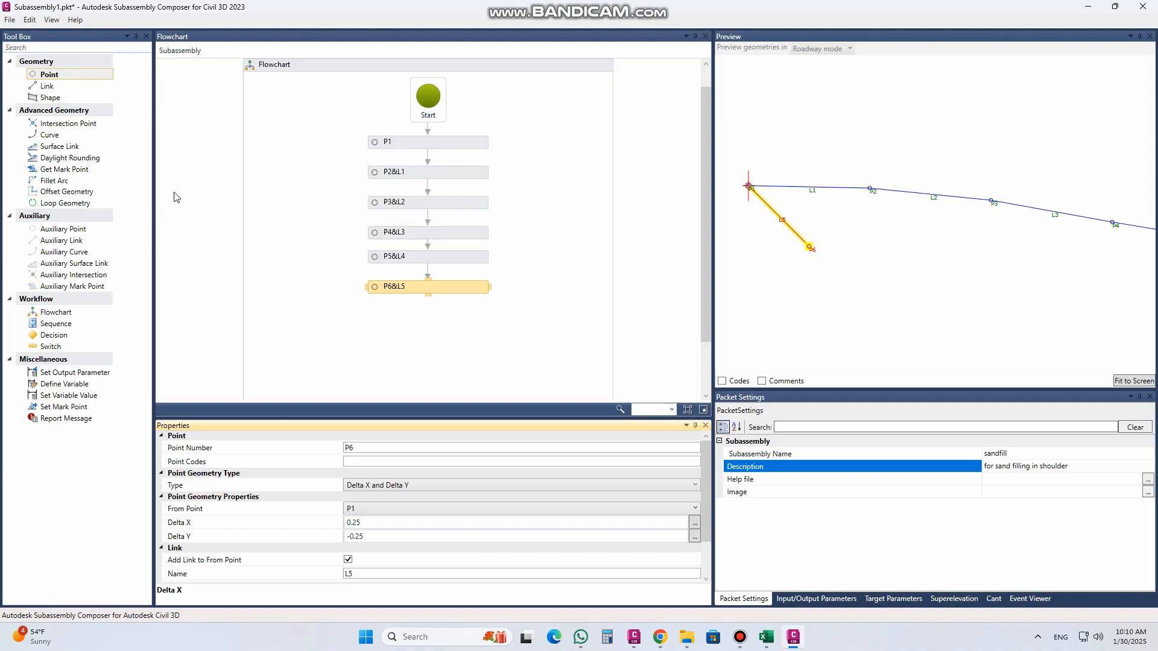
Step: Add a linked point after P6 in the flowchart and set its Delta X to 0.2
{"action": "left_click_drag", "start_coordinate": [60, 73], "coordinate": [457, 342]}
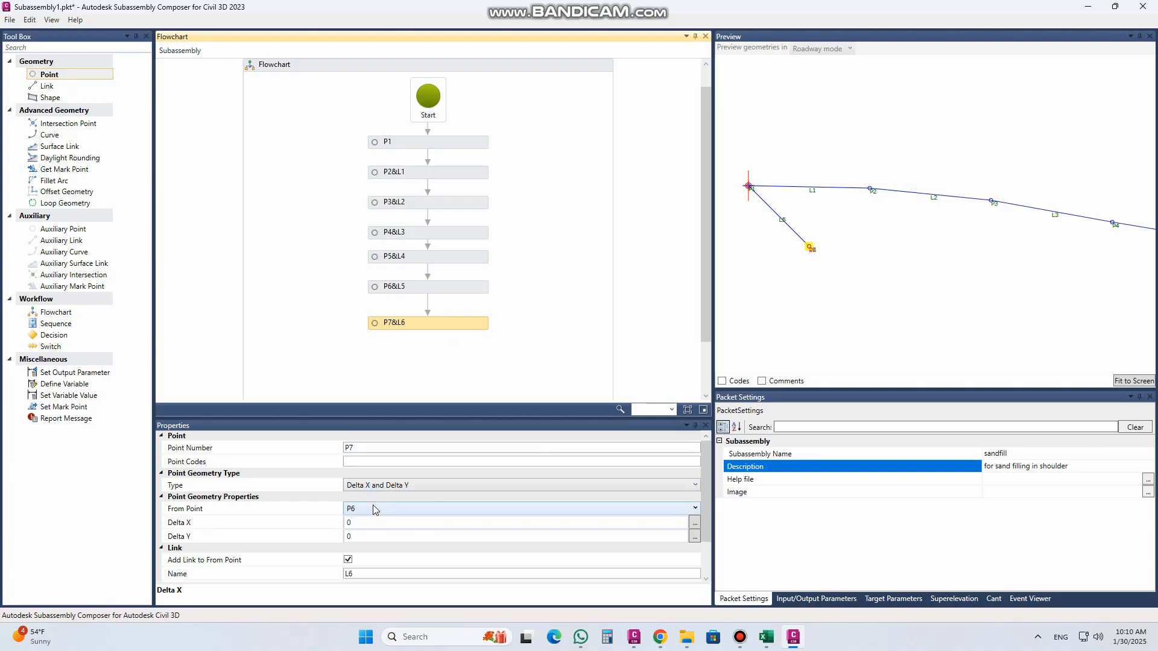
{"action": "left_click", "coordinate": [358, 522]}
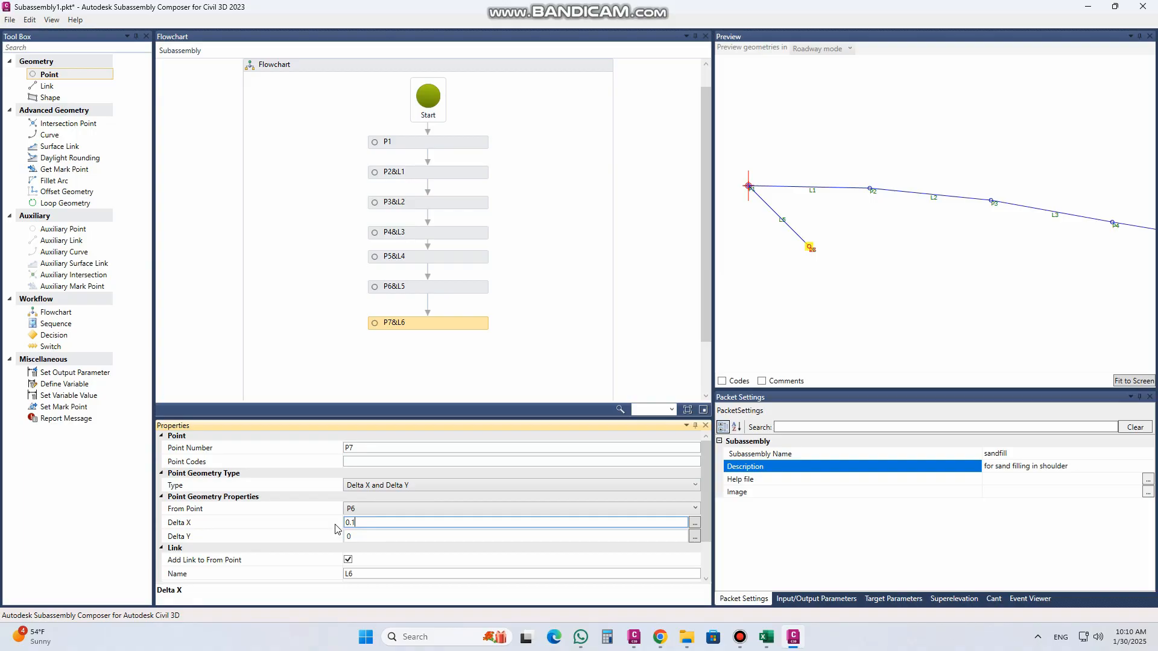
{"action": "left_click", "coordinate": [379, 537]}
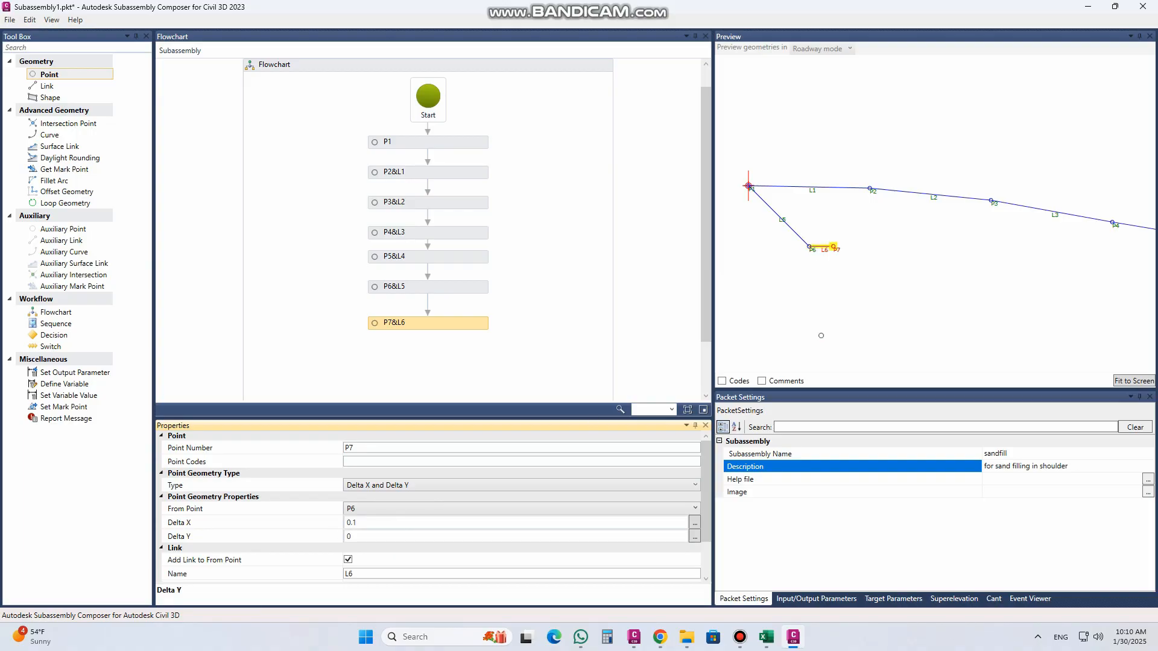
{"action": "left_click", "coordinate": [367, 524]}
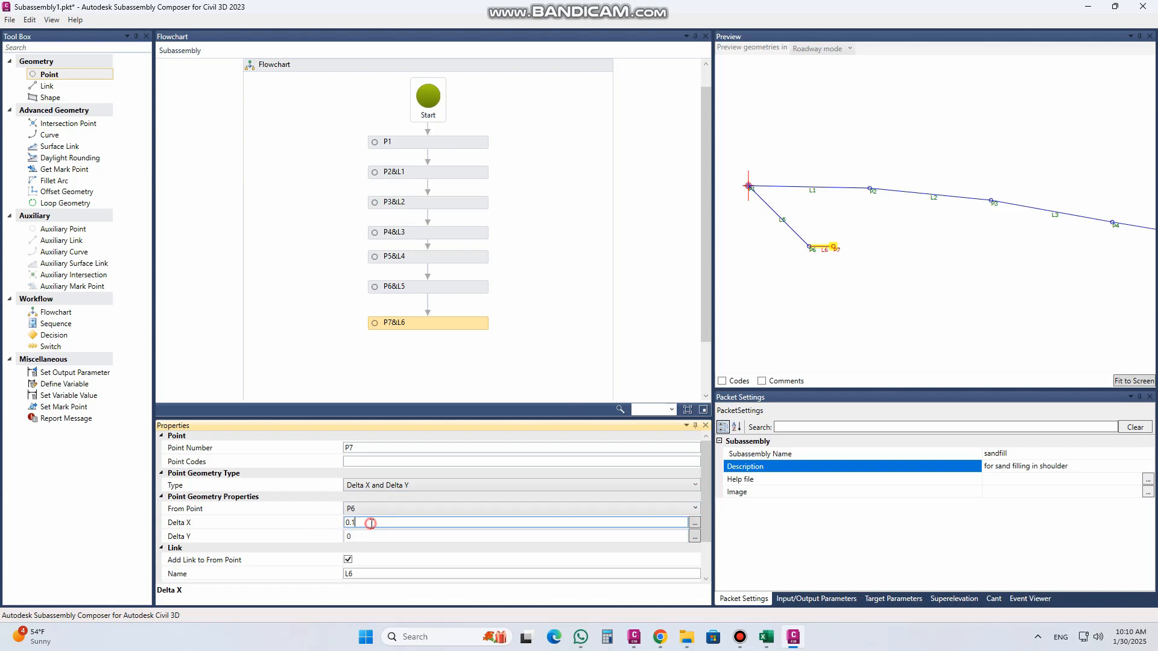
{"action": "left_click_drag", "start_coordinate": [353, 523], "coordinate": [363, 523]}
{"action": "type", "text": "2"}
{"action": "left_click", "coordinate": [379, 539]}
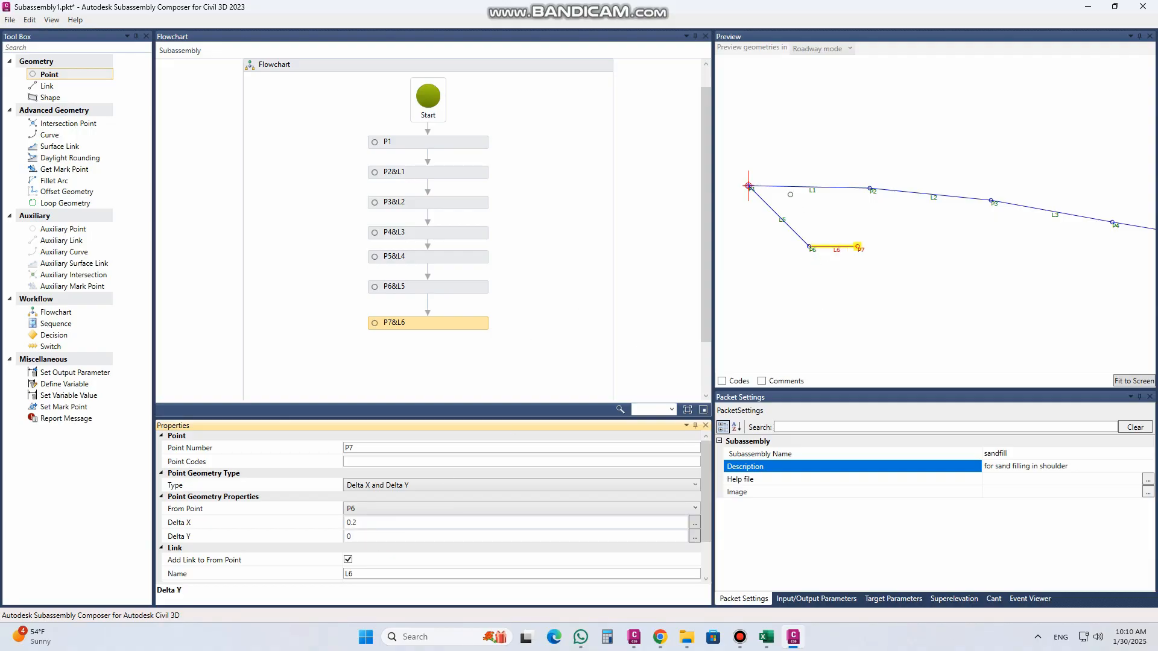
Step: Switch to the Civil 3D drawing, examine the bench widths and slopes at the pavement layer edges, and return to Subassembly Composer
{"action": "left_click", "coordinate": [634, 637]}
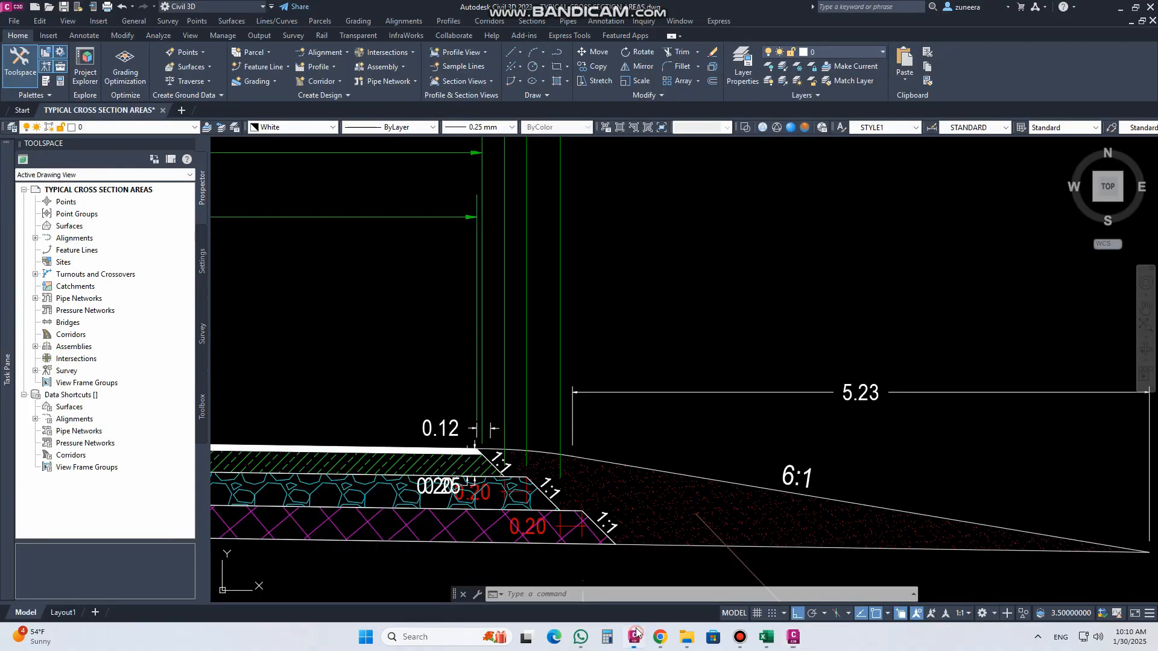
{"action": "scroll", "coordinate": [517, 336], "scroll_direction": "up", "scroll_amount": 3}
{"action": "scroll", "coordinate": [524, 349], "scroll_direction": "up", "scroll_amount": 2}
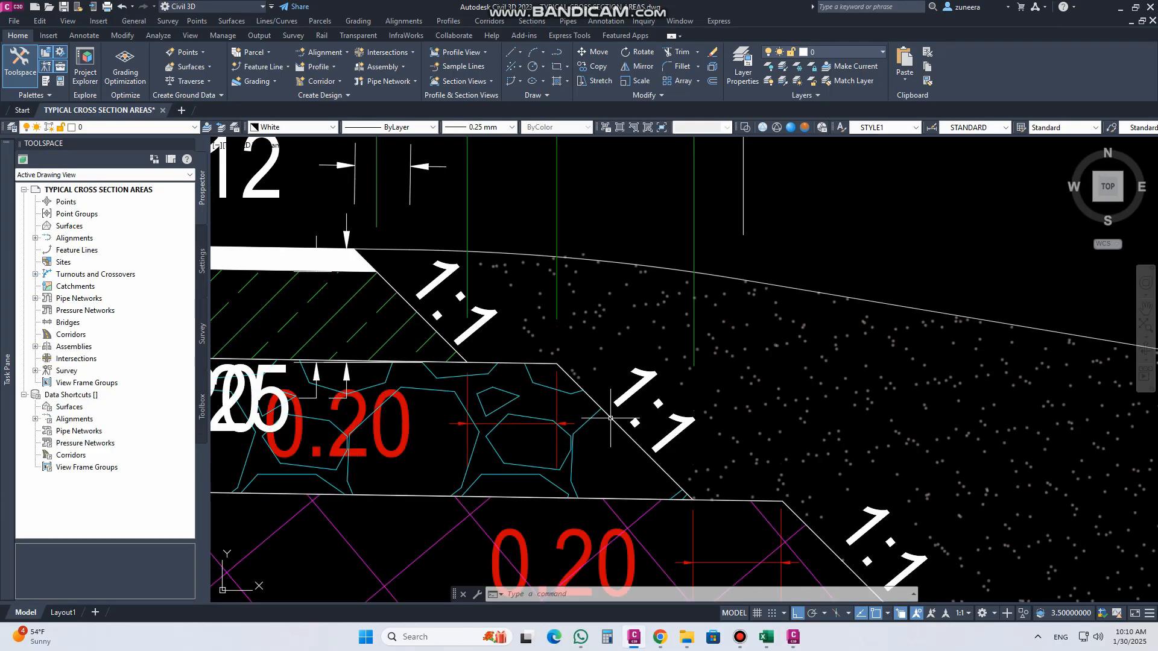
{"action": "left_click", "coordinate": [793, 637]}
Step: Add another linked point after P7 in the flowchart and enlarge the flowchart area to make room below it
{"action": "left_click_drag", "start_coordinate": [78, 75], "coordinate": [439, 334]}
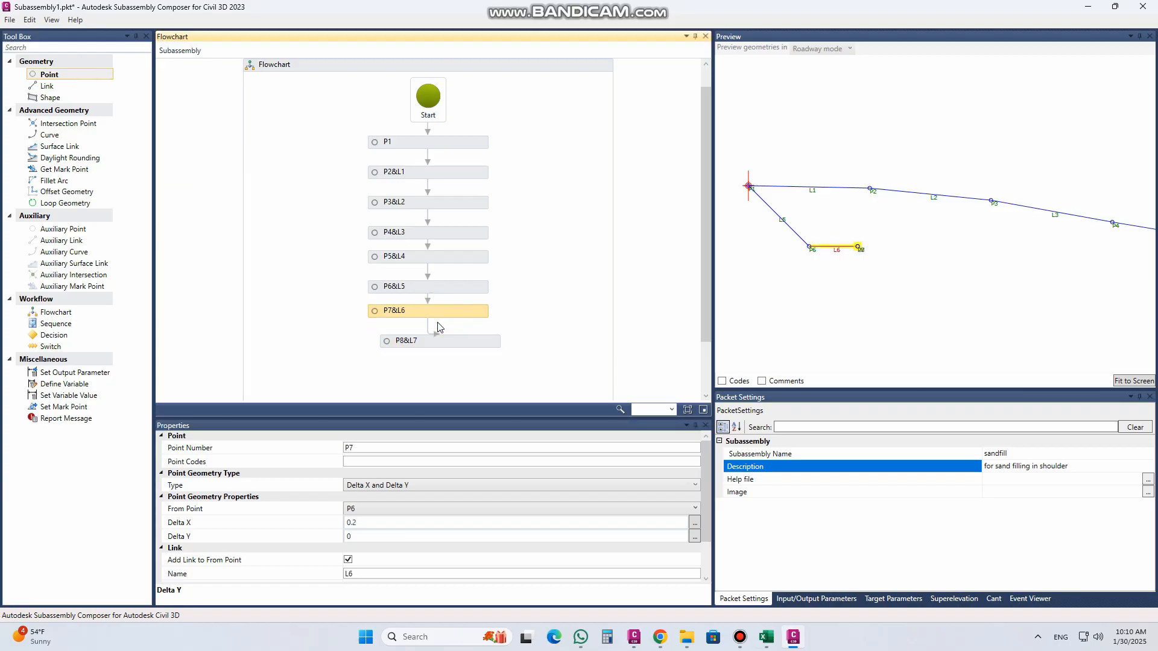
{"action": "left_click", "coordinate": [461, 341]}
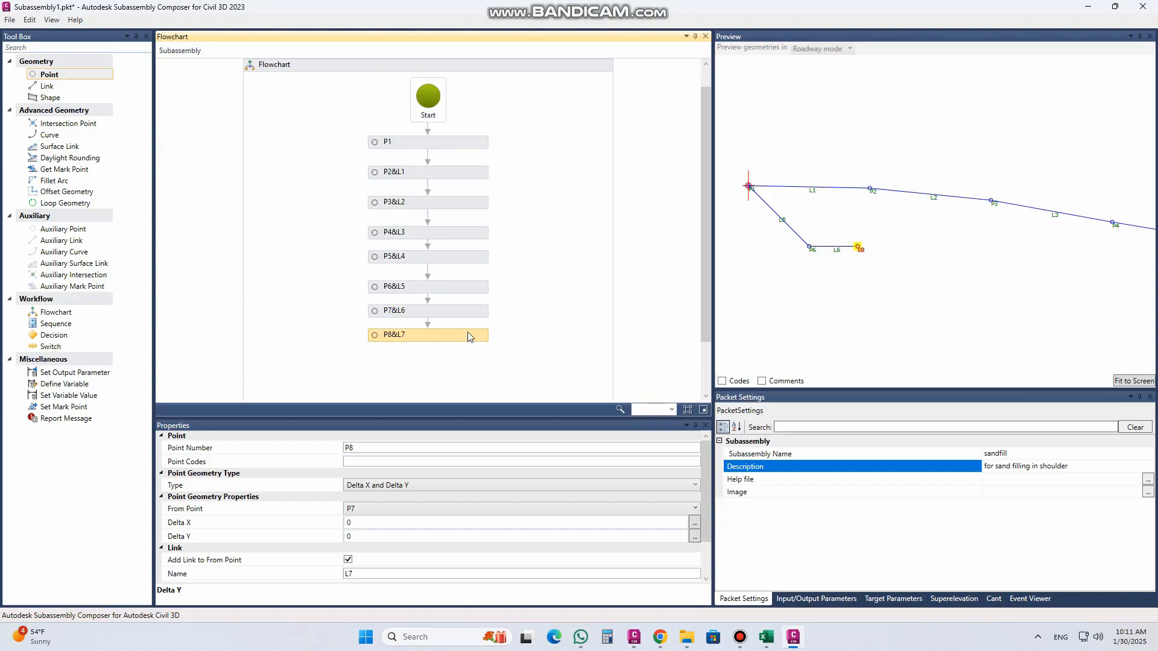
{"action": "scroll", "coordinate": [709, 278], "scroll_direction": "down", "scroll_amount": 2}
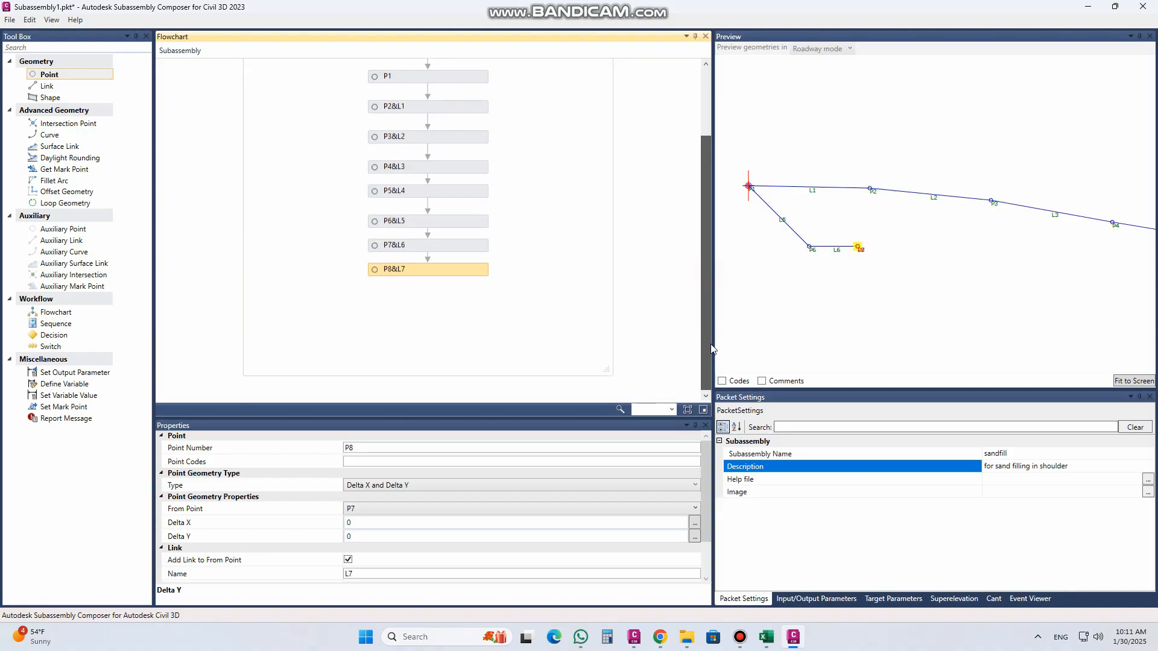
{"action": "left_click", "coordinate": [607, 369]}
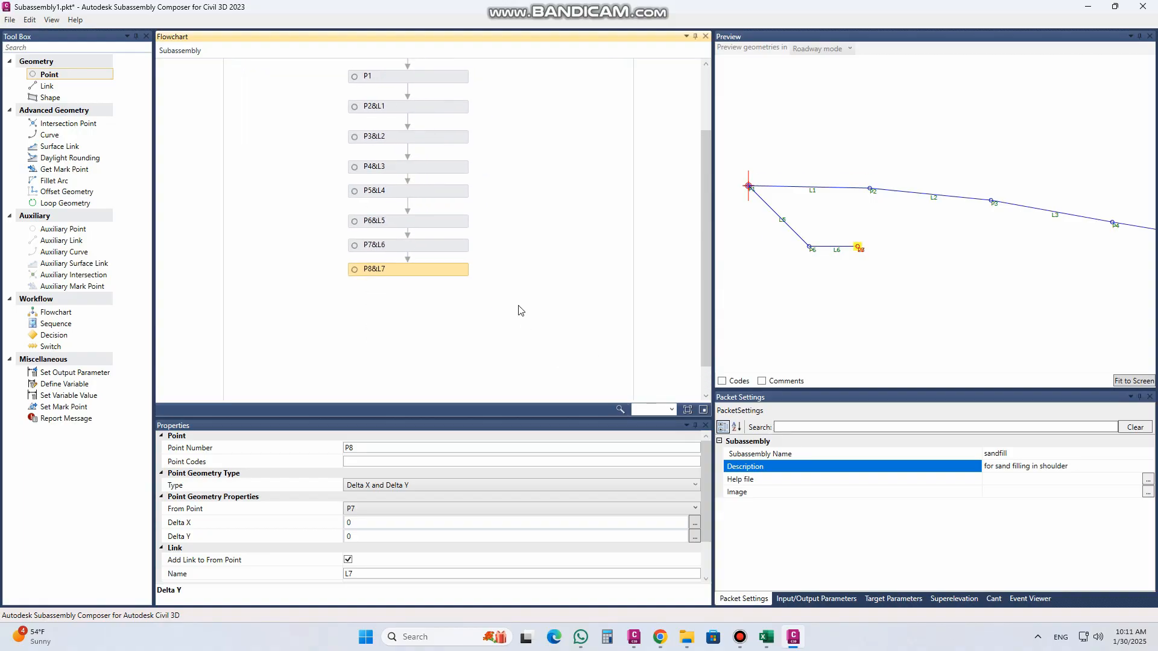
{"action": "left_click", "coordinate": [628, 370]}
{"action": "scroll", "coordinate": [493, 261], "scroll_direction": "down", "scroll_amount": 2}
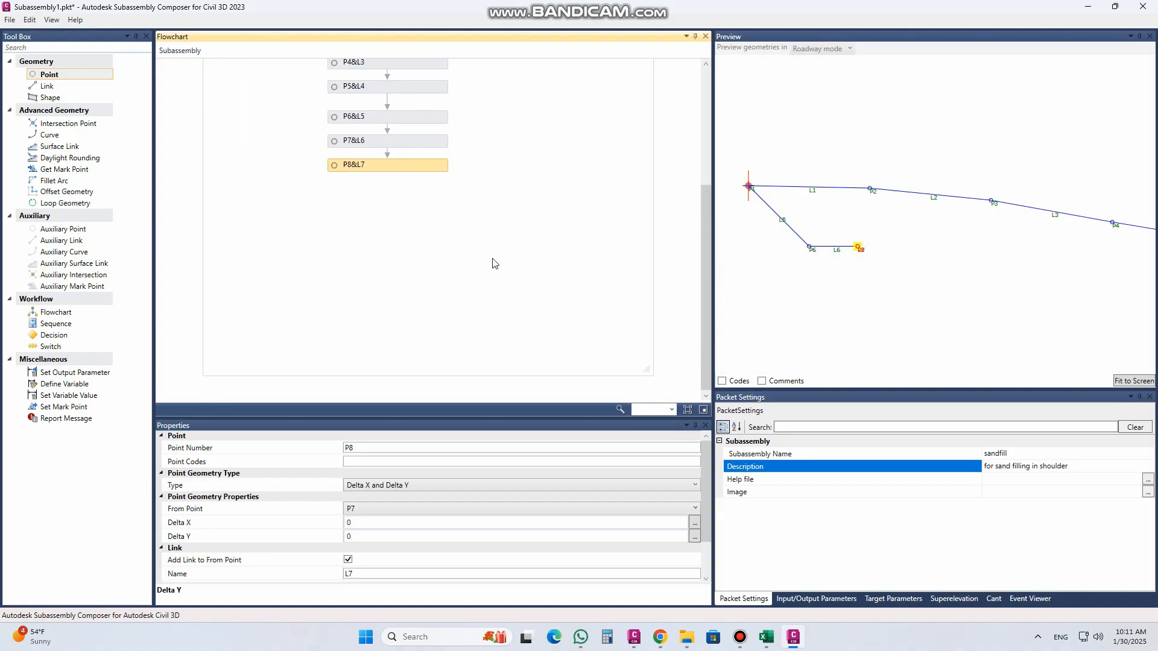
{"action": "left_click_drag", "start_coordinate": [647, 370], "coordinate": [652, 385]}
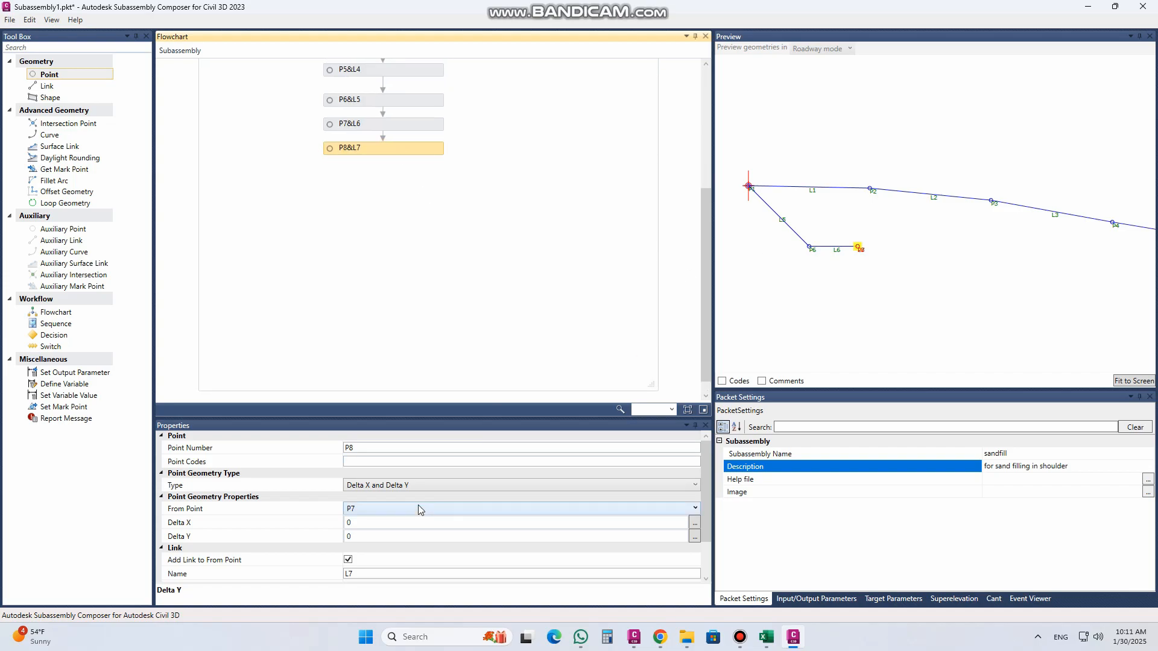
Step: Set P8's Delta X to 0.25 and Delta Y to -0.25 from P7
{"action": "left_click", "coordinate": [384, 523]}
{"action": "left_click", "coordinate": [362, 523]}
{"action": "type", "text": ".25"}
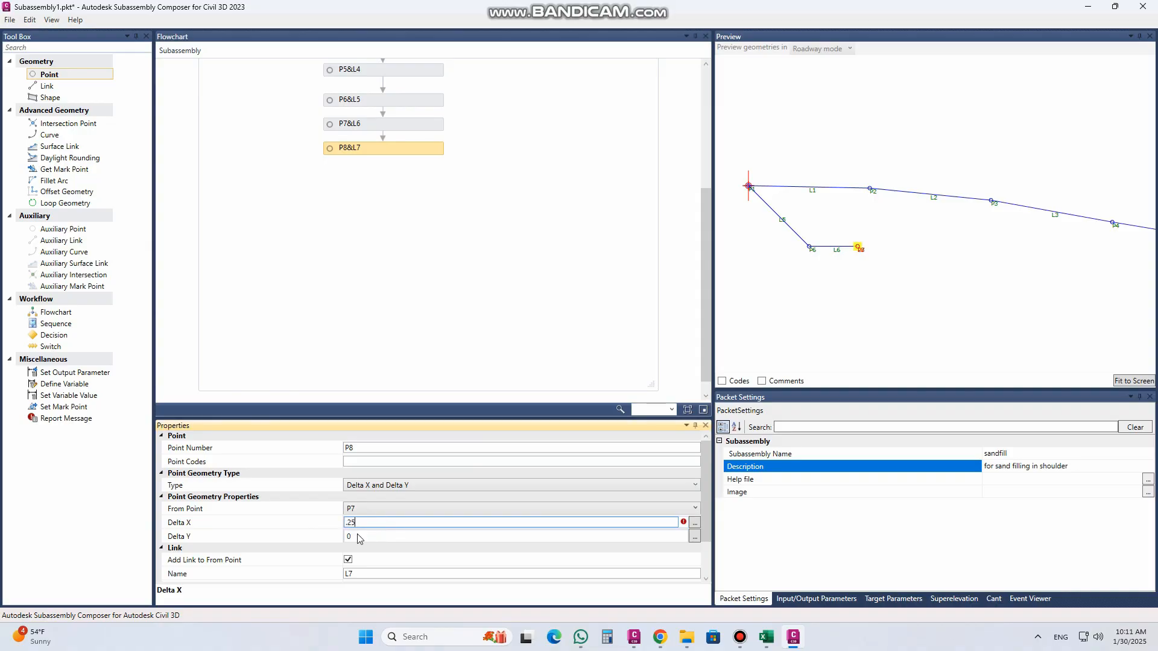
{"action": "left_click", "coordinate": [375, 539]}
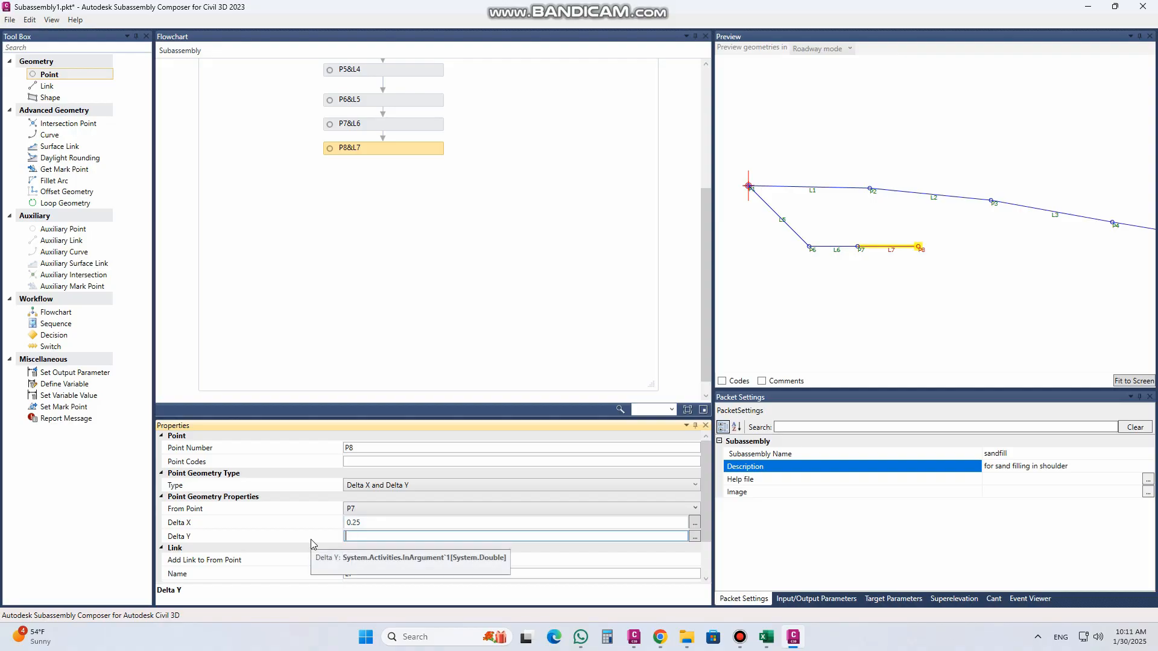
{"action": "type", "text": "-0.25"}
{"action": "left_click", "coordinate": [395, 522]}
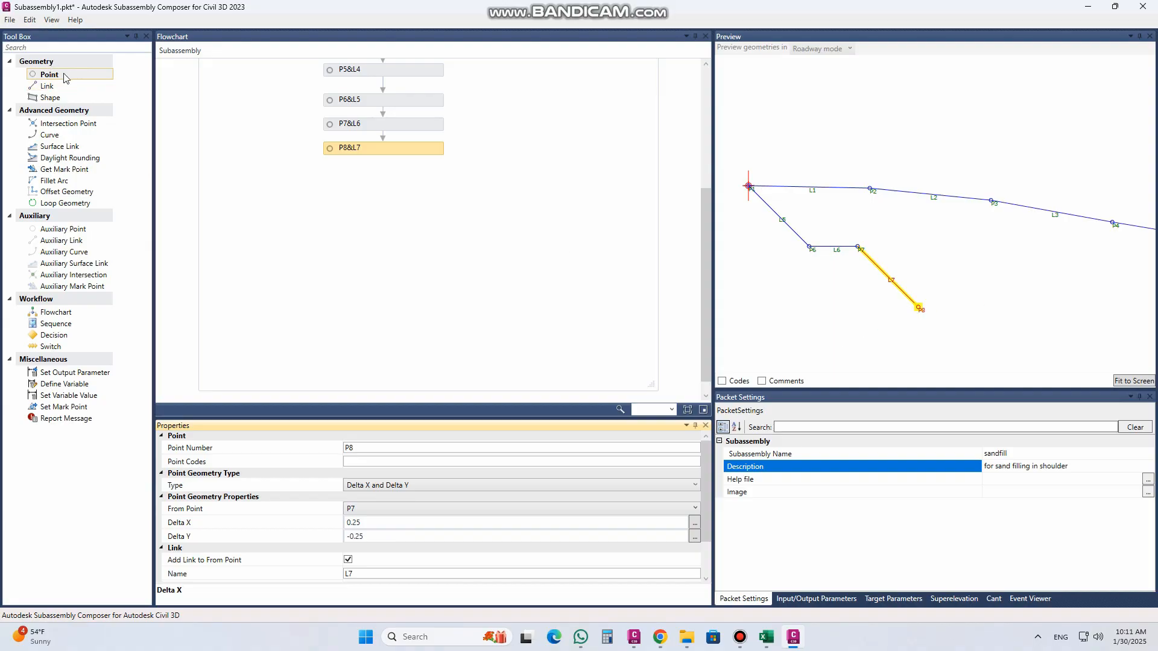
Step: Add a linked point after P8 in the flowchart with a Delta X of 0.2
{"action": "left_click_drag", "start_coordinate": [65, 77], "coordinate": [401, 199]}
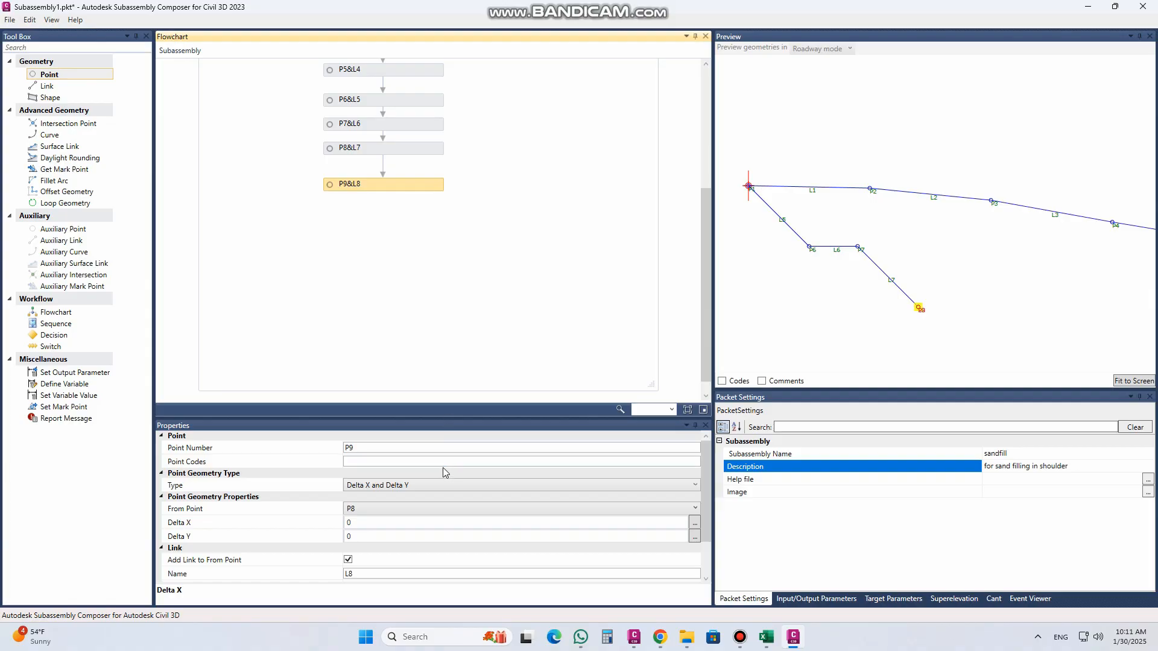
{"action": "left_click", "coordinate": [361, 522]}
{"action": "type", "text": ".2"}
{"action": "left_click", "coordinate": [376, 537]}
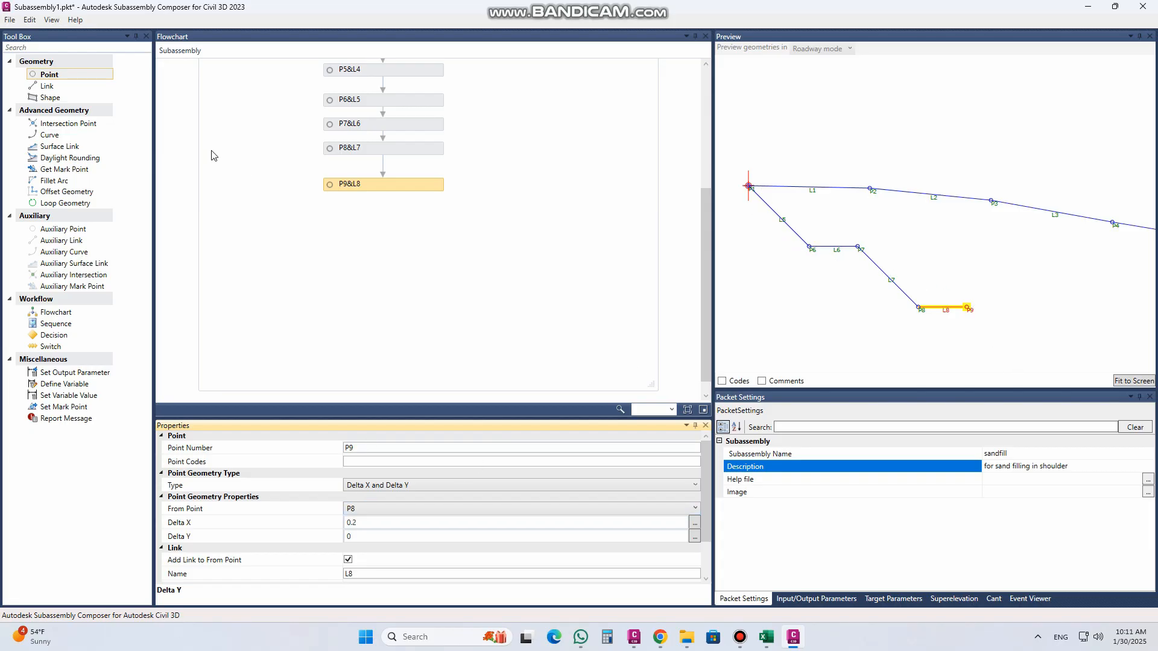
Step: Add a linked point after P9 in the flowchart with Delta X 0.3 and Delta Y -0.3
{"action": "left_click_drag", "start_coordinate": [89, 76], "coordinate": [401, 213]}
{"action": "left_click", "coordinate": [403, 231]}
{"action": "left_click", "coordinate": [406, 220]}
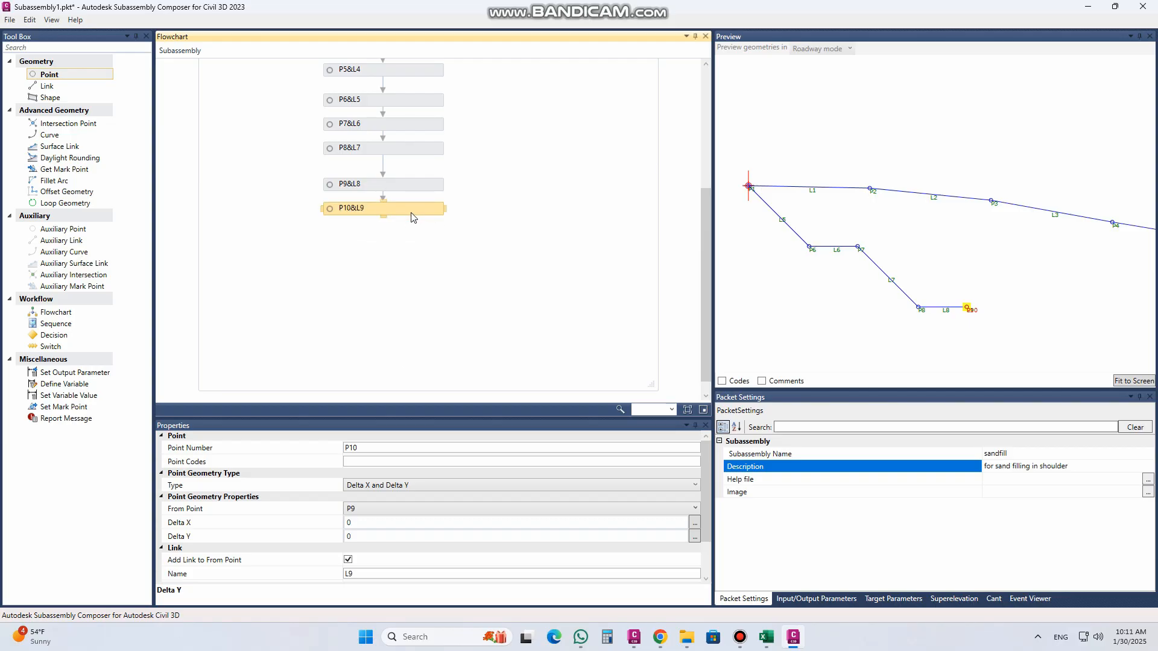
{"action": "left_click", "coordinate": [362, 523]}
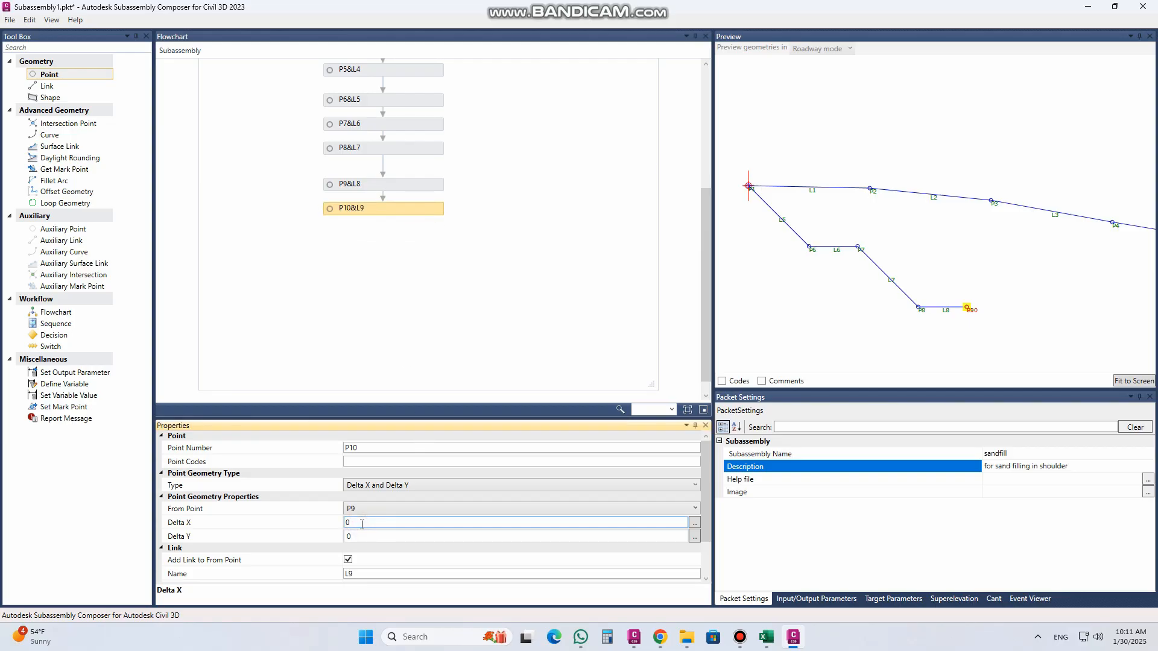
{"action": "left_click_drag", "start_coordinate": [362, 523], "coordinate": [311, 527]}
{"action": "left_click", "coordinate": [357, 538]}
{"action": "left_click", "coordinate": [355, 538]}
{"action": "double_click", "coordinate": [354, 537]}
{"action": "type", "text": "-0.3"}
{"action": "left_click", "coordinate": [377, 523]}
Step: Add a link at the end of the flowchart with start point P10 and end point P5 to close the wedge outline
{"action": "scroll", "coordinate": [814, 262], "scroll_direction": "down", "scroll_amount": 6}
{"action": "scroll", "coordinate": [814, 262], "scroll_direction": "down", "scroll_amount": 5}
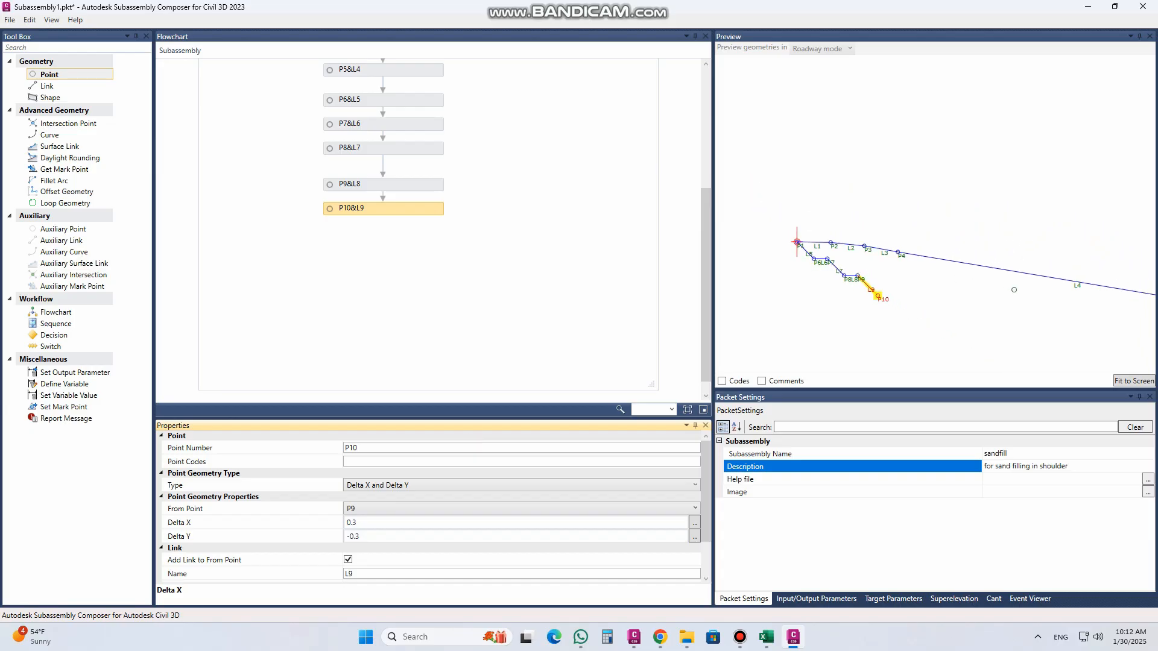
{"action": "middle_click_drag", "start_coordinate": [1014, 290], "coordinate": [887, 278]}
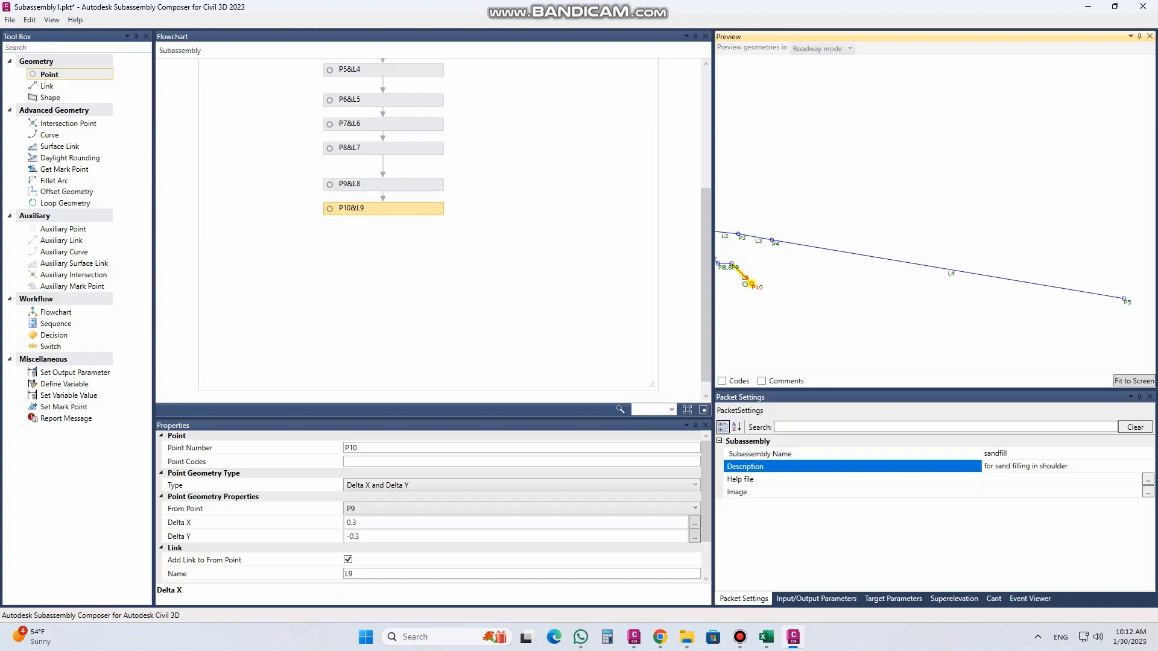
{"action": "left_click_drag", "start_coordinate": [59, 86], "coordinate": [408, 235]}
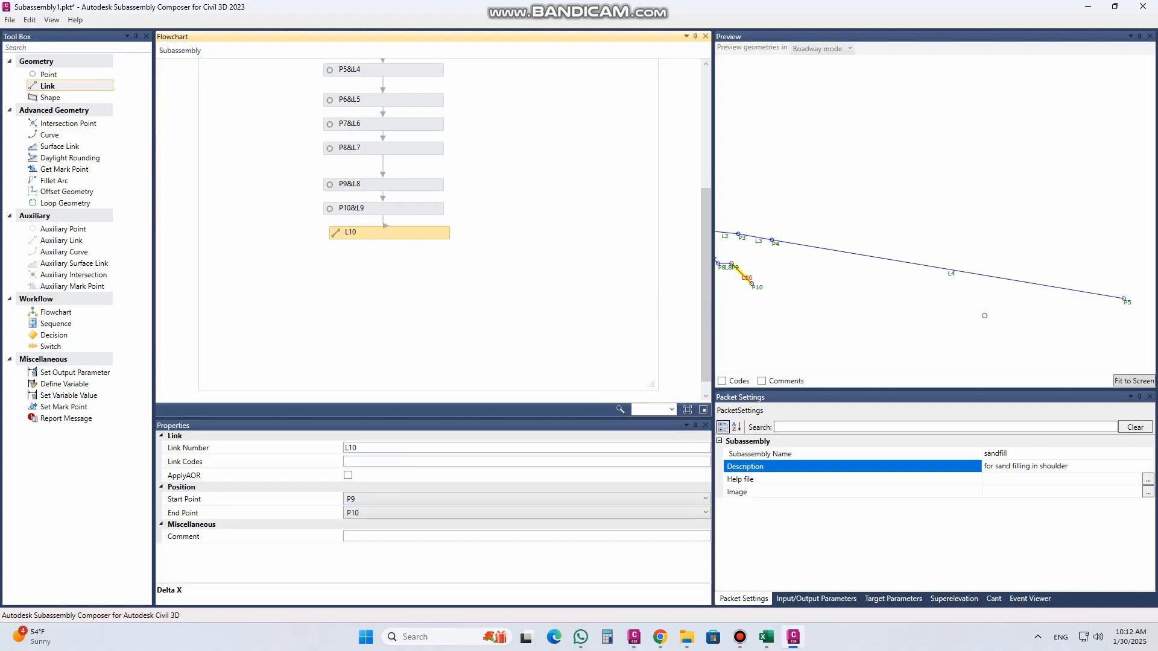
{"action": "left_click", "coordinate": [376, 505]}
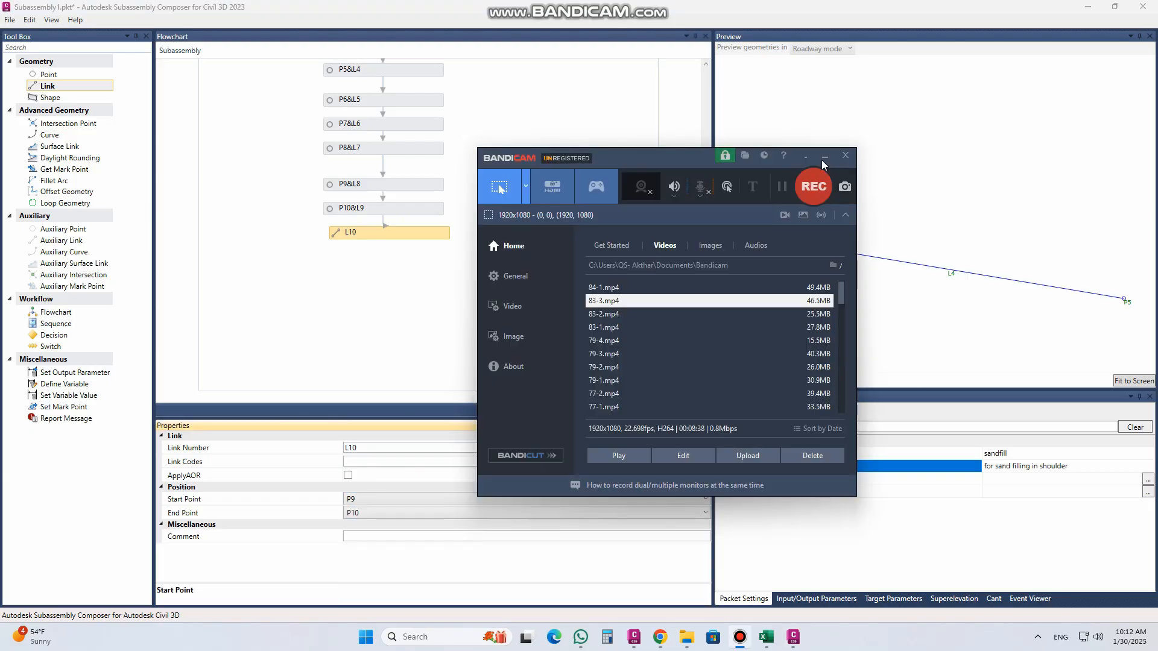
{"action": "left_click", "coordinate": [822, 161]}
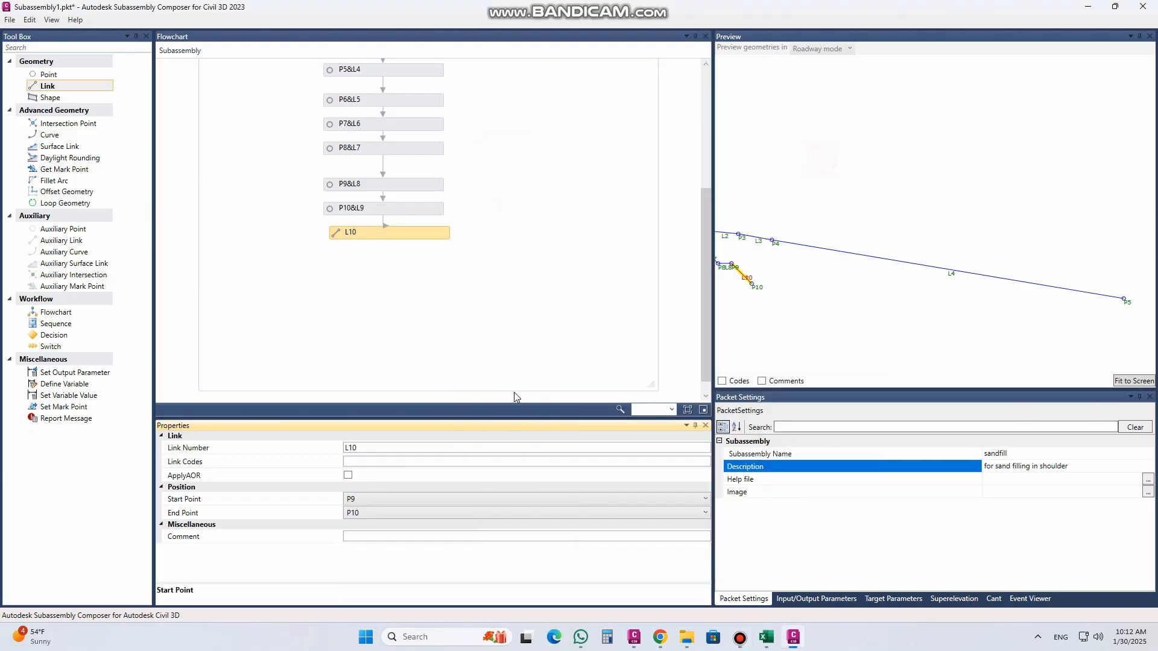
{"action": "left_click", "coordinate": [384, 501]}
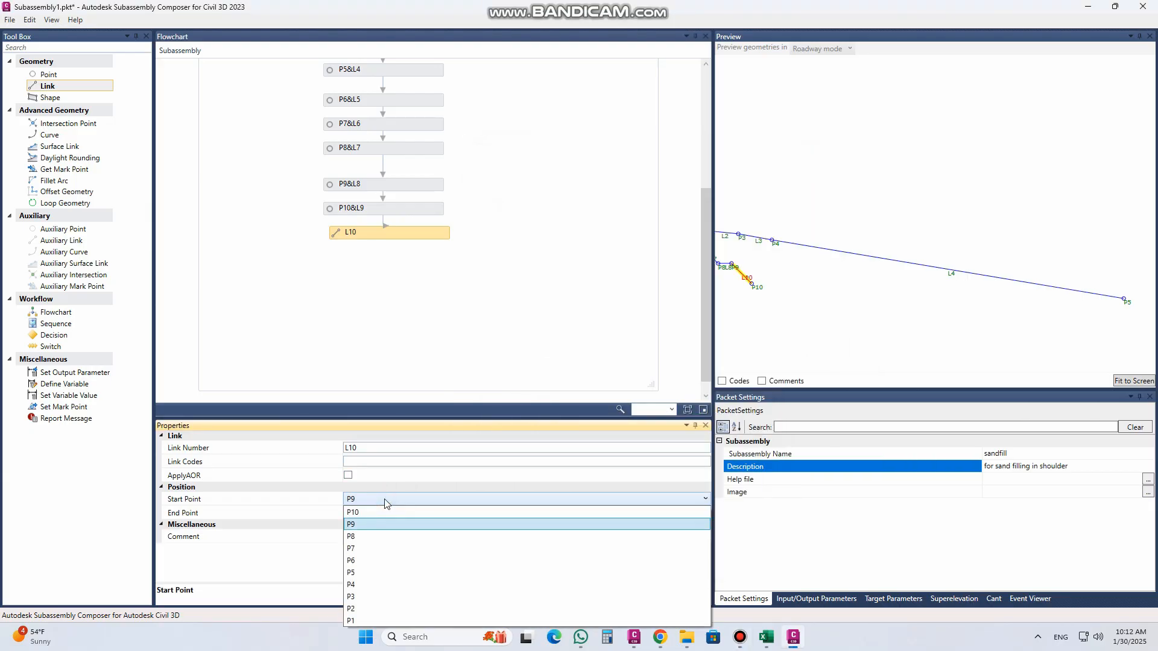
{"action": "left_click", "coordinate": [374, 517]}
{"action": "left_click", "coordinate": [374, 516]}
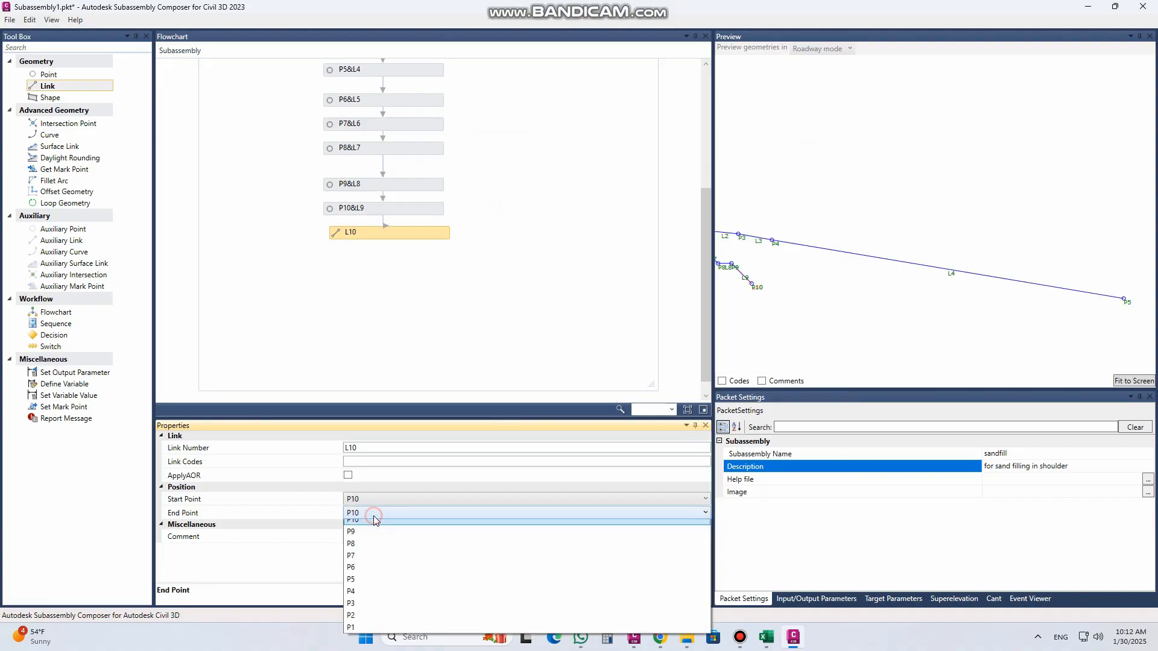
{"action": "left_click", "coordinate": [373, 580]}
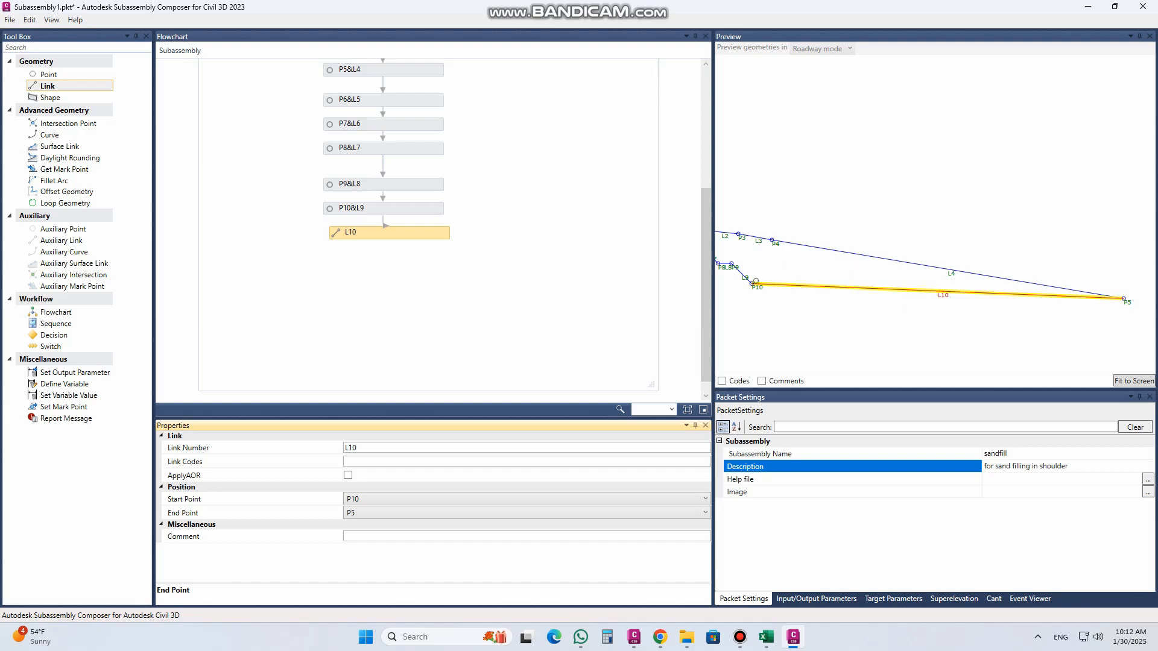
Step: Add a Curve after link L10 at the end of the flowchart
{"action": "scroll", "coordinate": [1049, 304], "scroll_direction": "down", "scroll_amount": 3}
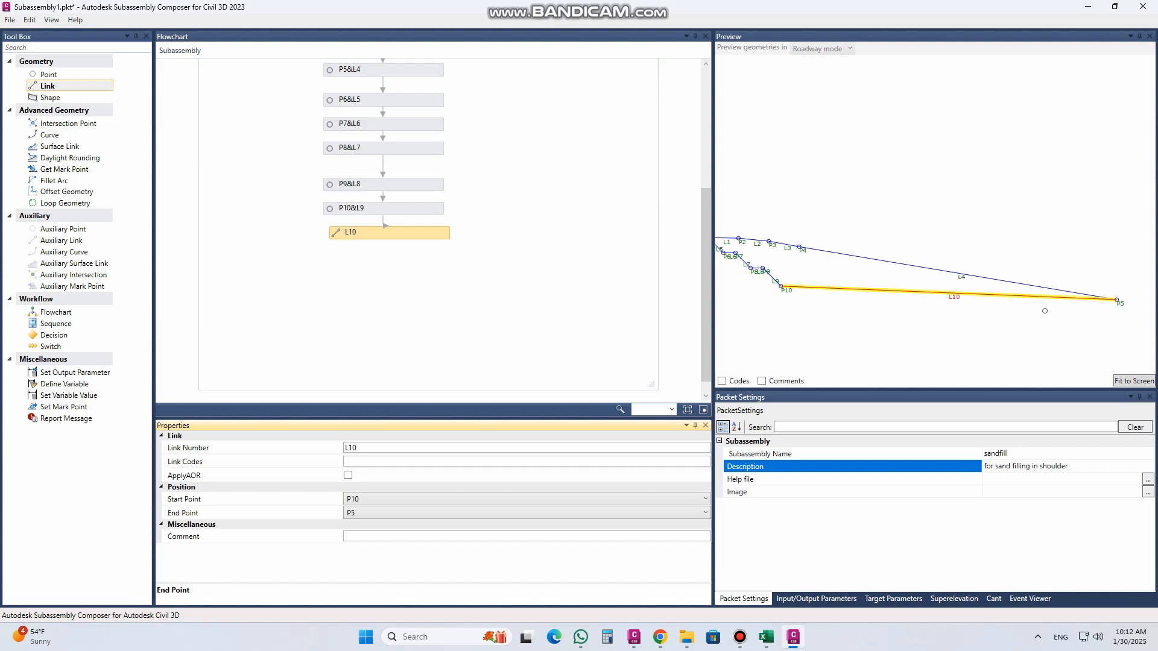
{"action": "left_click", "coordinate": [851, 298]}
{"action": "scroll", "coordinate": [872, 245], "scroll_direction": "up", "scroll_amount": 3}
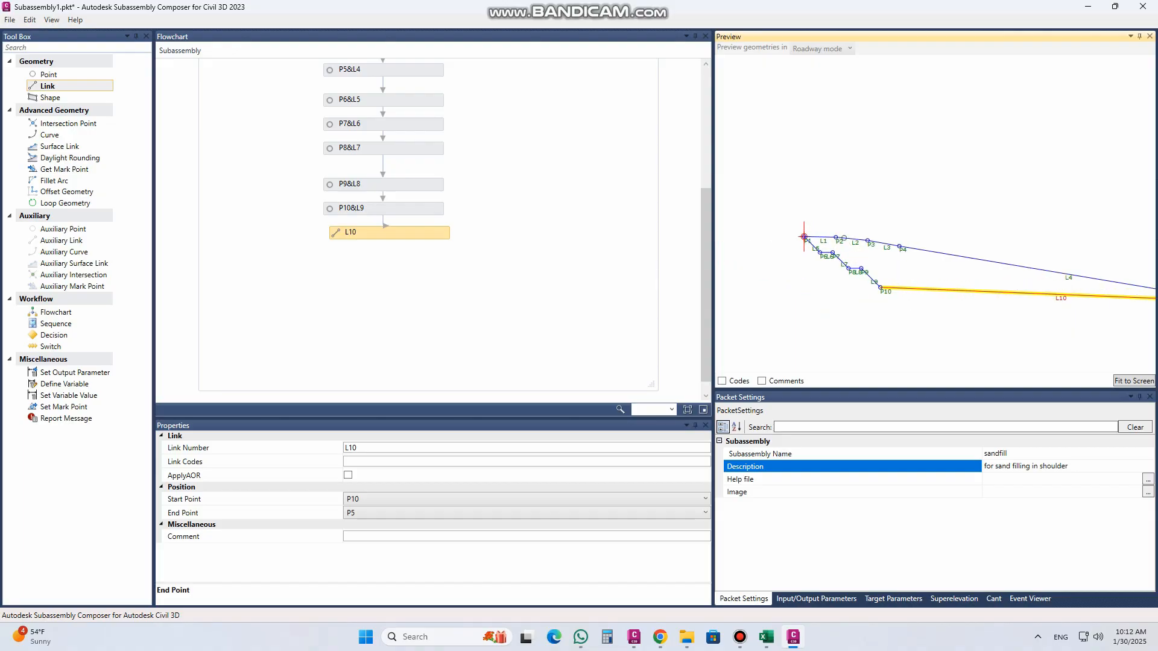
{"action": "scroll", "coordinate": [872, 245], "scroll_direction": "up", "scroll_amount": 2}
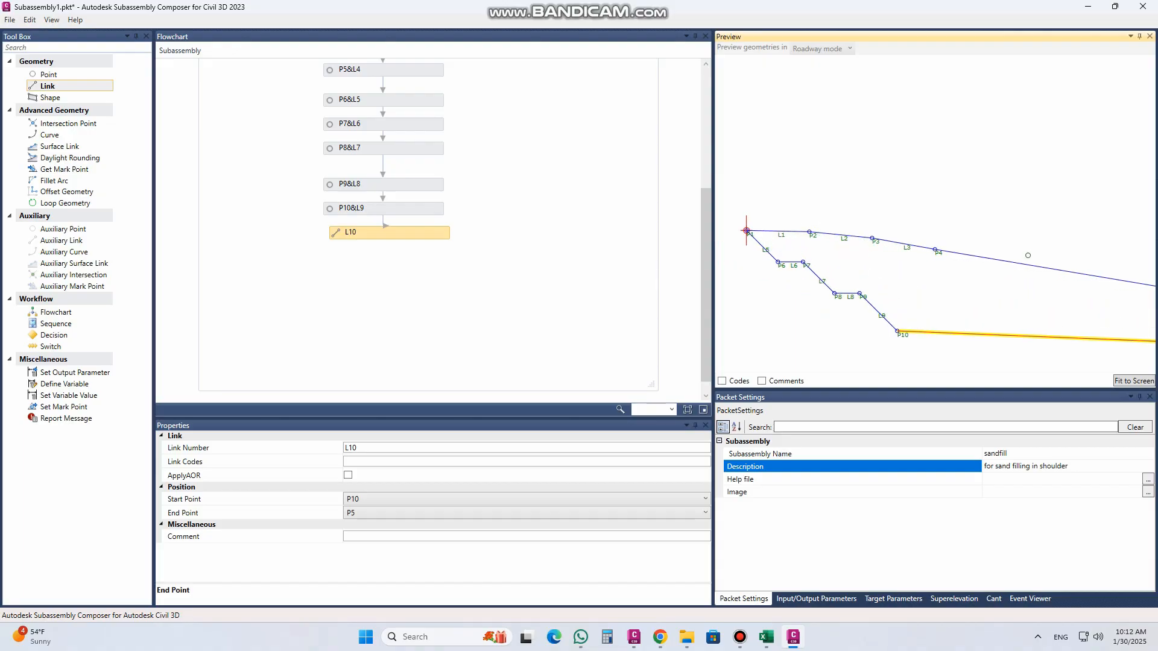
{"action": "left_click_drag", "start_coordinate": [57, 134], "coordinate": [395, 272]}
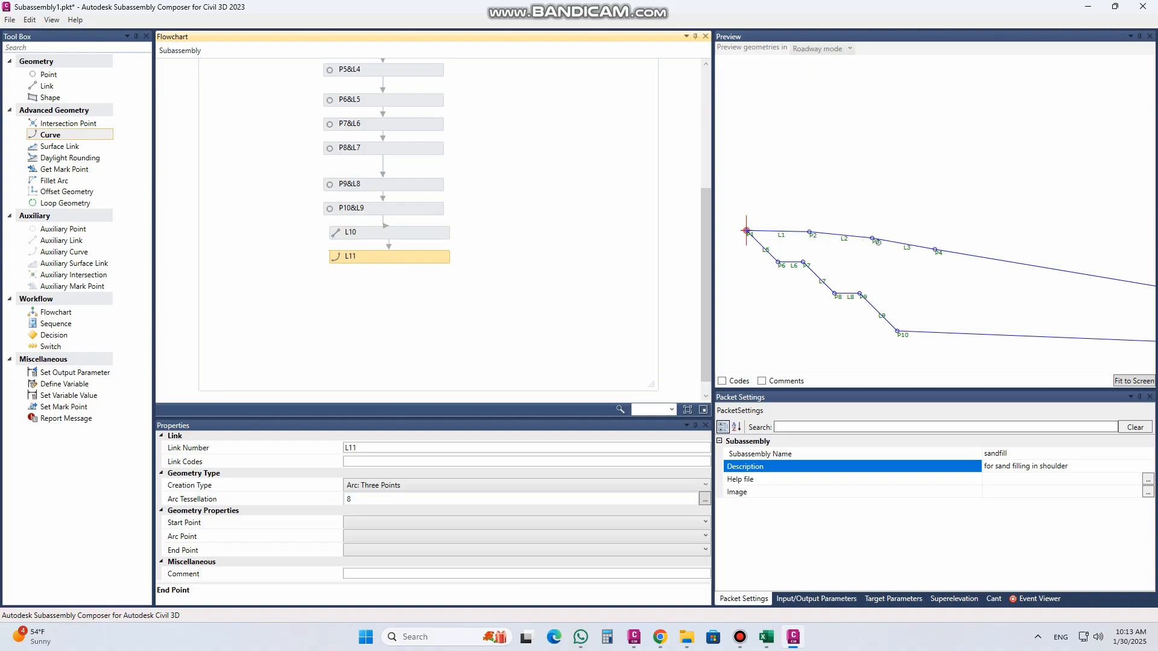
{"action": "scroll", "coordinate": [865, 320], "scroll_direction": "up", "scroll_amount": 3}
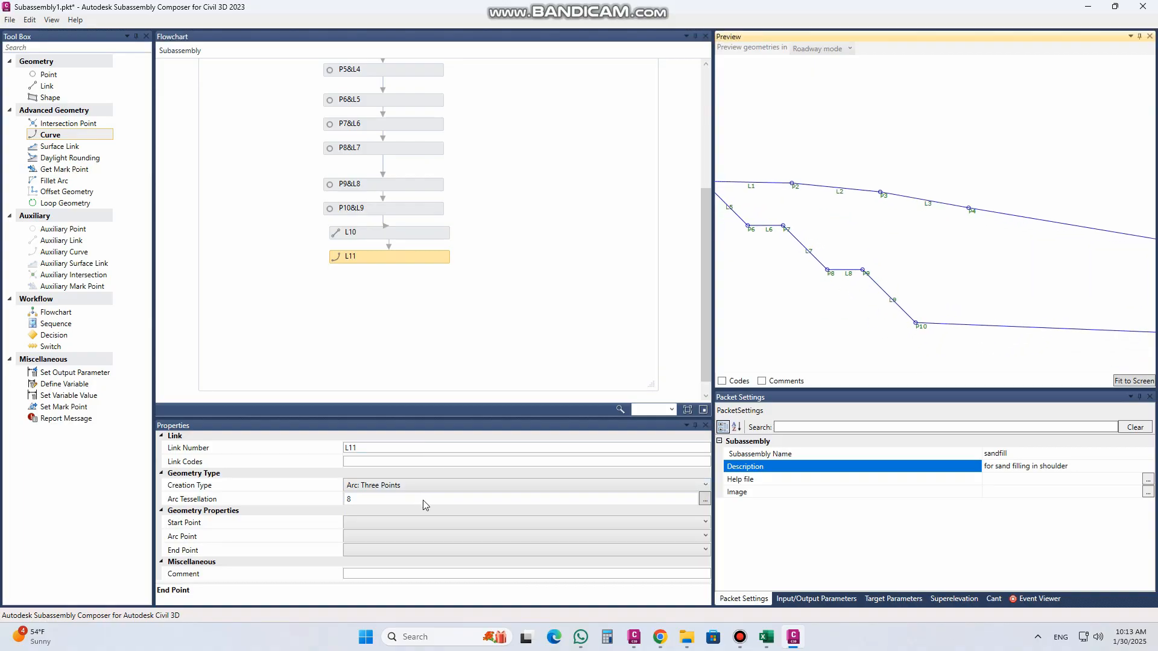
Step: Define the three-point arc L11 with start point P2, arc point P3 and end point P4
{"action": "left_click", "coordinate": [382, 520]}
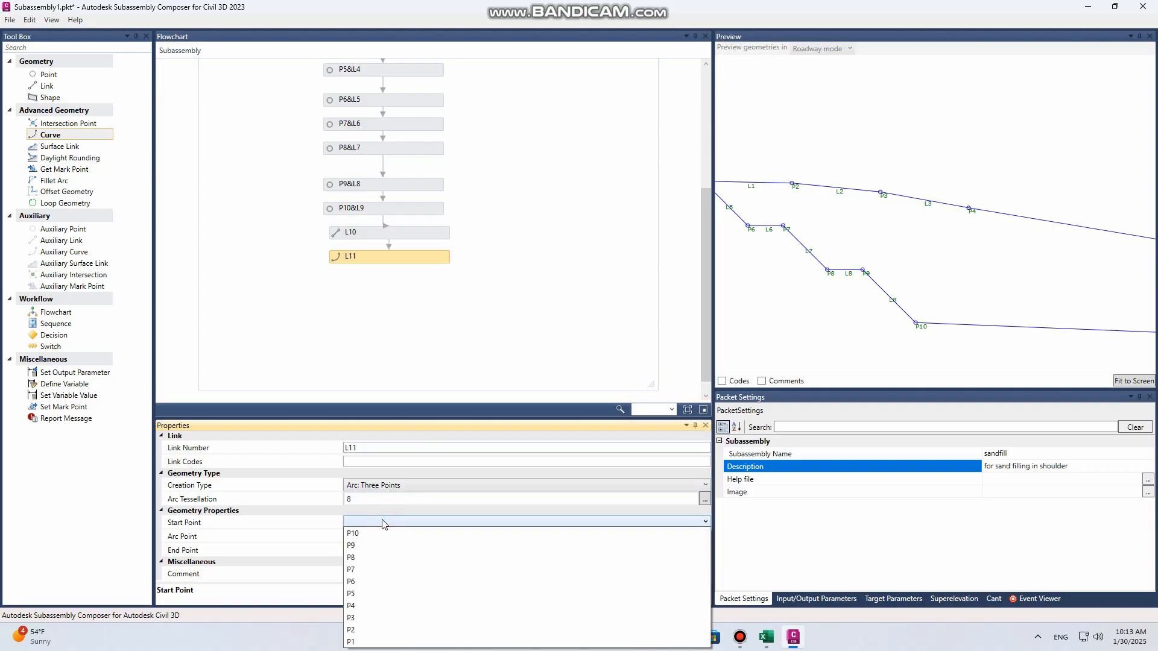
{"action": "left_click", "coordinate": [370, 629]}
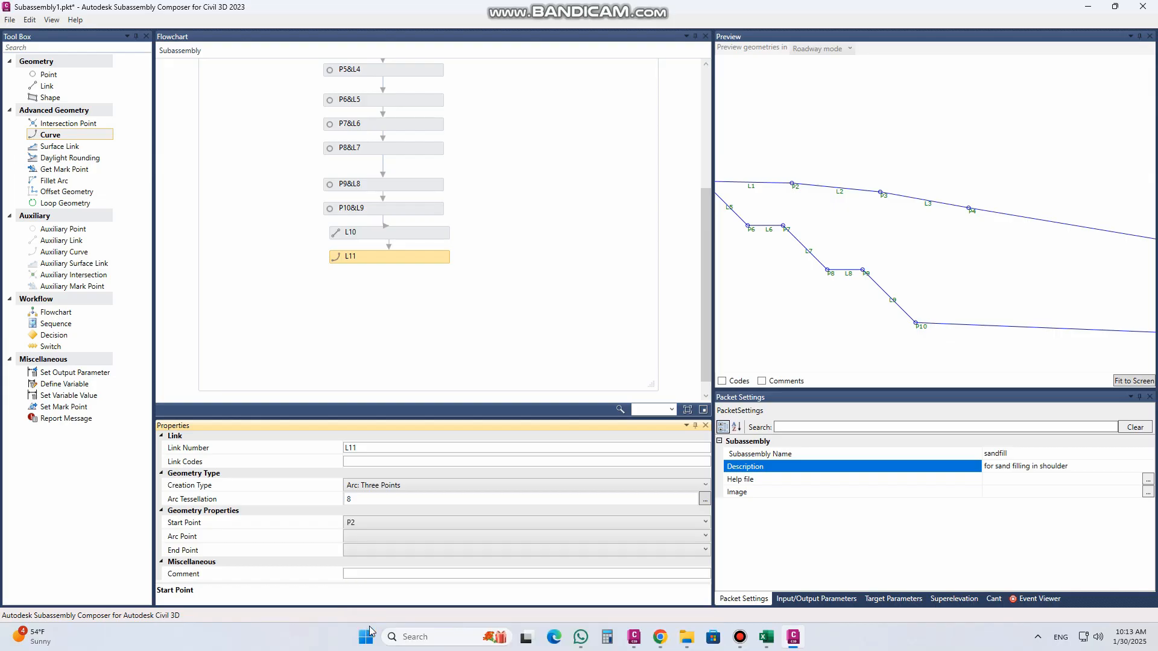
{"action": "left_click", "coordinate": [365, 537]}
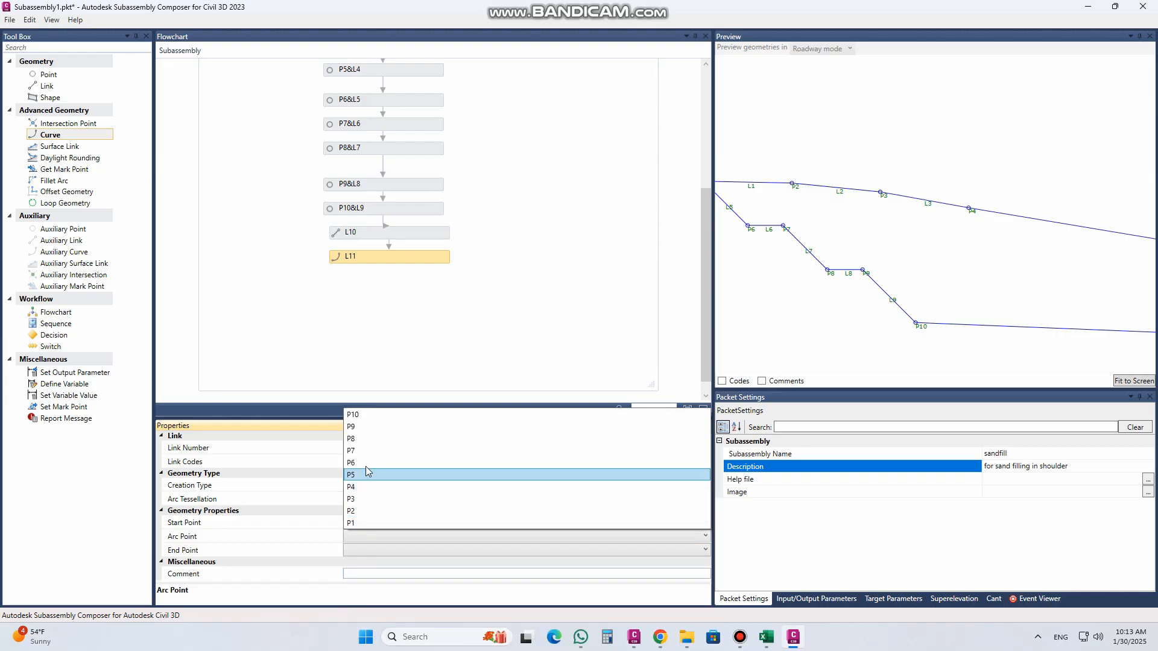
{"action": "left_click", "coordinate": [368, 474]}
{"action": "left_click", "coordinate": [364, 540]}
{"action": "left_click", "coordinate": [364, 551]}
{"action": "left_click", "coordinate": [364, 551]}
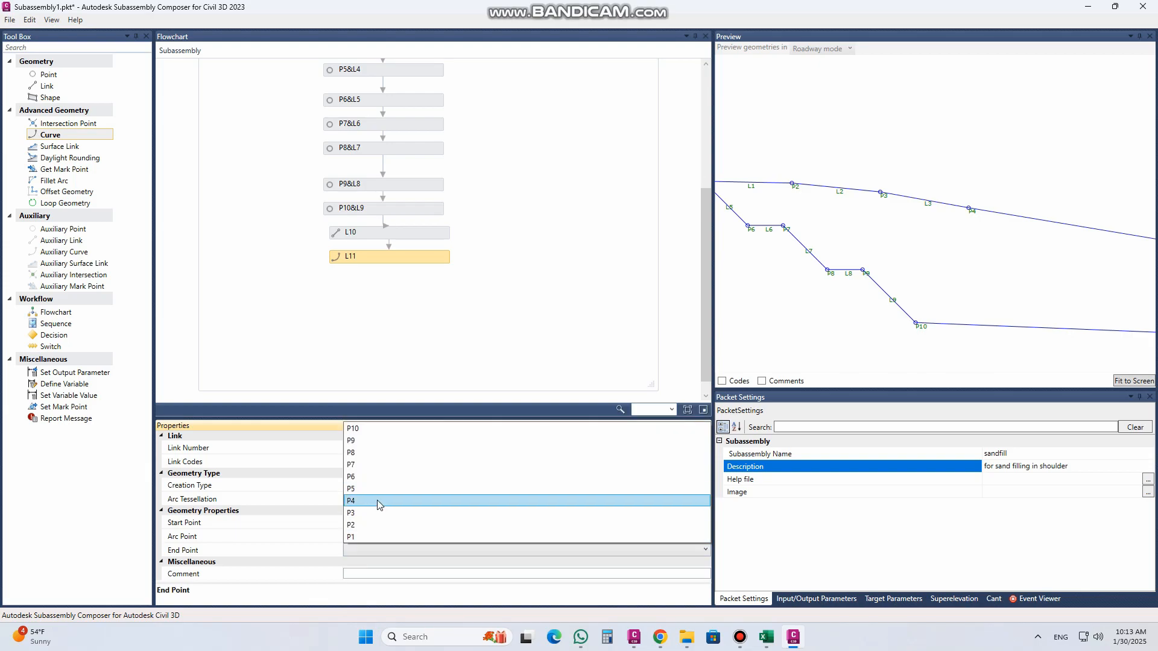
{"action": "left_click", "coordinate": [380, 504]}
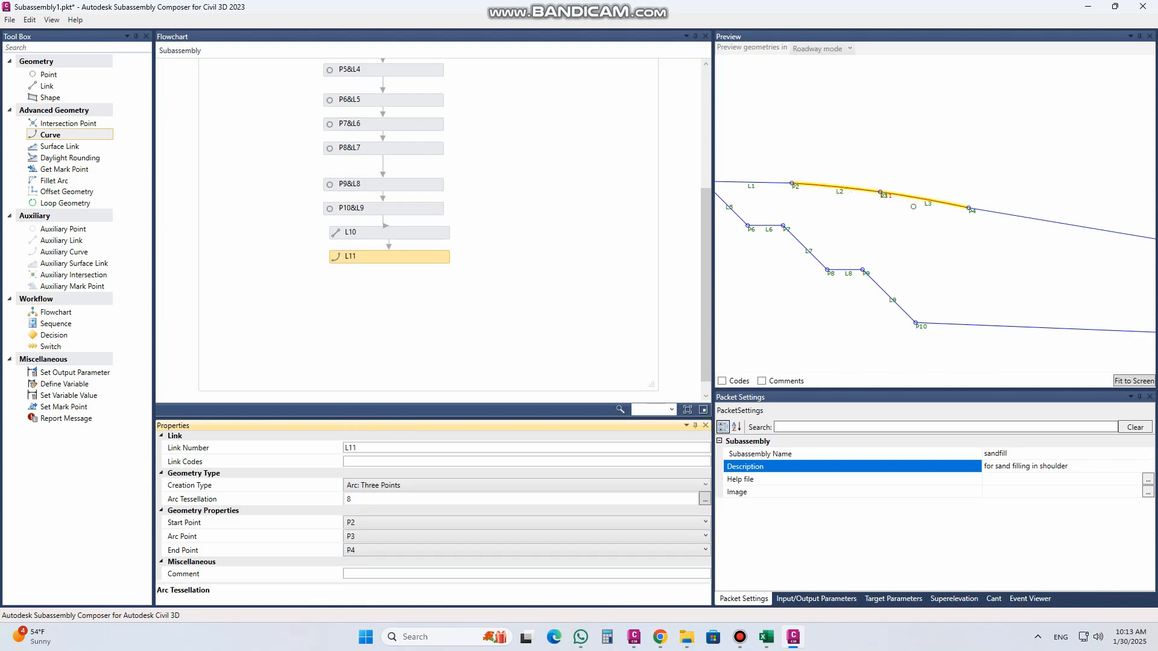
Step: Turn off the links to the from point for P3 and P4, leaving only the curve between P2 and P4
{"action": "scroll", "coordinate": [861, 234], "scroll_direction": "up", "scroll_amount": 3}
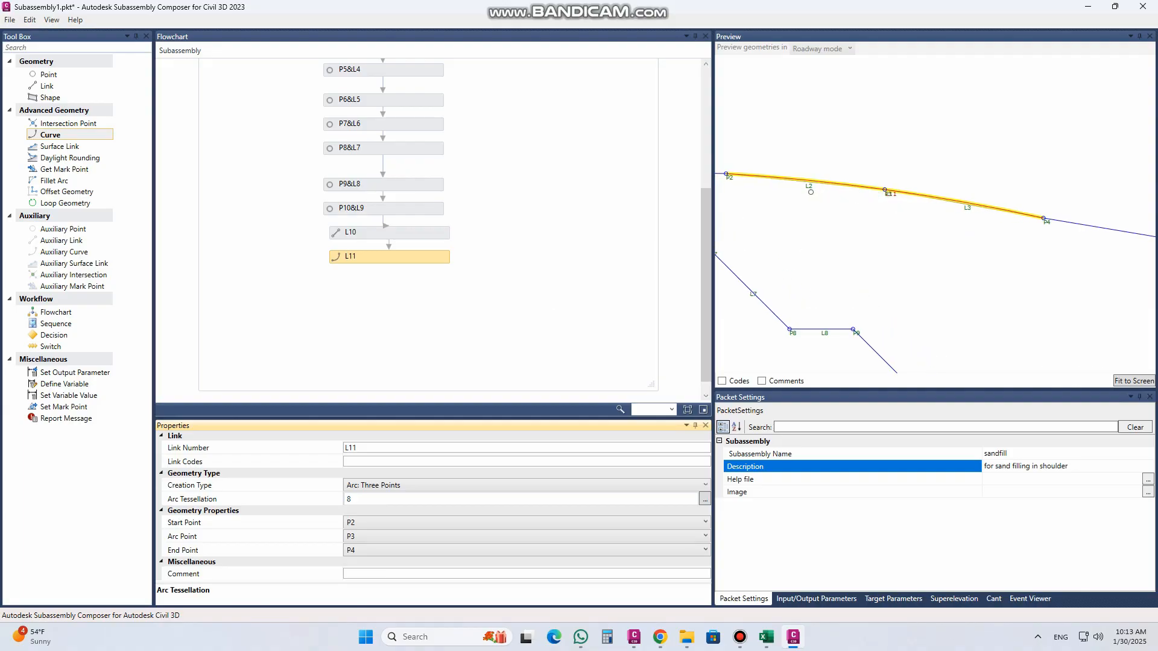
{"action": "left_click_drag", "start_coordinate": [705, 248], "coordinate": [707, 123]}
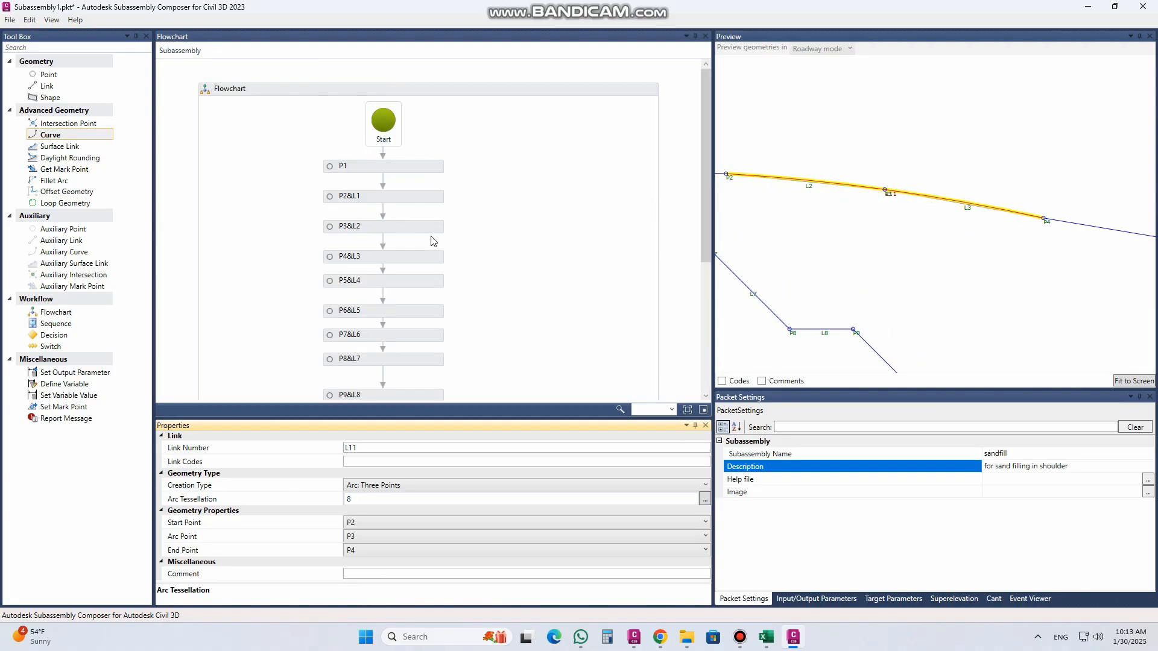
{"action": "left_click", "coordinate": [365, 228]}
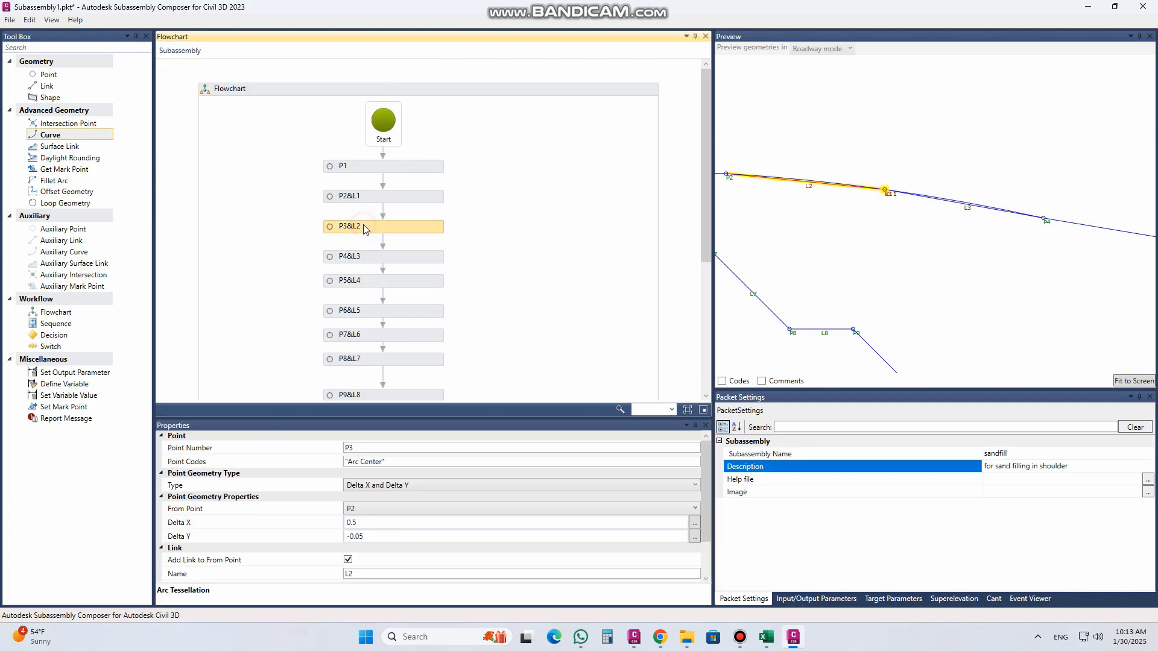
{"action": "left_click", "coordinate": [347, 569]}
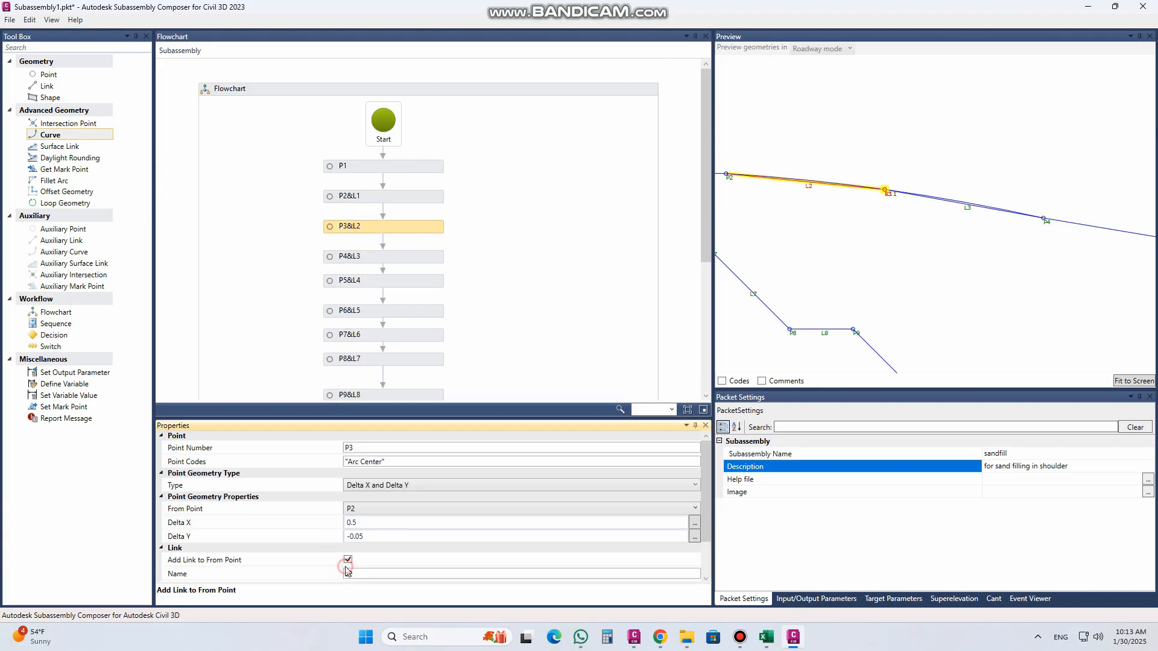
{"action": "left_click", "coordinate": [361, 258]}
{"action": "left_click", "coordinate": [349, 560]}
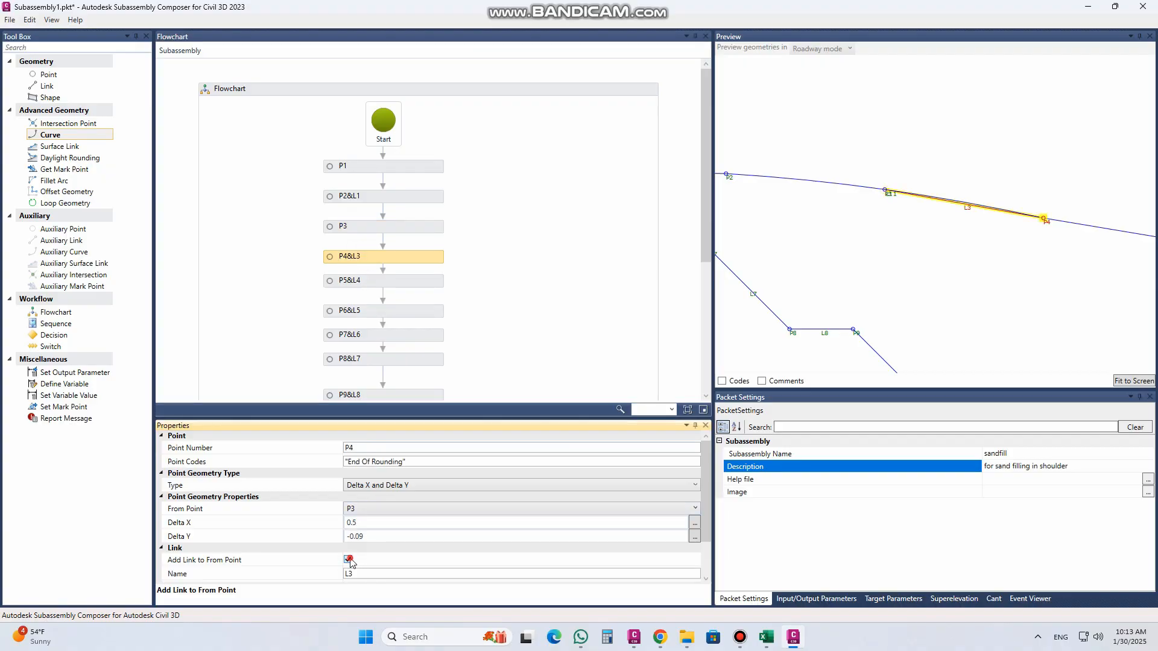
Step: Set P4's Delta Y to -0.07 from P3
{"action": "scroll", "coordinate": [872, 262], "scroll_direction": "down", "scroll_amount": 4}
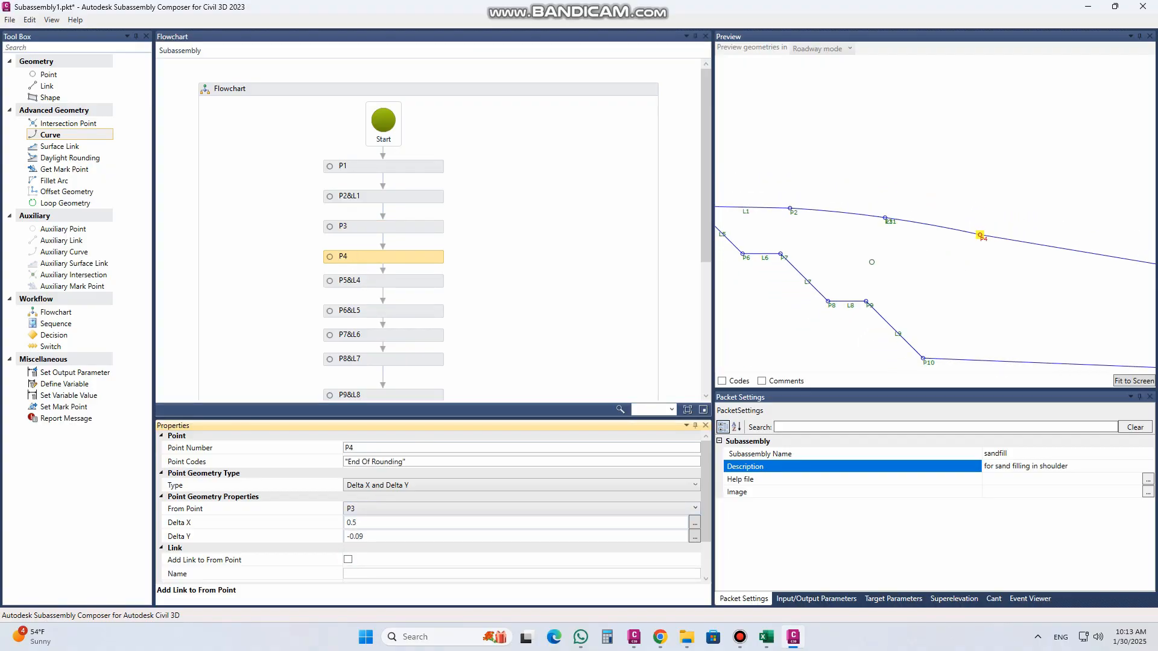
{"action": "scroll", "coordinate": [871, 261], "scroll_direction": "down", "scroll_amount": 1}
{"action": "scroll", "coordinate": [924, 260], "scroll_direction": "up", "scroll_amount": 2}
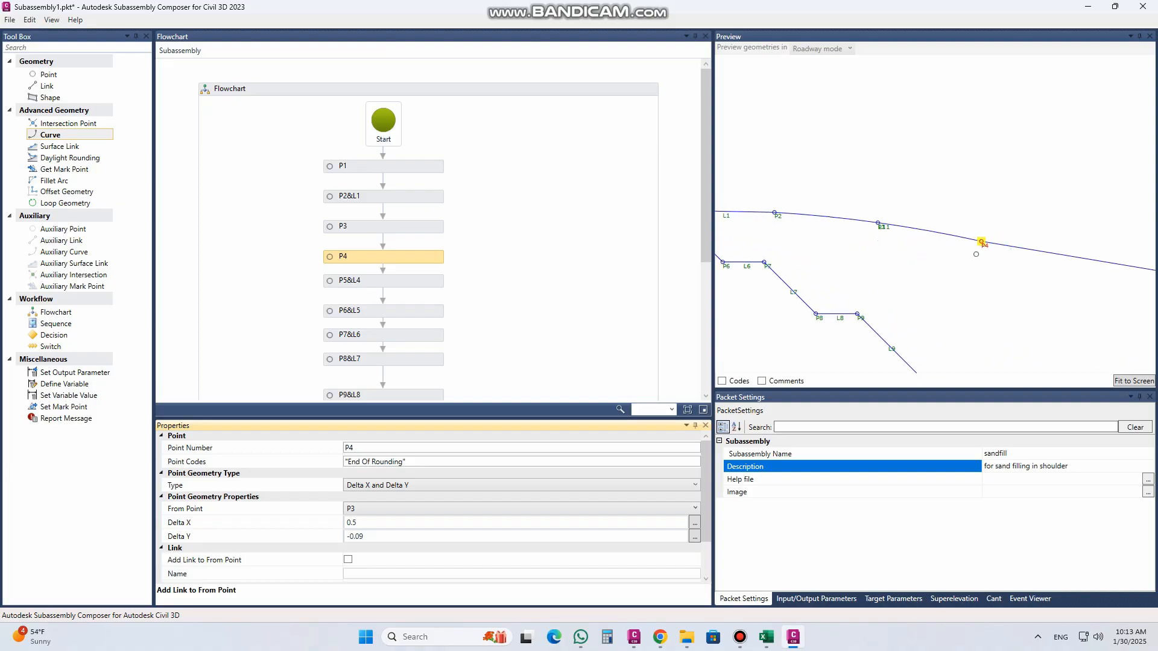
{"action": "scroll", "coordinate": [886, 229], "scroll_direction": "down", "scroll_amount": 2}
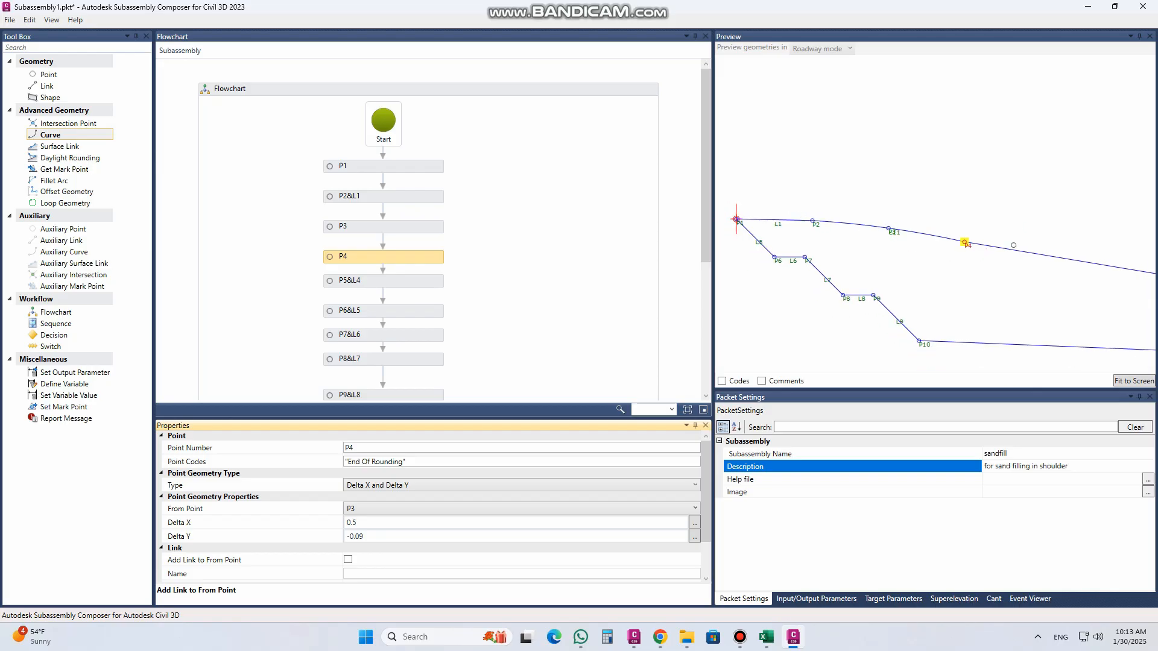
{"action": "scroll", "coordinate": [900, 250], "scroll_direction": "up", "scroll_amount": 2}
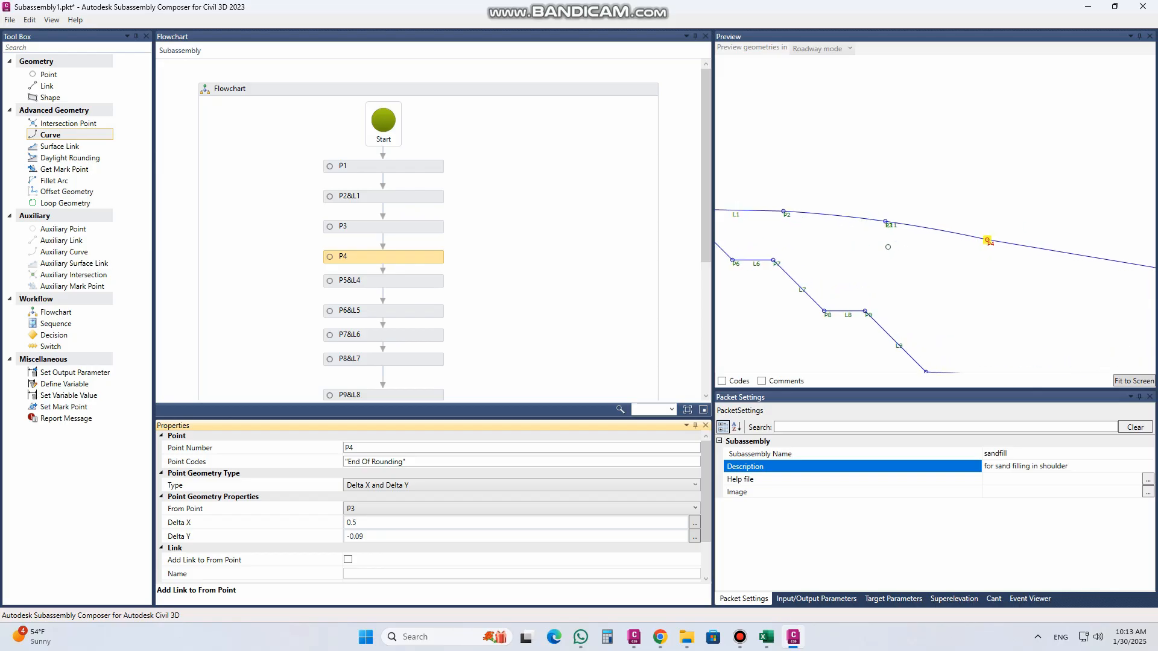
{"action": "scroll", "coordinate": [872, 222], "scroll_direction": "down", "scroll_amount": 2}
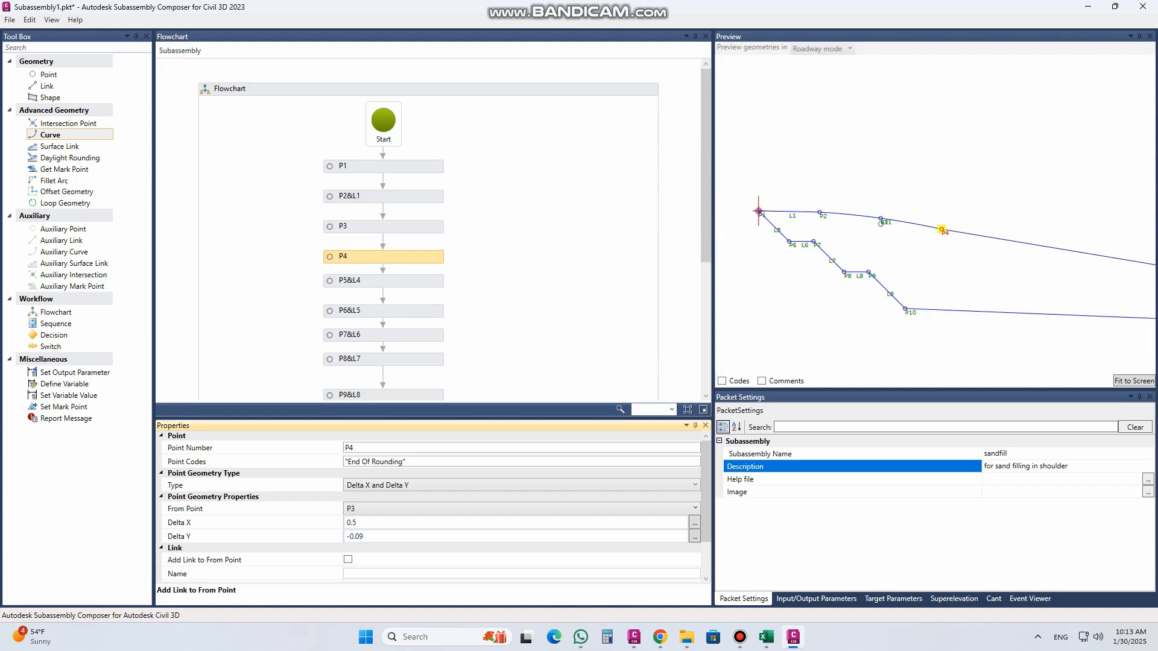
{"action": "left_click", "coordinate": [371, 282]}
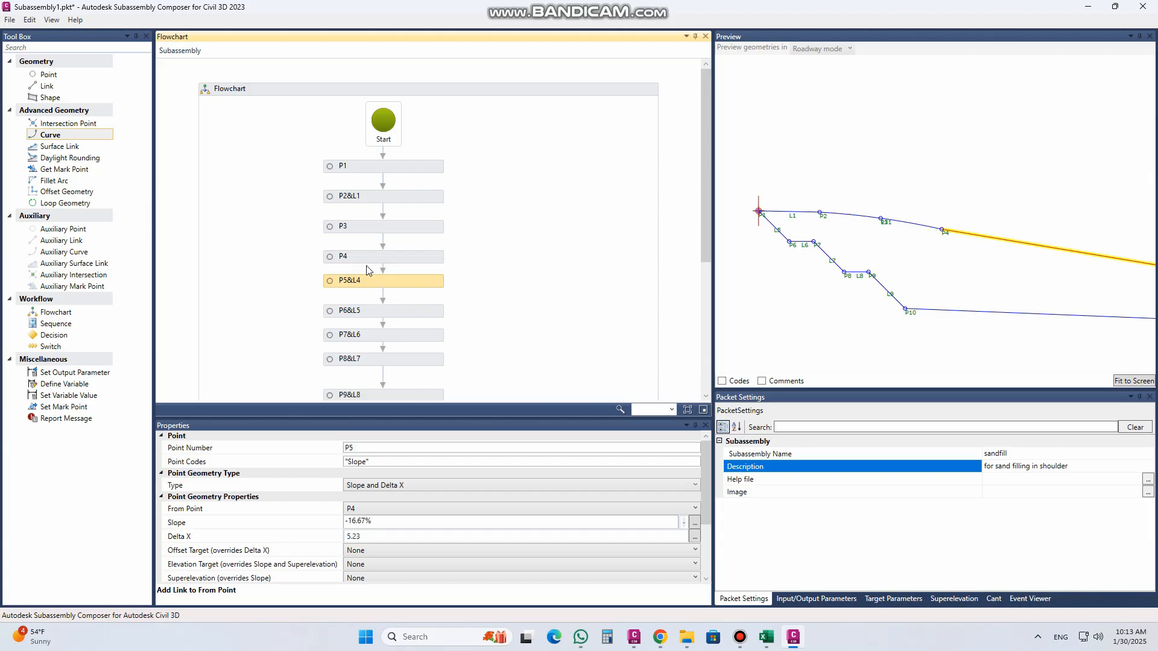
{"action": "left_click", "coordinate": [372, 258]}
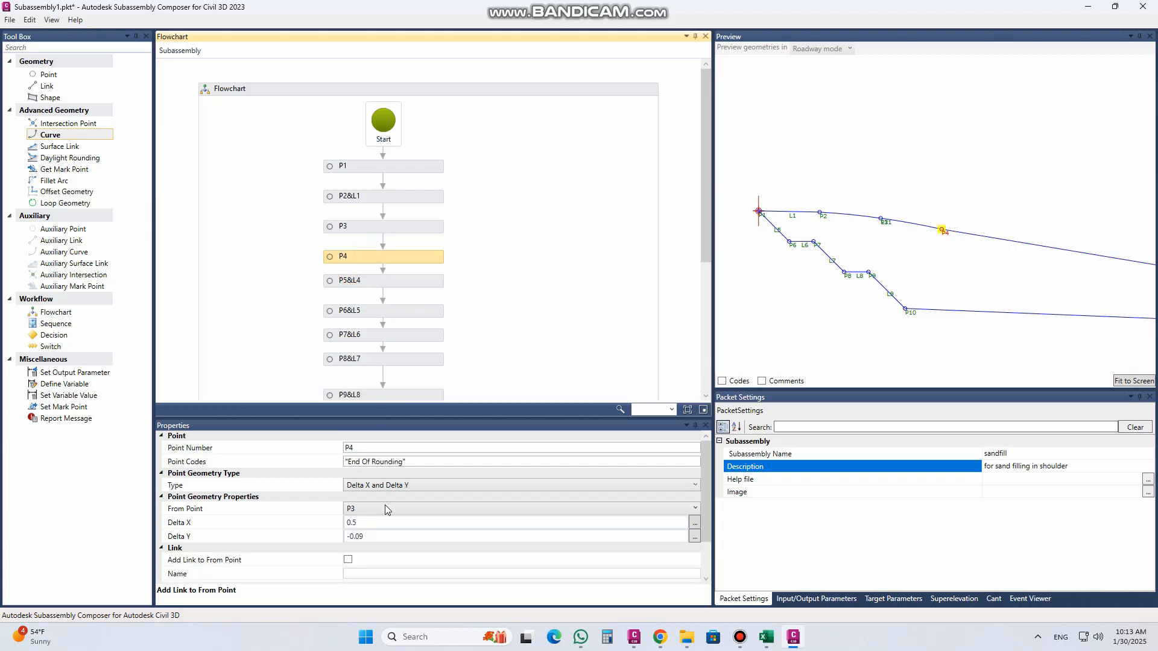
{"action": "left_click", "coordinate": [370, 536]}
{"action": "double_click", "coordinate": [364, 536]}
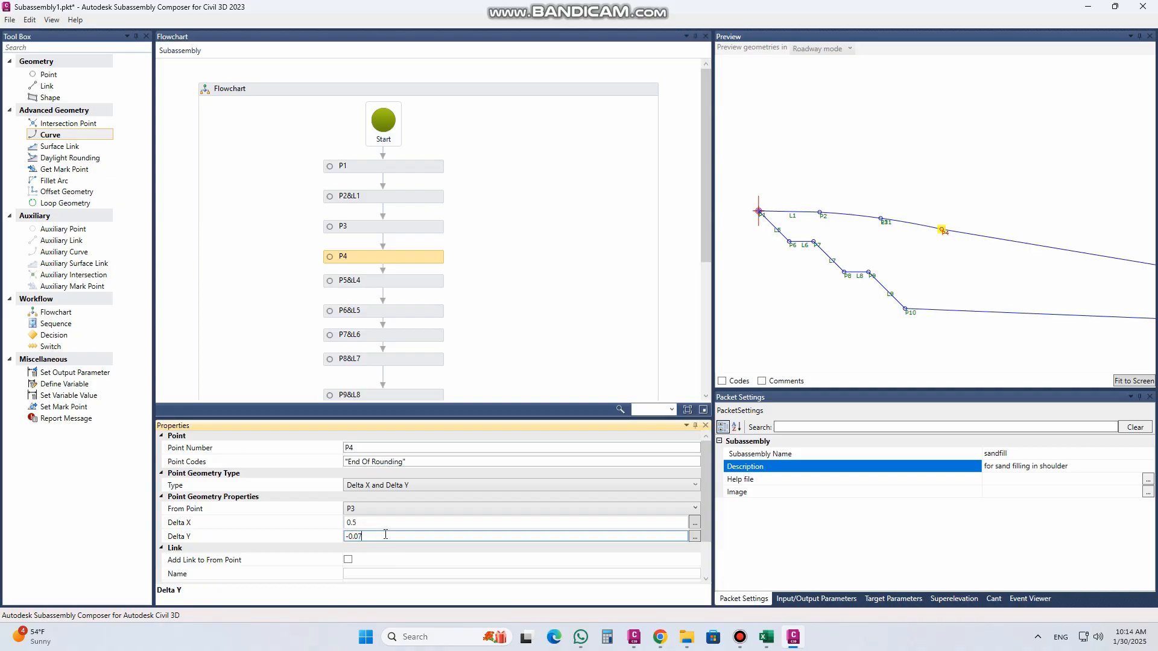
{"action": "left_click", "coordinate": [385, 527]}
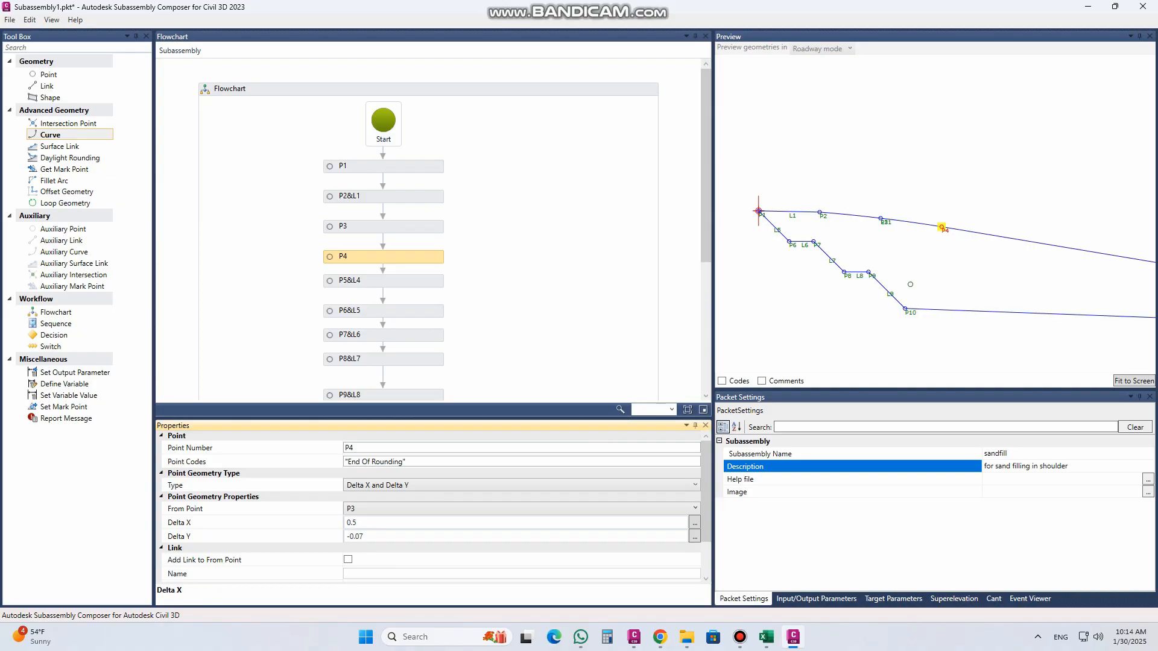
Step: Fit the whole outline in the preview and compare it with the compacted fill wedge in the Civil 3D cross section
{"action": "left_click", "coordinate": [1125, 382]}
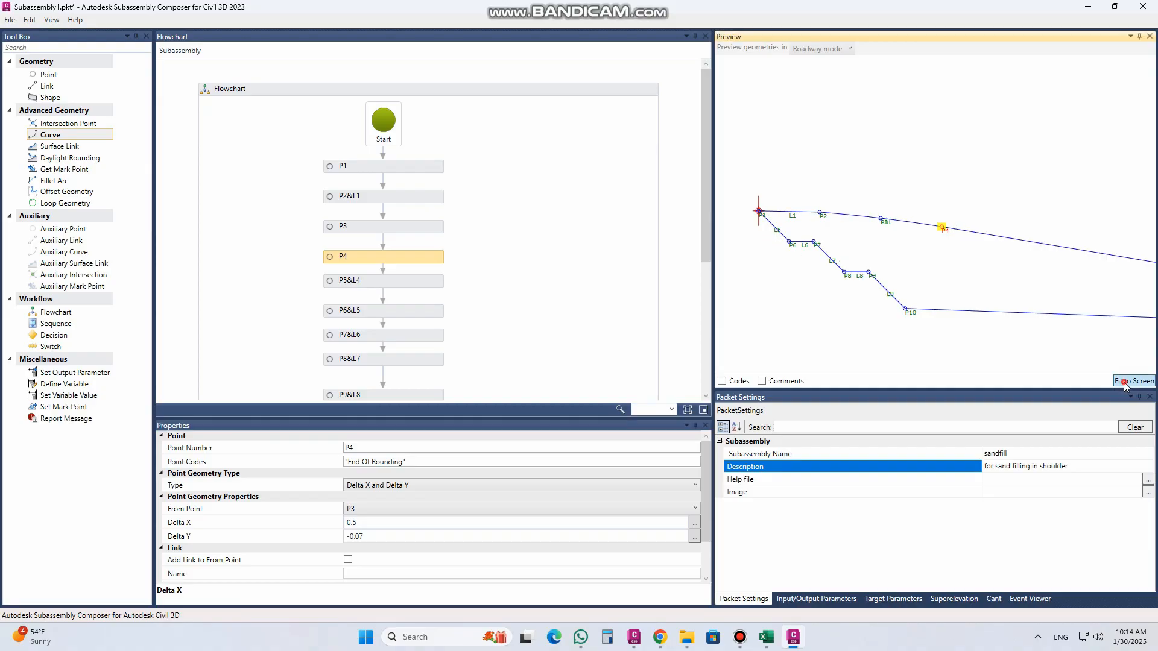
{"action": "left_click", "coordinate": [857, 263]}
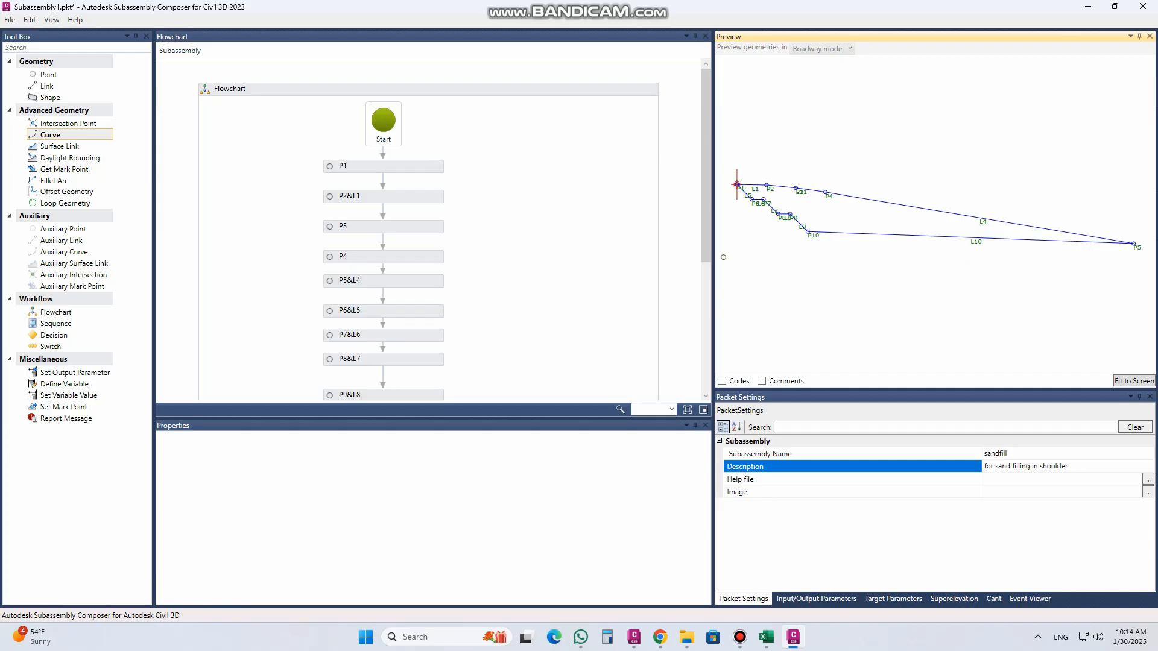
{"action": "left_click", "coordinate": [634, 637]}
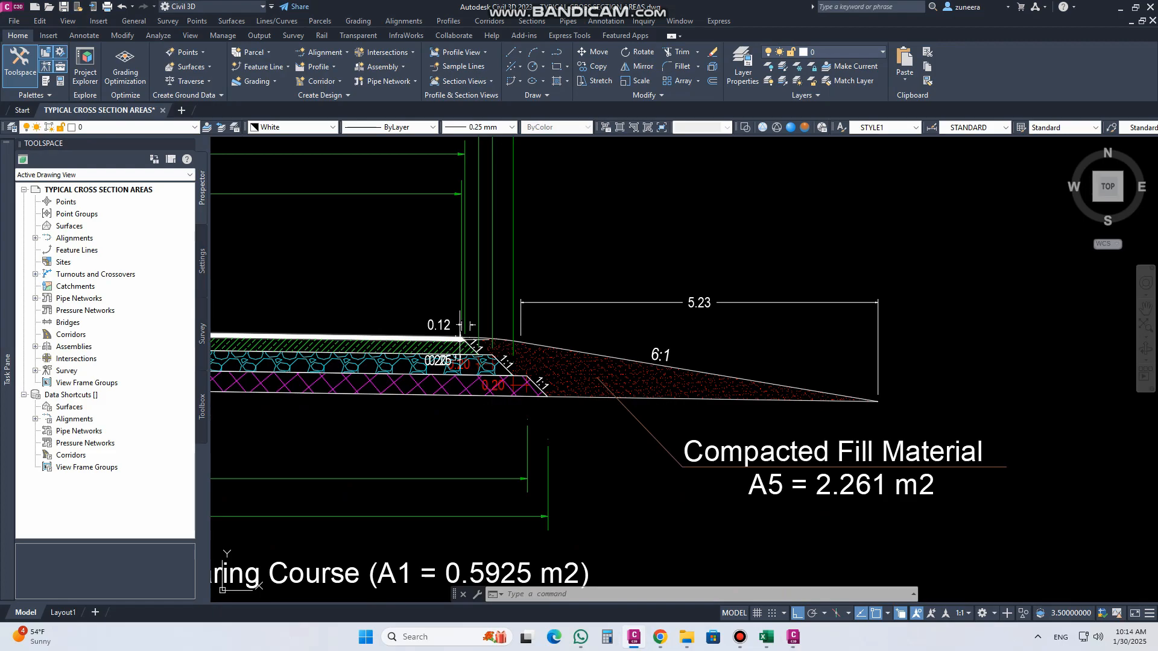
{"action": "left_click", "coordinate": [1120, 7]}
Step: Review the flowchart elements and check P1's point and link properties, including its code fields
{"action": "left_click_drag", "start_coordinate": [704, 254], "coordinate": [707, 316]}
{"action": "left_click", "coordinate": [994, 463]}
{"action": "left_click", "coordinate": [994, 455]}
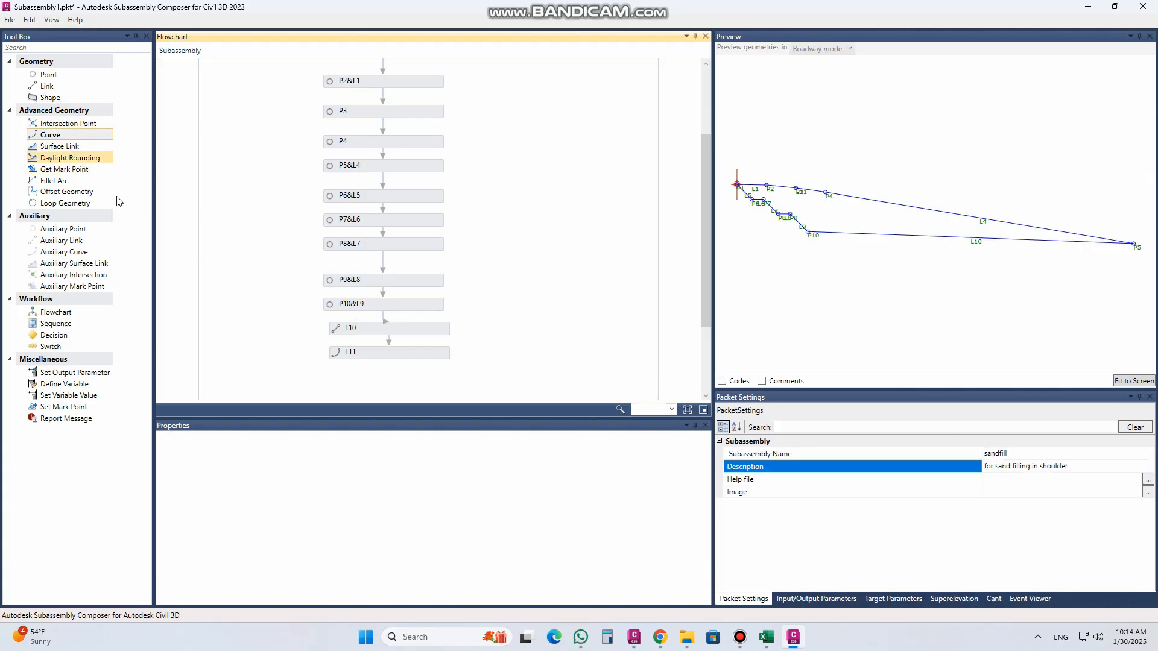
{"action": "scroll", "coordinate": [434, 283], "scroll_direction": "up", "scroll_amount": 3}
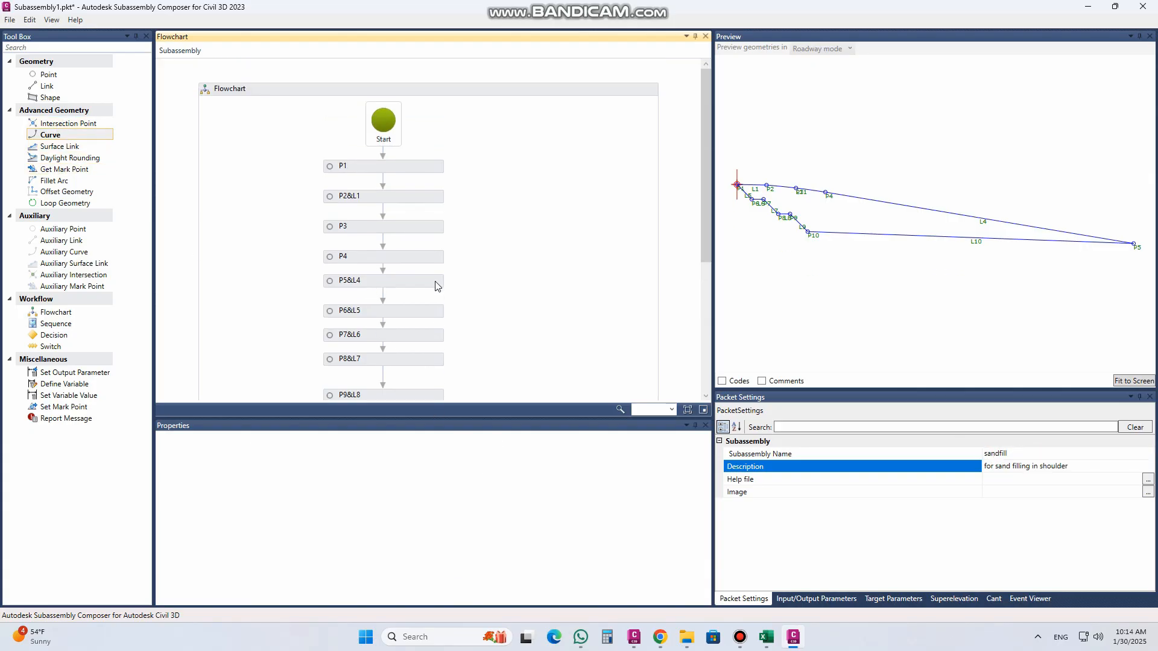
{"action": "left_click", "coordinate": [387, 169]}
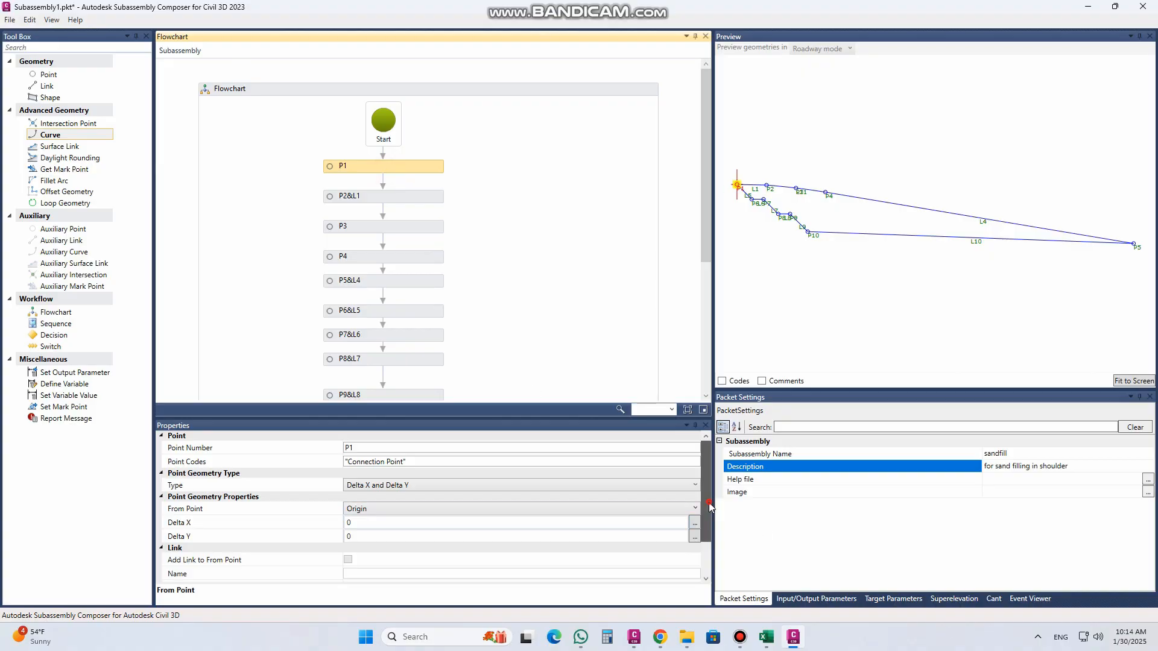
{"action": "left_click_drag", "start_coordinate": [708, 502], "coordinate": [707, 563]}
{"action": "left_click", "coordinate": [357, 541]}
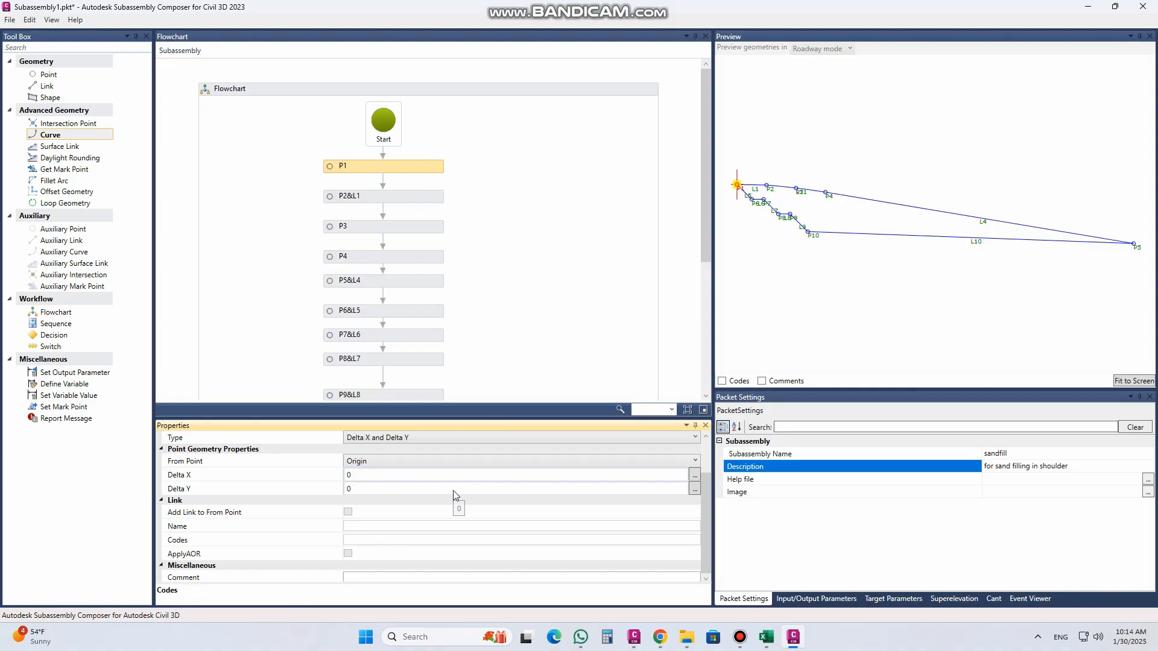
Step: Assign the code "Top" to point P2 and to its link L1
{"action": "left_click", "coordinate": [371, 196]}
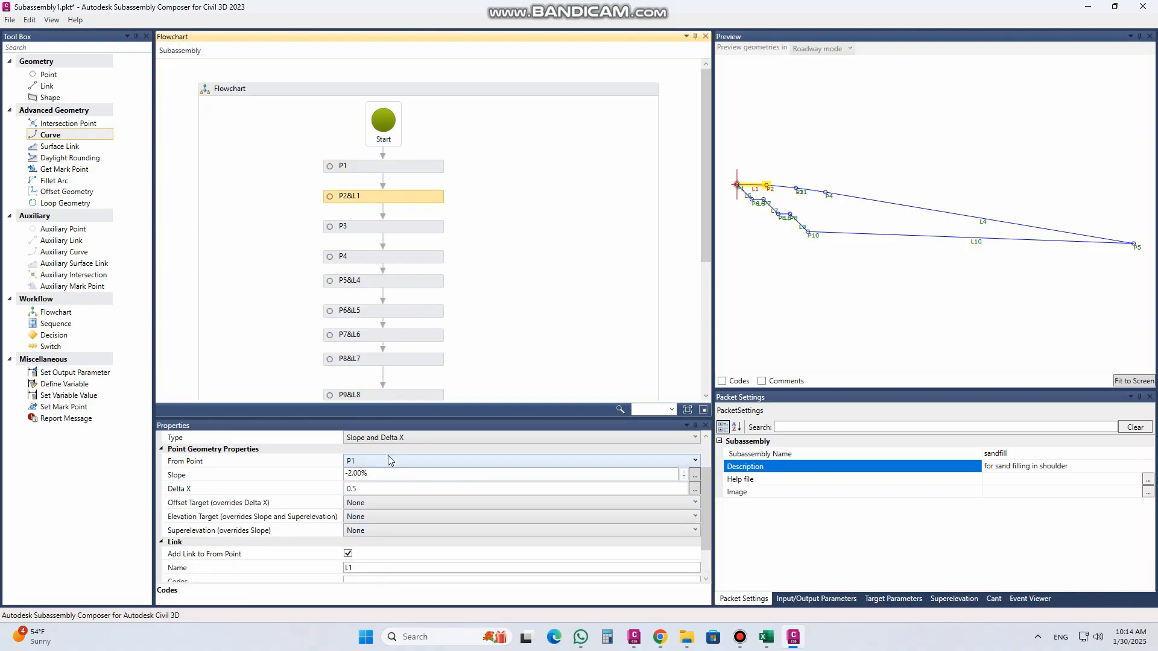
{"action": "scroll", "coordinate": [390, 461], "scroll_direction": "up", "scroll_amount": 2}
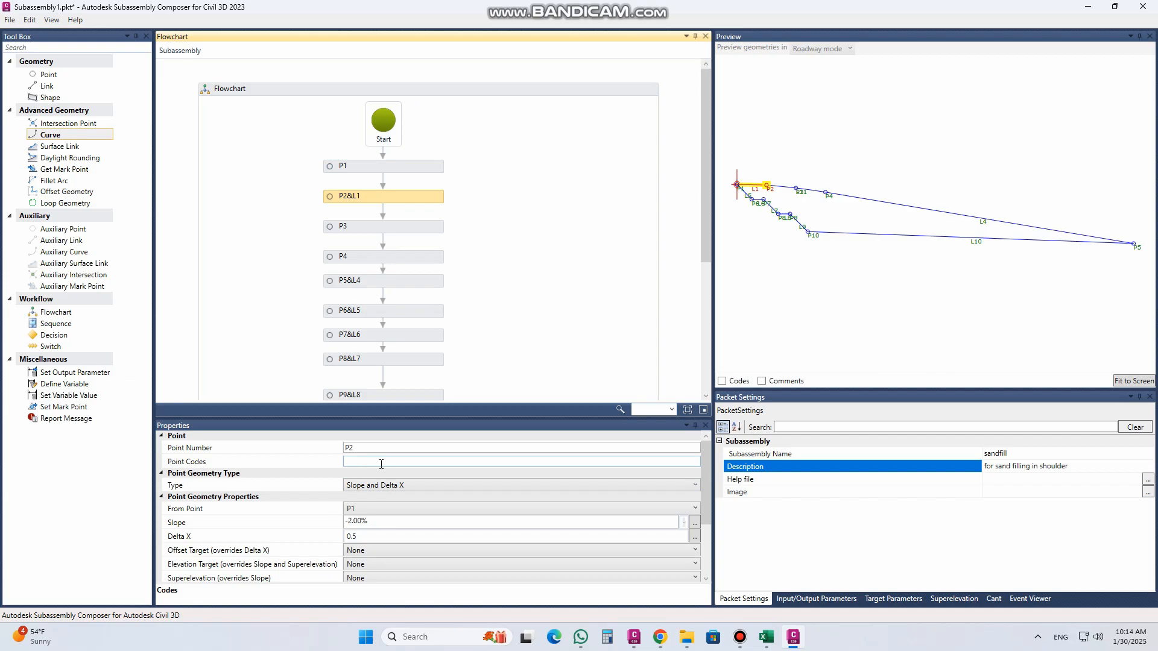
{"action": "left_click", "coordinate": [384, 461]}
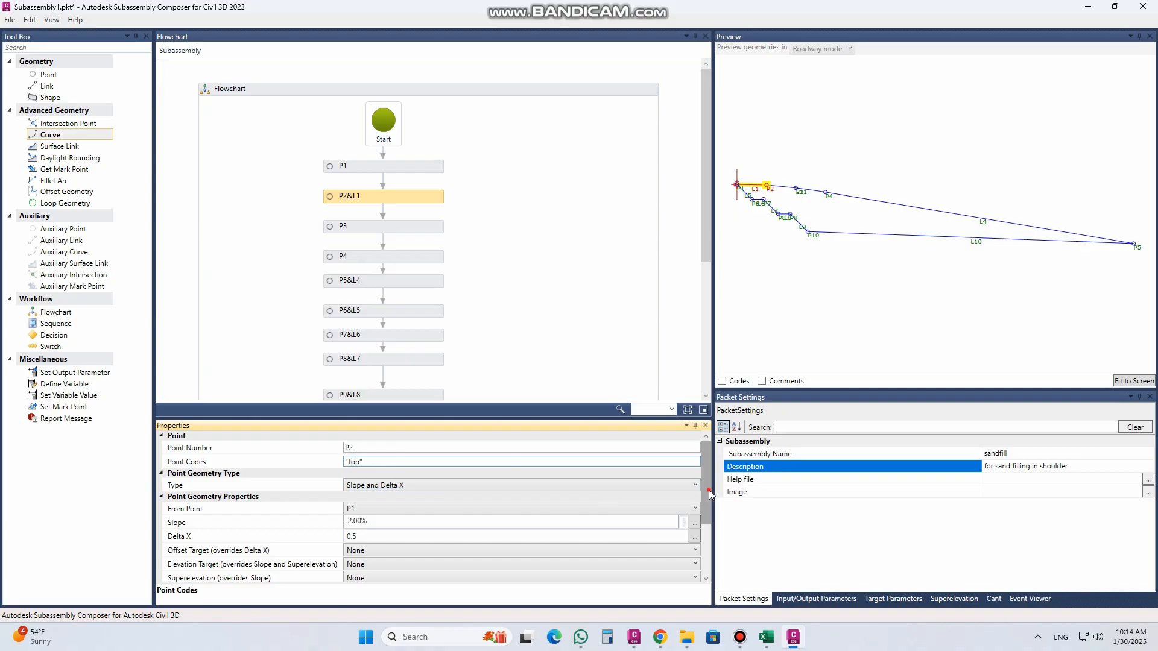
{"action": "scroll", "coordinate": [708, 490], "scroll_direction": "down", "scroll_amount": 2}
{"action": "left_click", "coordinate": [356, 540]}
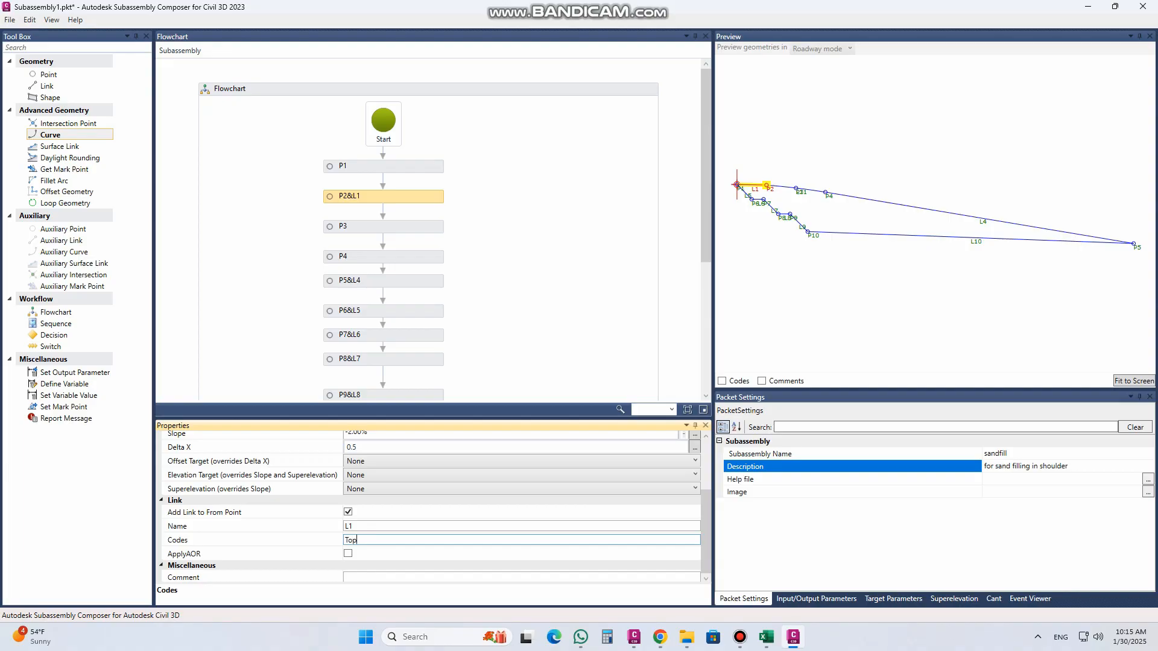
Step: Enclose link L1's code in quotation marks so it reads "Top"
{"action": "left_click", "coordinate": [354, 541]}
{"action": "type", "text": "\""}
{"action": "left_click", "coordinate": [366, 541]}
Step: Copy the "Top" code from link L1 to the codes of link L4
{"action": "left_click_drag", "start_coordinate": [372, 541], "coordinate": [285, 535]}
{"action": "left_click_drag", "start_coordinate": [706, 512], "coordinate": [707, 436]}
{"action": "left_click", "coordinate": [889, 204]}
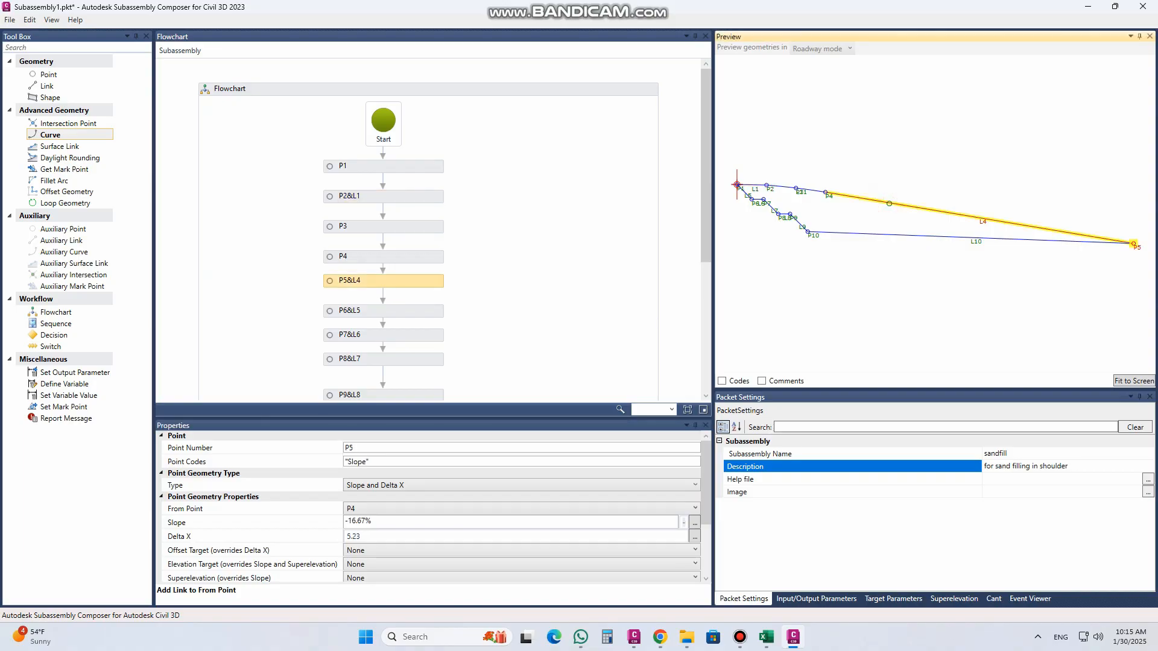
{"action": "left_click_drag", "start_coordinate": [701, 493], "coordinate": [701, 548]}
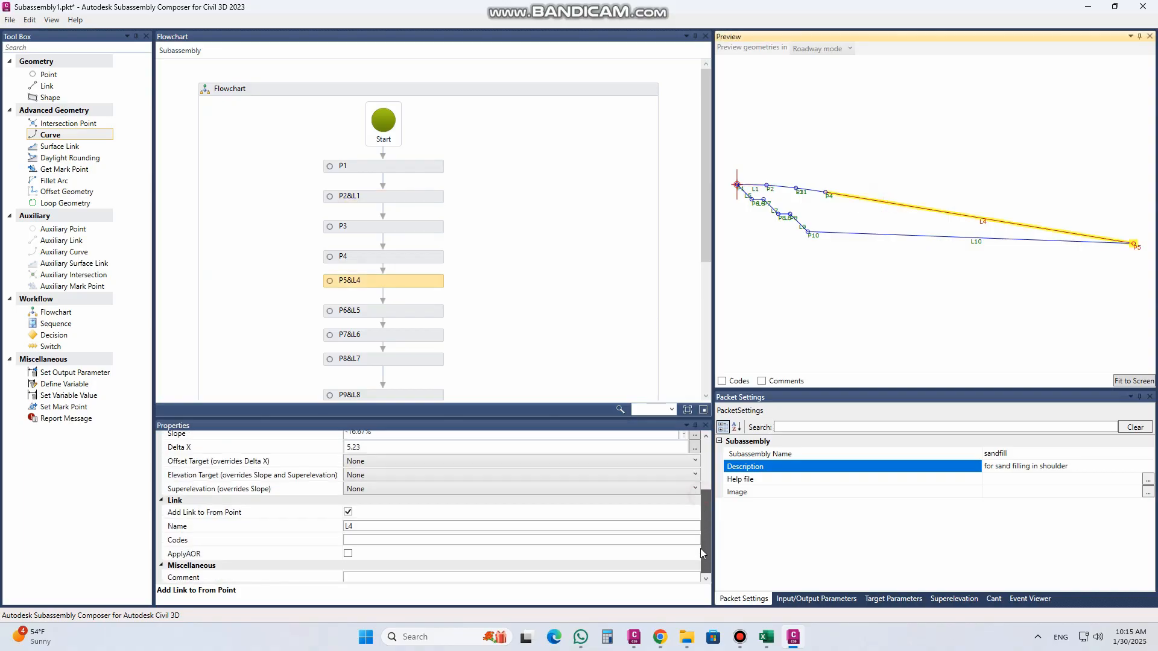
{"action": "left_click", "coordinate": [362, 540]}
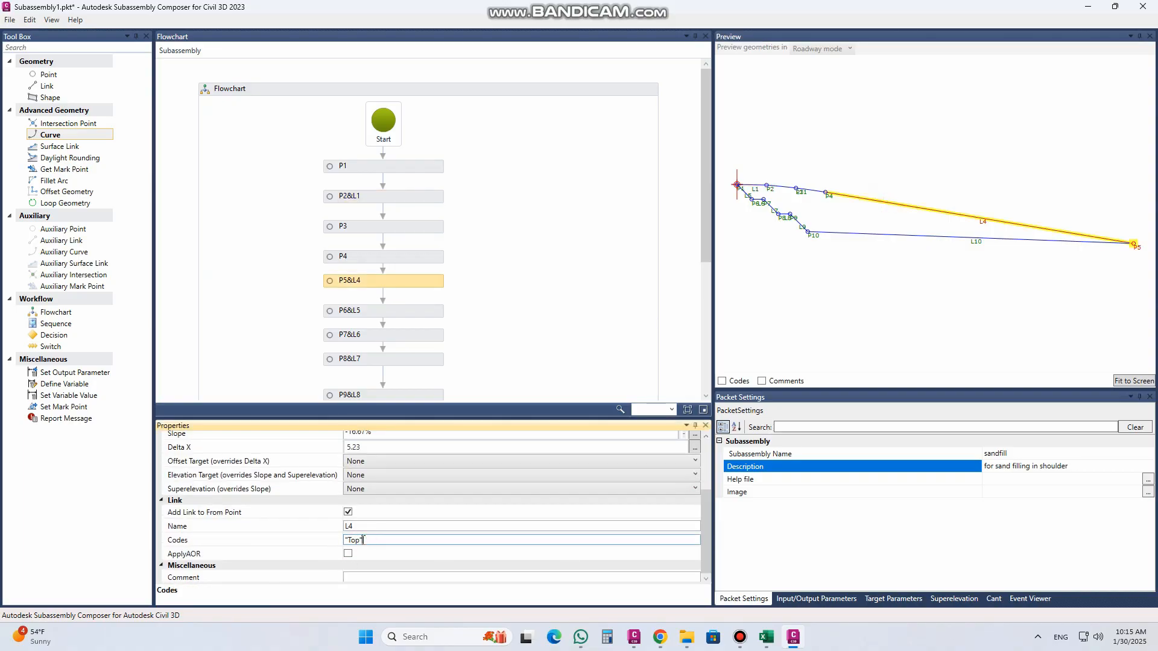
Step: Assign the link code "Datum" to link L10 between P10 and P5
{"action": "left_click", "coordinate": [854, 232]}
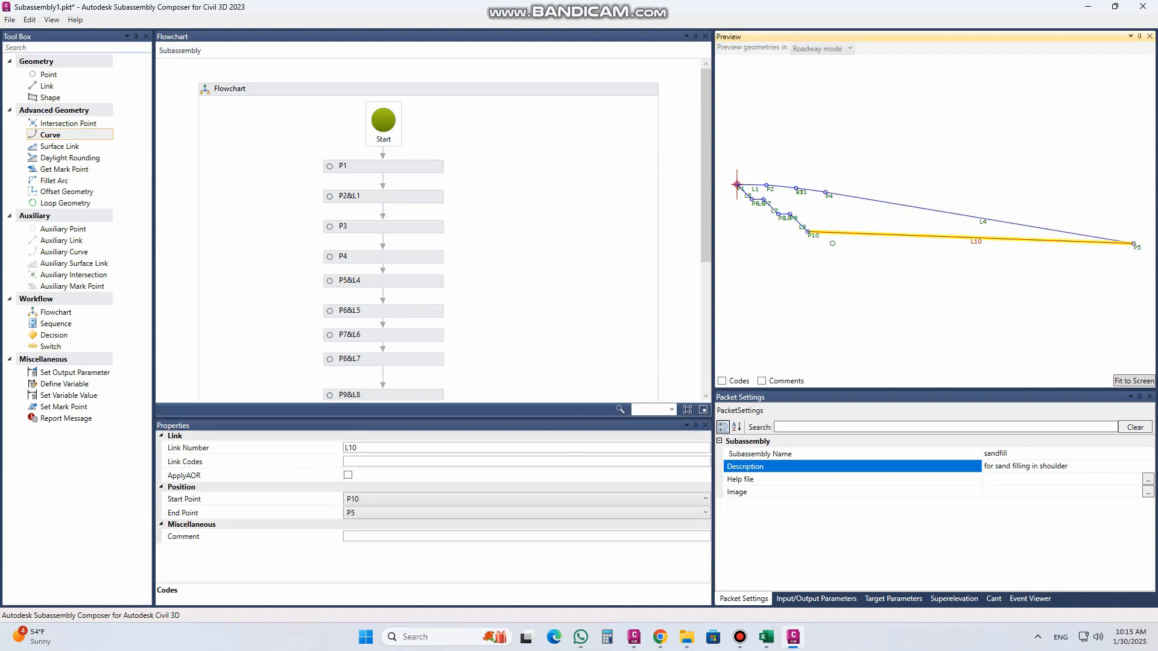
{"action": "left_click", "coordinate": [365, 464]}
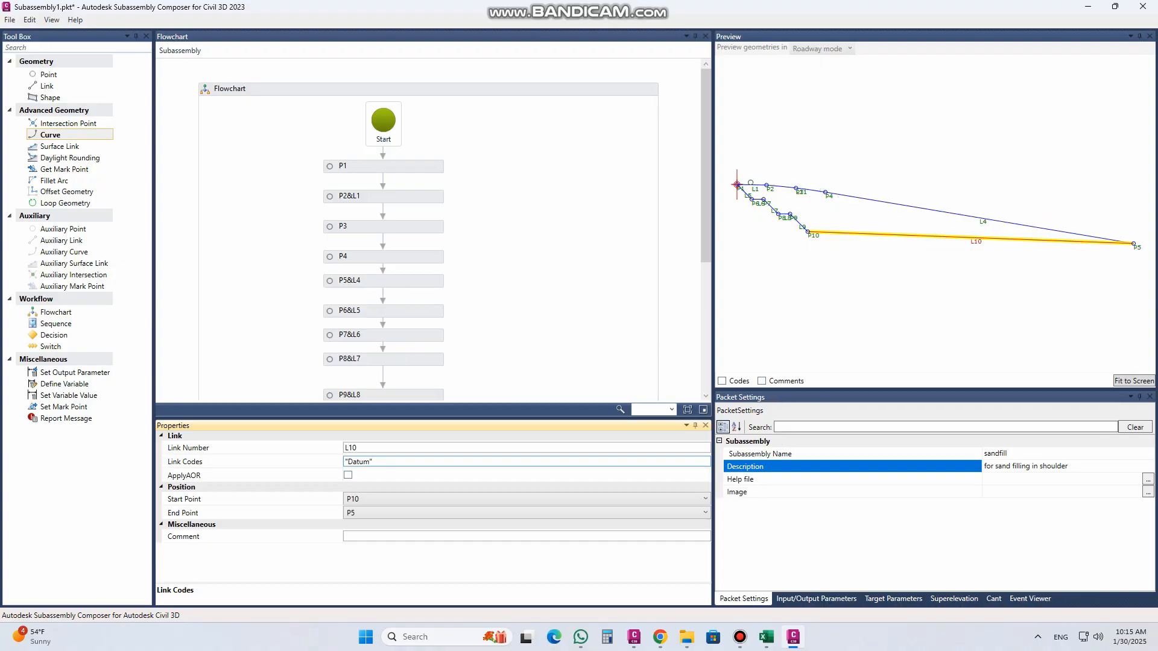
{"action": "left_click", "coordinate": [356, 198]}
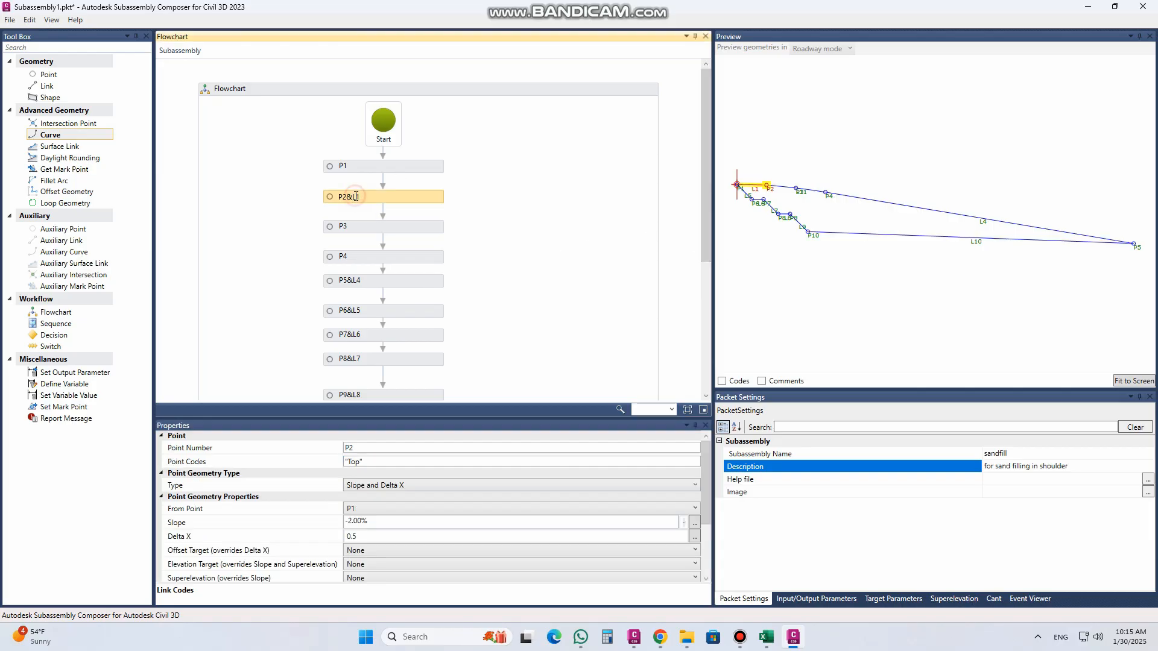
Step: Add an input parameter named slope to the subassembly
{"action": "left_click", "coordinate": [800, 599]}
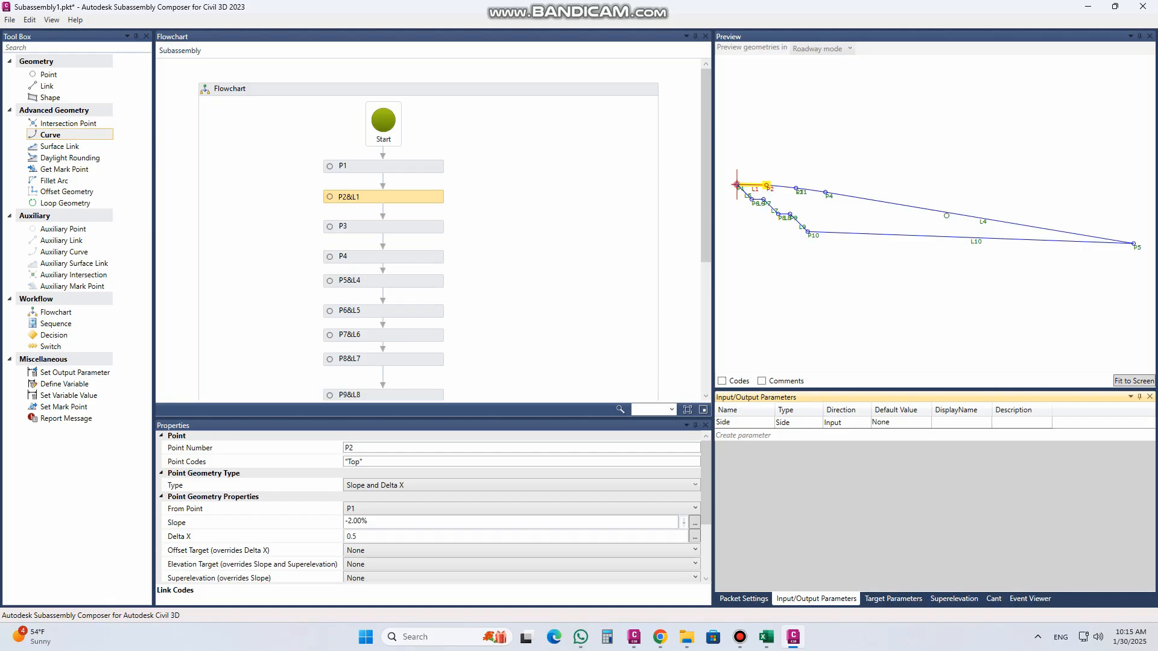
{"action": "left_click", "coordinate": [745, 435]}
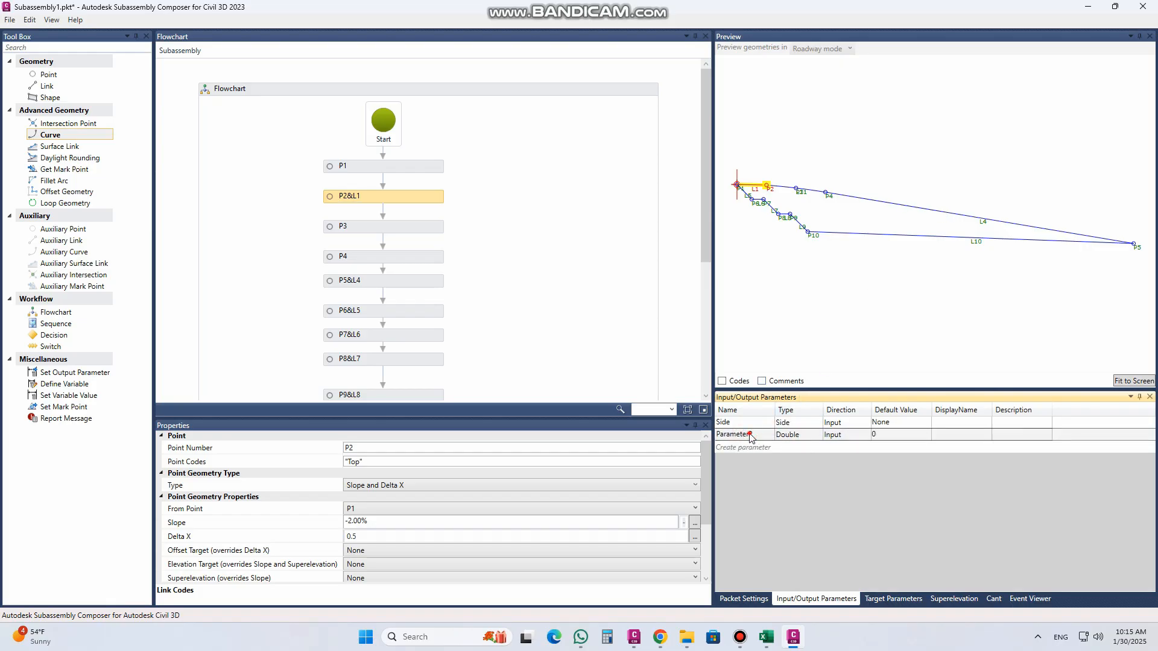
{"action": "left_click", "coordinate": [756, 436]}
{"action": "type", "text": "slope"}
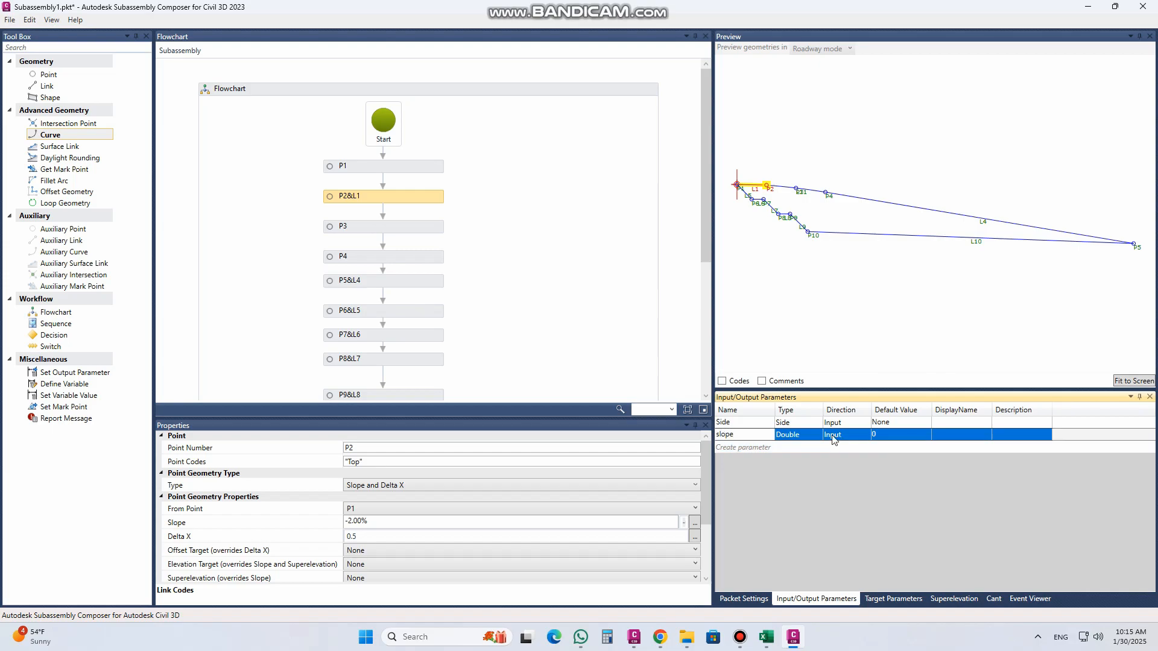
Step: Change the slope parameter's type to Slope and set its default value to 6.00:1
{"action": "left_click", "coordinate": [809, 440]}
{"action": "left_click", "coordinate": [816, 435]}
{"action": "left_click", "coordinate": [812, 496]}
{"action": "left_click", "coordinate": [882, 435]}
{"action": "left_click", "coordinate": [896, 436]}
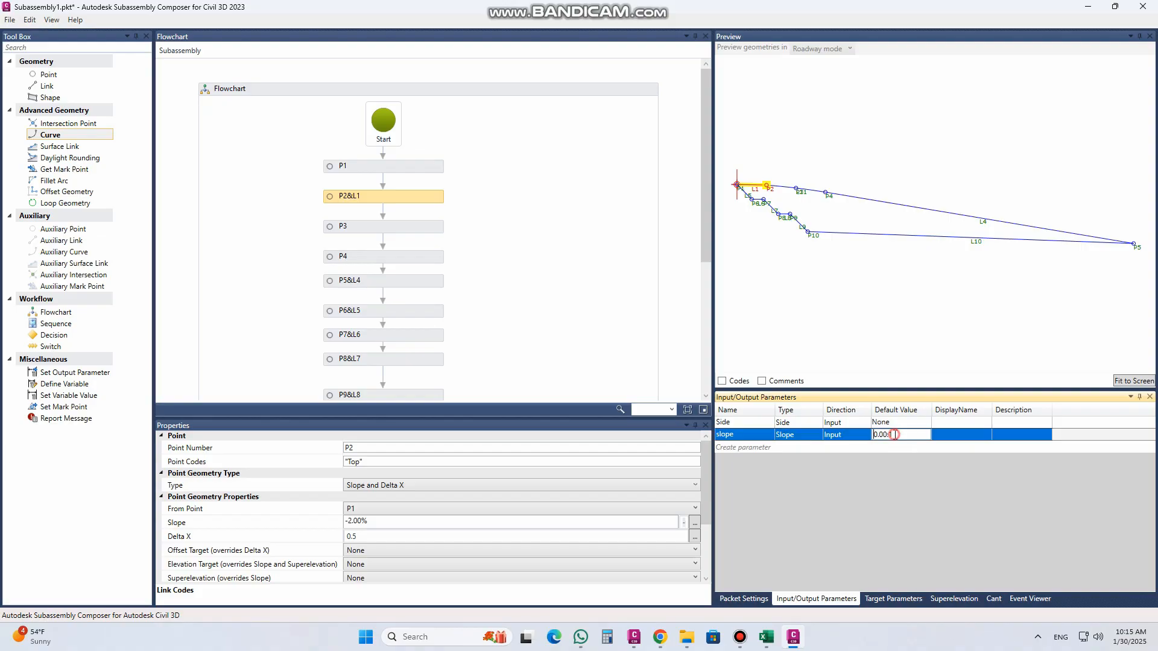
{"action": "left_click_drag", "start_coordinate": [889, 434], "coordinate": [880, 434]}
{"action": "type", "text": "6"}
Step: Set P5's slope from P4 to the expression -slope so that it follows the input parameter
{"action": "left_click", "coordinate": [738, 434]}
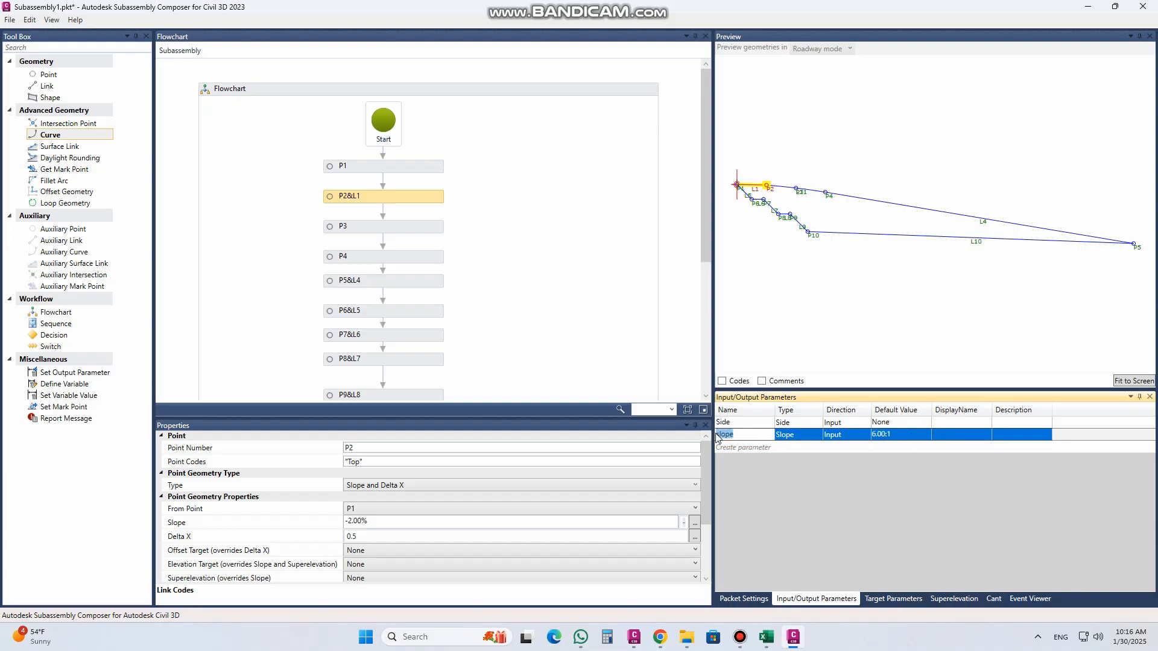
{"action": "left_click", "coordinate": [912, 208]}
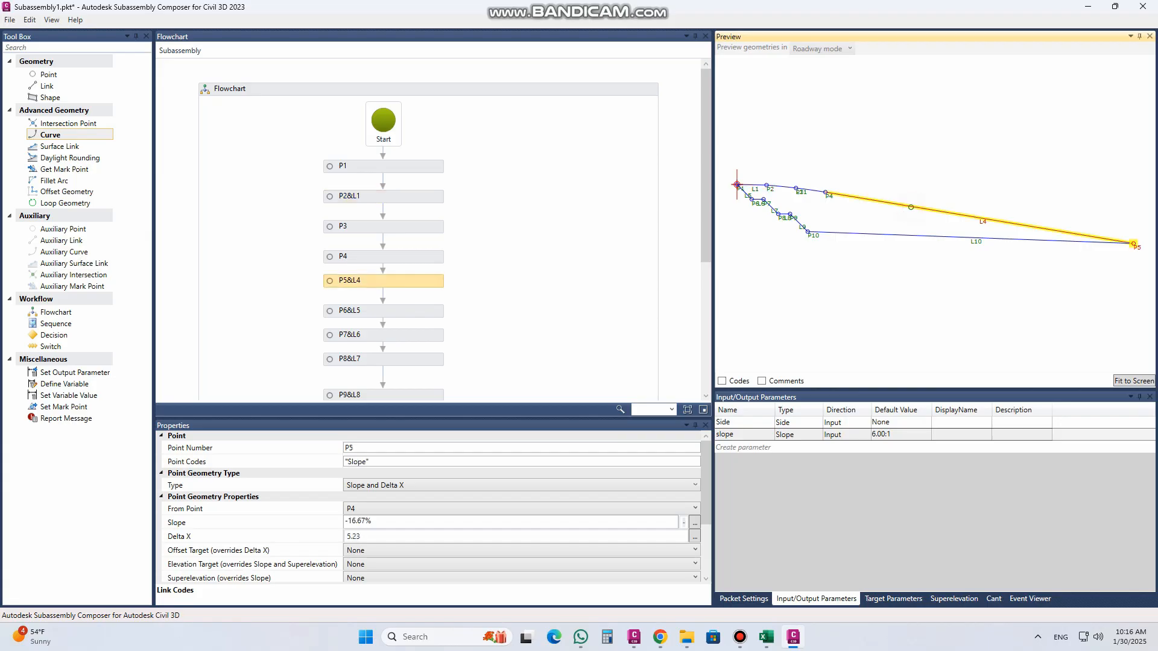
{"action": "left_click", "coordinate": [382, 522]}
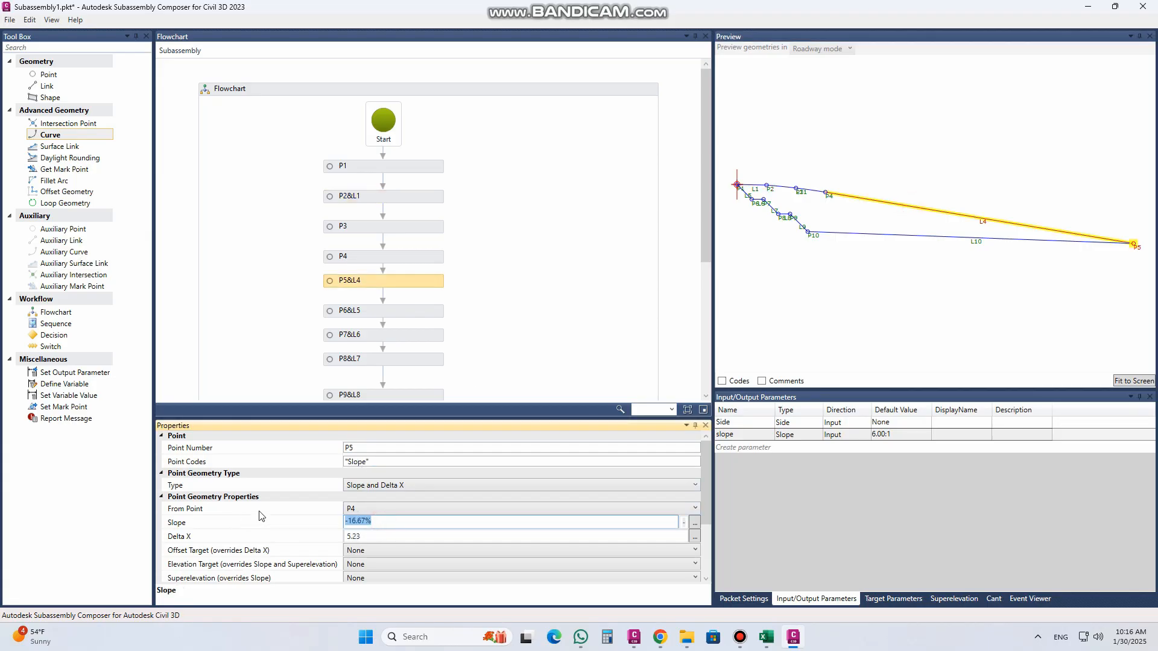
{"action": "left_click_drag", "start_coordinate": [349, 522], "coordinate": [385, 521]}
{"action": "type", "text": "slope"}
{"action": "left_click", "coordinate": [408, 463]}
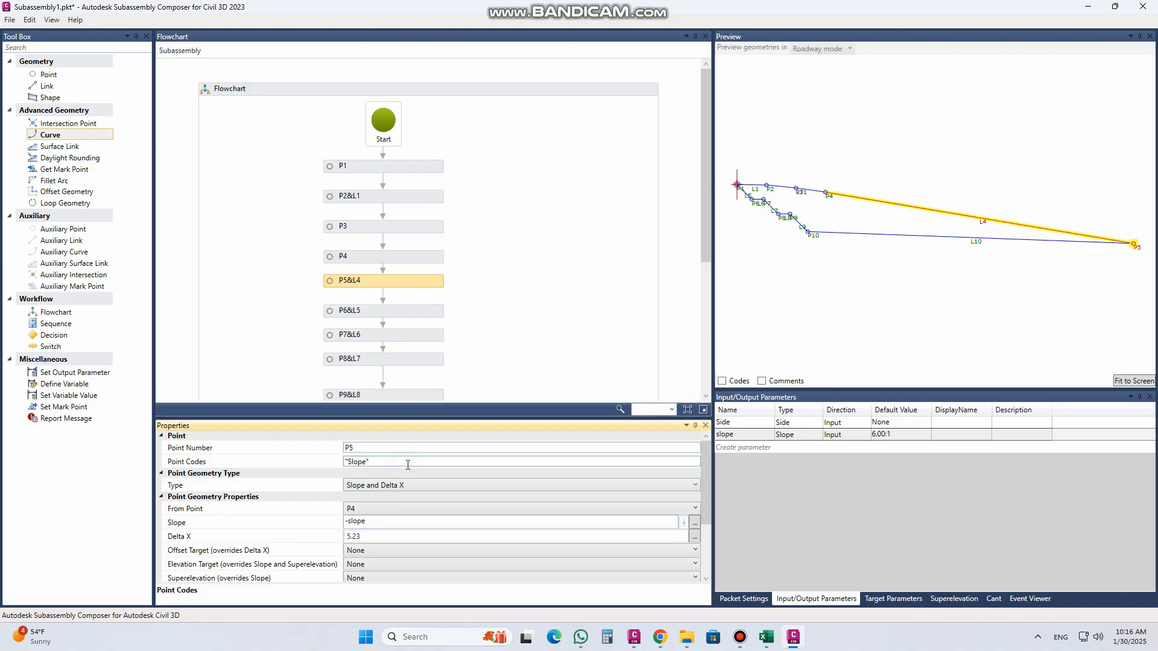
Step: Test the slope parameter with a default value of 10.00:1 and restore it to 6.00:1
{"action": "left_click", "coordinate": [894, 435]}
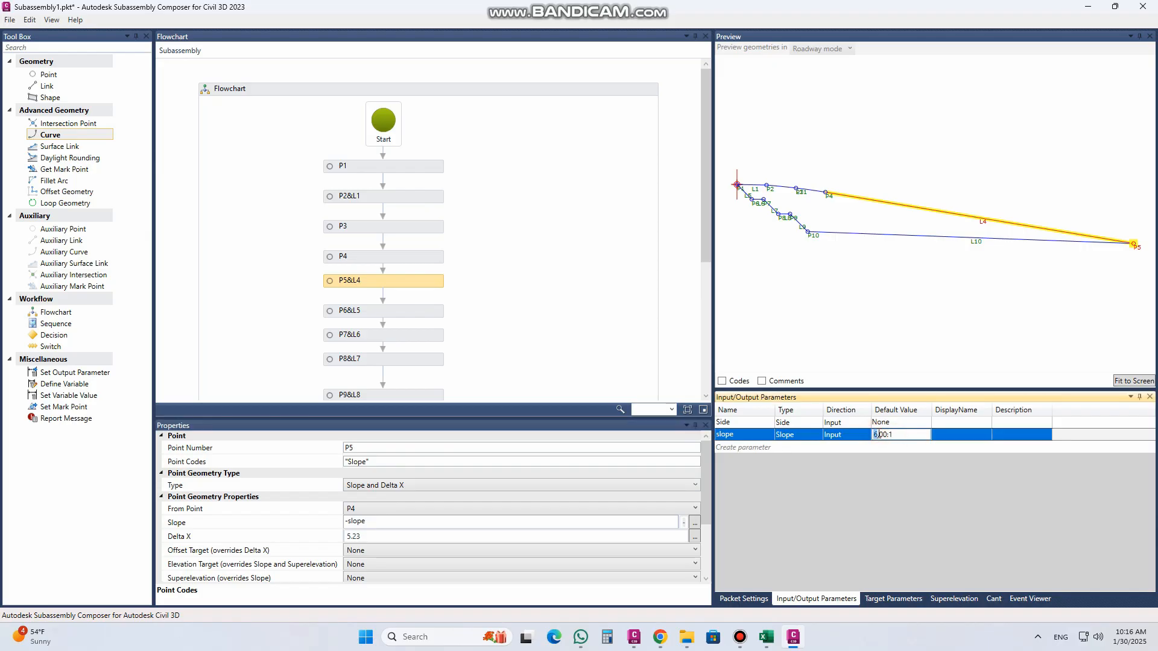
{"action": "type", "text": "10"}
{"action": "key", "text": "Return"}
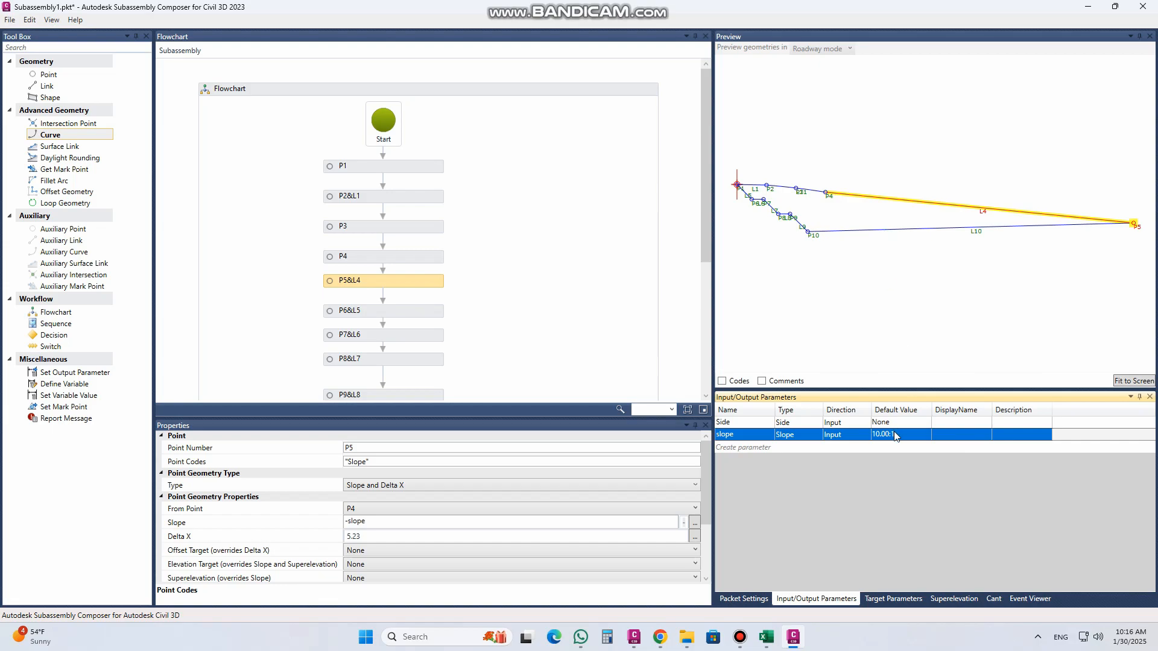
{"action": "left_click", "coordinate": [896, 435]}
{"action": "left_click_drag", "start_coordinate": [883, 435], "coordinate": [871, 434]}
{"action": "type", "text": "6"}
{"action": "left_click", "coordinate": [939, 424]}
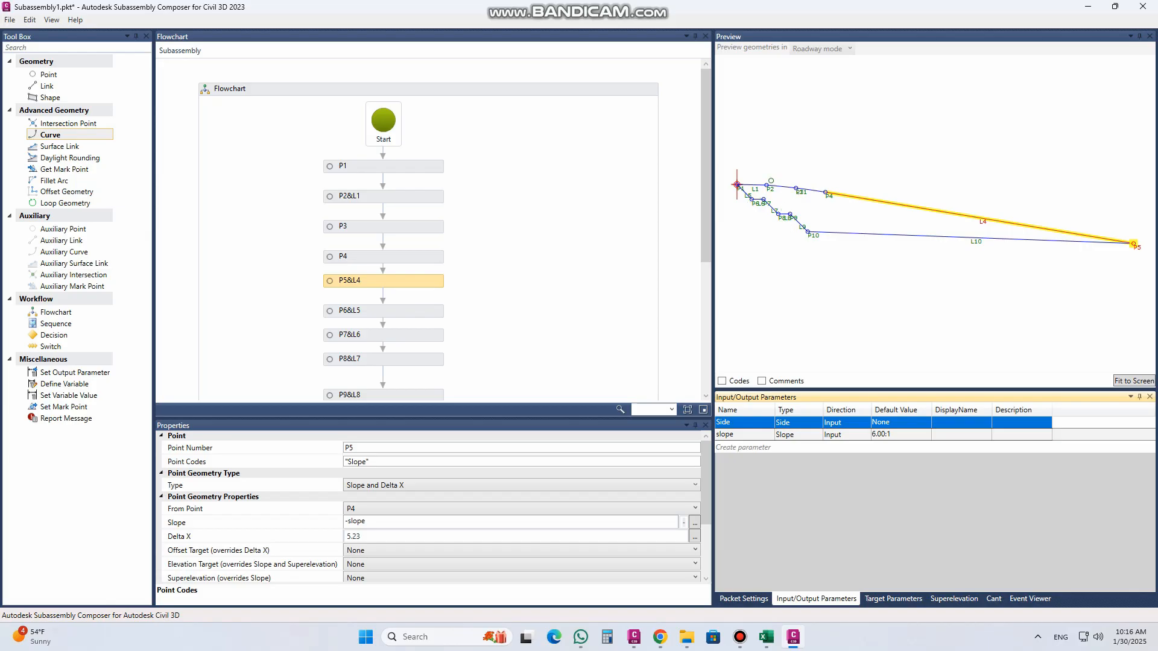
Step: Set the arc tessellation of the three-point curve L11 to 15
{"action": "left_click", "coordinate": [786, 187]}
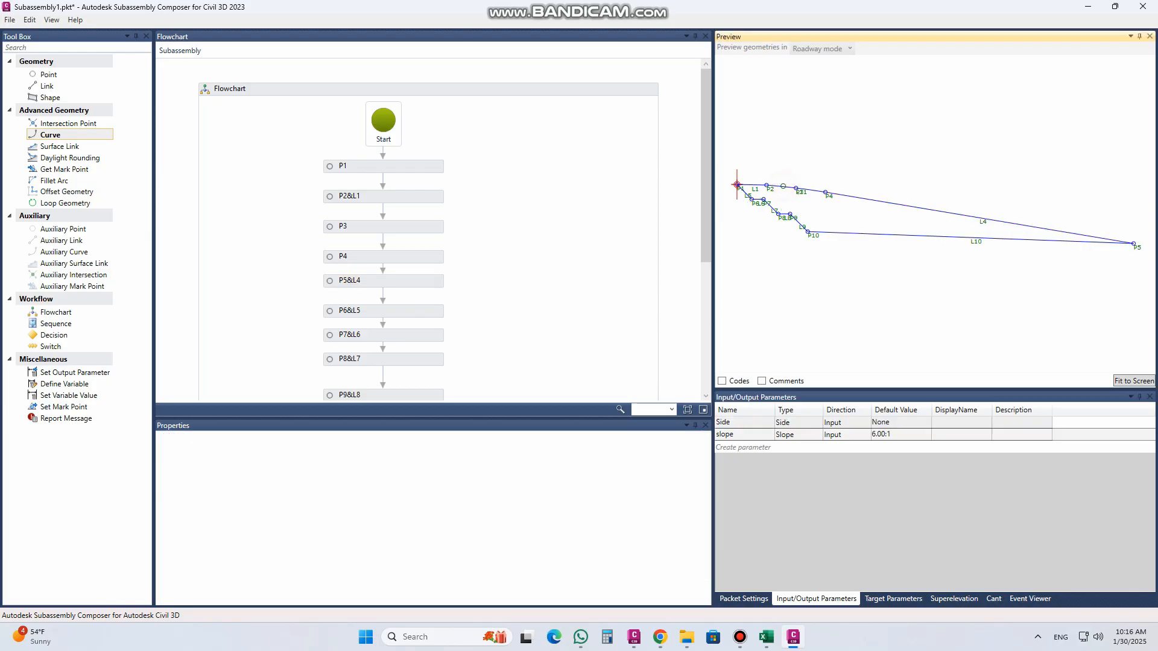
{"action": "scroll", "coordinate": [375, 318], "scroll_direction": "down", "scroll_amount": 2}
{"action": "scroll", "coordinate": [376, 318], "scroll_direction": "down", "scroll_amount": 3}
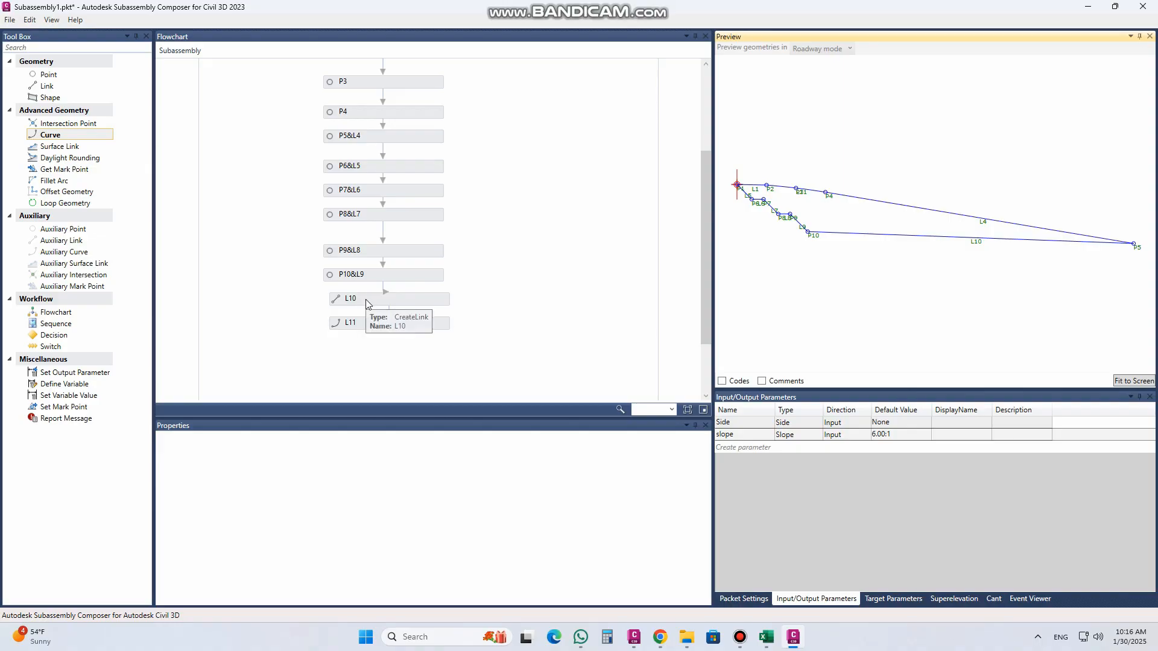
{"action": "left_click", "coordinate": [369, 301]}
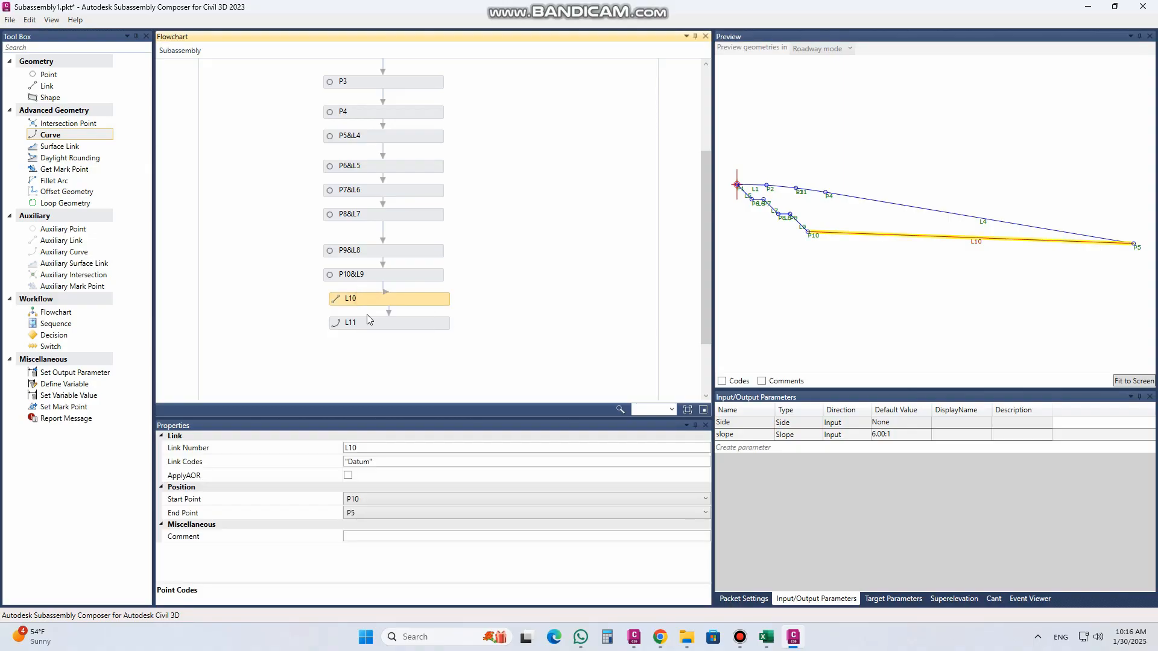
{"action": "left_click", "coordinate": [370, 321]}
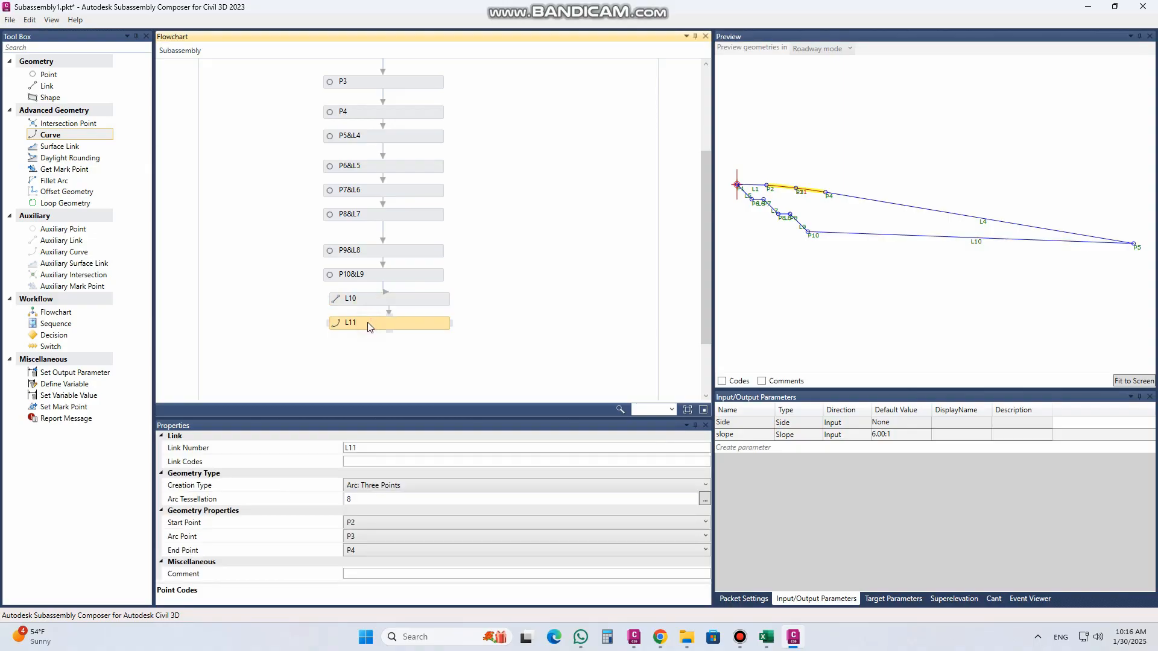
{"action": "left_click", "coordinate": [353, 500]}
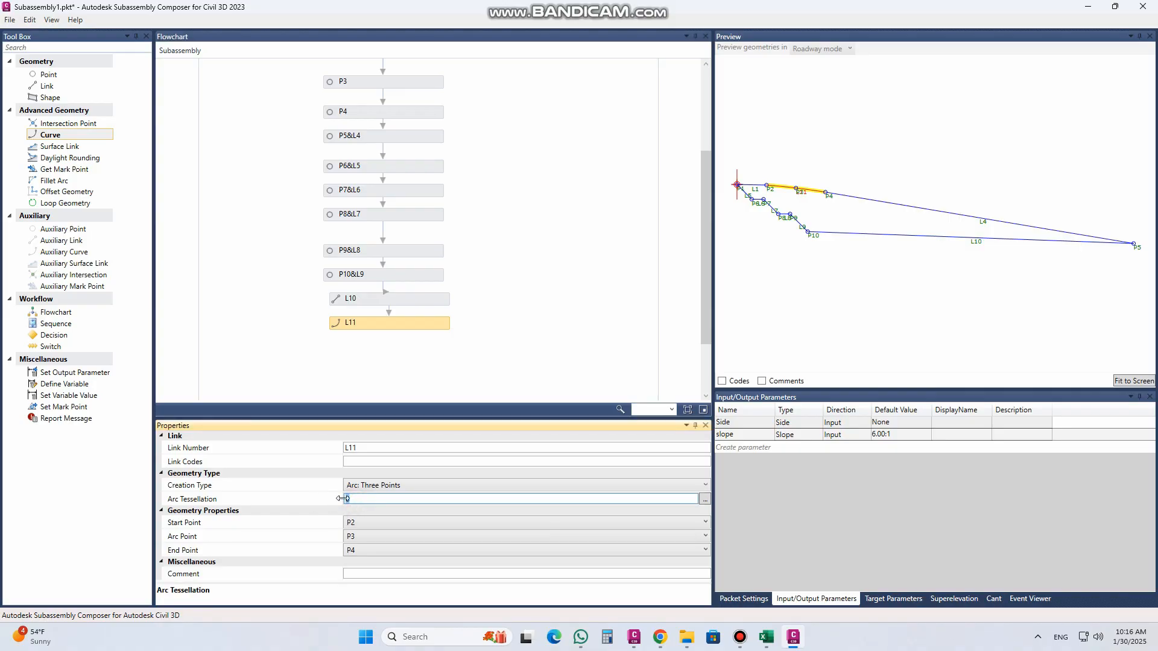
{"action": "type", "text": "15"}
Step: Assign the link code "Rounding" to the curve L11
{"action": "left_click", "coordinate": [366, 462]}
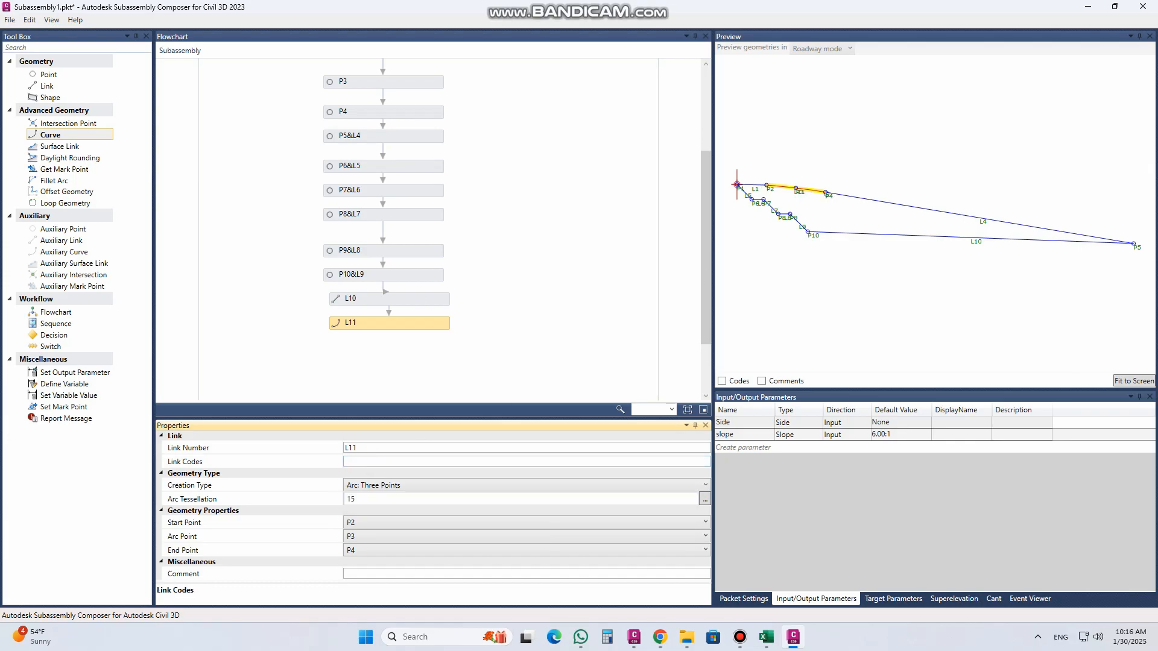
{"action": "left_click", "coordinate": [370, 465]}
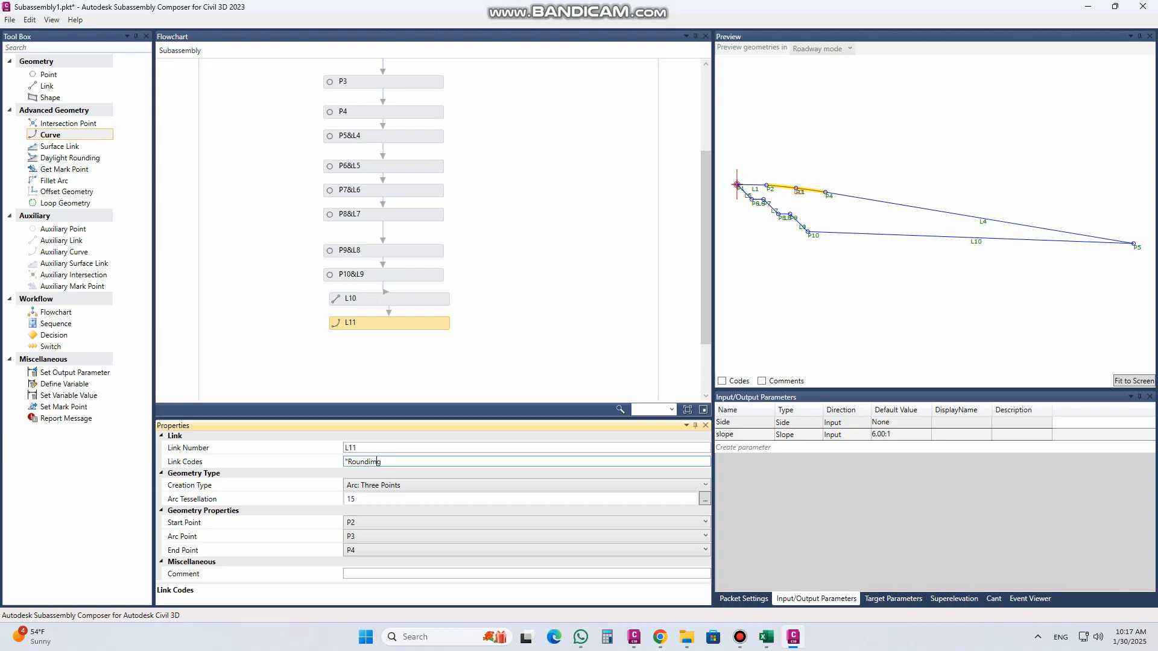
{"action": "key", "text": "BackSpace"}
Step: Add an input parameter named bottom with type Double
{"action": "left_click", "coordinate": [892, 235]}
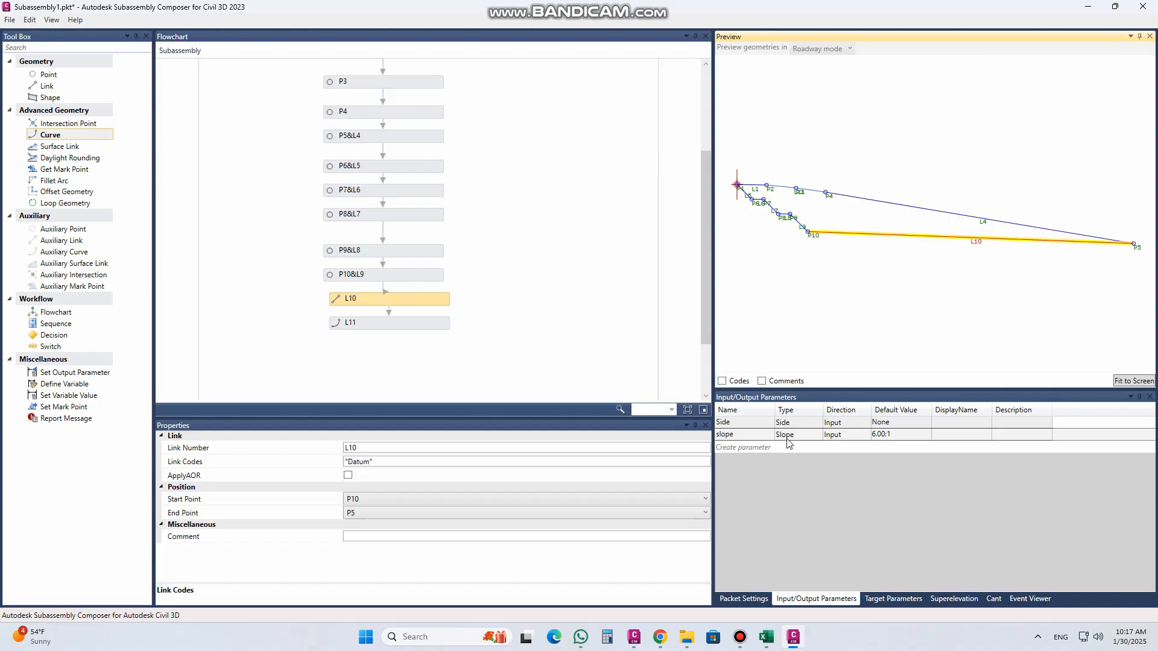
{"action": "left_click", "coordinate": [751, 447]}
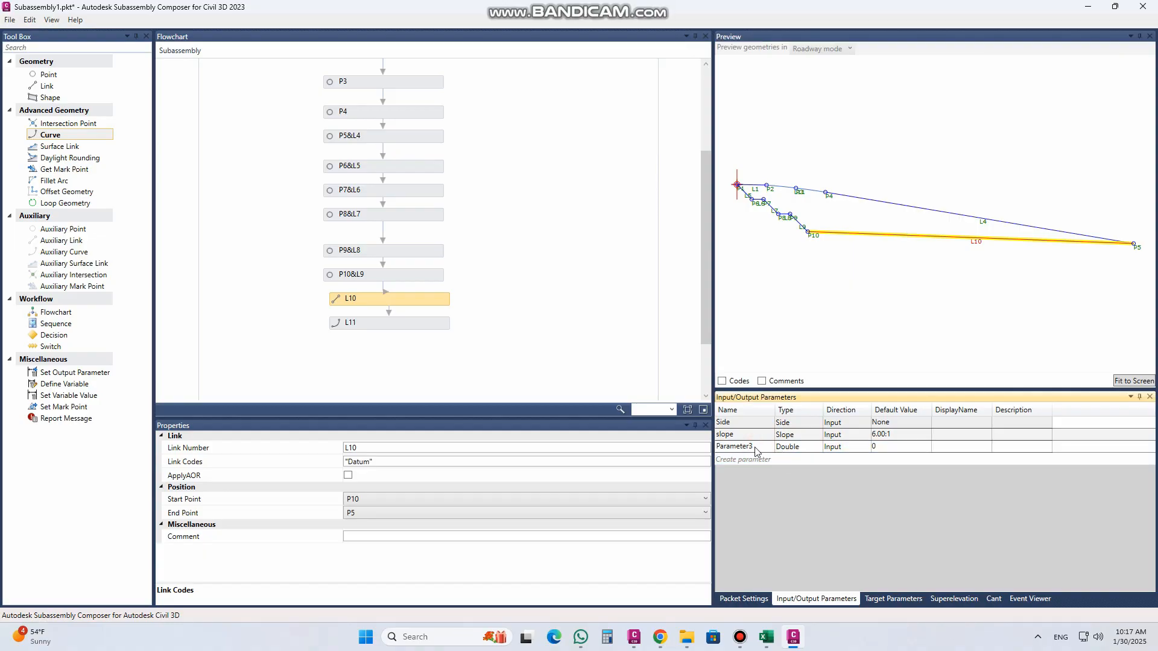
{"action": "left_click", "coordinate": [757, 448]}
{"action": "left_click", "coordinate": [760, 448]}
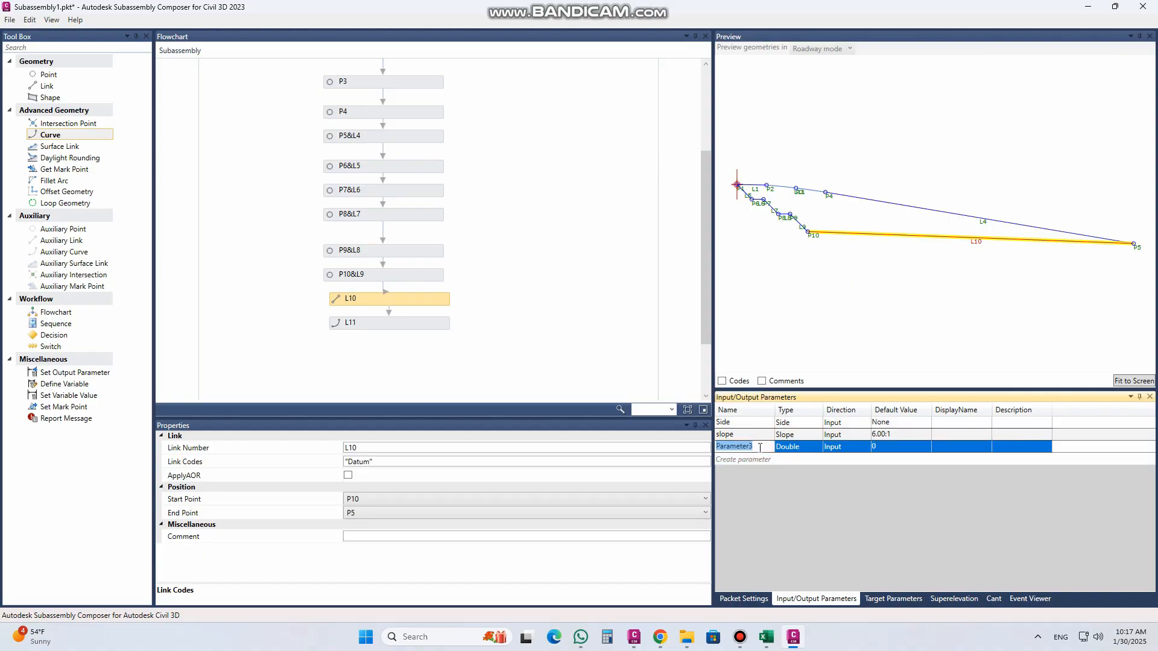
{"action": "type", "text": "bottom"}
{"action": "left_click", "coordinate": [883, 446]}
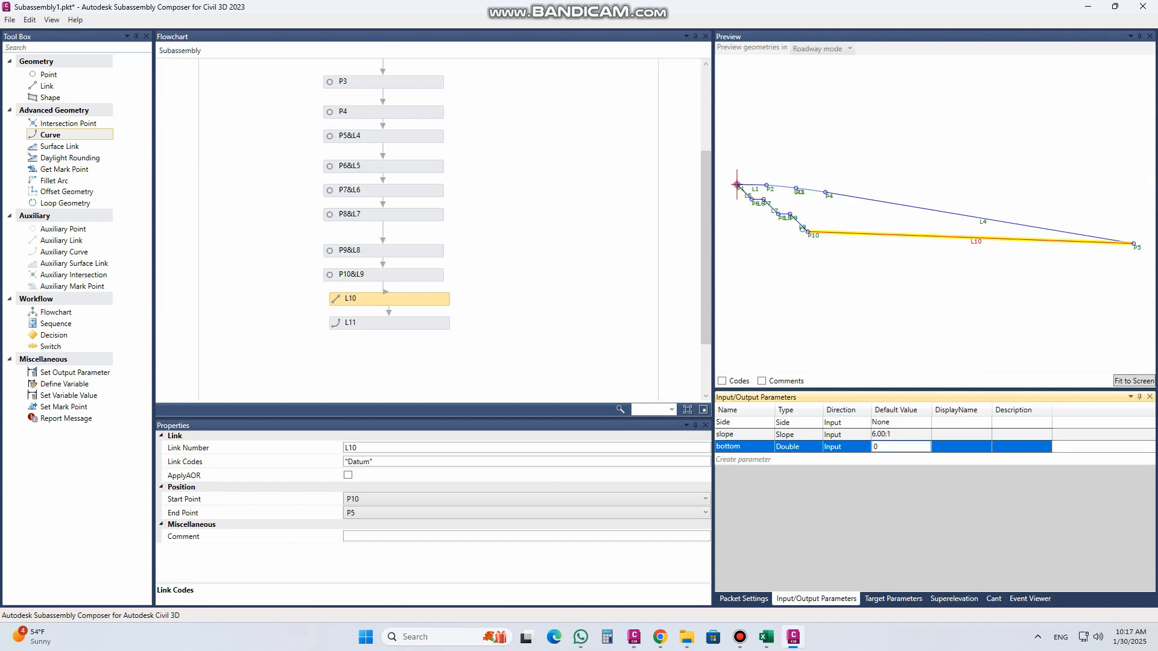
Step: Rename the bottom parameter to awc and set its default value to 0.25
{"action": "double_click", "coordinate": [747, 445]}
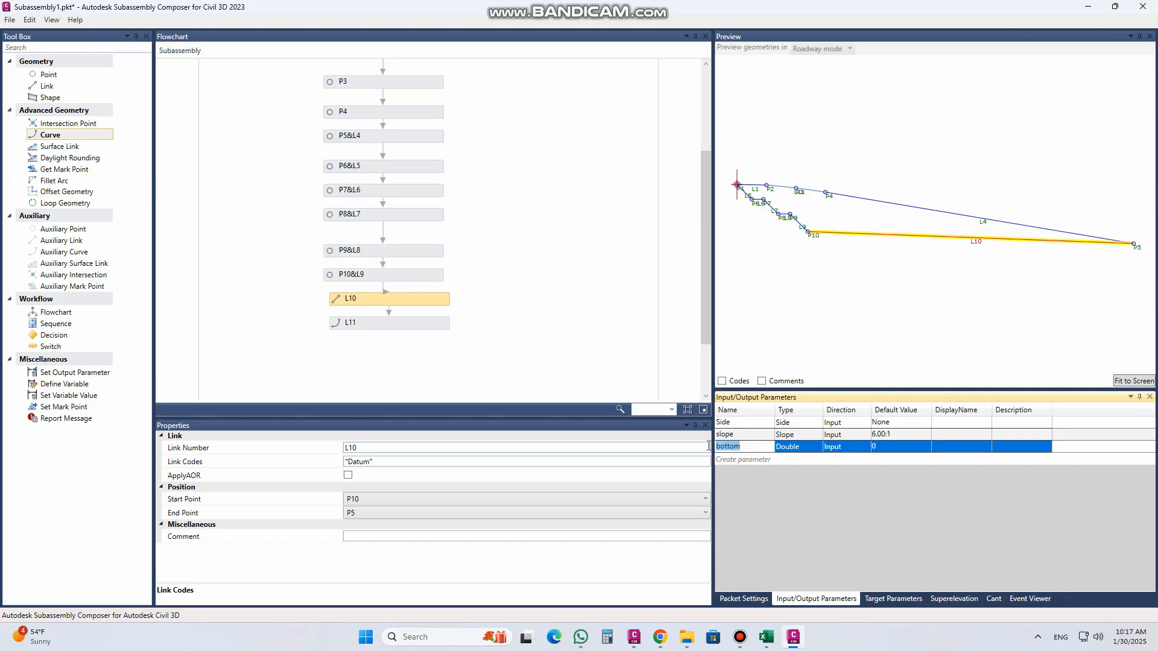
{"action": "type", "text": "awc"}
{"action": "key", "text": "Return"}
{"action": "left_click", "coordinate": [874, 447]}
{"action": "type", "text": "0.25"}
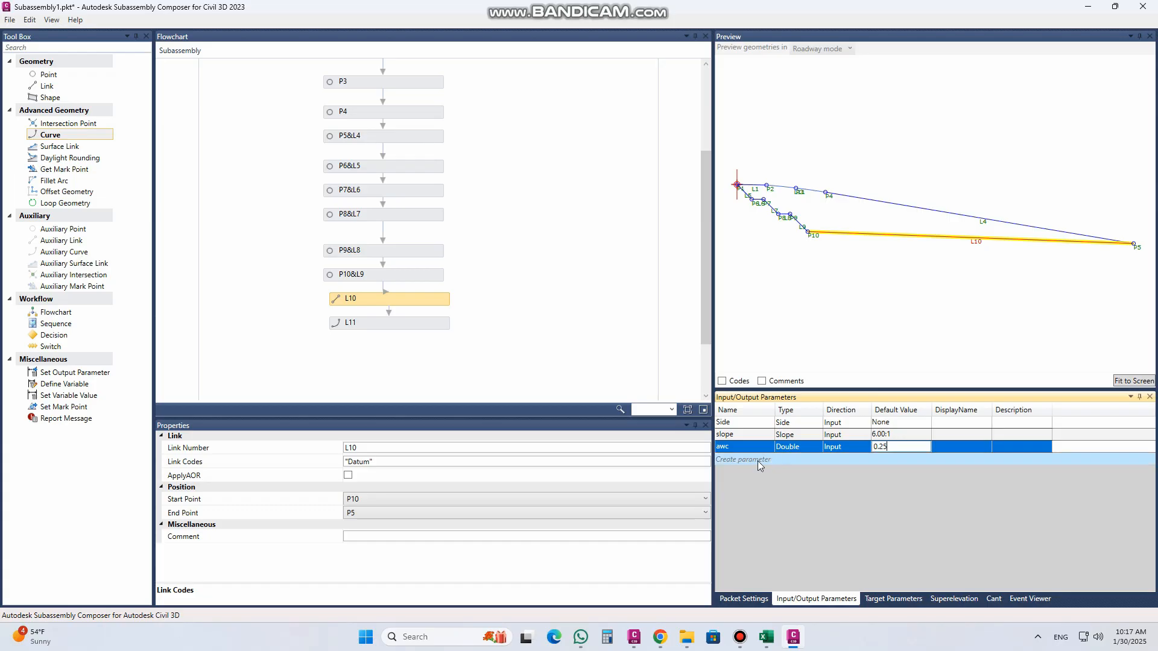
Step: Check P6's offsets and try to extend the awc parameter's name with a second word after a space
{"action": "left_click", "coordinate": [752, 199]}
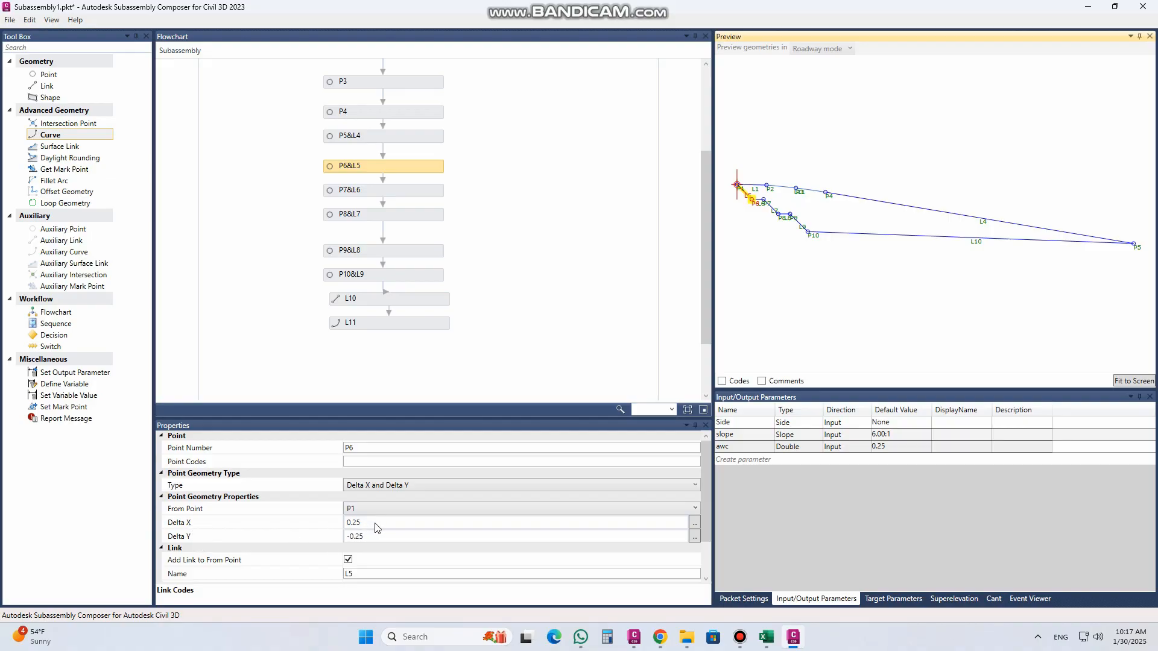
{"action": "left_click", "coordinate": [735, 447]}
{"action": "left_click", "coordinate": [736, 447]}
{"action": "left_click", "coordinate": [736, 448]}
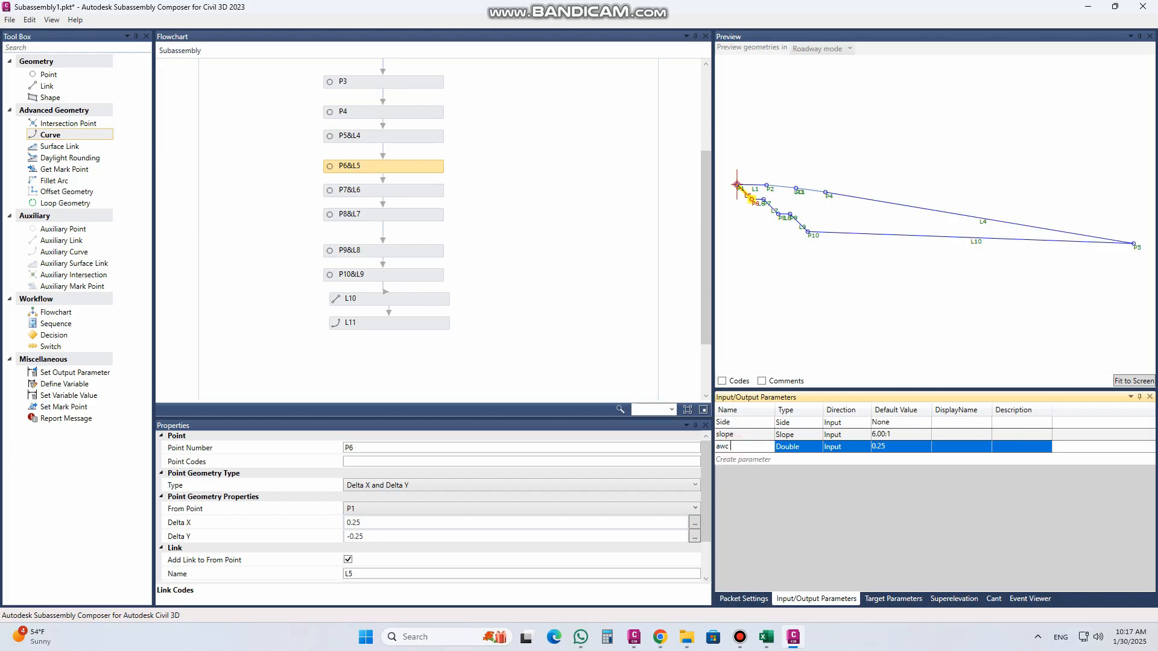
{"action": "left_click", "coordinate": [751, 458]}
{"action": "left_click", "coordinate": [672, 366]}
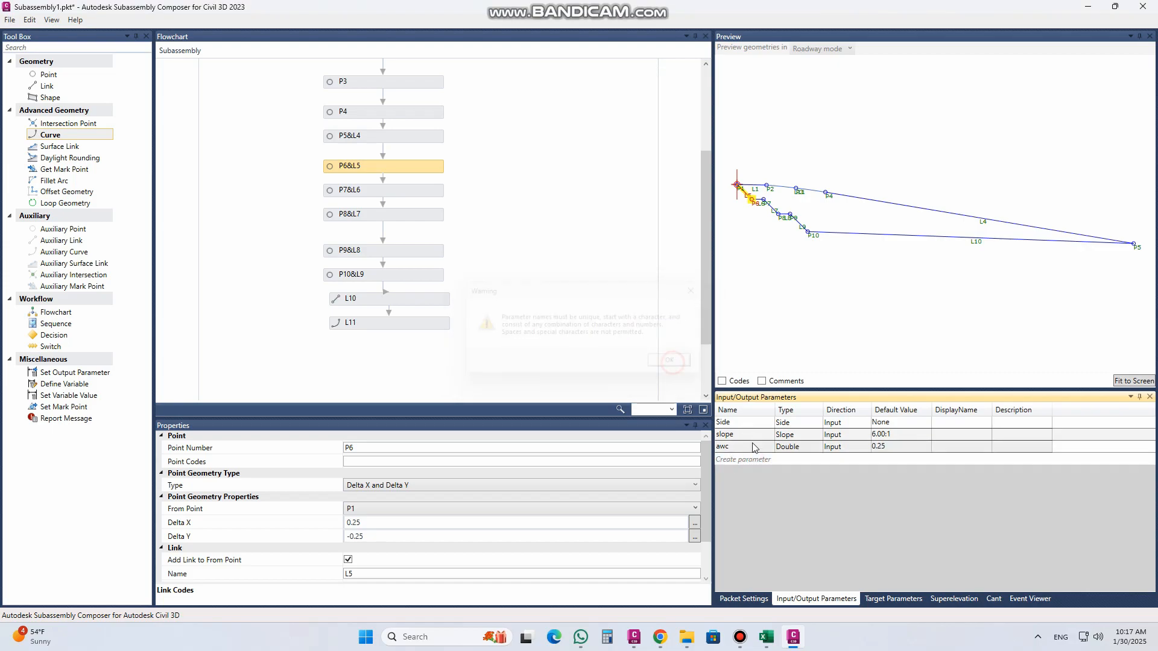
Step: Rename the awc parameter to awcthick
{"action": "left_click", "coordinate": [731, 448]}
{"action": "left_click", "coordinate": [731, 447]}
{"action": "left_click", "coordinate": [734, 449]}
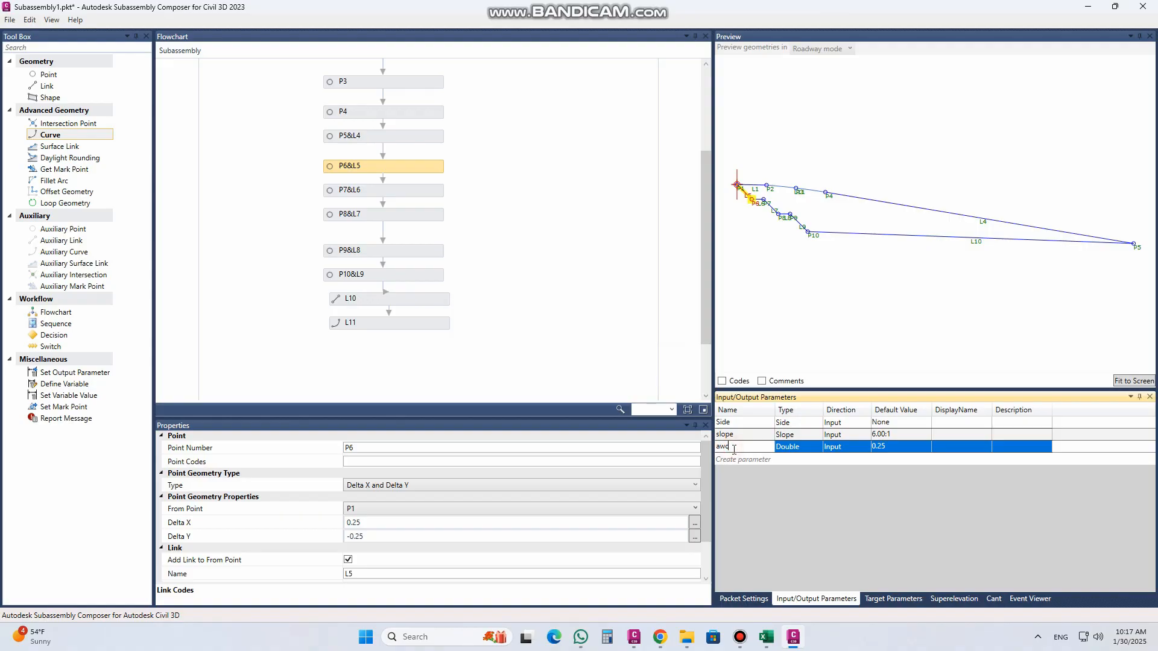
{"action": "type", "text": "thick"}
Step: Add a Double input parameter named AWCslope with a default value of 0.25
{"action": "left_click", "coordinate": [758, 461]}
{"action": "left_click", "coordinate": [751, 459]}
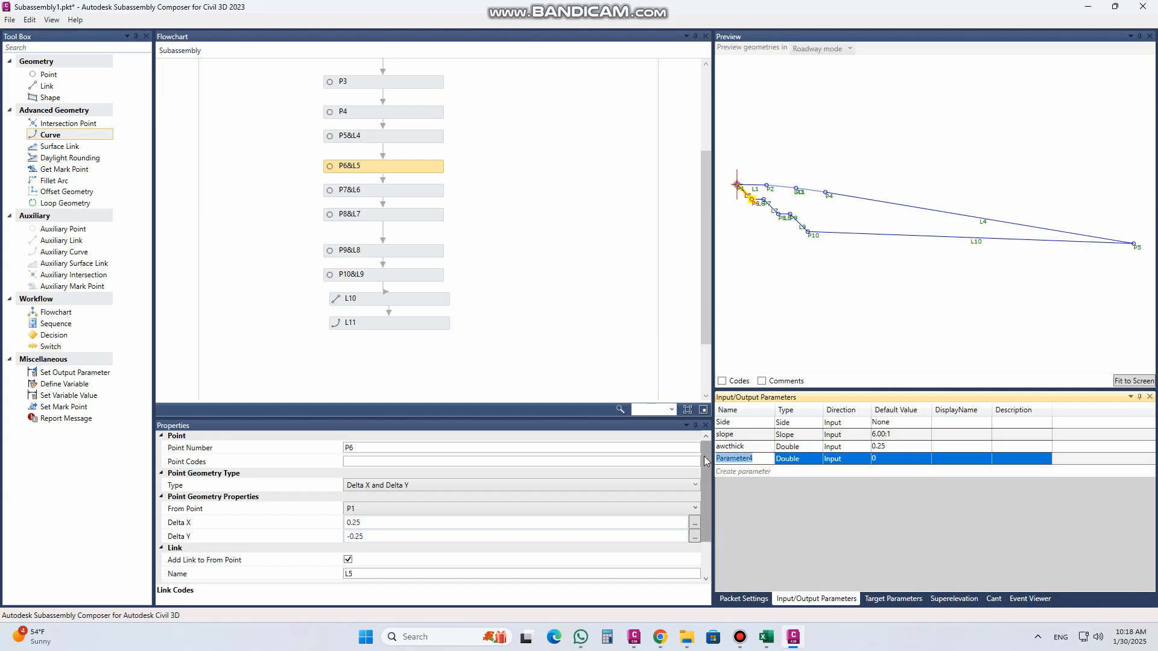
{"action": "type", "text": "AWCslope"}
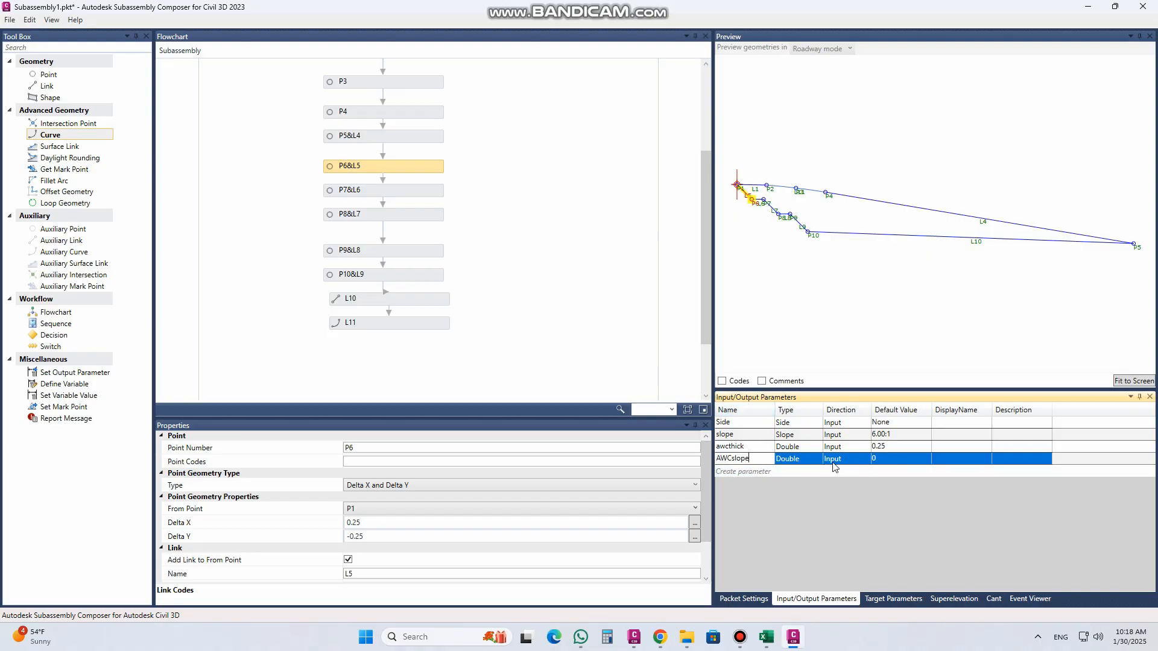
{"action": "left_click", "coordinate": [815, 462]}
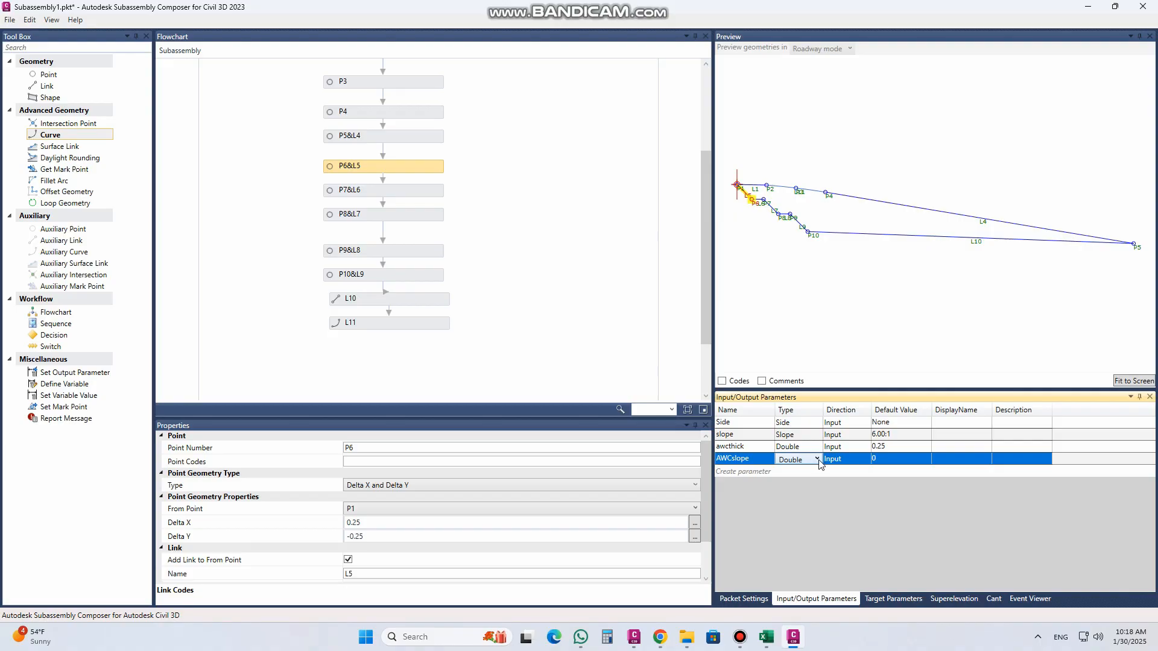
{"action": "left_click", "coordinate": [818, 461]}
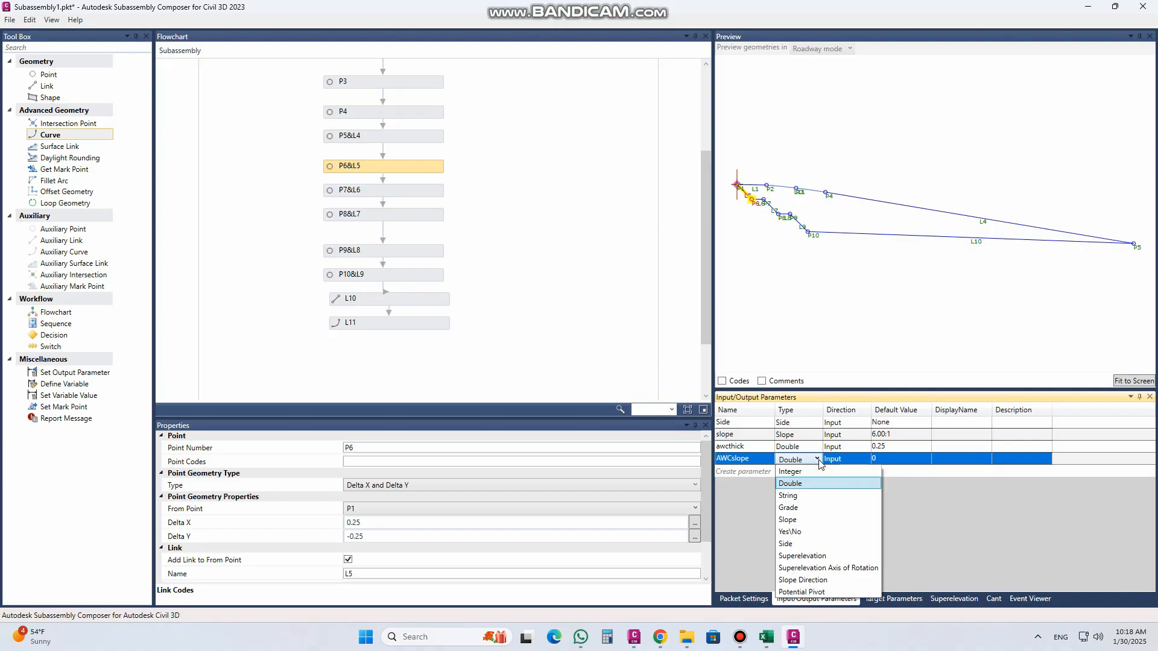
{"action": "left_click", "coordinate": [807, 402]}
{"action": "left_click", "coordinate": [884, 459]}
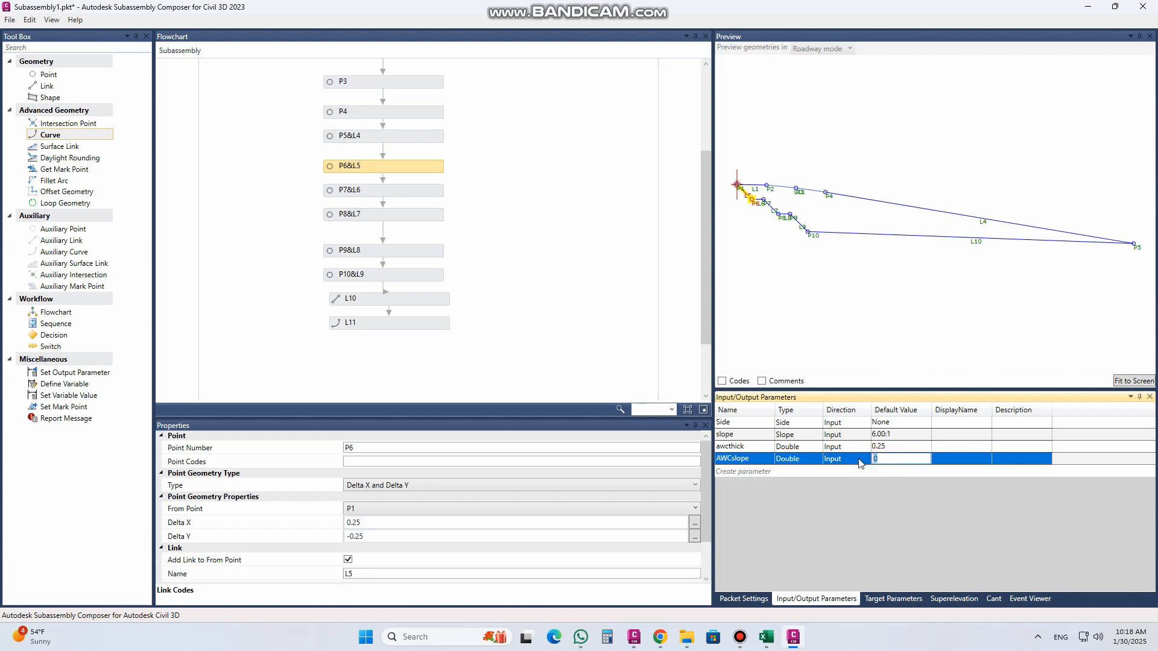
{"action": "type", "text": ".25"}
{"action": "key", "text": "Return"}
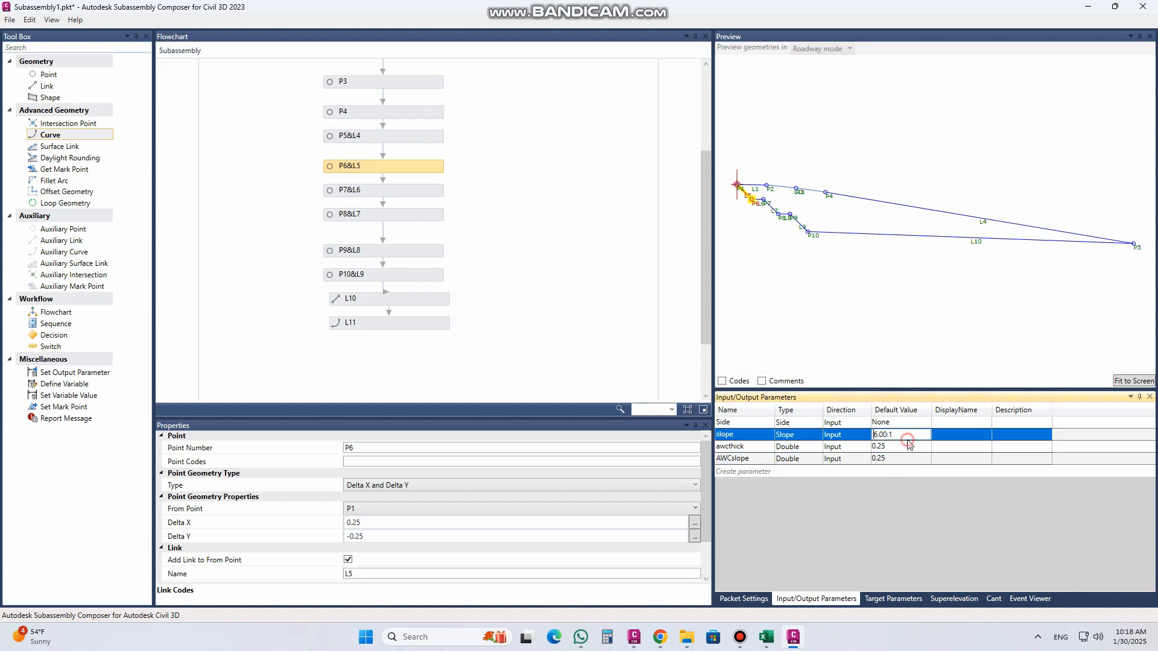
Step: Drive point P6's offsets with parameters, setting Delta X to awcthick and Delta Y to -AWCslope
{"action": "left_click", "coordinate": [748, 449]}
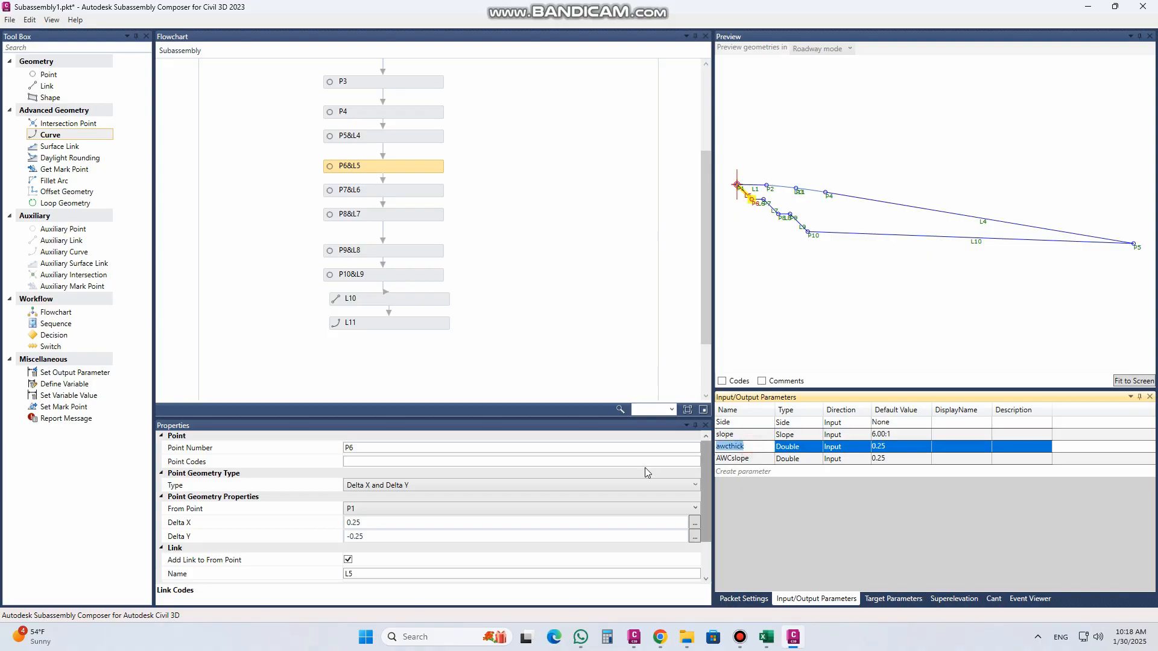
{"action": "left_click", "coordinate": [389, 523]}
{"action": "type", "text": "awcthick"}
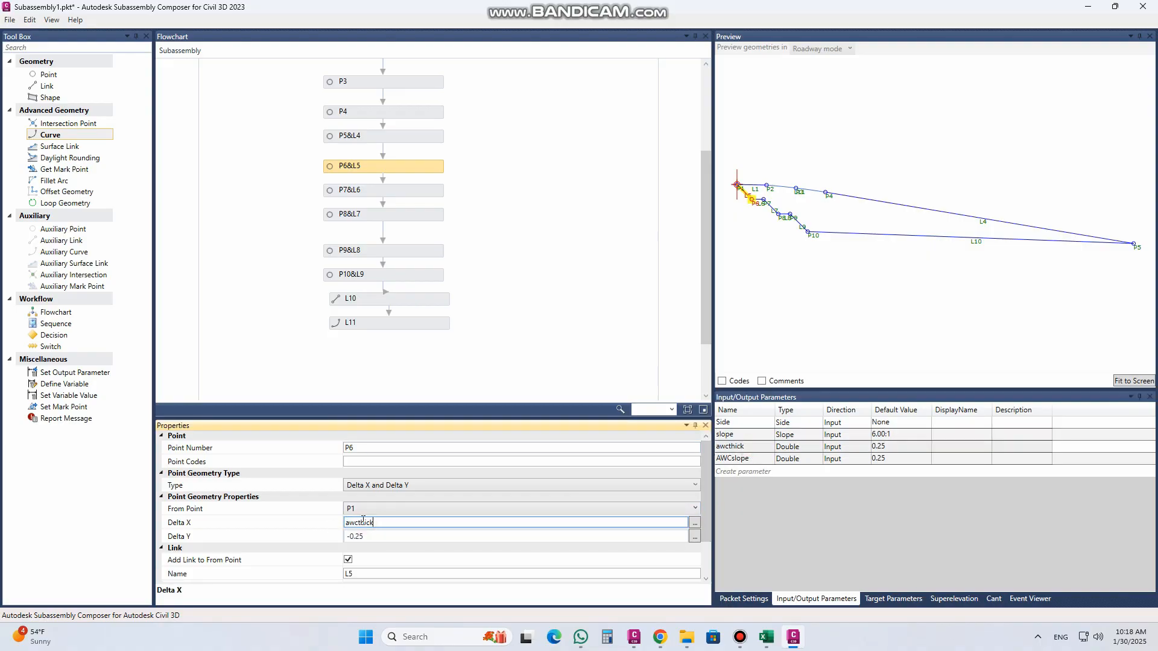
{"action": "left_click", "coordinate": [748, 459]}
{"action": "key", "text": "ctrl+c"}
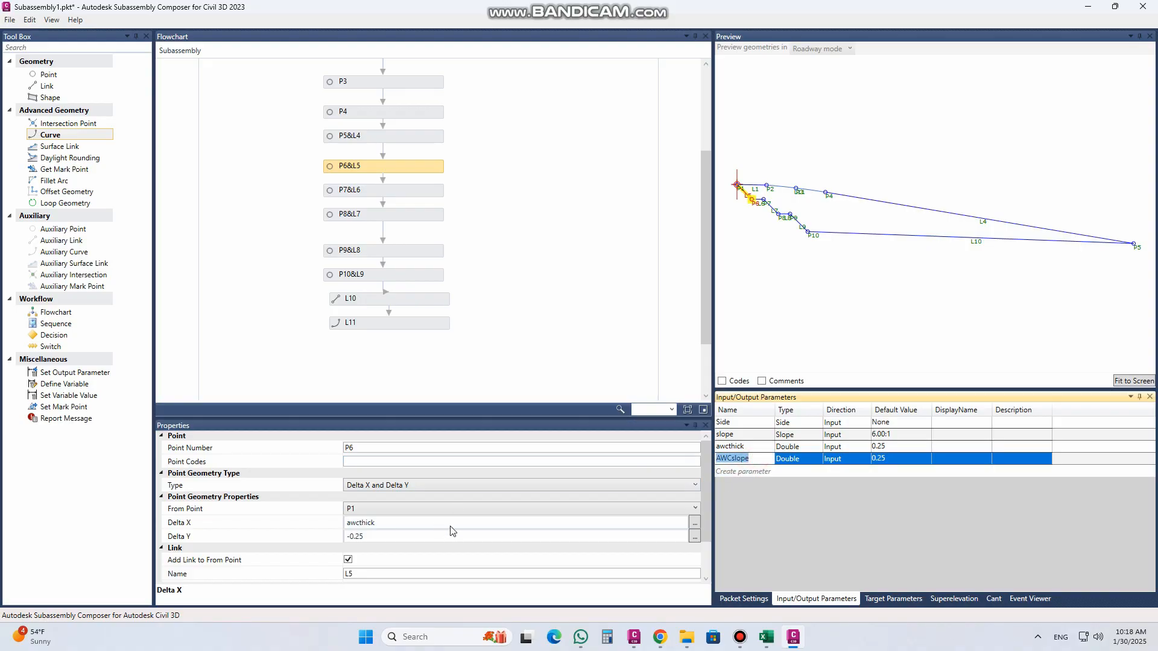
{"action": "left_click", "coordinate": [356, 535]}
{"action": "left_click_drag", "start_coordinate": [350, 535], "coordinate": [375, 541]}
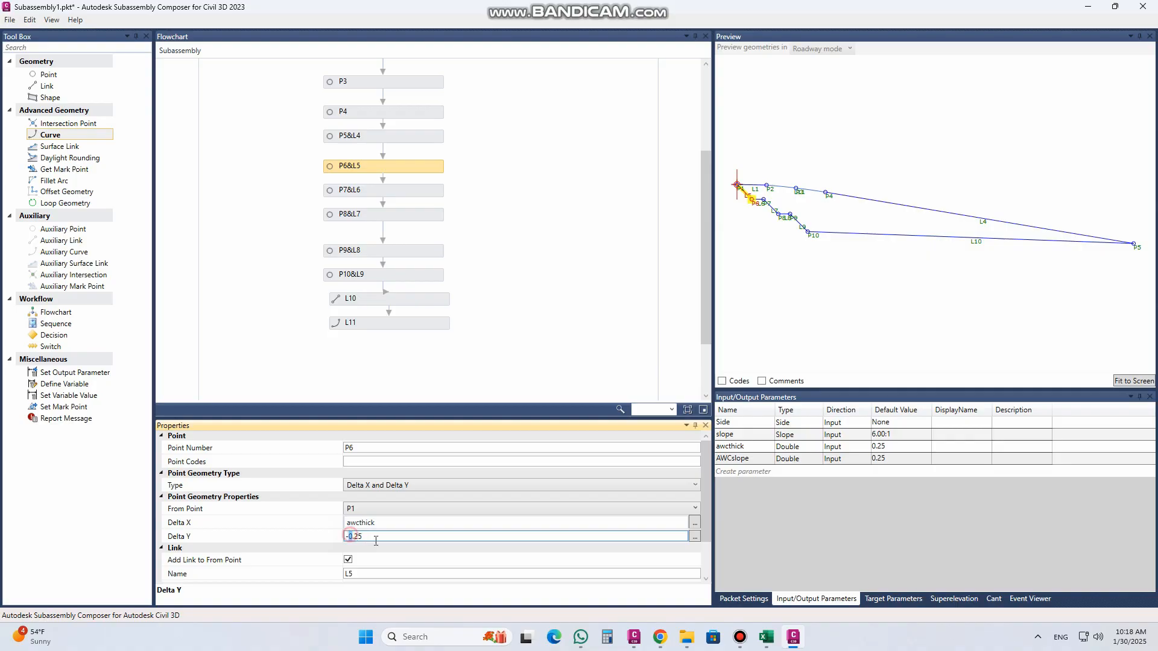
{"action": "key", "text": "ctrl+v"}
{"action": "left_click", "coordinate": [396, 525]}
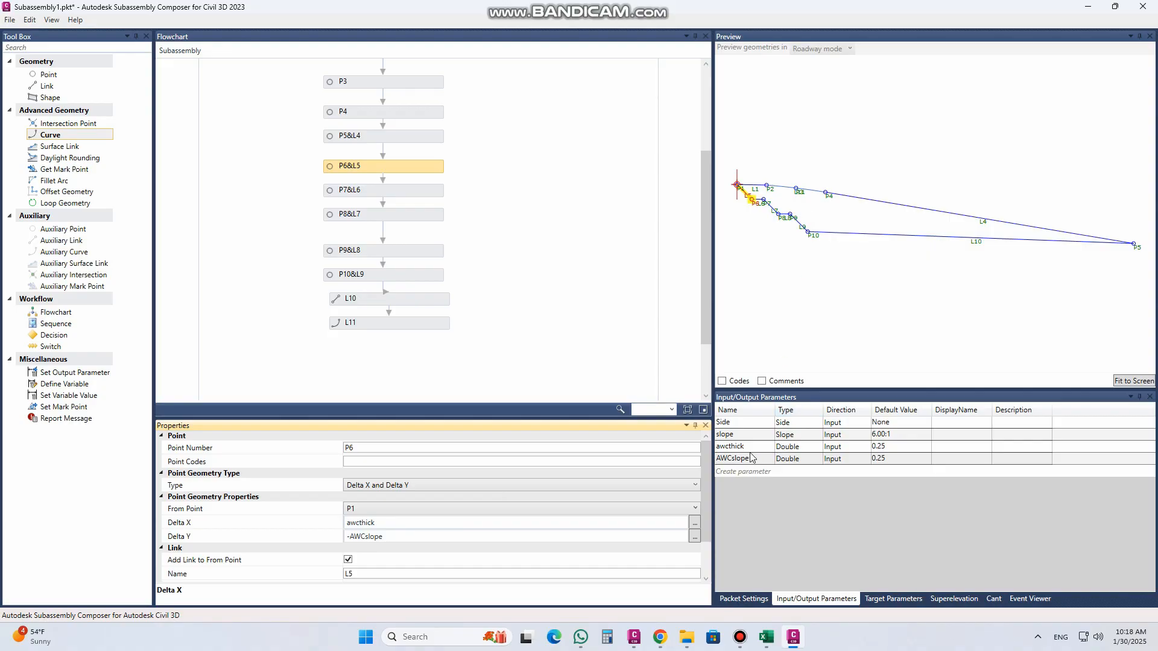
Step: Test the awcthick parameter with a default value of 0.3, and restore it to 0.25
{"action": "left_click", "coordinate": [881, 447]}
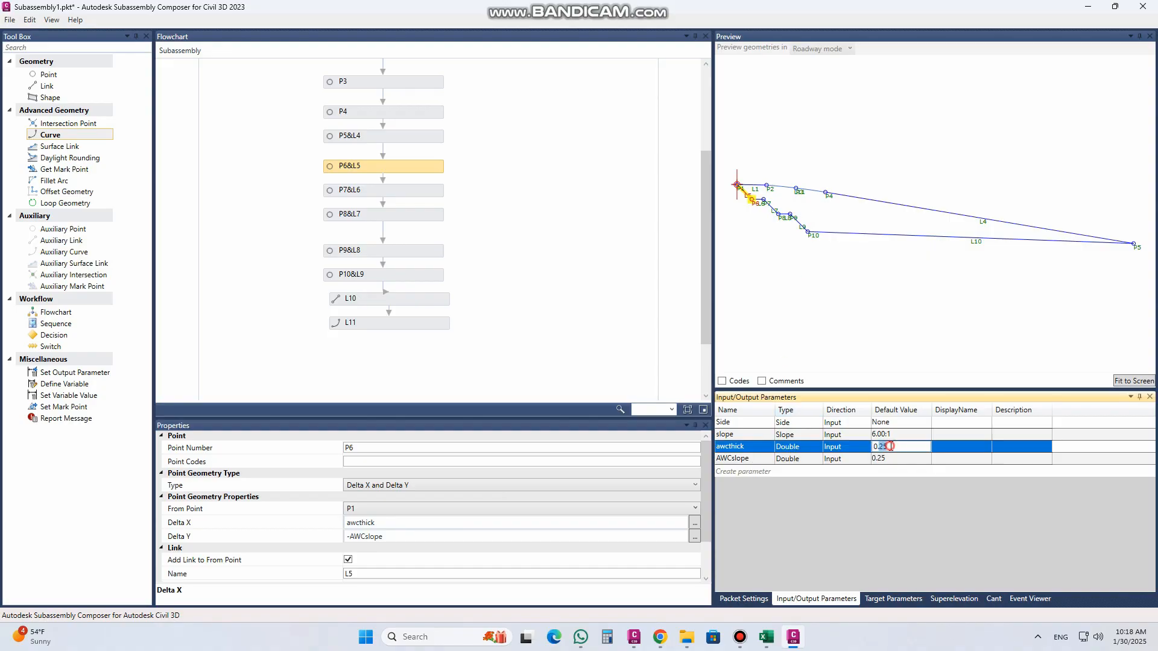
{"action": "type", "text": "0.3"}
{"action": "left_click", "coordinate": [894, 459]}
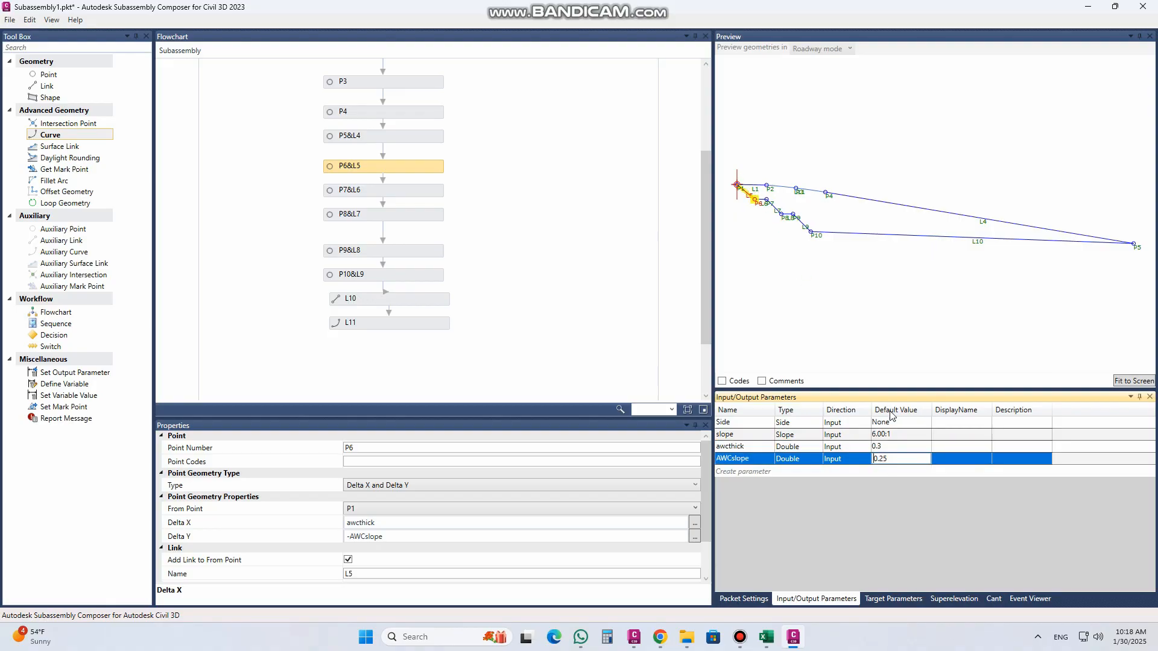
{"action": "left_click", "coordinate": [891, 447]}
{"action": "type", "text": "0.25"}
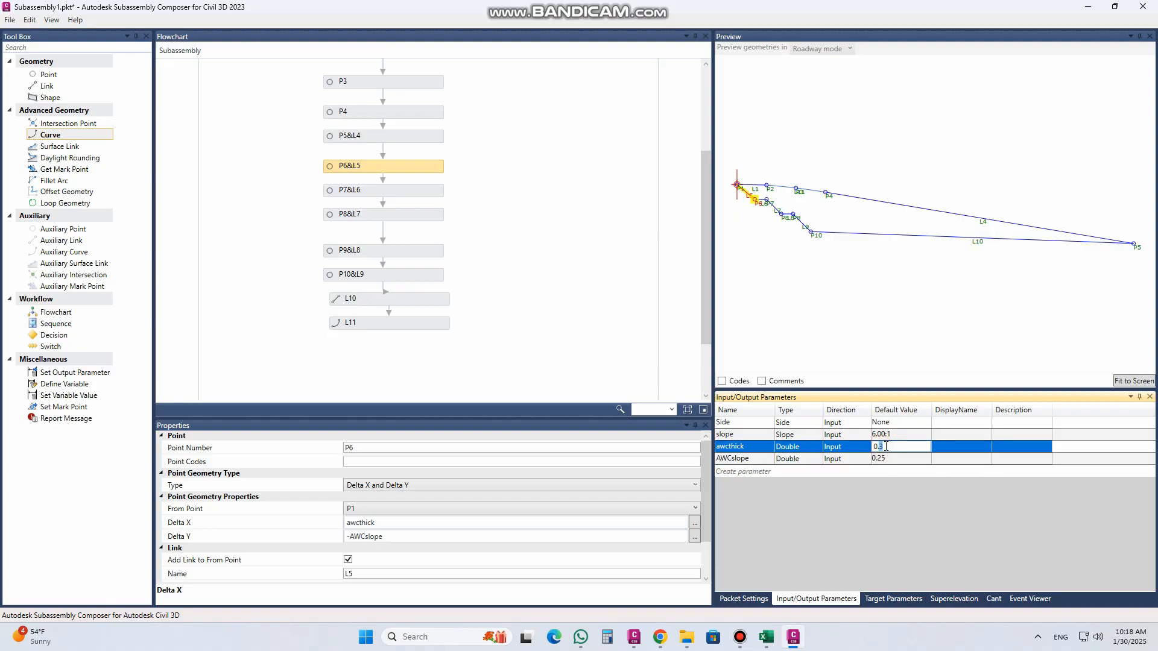
{"action": "left_click", "coordinate": [765, 458]}
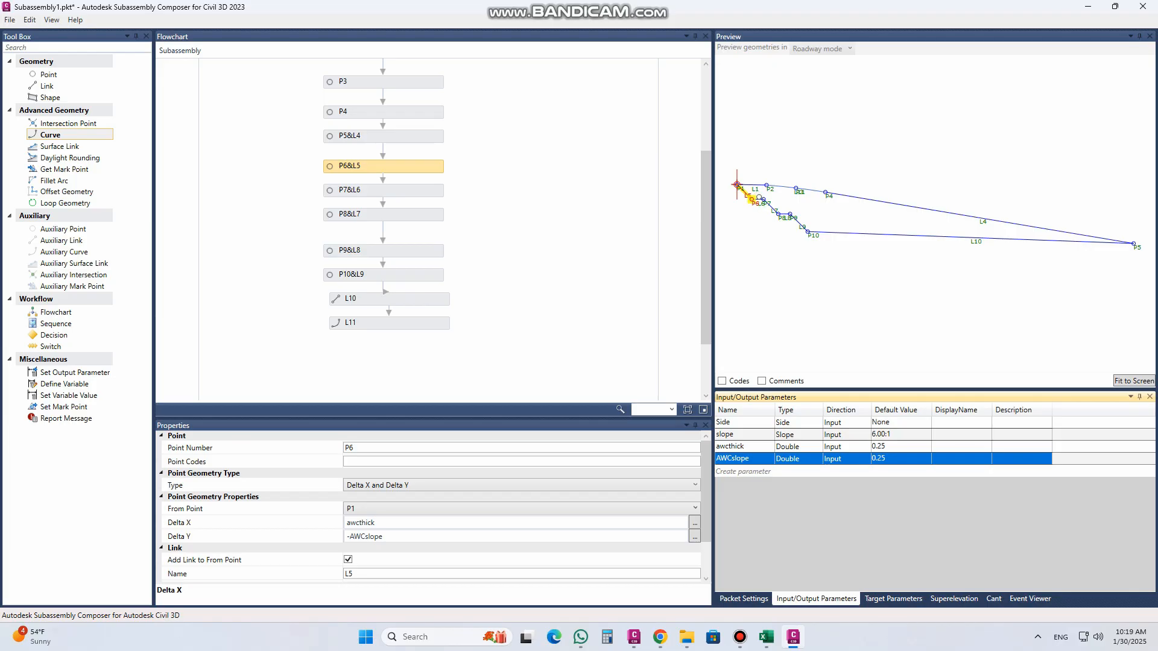
Step: Add a Double input parameter named outereadge with a default value of 0.2
{"action": "left_click", "coordinate": [749, 472]}
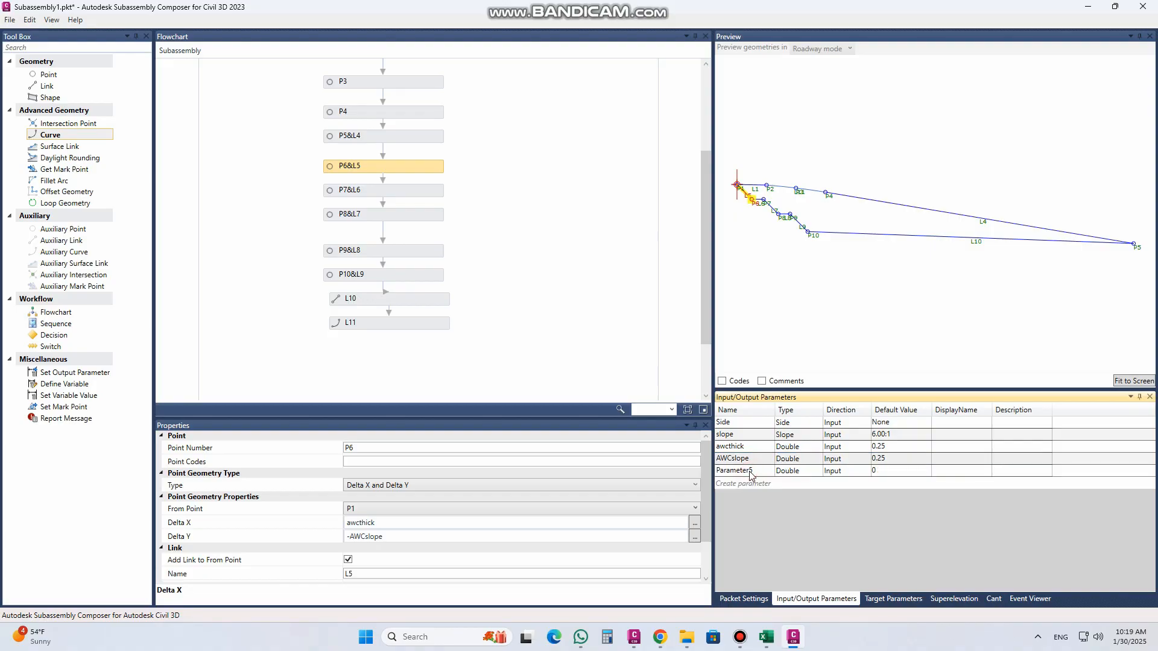
{"action": "left_click", "coordinate": [749, 472]}
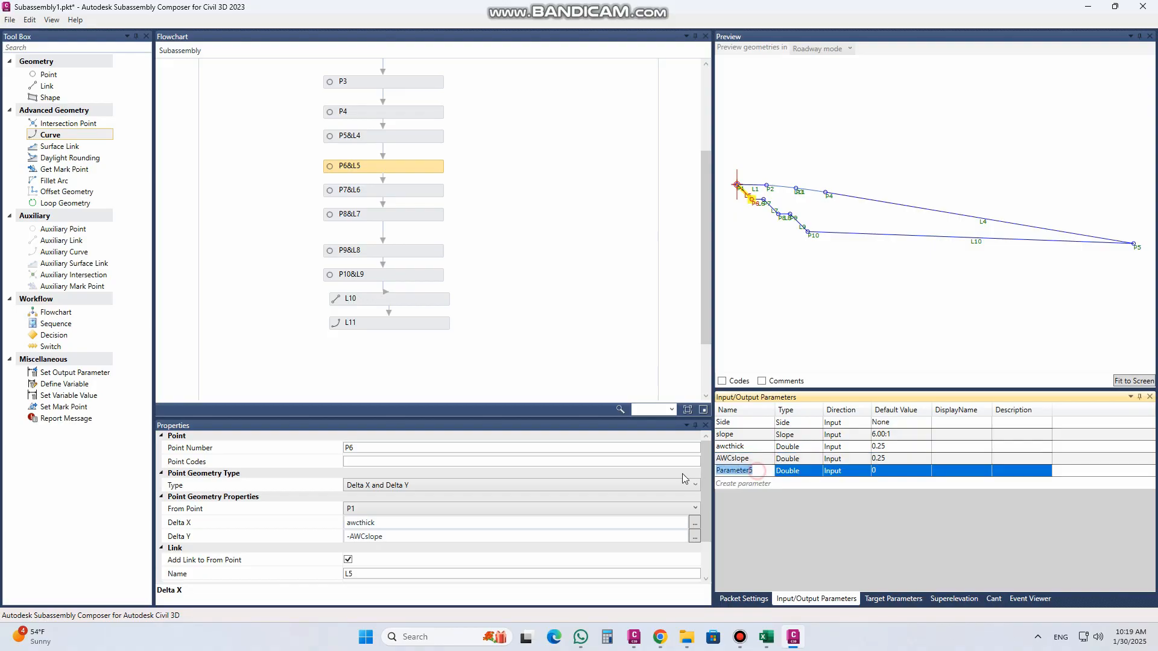
{"action": "type", "text": "outereadge"}
{"action": "left_click", "coordinate": [875, 471]}
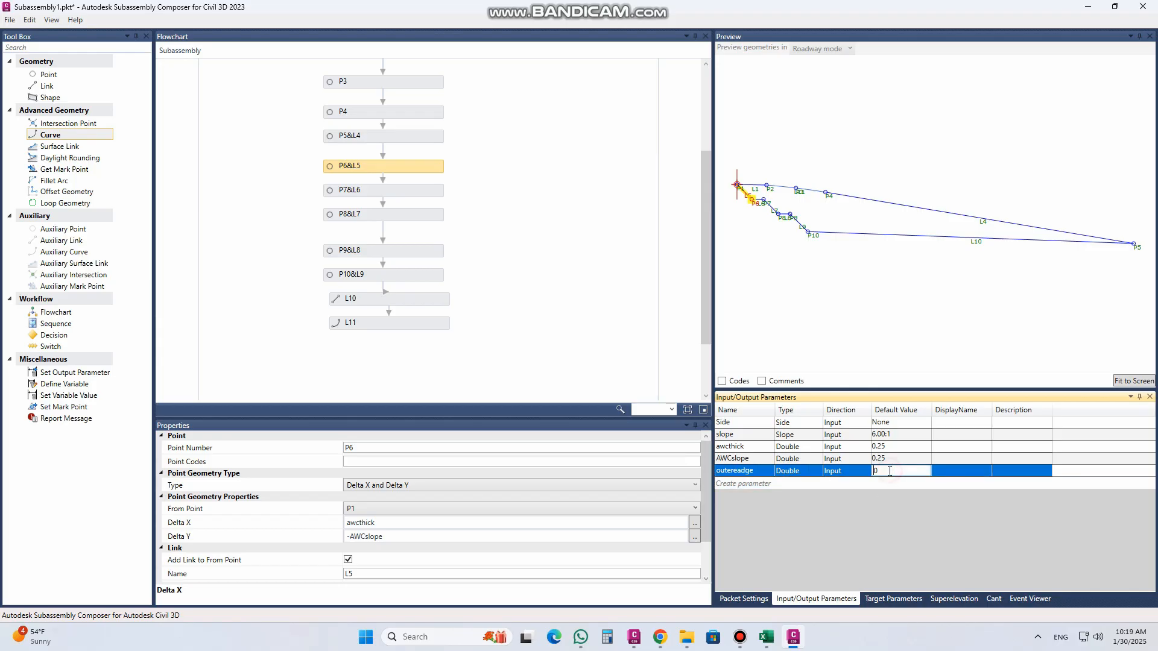
{"action": "left_click", "coordinate": [872, 472]}
{"action": "type", "text": ".2"}
Step: Copy the outereadge parameter name and use it as Delta X of point P7
{"action": "left_click", "coordinate": [743, 472]}
{"action": "double_click", "coordinate": [743, 471]}
{"action": "key", "text": "ctrl+c"}
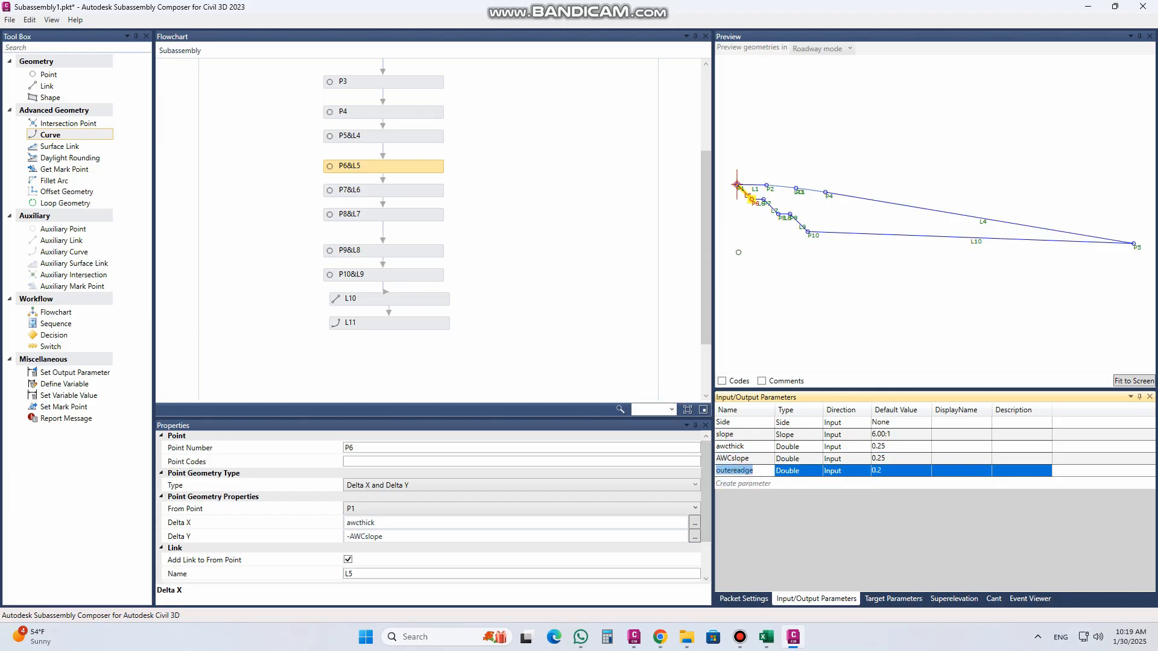
{"action": "left_click", "coordinate": [758, 201]}
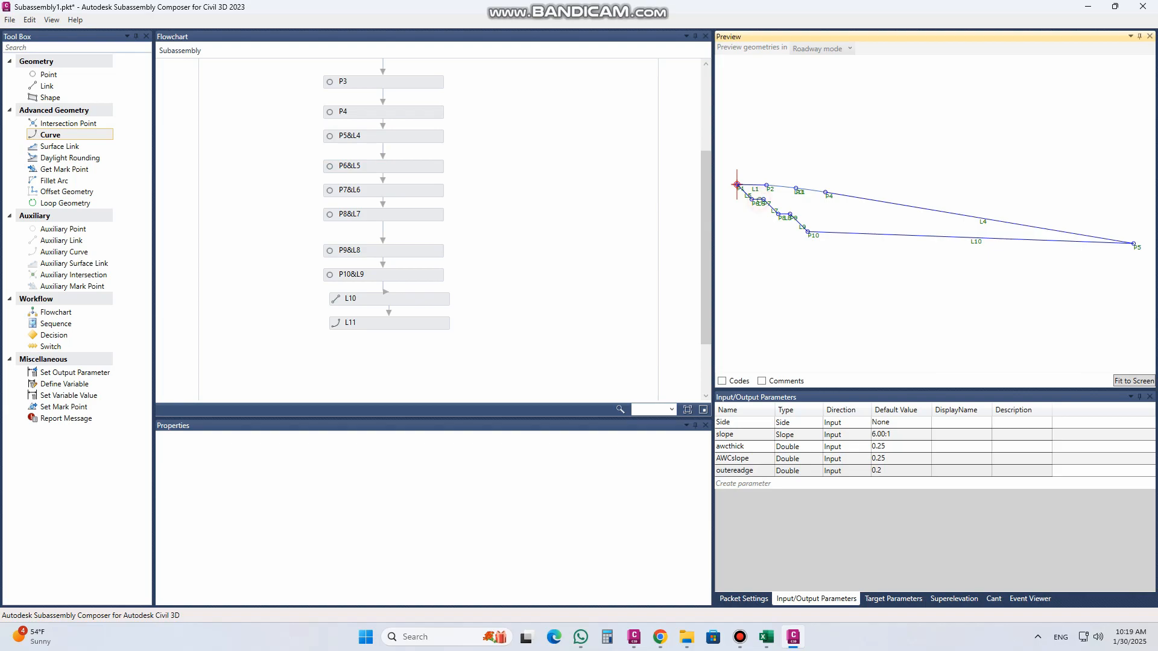
{"action": "left_click", "coordinate": [351, 137]}
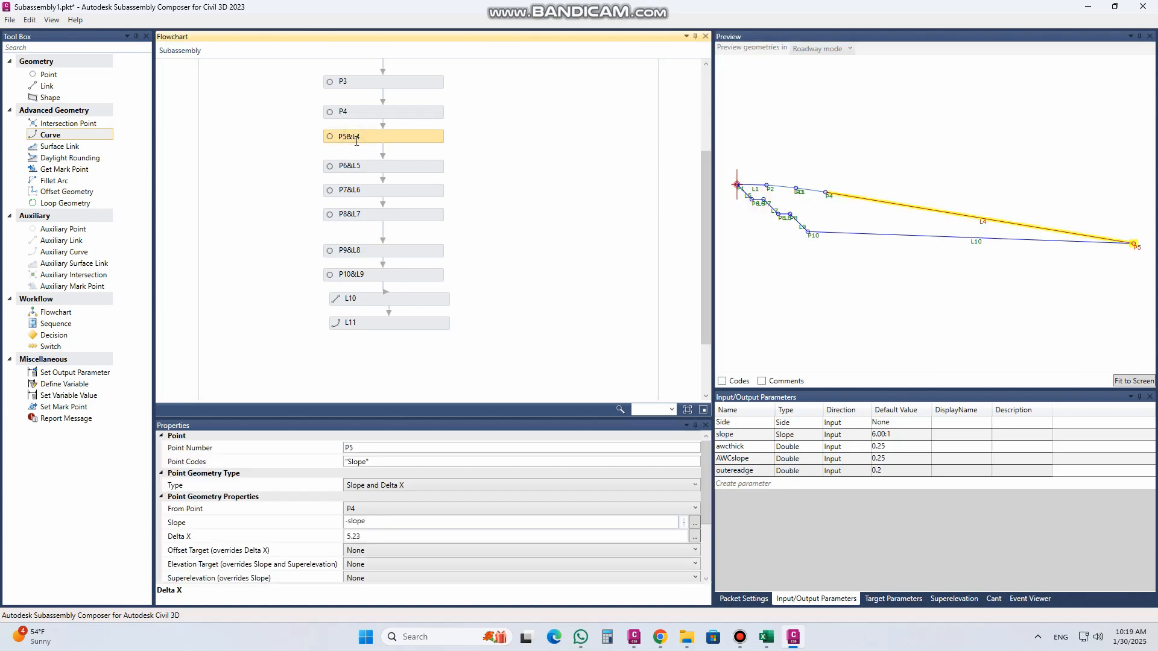
{"action": "left_click", "coordinate": [353, 188]}
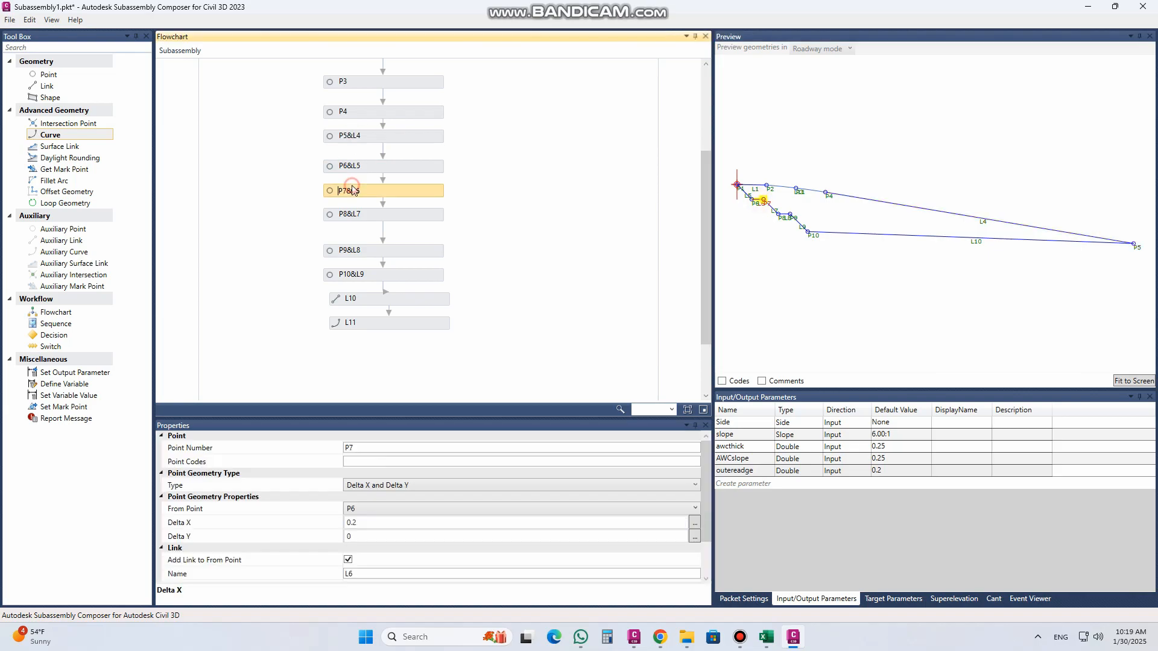
{"action": "left_click", "coordinate": [366, 523]}
{"action": "key", "text": "ctrl+v"}
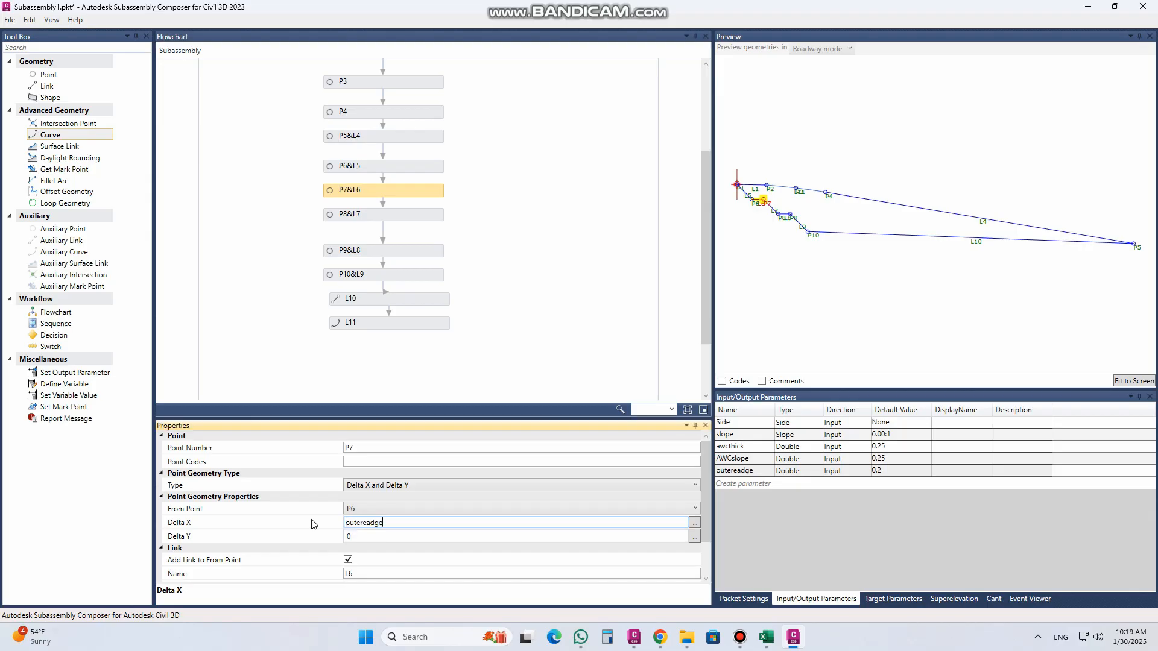
Step: Set the default value of the outereadge parameter to 0.3
{"action": "left_click", "coordinate": [888, 470]}
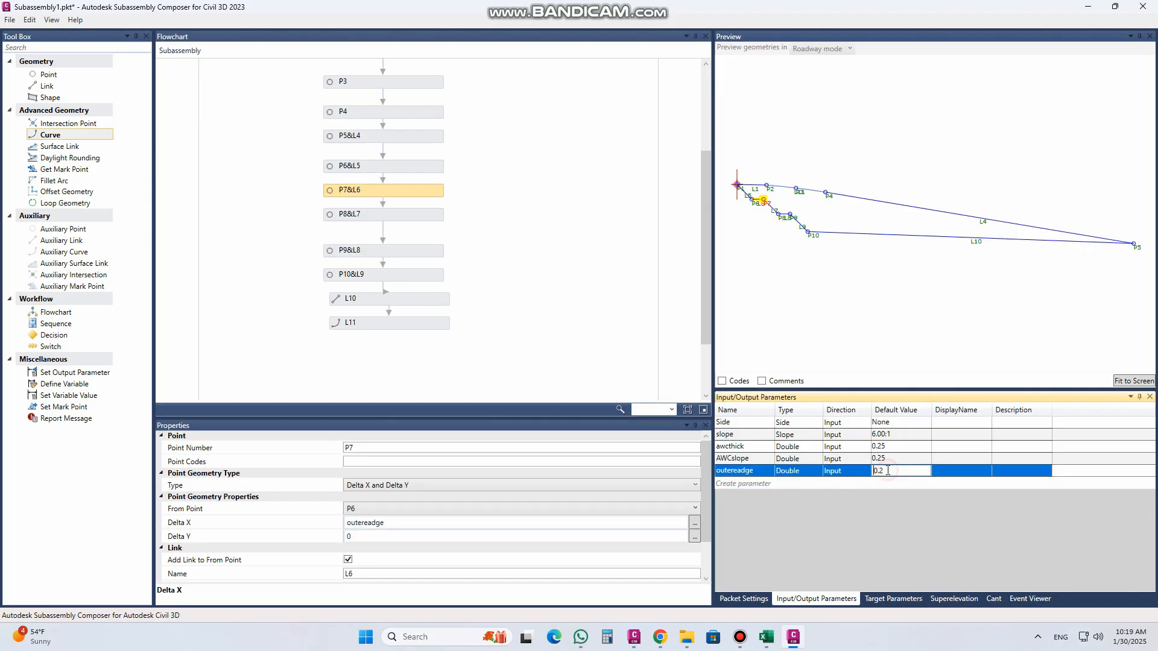
{"action": "left_click", "coordinate": [879, 472]}
{"action": "left_click", "coordinate": [881, 471]}
{"action": "left_click_drag", "start_coordinate": [880, 471], "coordinate": [886, 471]}
{"action": "type", "text": "3"}
{"action": "left_click", "coordinate": [885, 459]}
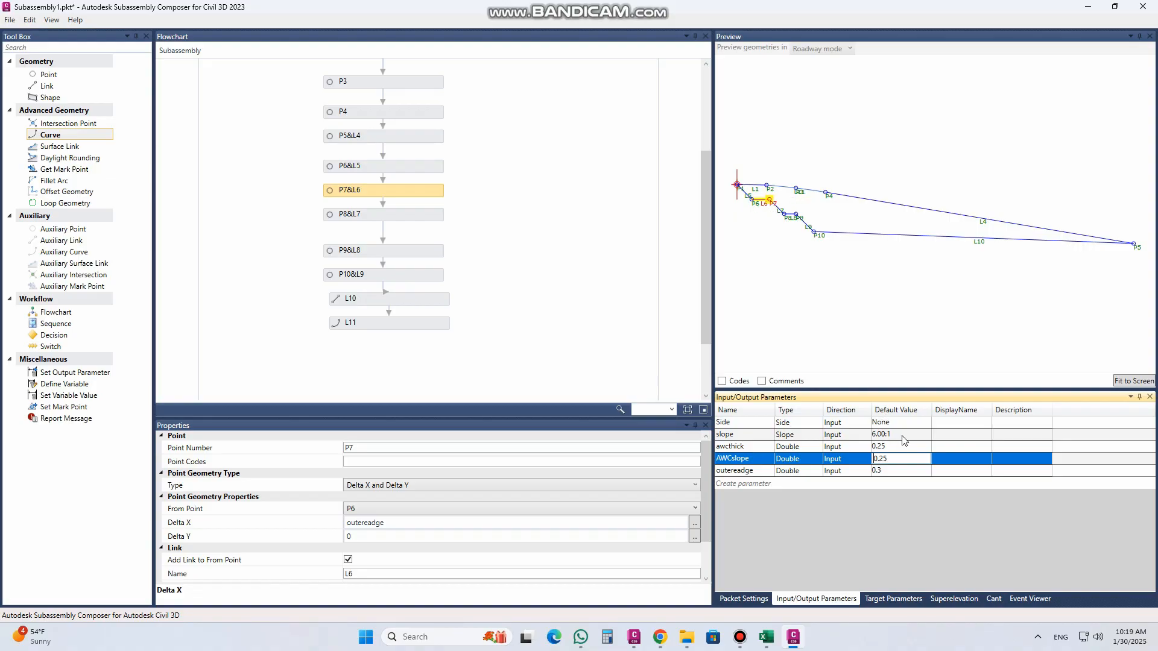
Step: Set point P9's Delta X to the outereadge parameter
{"action": "left_click", "coordinate": [728, 471]}
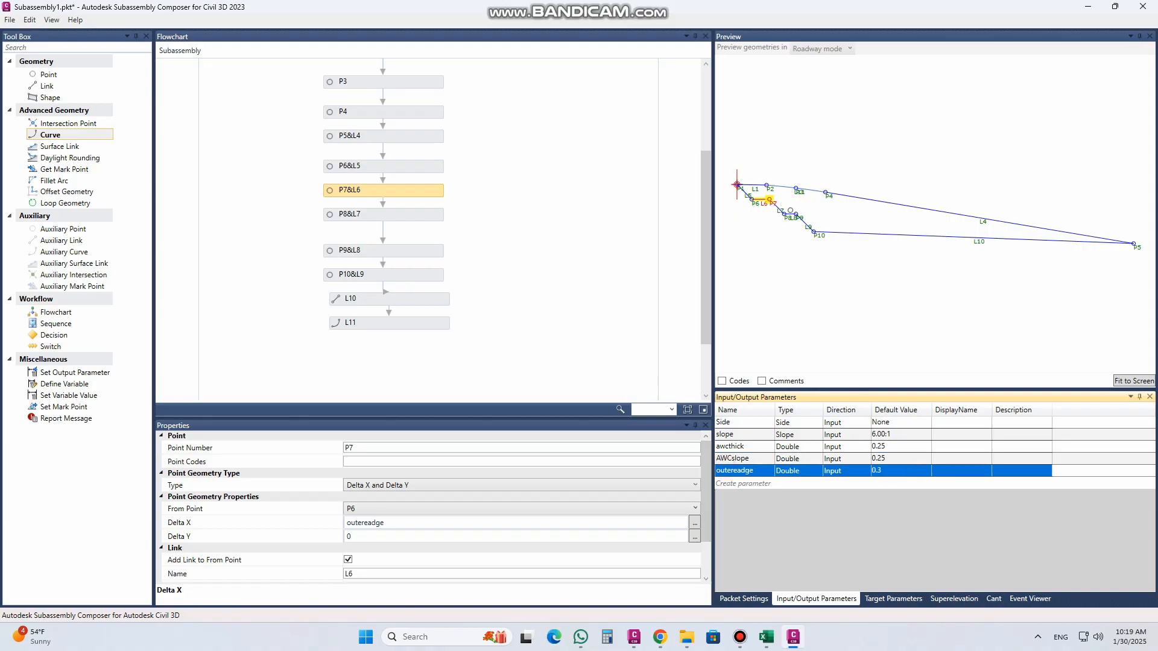
{"action": "left_click", "coordinate": [790, 211]}
{"action": "scroll", "coordinate": [785, 202], "scroll_direction": "up", "scroll_amount": 1}
{"action": "scroll", "coordinate": [871, 233], "scroll_direction": "up", "scroll_amount": 3}
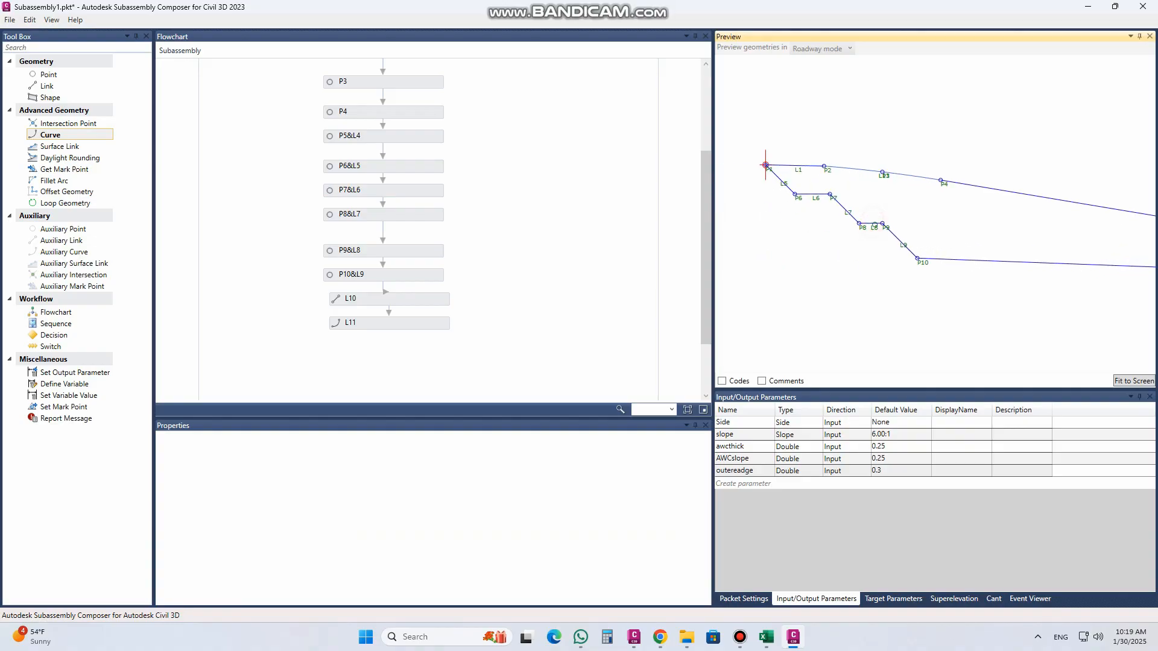
{"action": "left_click", "coordinate": [874, 223]}
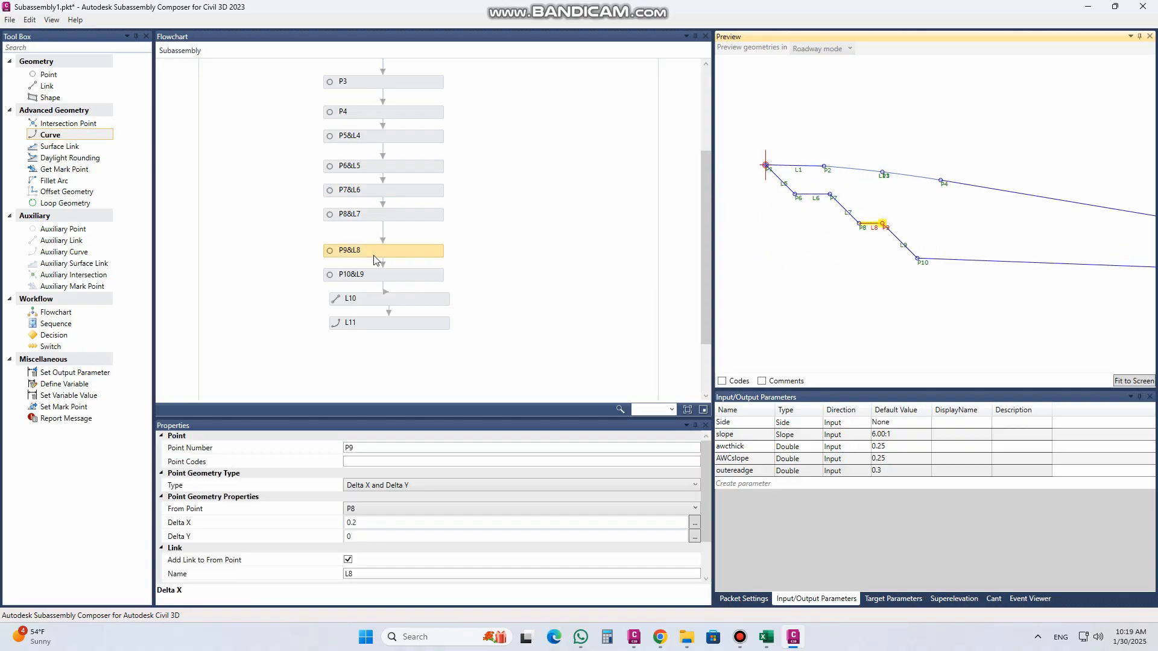
{"action": "left_click", "coordinate": [351, 522]}
{"action": "left_click_drag", "start_coordinate": [352, 523], "coordinate": [315, 526]}
{"action": "key", "text": "ctrl+v"}
{"action": "left_click", "coordinate": [379, 539]}
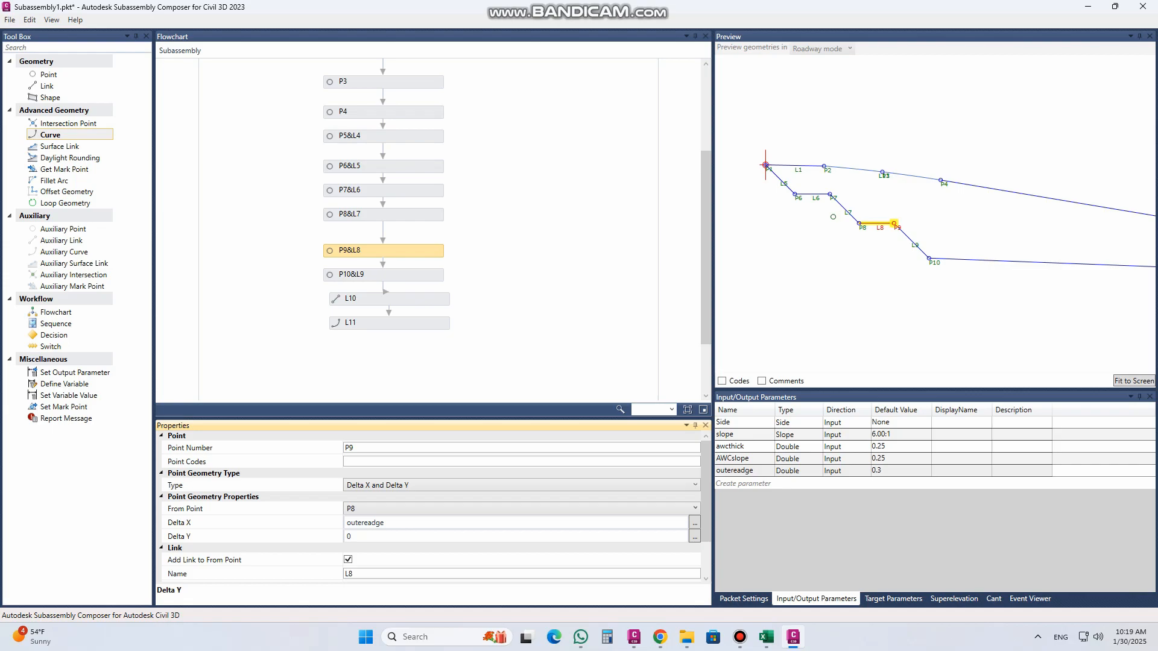
{"action": "scroll", "coordinate": [795, 218], "scroll_direction": "down", "scroll_amount": 5}
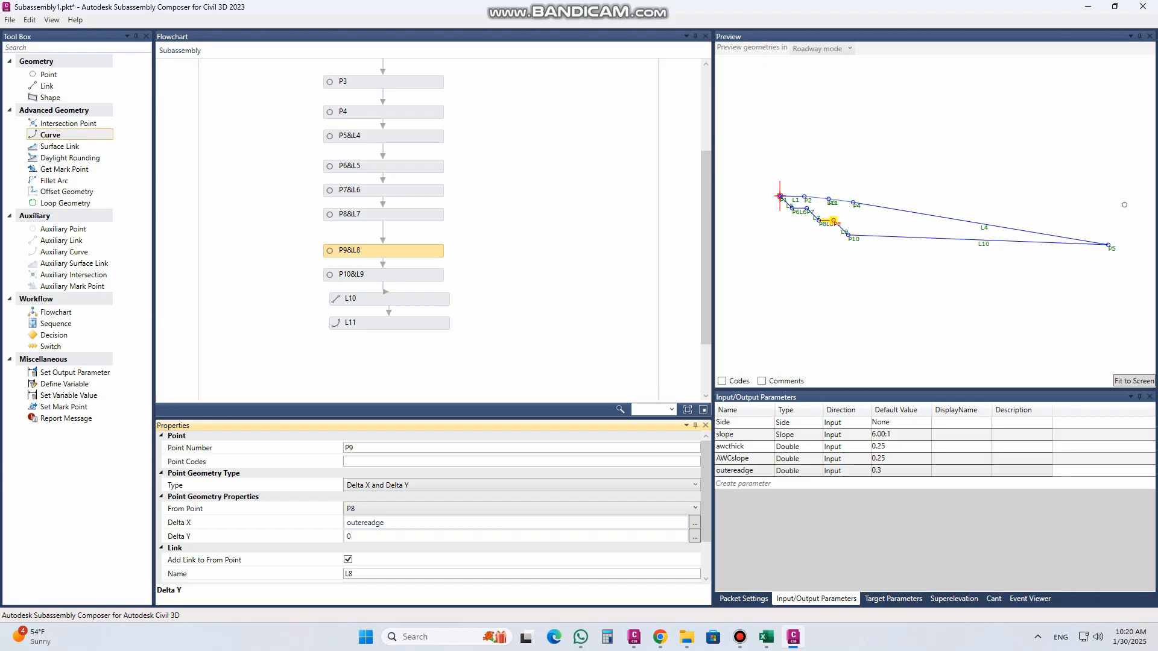
Step: Add a new input parameter of type Superelevation
{"action": "left_click", "coordinate": [957, 599]}
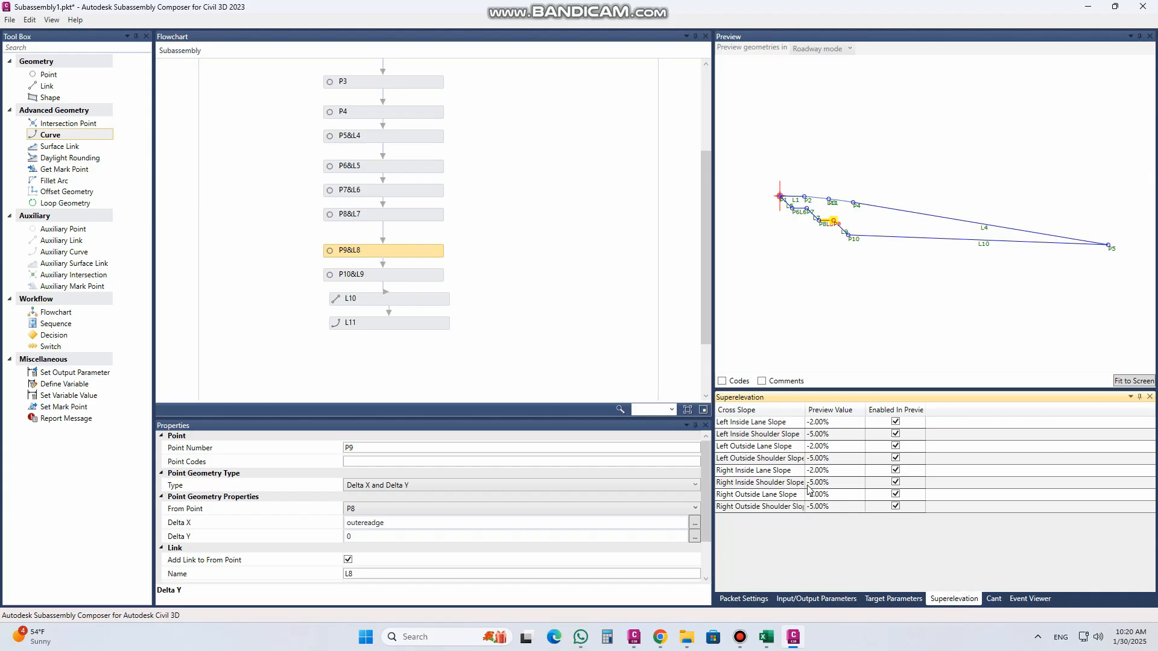
{"action": "left_click", "coordinate": [828, 601]}
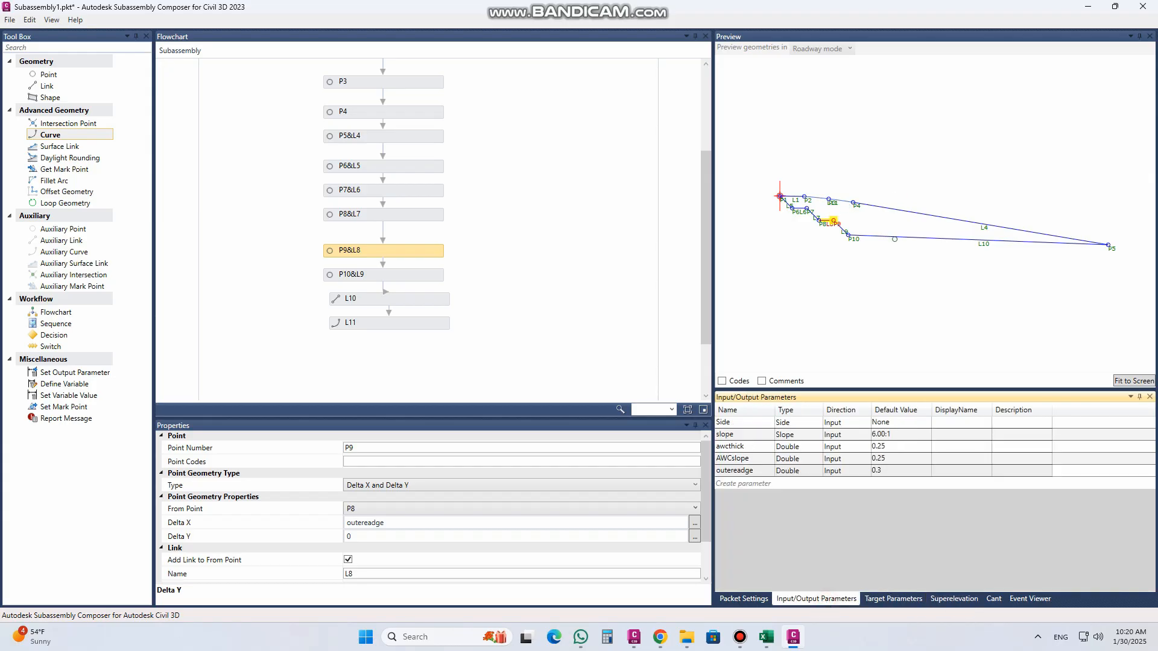
{"action": "left_click", "coordinate": [900, 237]}
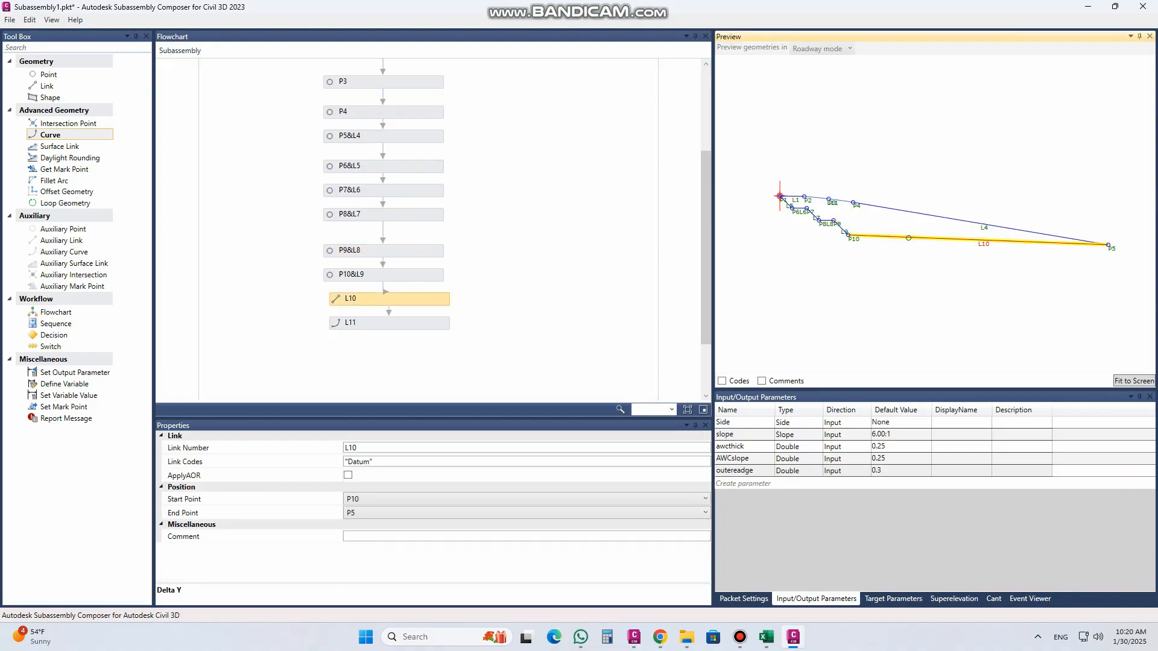
{"action": "left_click", "coordinate": [759, 486]}
{"action": "left_click", "coordinate": [801, 486]}
{"action": "left_click", "coordinate": [805, 484]}
{"action": "left_click", "coordinate": [816, 484]}
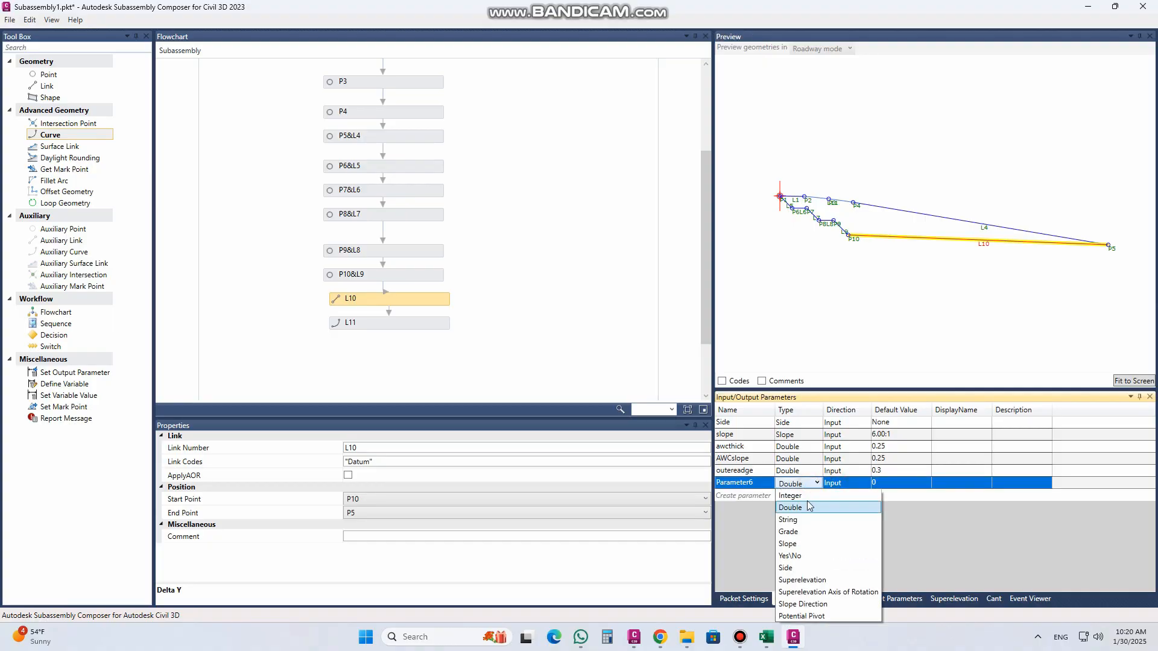
{"action": "left_click", "coordinate": [812, 581]}
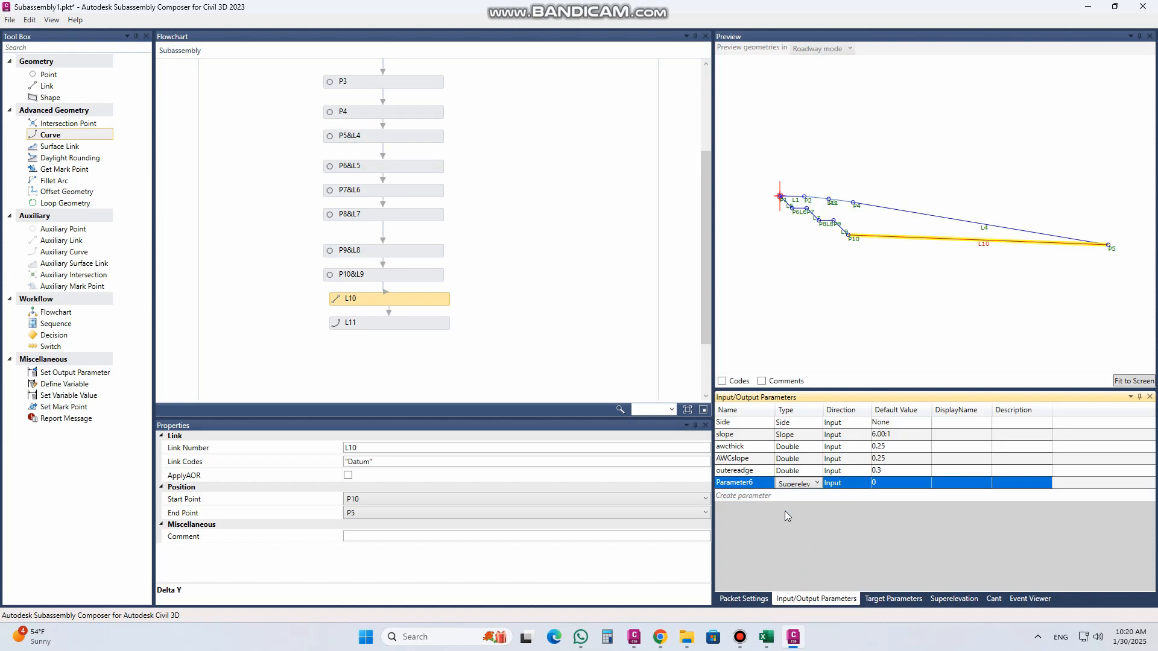
{"action": "left_click", "coordinate": [848, 483]}
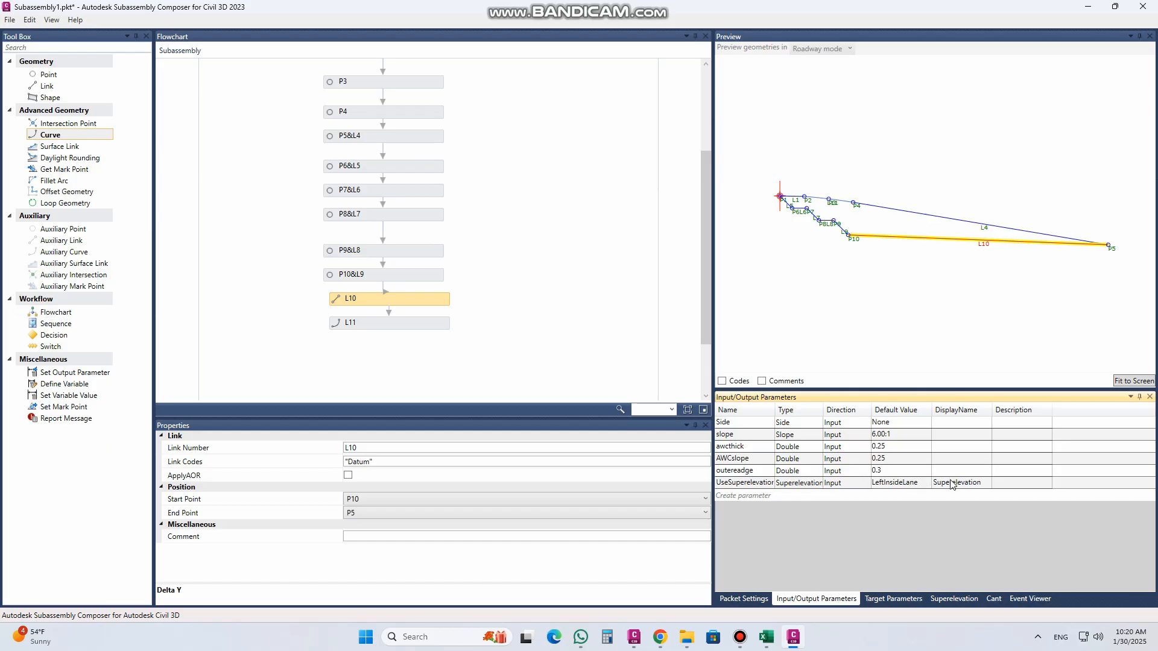
Step: Set the default value of the new superelevation parameter to RightOutsideShoulder
{"action": "left_click", "coordinate": [915, 484]}
{"action": "left_click", "coordinate": [918, 486]}
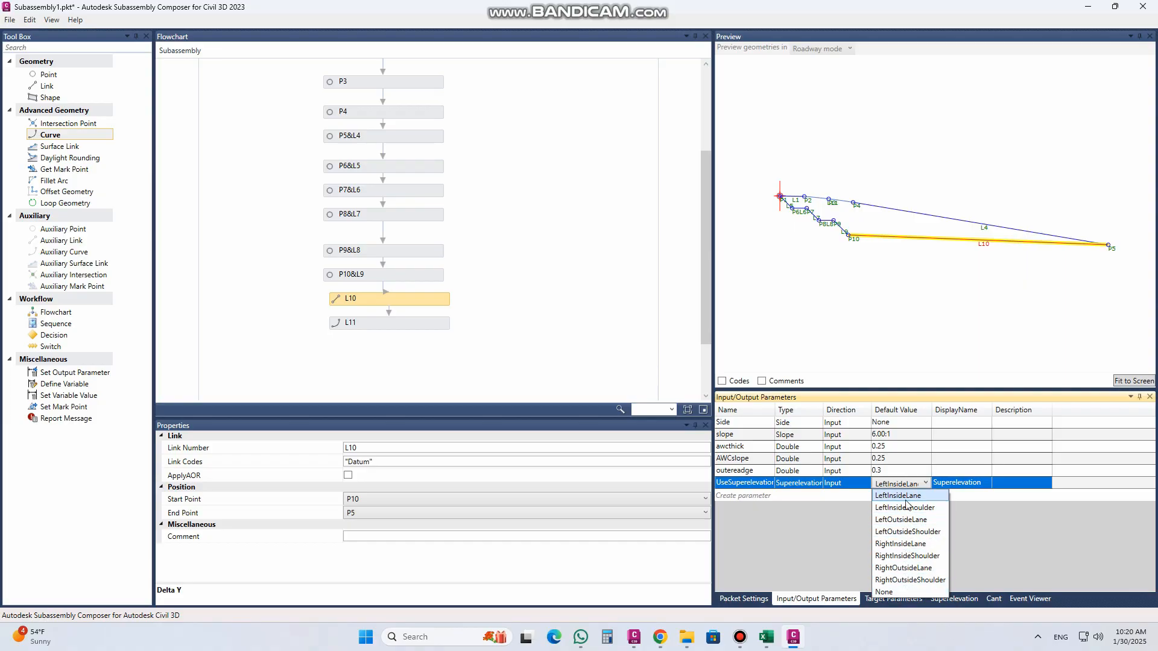
{"action": "left_click", "coordinate": [909, 581]}
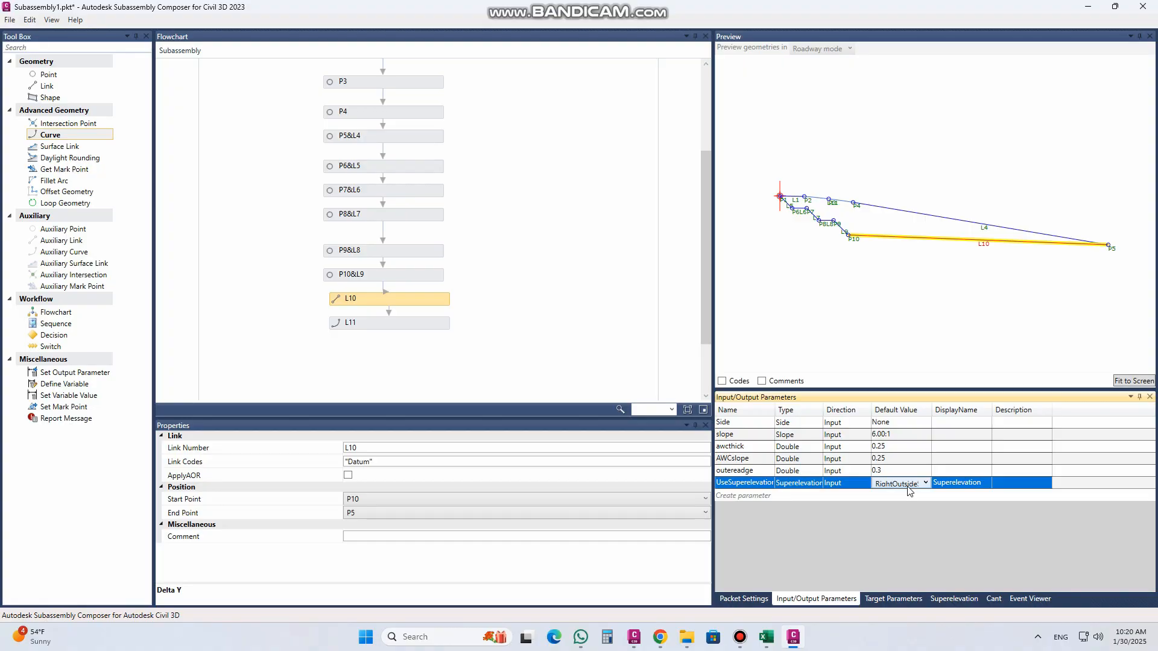
{"action": "left_click", "coordinate": [964, 484]}
{"action": "left_click", "coordinate": [967, 485]}
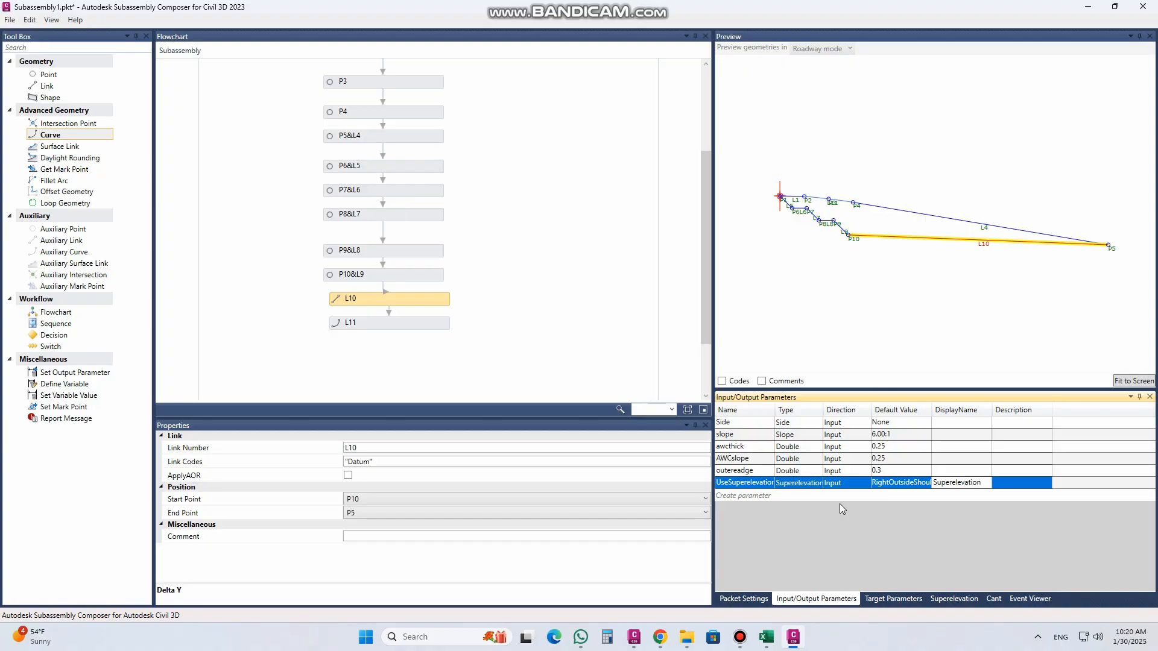
{"action": "left_click", "coordinate": [917, 485]}
{"action": "left_click", "coordinate": [925, 484]}
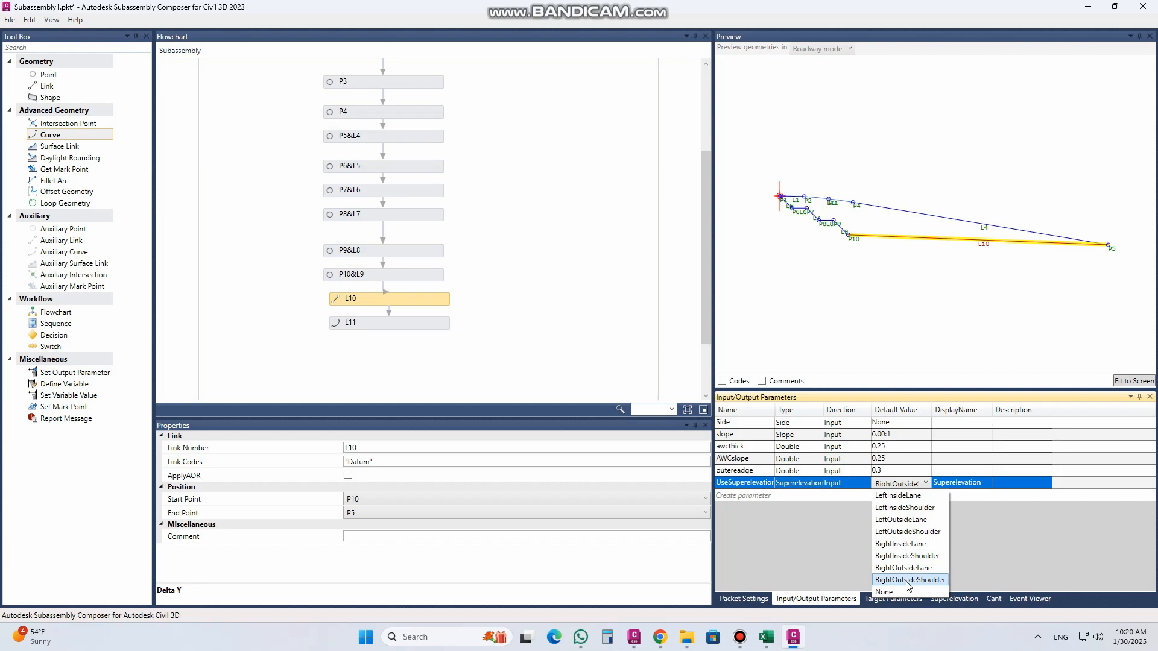
{"action": "left_click", "coordinate": [905, 474]}
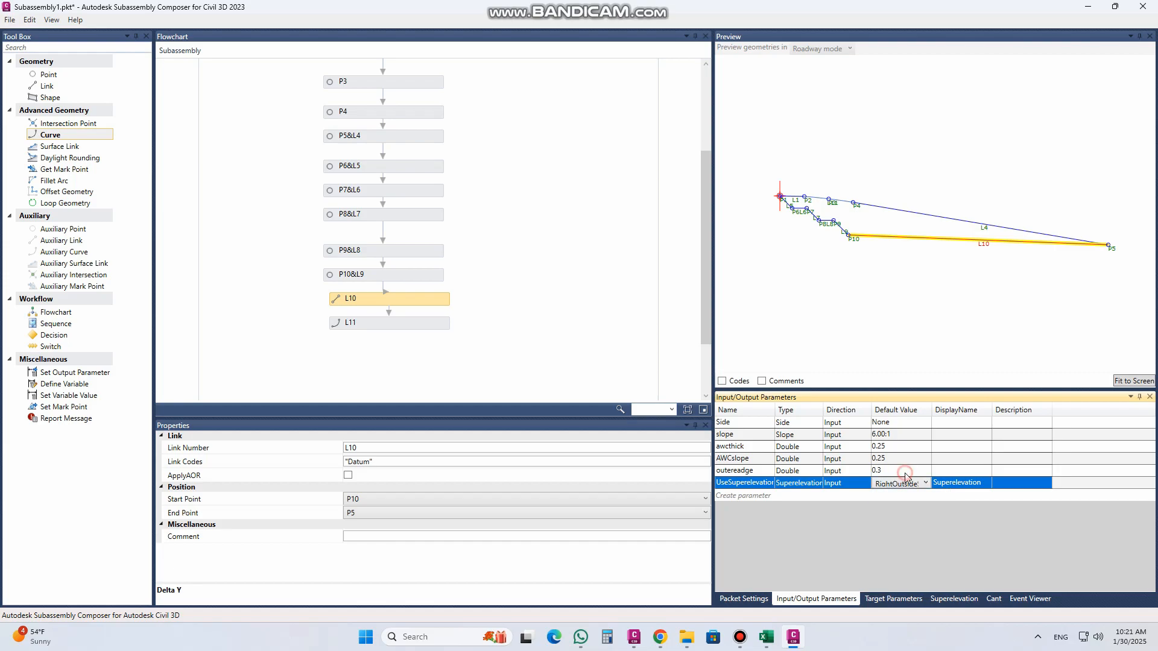
Step: Add an input parameter of type Superelevation Axis of Rotation with the default value Unsupported
{"action": "left_click", "coordinate": [952, 599]}
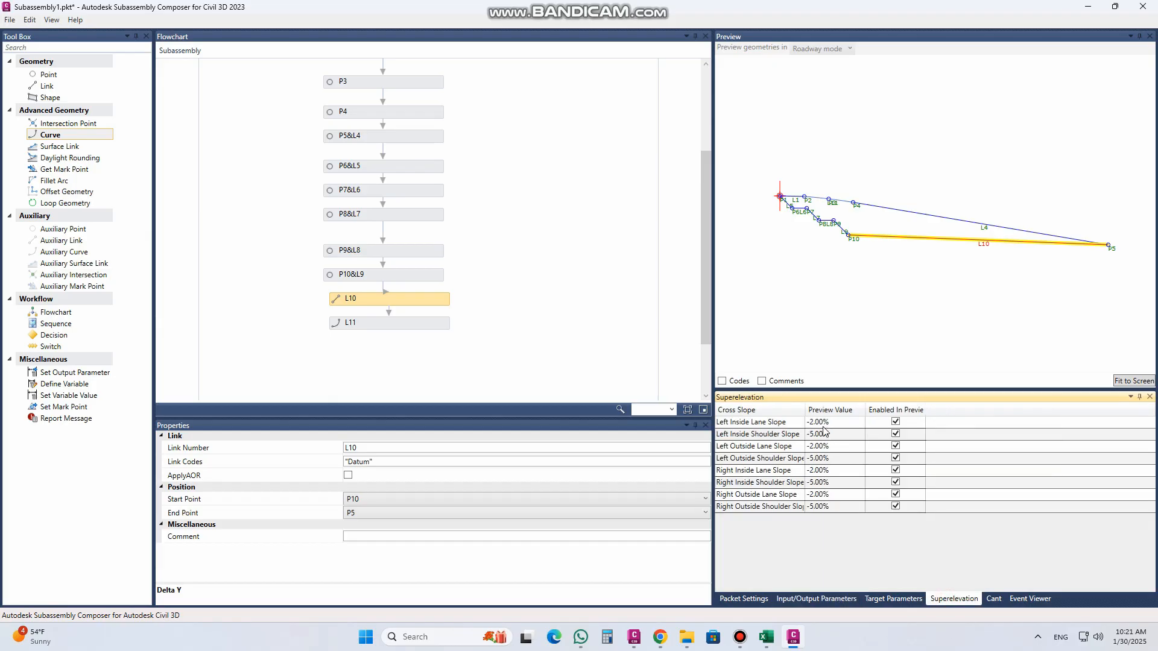
{"action": "left_click", "coordinate": [885, 599]}
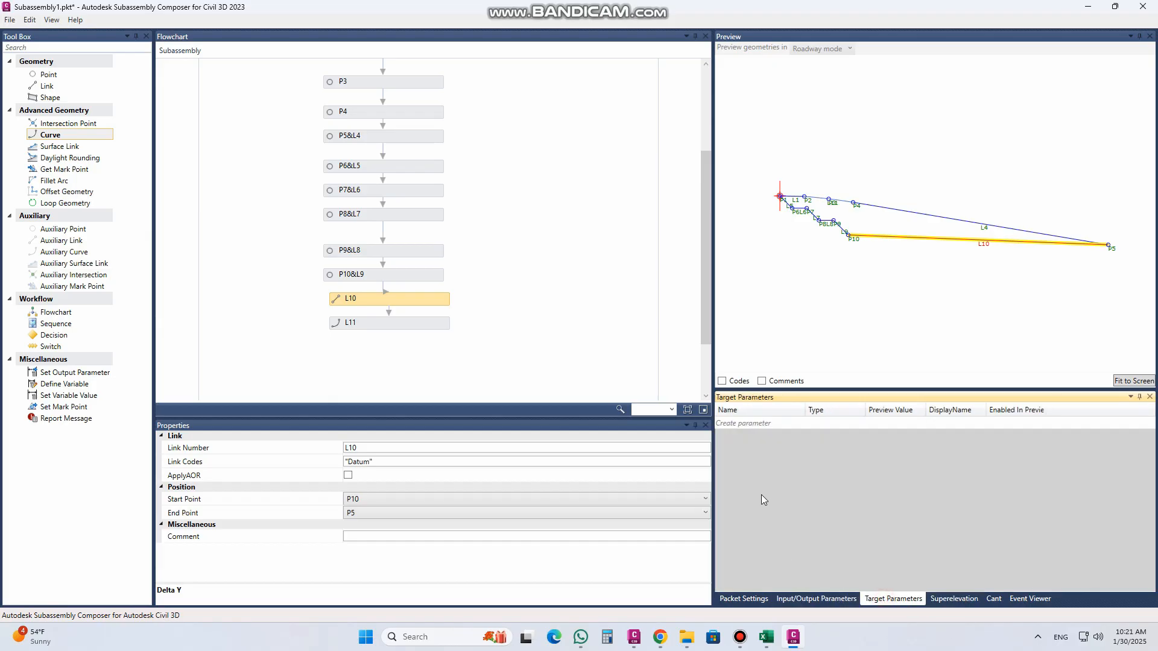
{"action": "left_click", "coordinate": [817, 599]}
{"action": "left_click", "coordinate": [751, 499]}
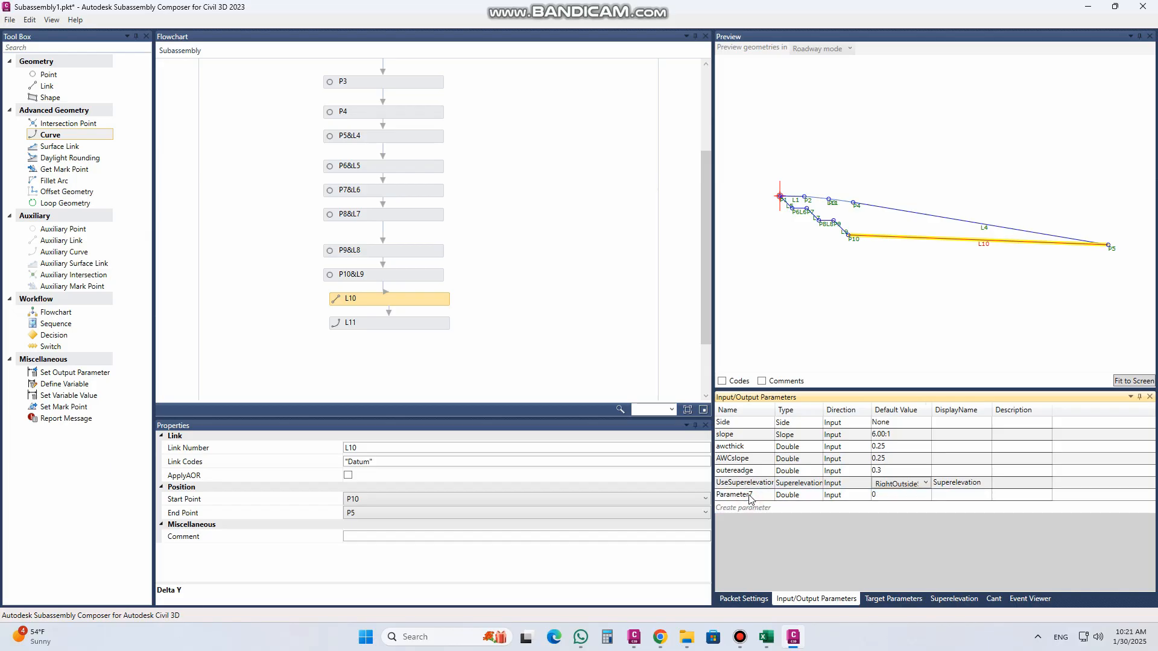
{"action": "left_click", "coordinate": [751, 499]}
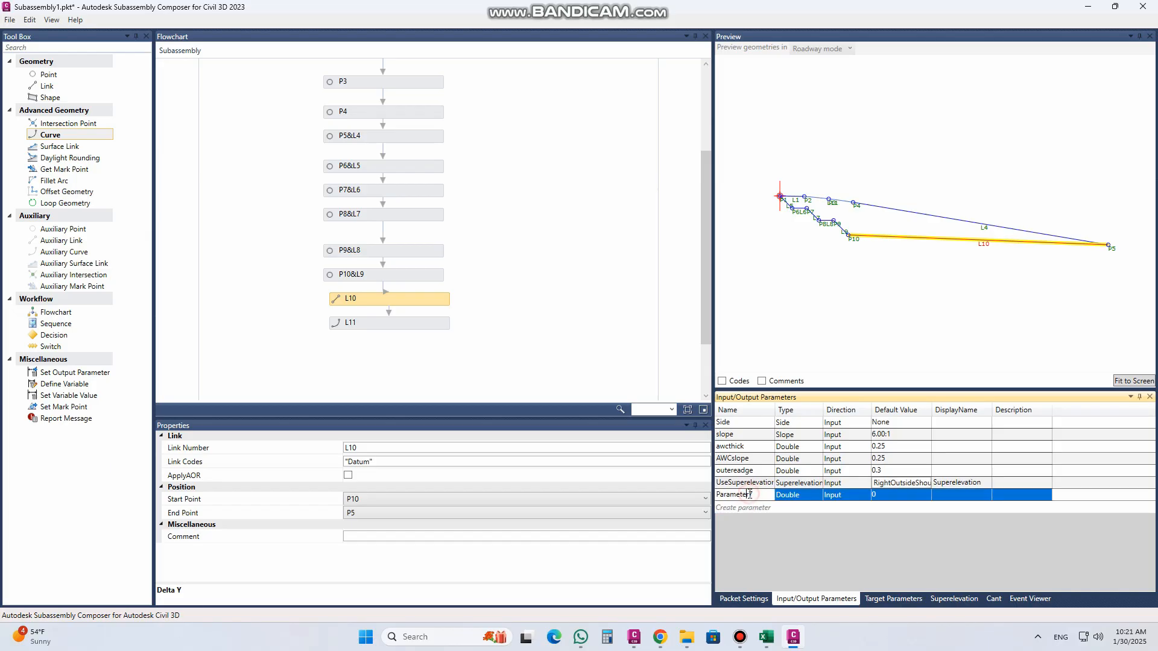
{"action": "left_click", "coordinate": [795, 496]}
{"action": "left_click", "coordinate": [799, 496]}
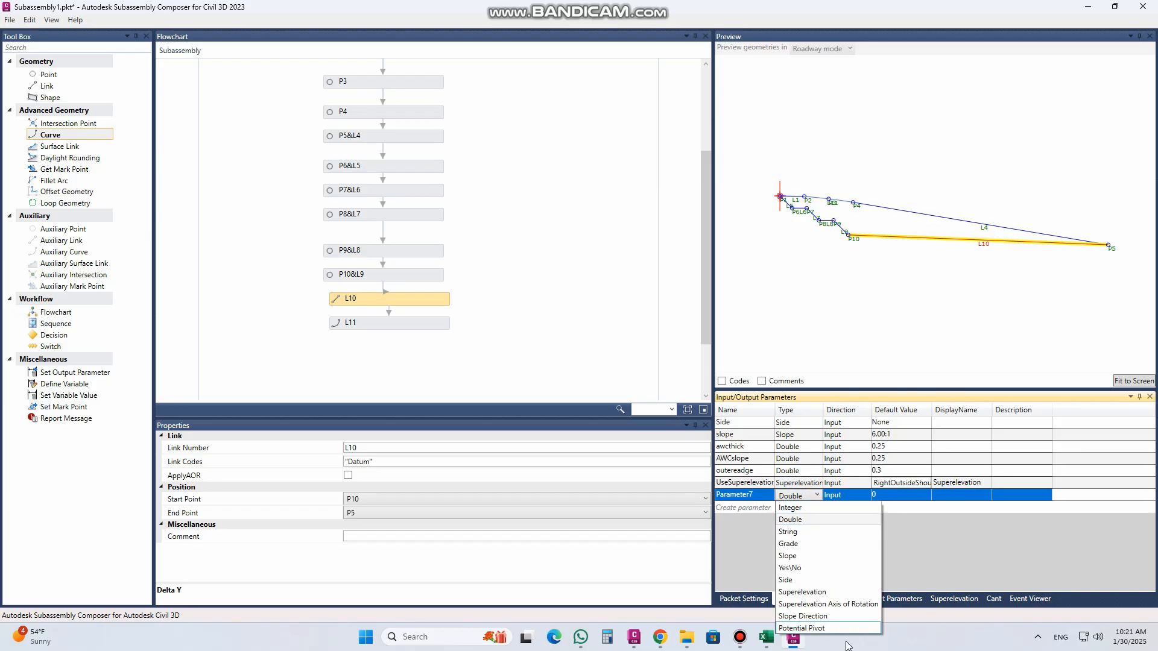
{"action": "left_click", "coordinate": [839, 606]}
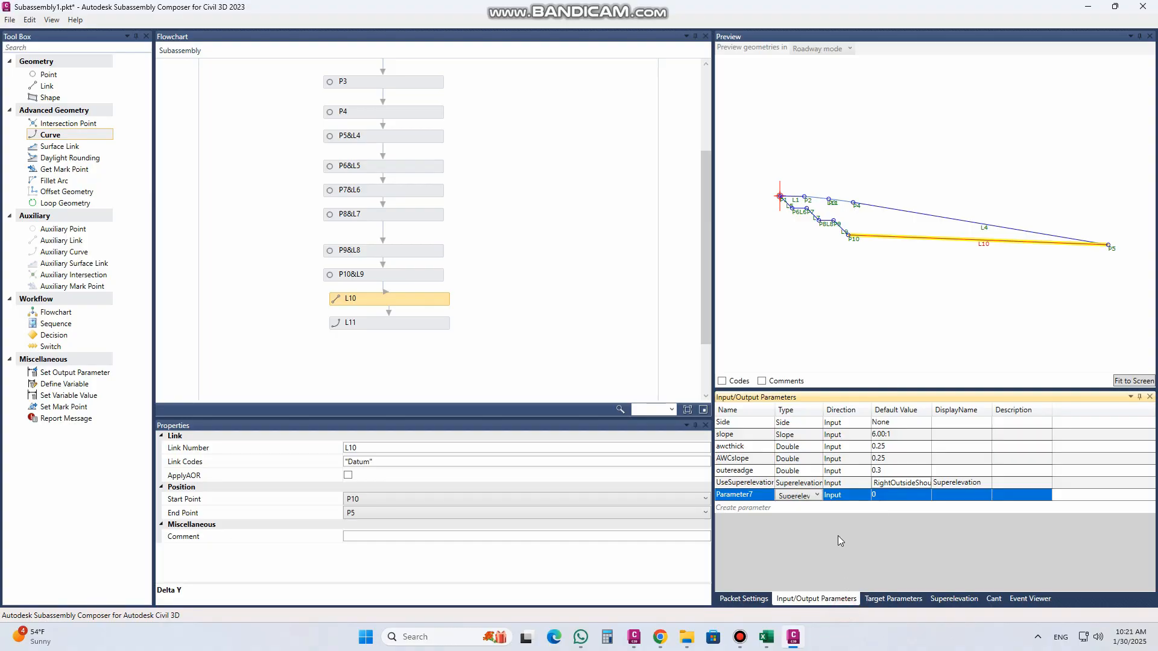
{"action": "left_click", "coordinate": [874, 494]}
{"action": "left_click", "coordinate": [899, 495]}
{"action": "left_click", "coordinate": [899, 495]}
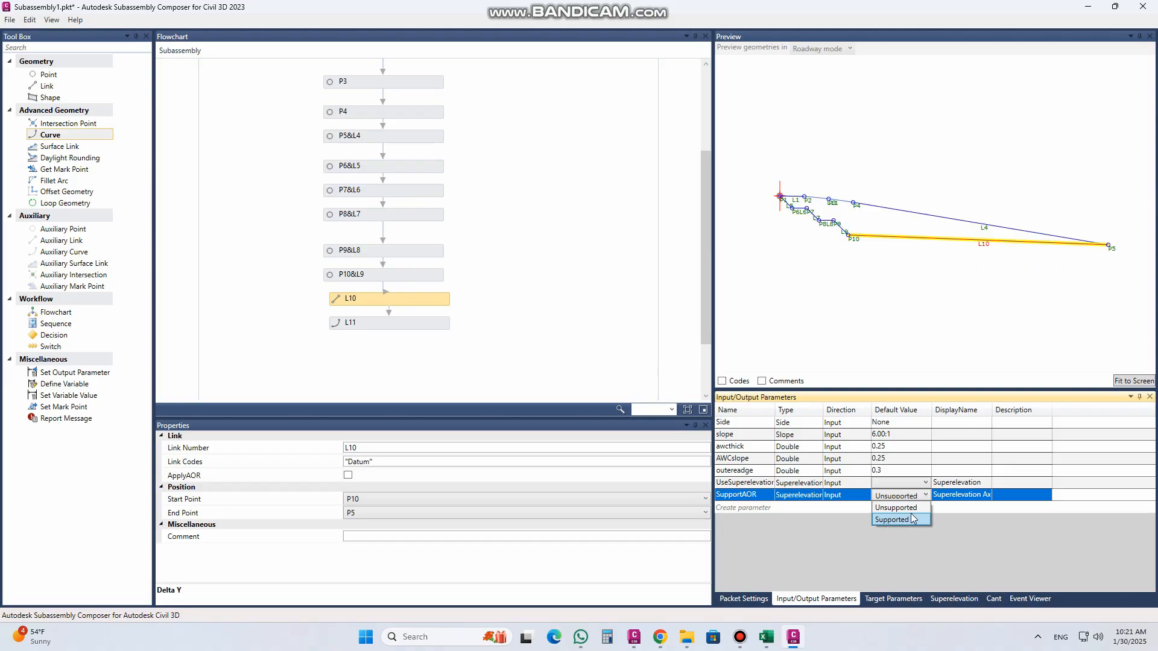
{"action": "left_click", "coordinate": [897, 505]}
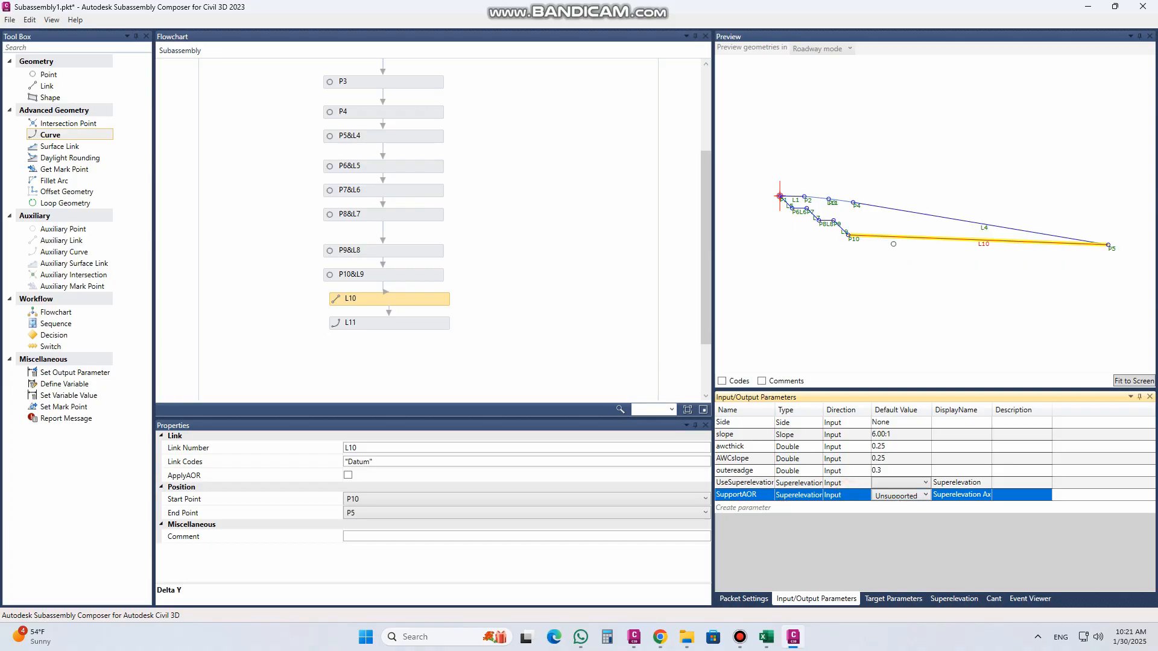
Step: Enable ApplyAOR on datum link L10 between P10 and P5
{"action": "left_click", "coordinate": [902, 235]}
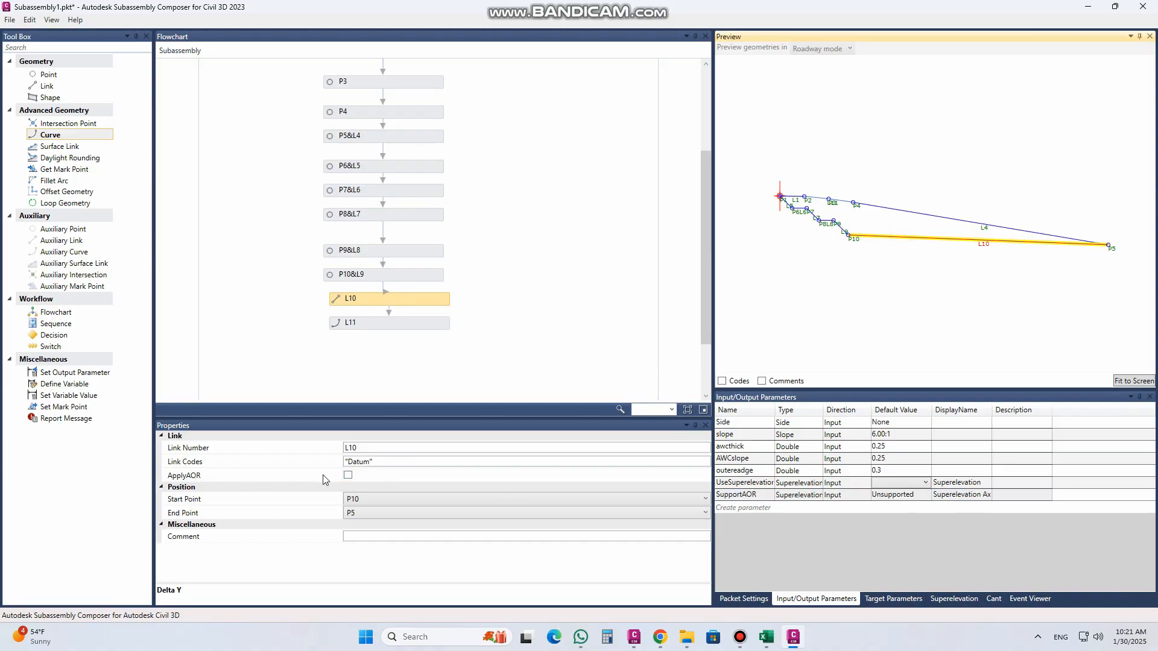
{"action": "left_click", "coordinate": [348, 476]}
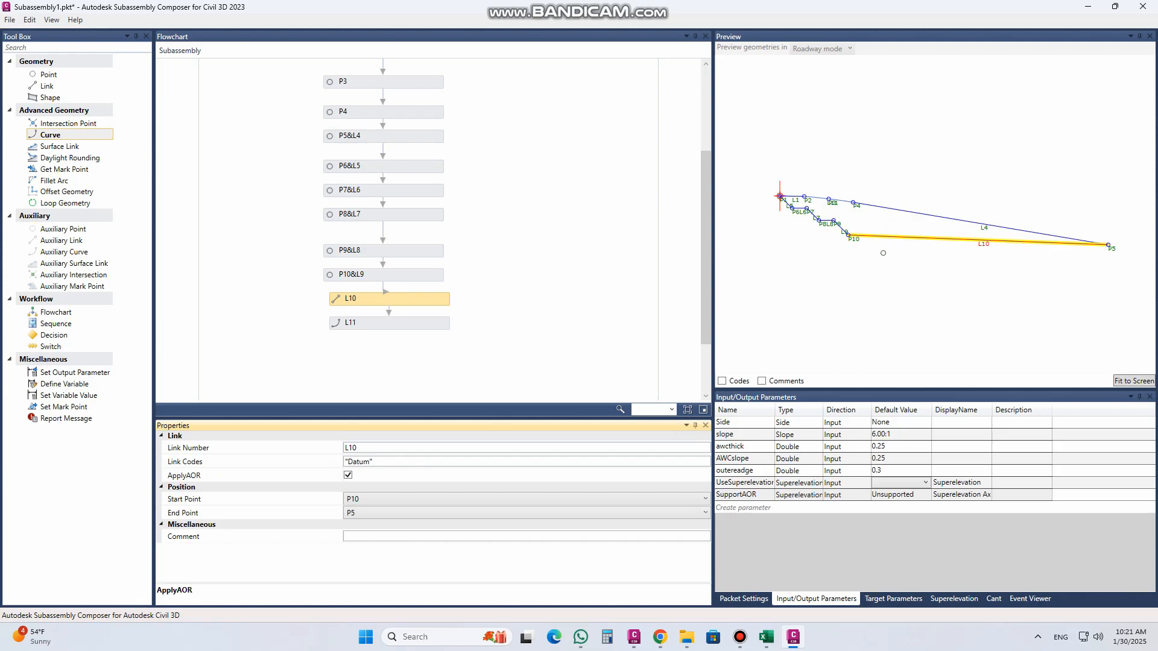
Step: Try to set the default value of the SupportAOR parameter to Supported
{"action": "left_click", "coordinate": [903, 496]}
{"action": "left_click", "coordinate": [903, 497]}
{"action": "left_click", "coordinate": [900, 524]}
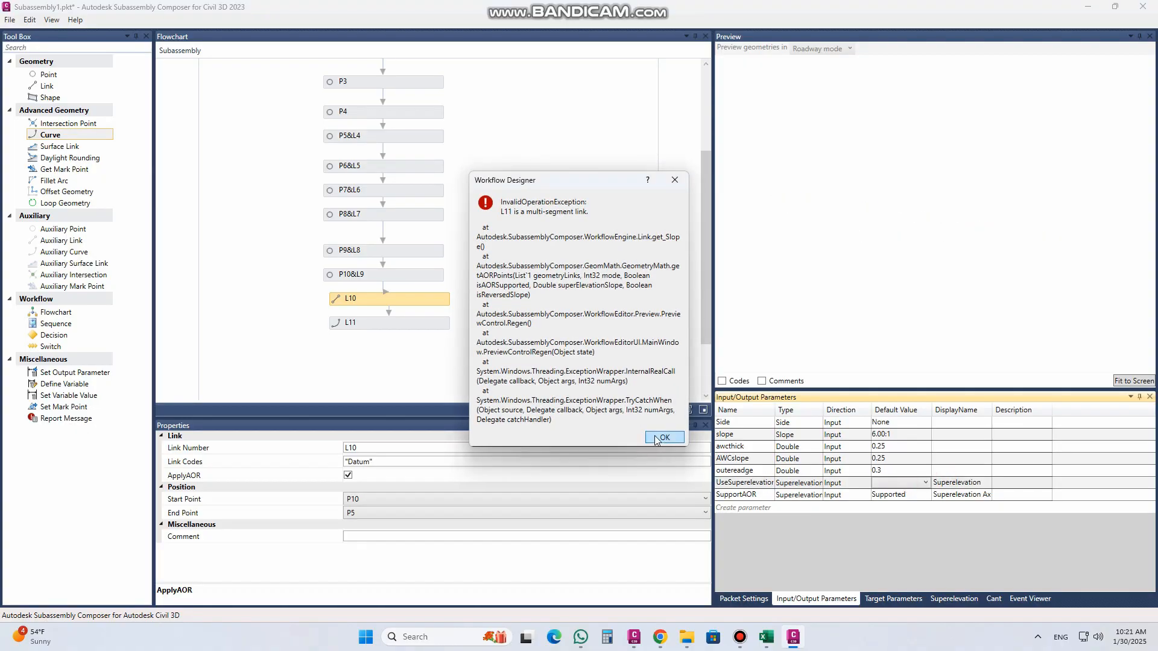
{"action": "left_click", "coordinate": [664, 437]}
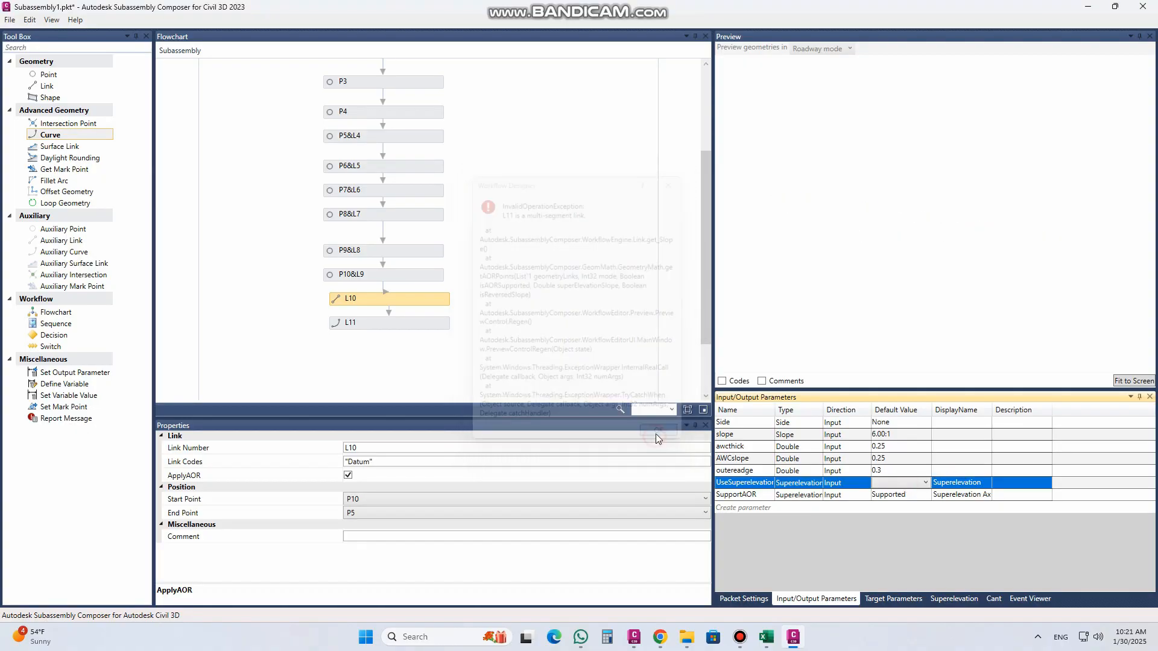
Step: Reselect RightOutsideShoulder as the default value of the UseSuperelevation parameter and check the superelevation cross slopes
{"action": "left_click", "coordinate": [926, 483]}
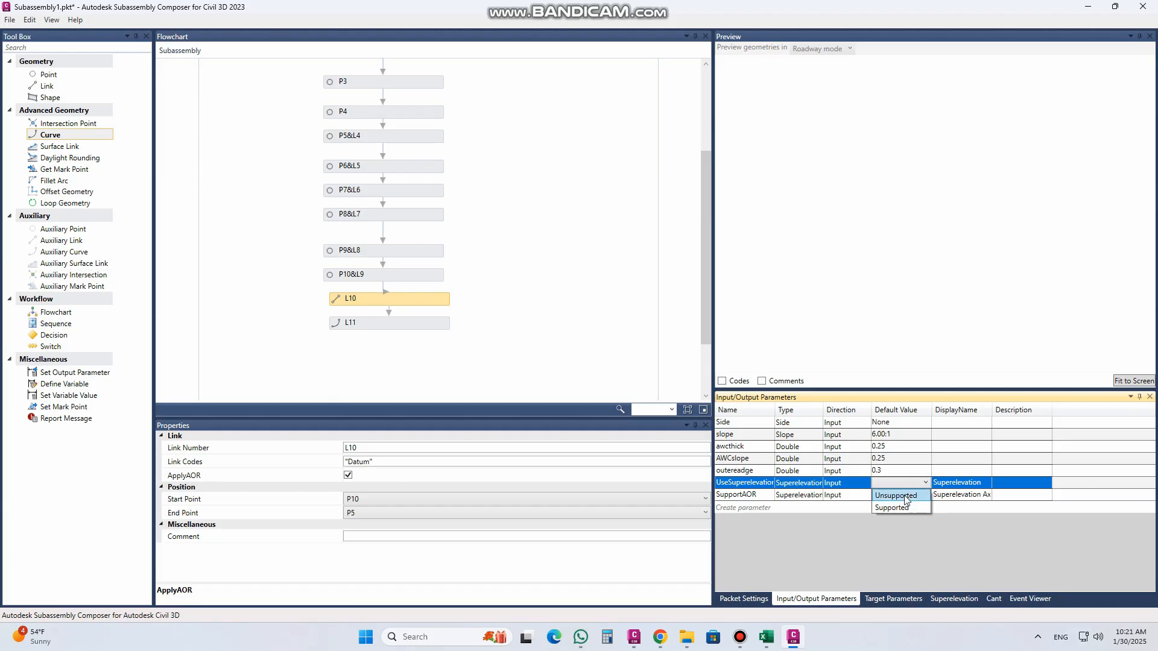
{"action": "left_click", "coordinate": [904, 497]}
{"action": "left_click", "coordinate": [963, 484]}
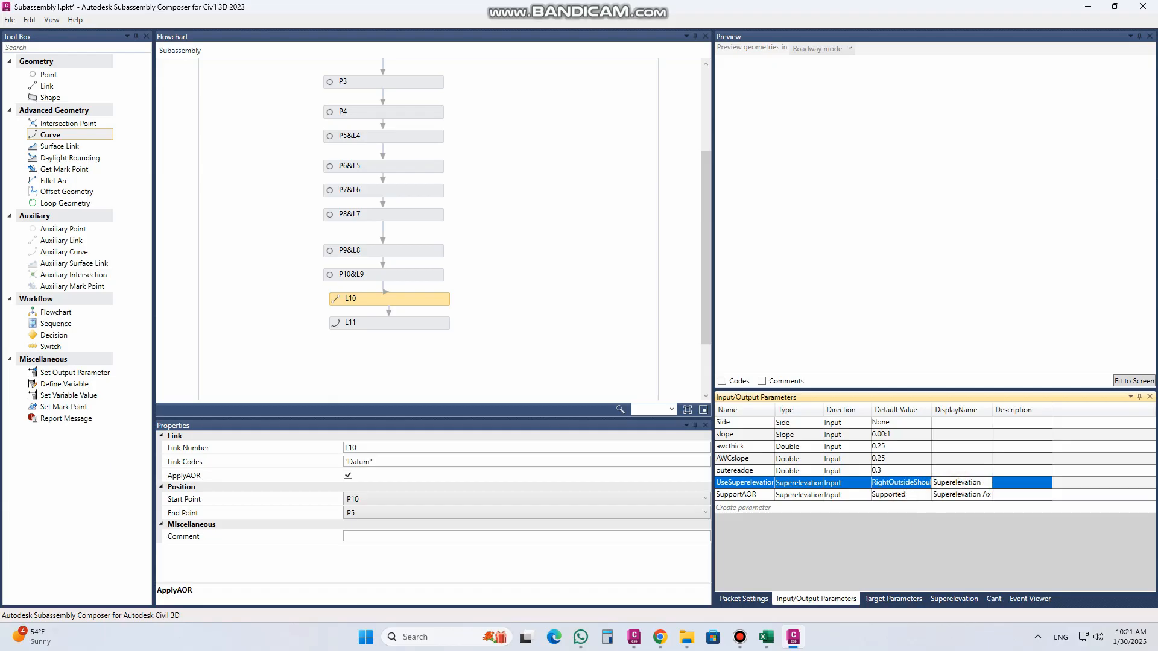
{"action": "left_click", "coordinate": [1001, 485]}
{"action": "left_click", "coordinate": [952, 598]}
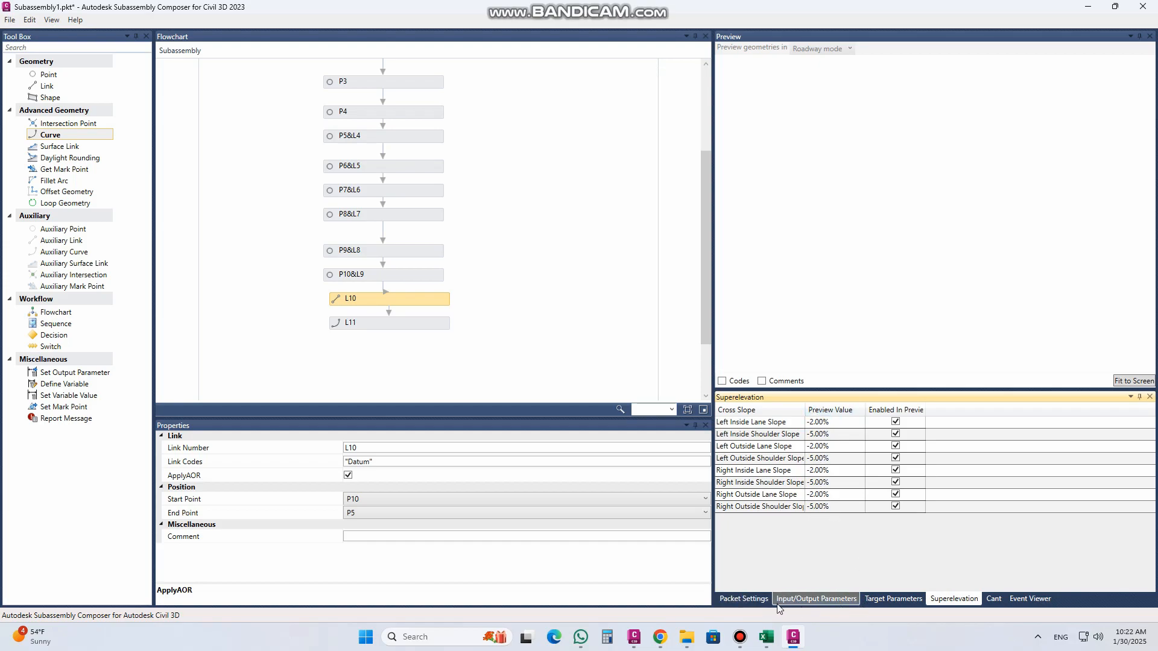
Step: Save the subassembly under the file name "sand fill" in the SUBASSEMBLY COMPOSER folder
{"action": "left_click", "coordinate": [743, 599]}
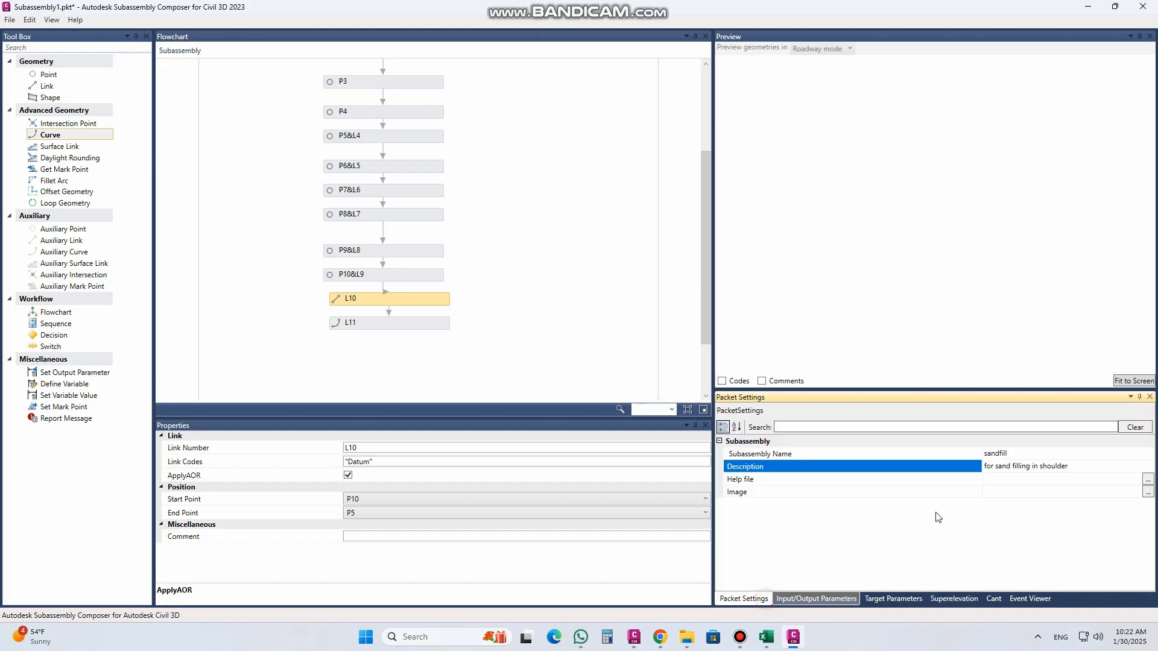
{"action": "left_click", "coordinate": [10, 20]}
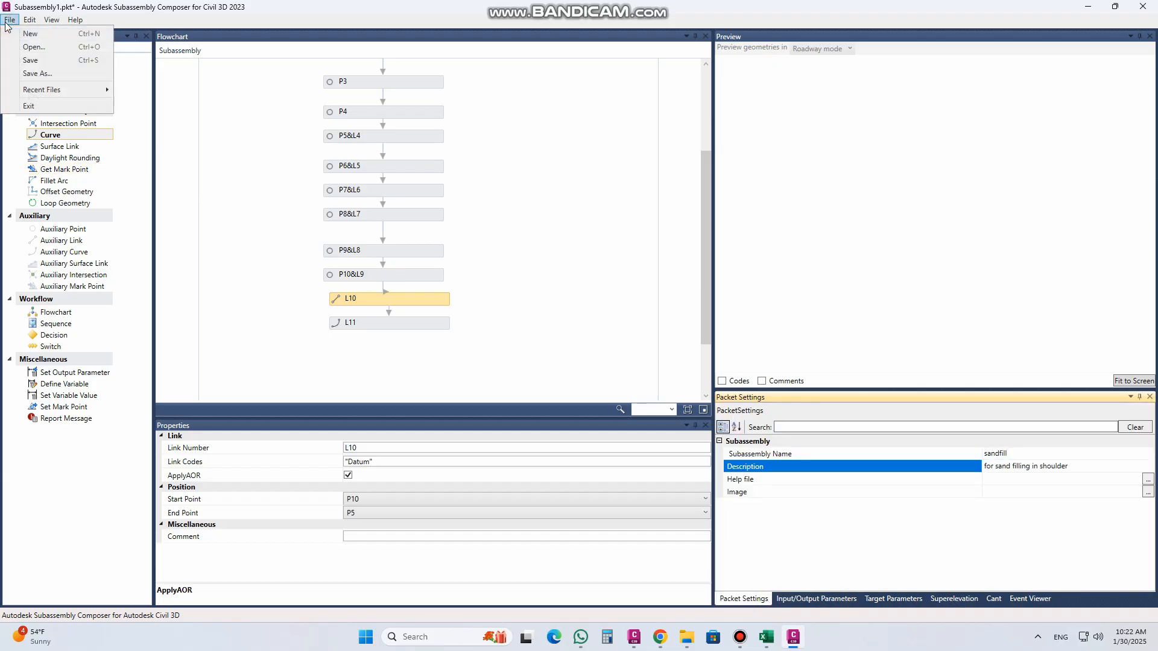
{"action": "left_click", "coordinate": [45, 75]}
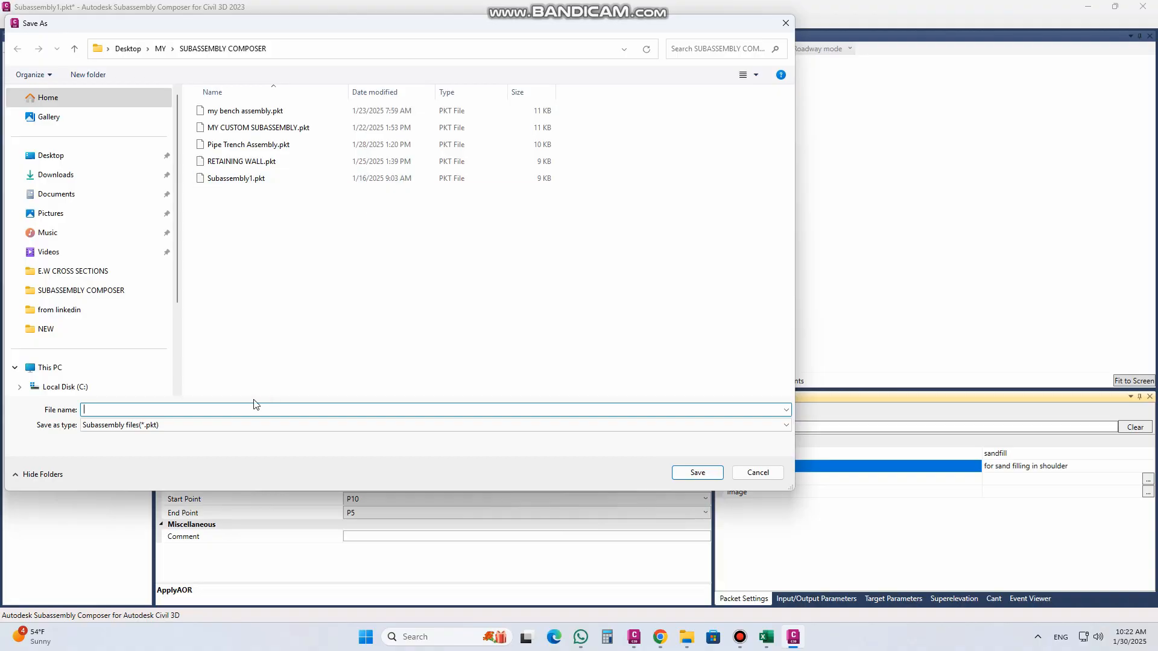
{"action": "type", "text": "sand fill"}
{"action": "left_click", "coordinate": [695, 474]}
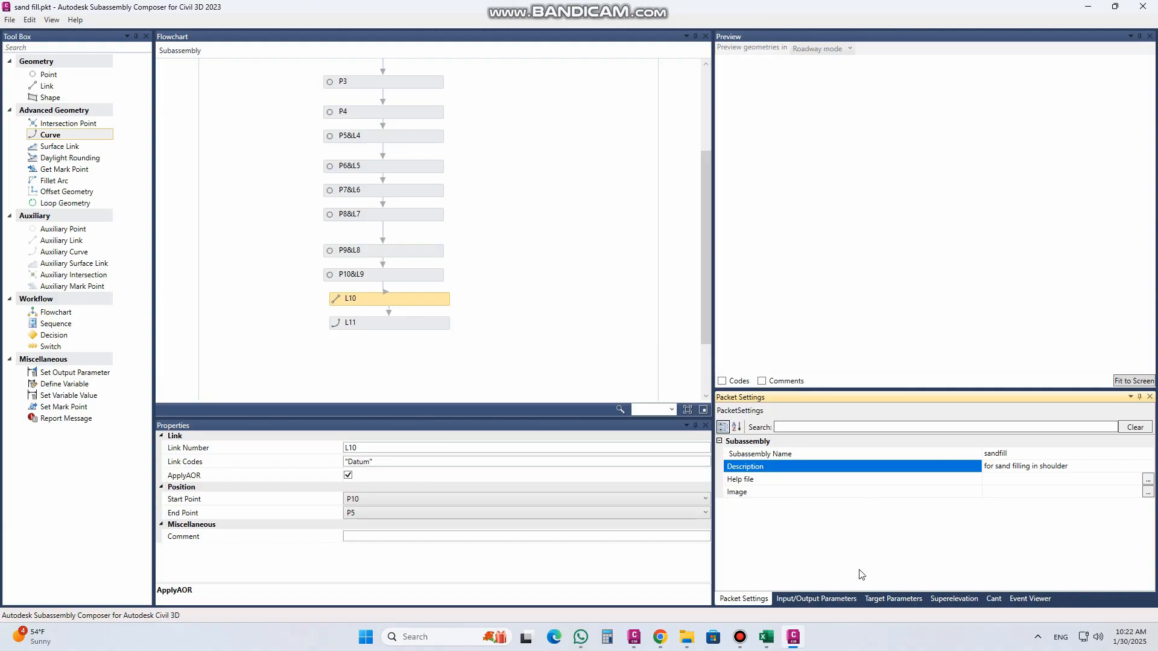
Step: Refresh the preview fitted to the whole subassembly and review its geometry, superelevation slopes and input parameters
{"action": "left_click", "coordinate": [395, 83]}
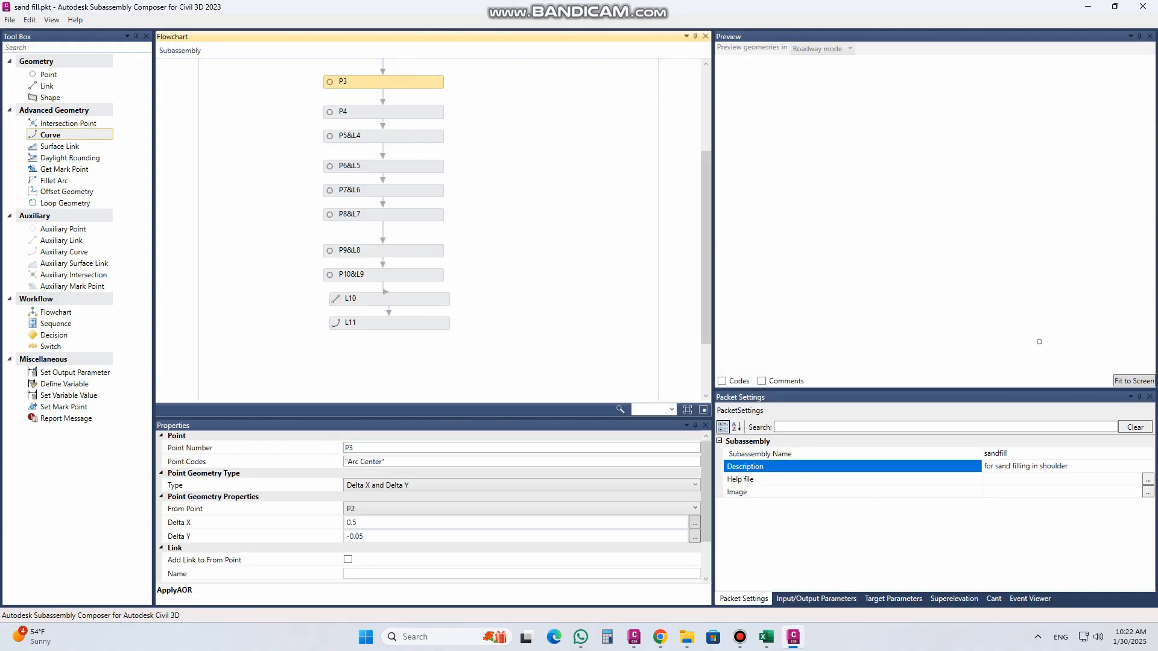
{"action": "left_click", "coordinate": [1132, 381]}
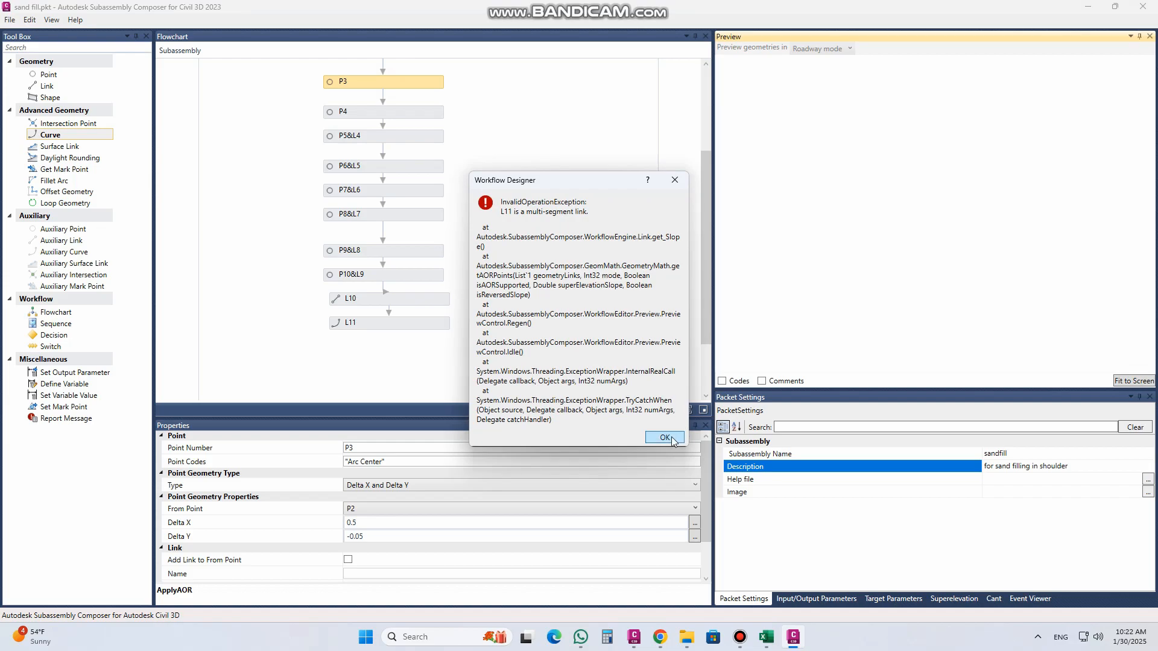
{"action": "left_click", "coordinate": [665, 438]}
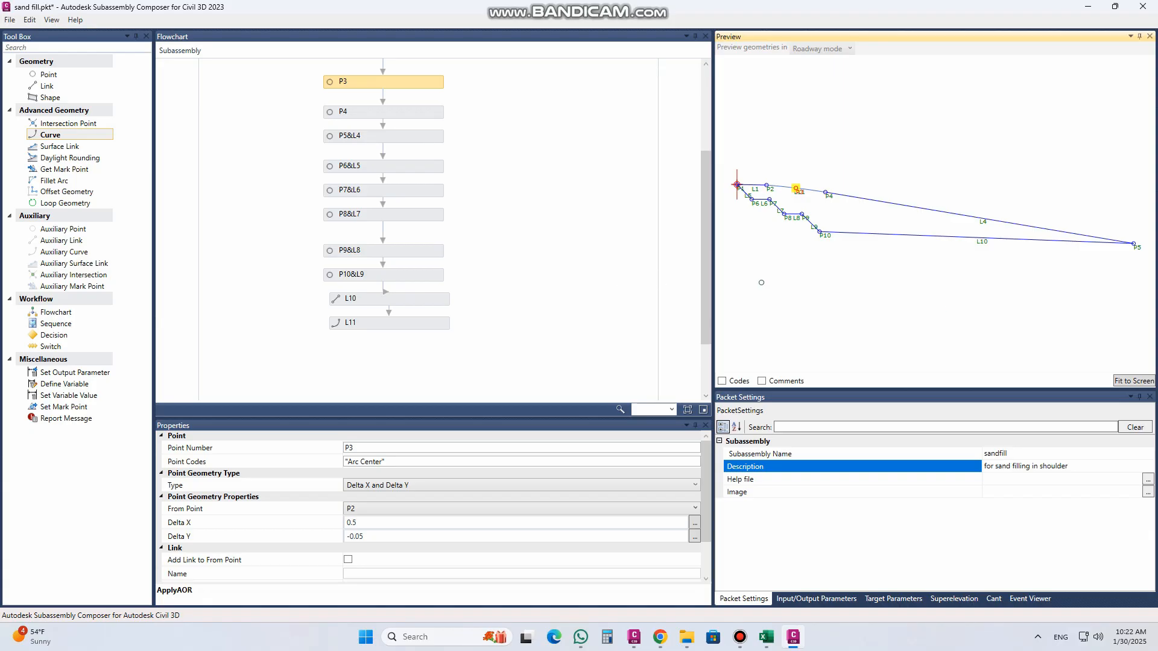
{"action": "left_click", "coordinate": [913, 326]}
{"action": "left_click", "coordinate": [827, 156]}
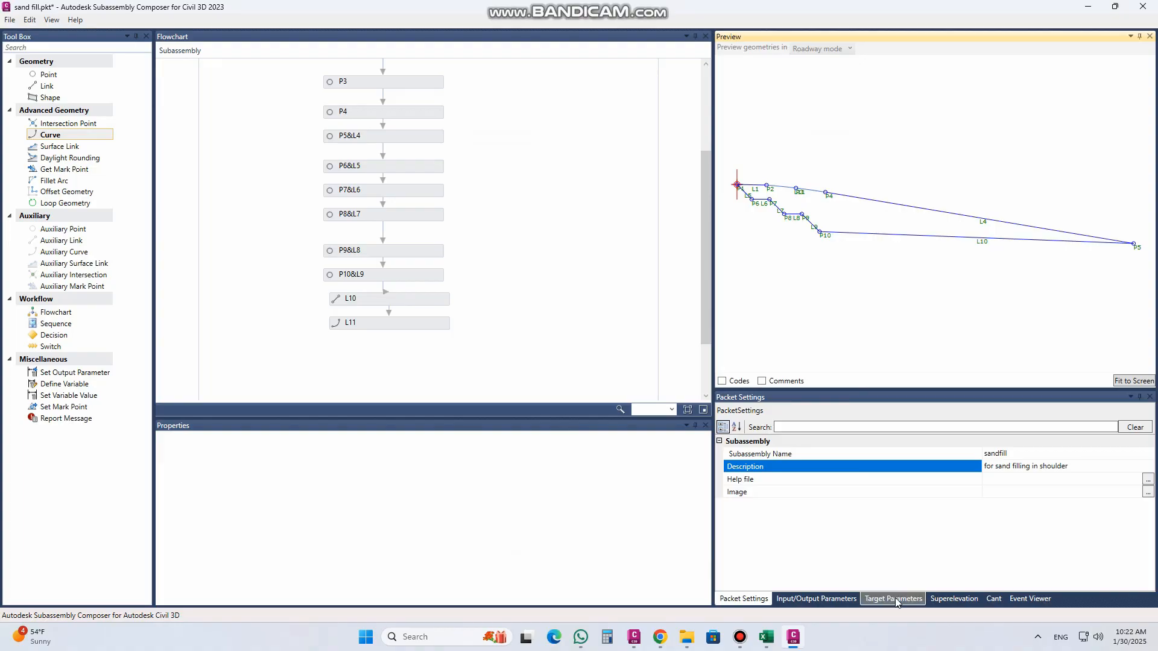
{"action": "left_click", "coordinate": [947, 599]}
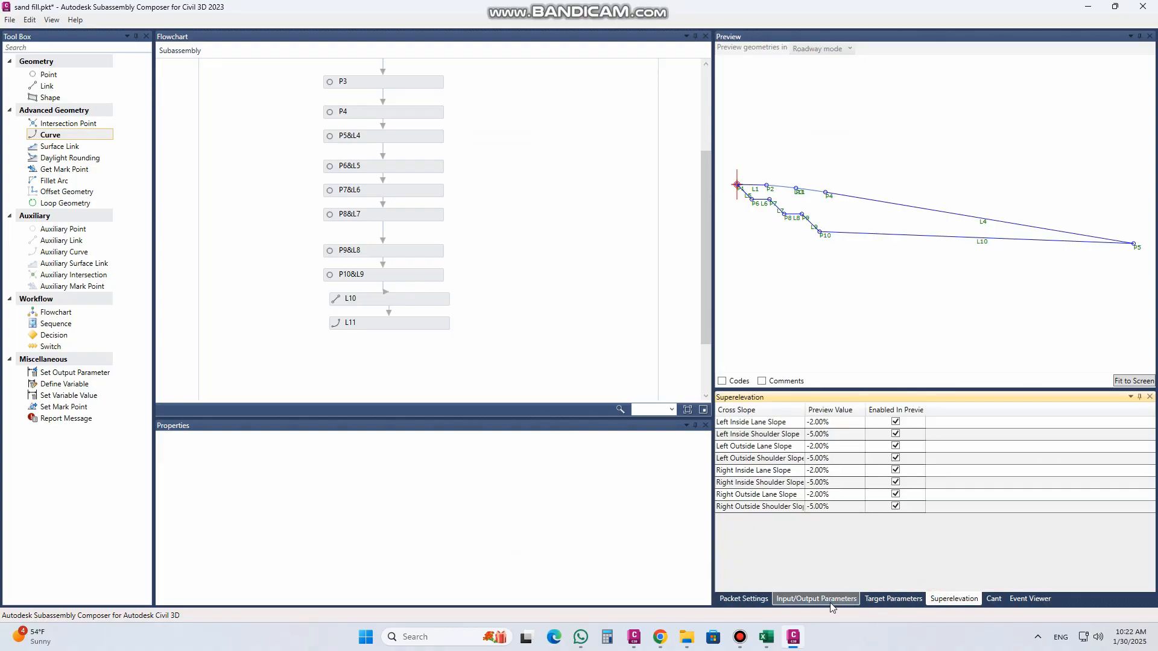
{"action": "left_click", "coordinate": [801, 598]}
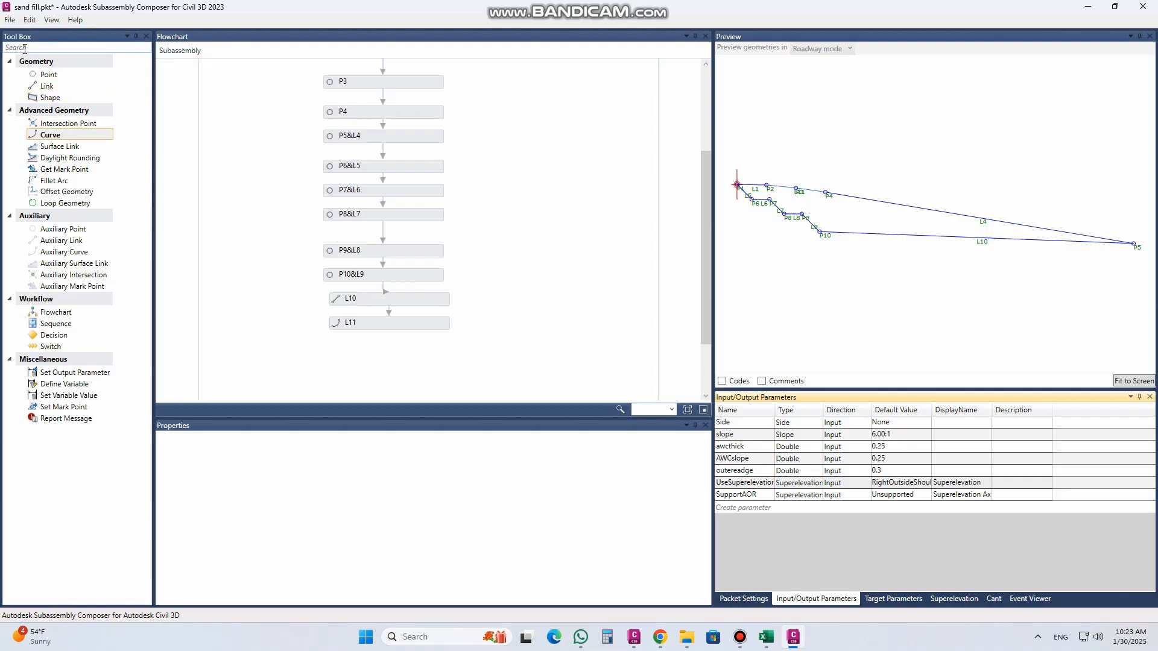
Step: Save the subassembly over the existing sand fill.pkt file in the SUBASSEMBLY COMPOSER folder
{"action": "left_click", "coordinate": [9, 21]}
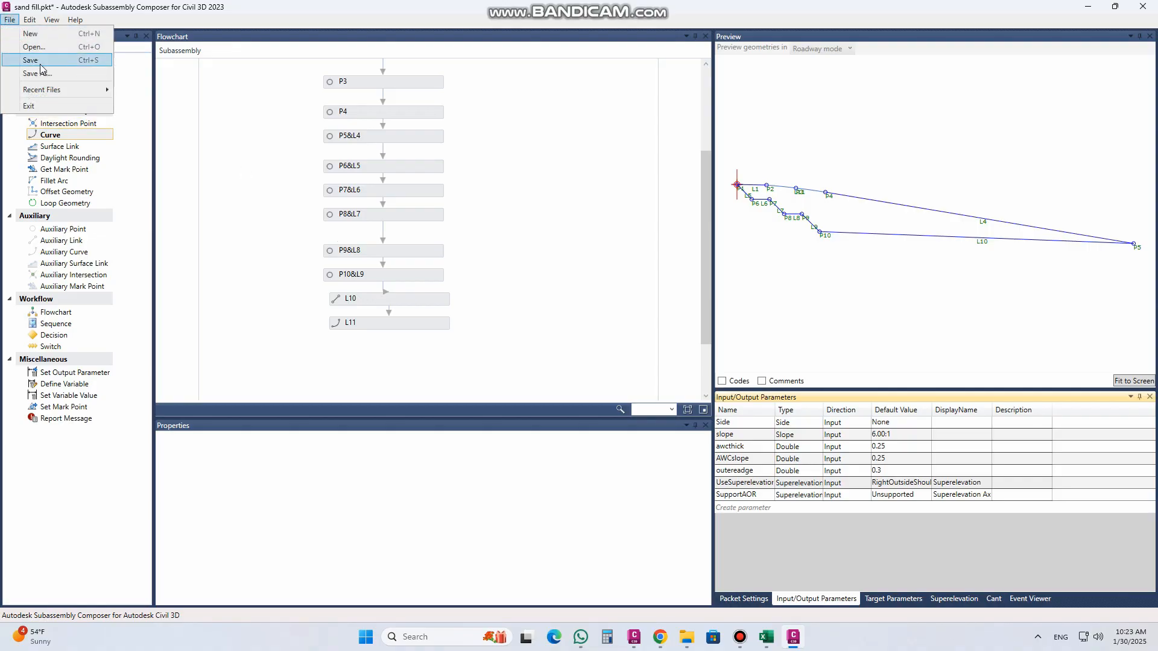
{"action": "left_click", "coordinate": [45, 76]}
{"action": "left_click", "coordinate": [229, 179]}
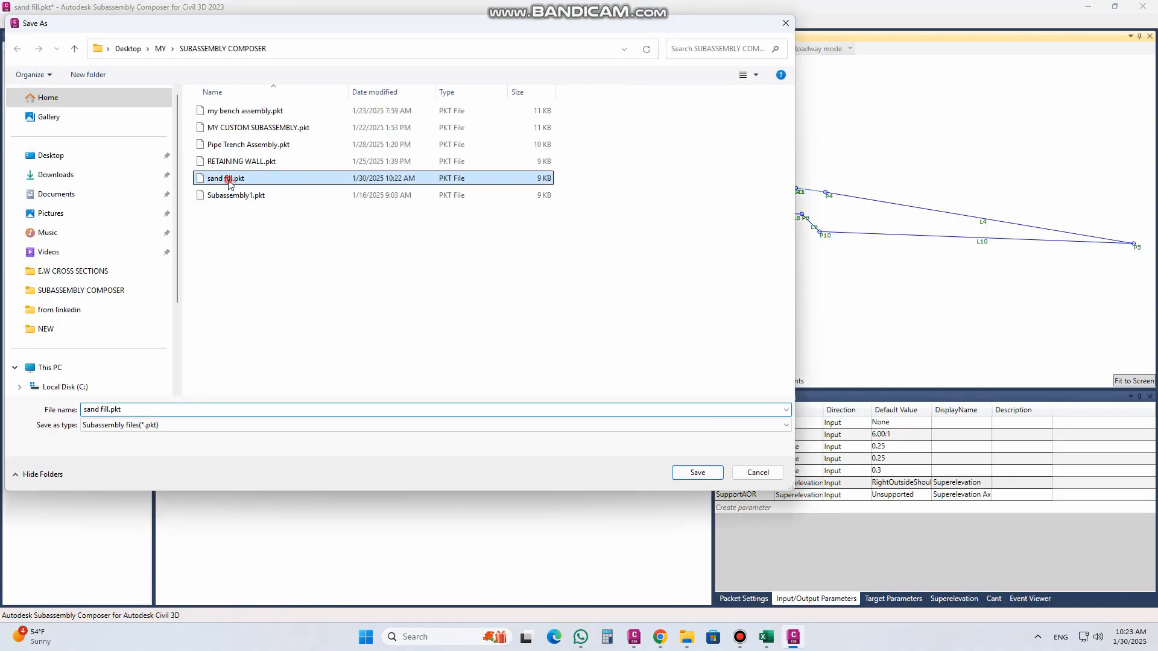
{"action": "left_click", "coordinate": [698, 473]}
{"action": "left_click", "coordinate": [604, 362]}
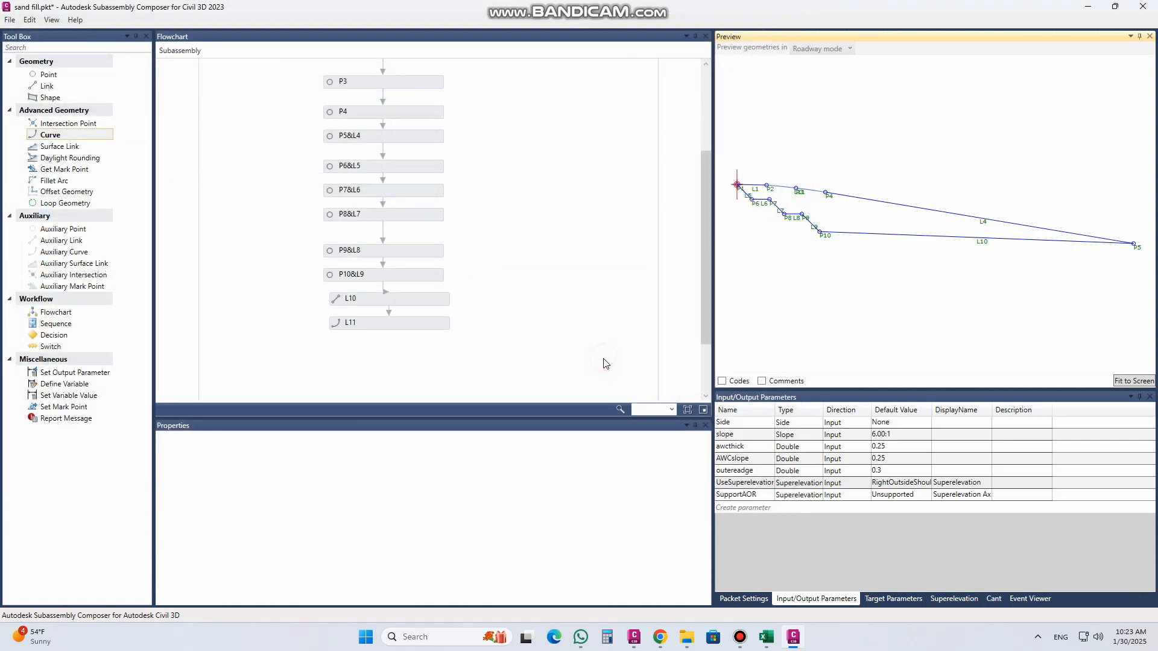
Step: Switch to Civil 3D, open assembly.dwg ignoring the lost sheet set association, and show the road assembly in model space
{"action": "left_click", "coordinate": [635, 637]}
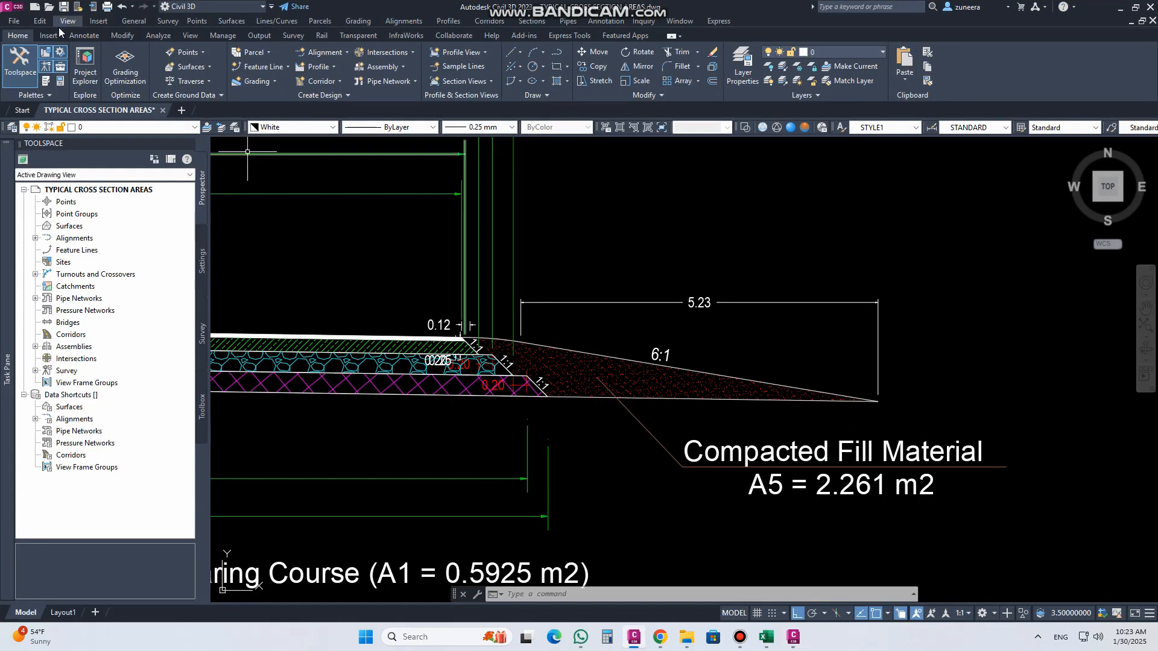
{"action": "left_click", "coordinate": [49, 9]}
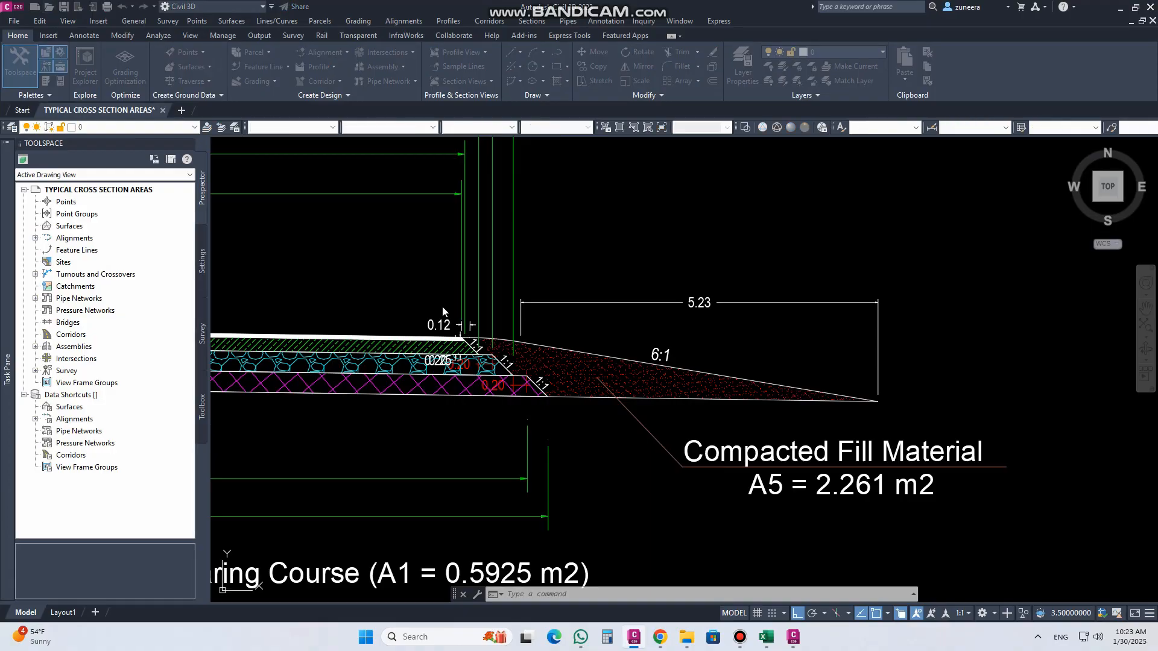
{"action": "left_click", "coordinate": [495, 229]}
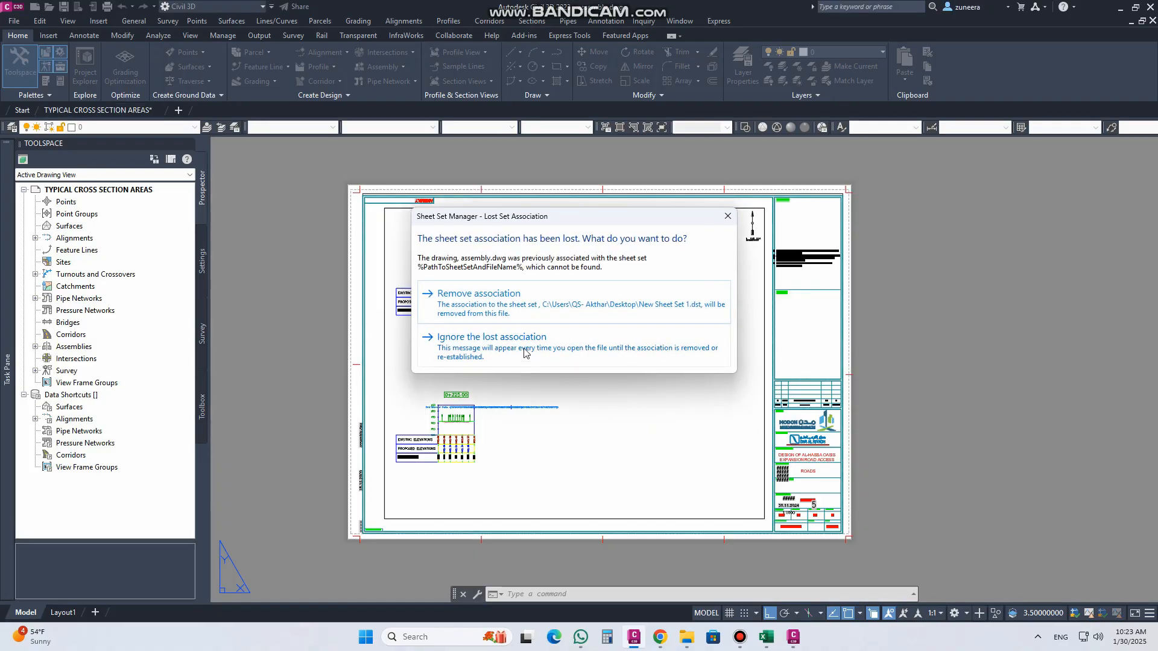
{"action": "left_click", "coordinate": [526, 353]}
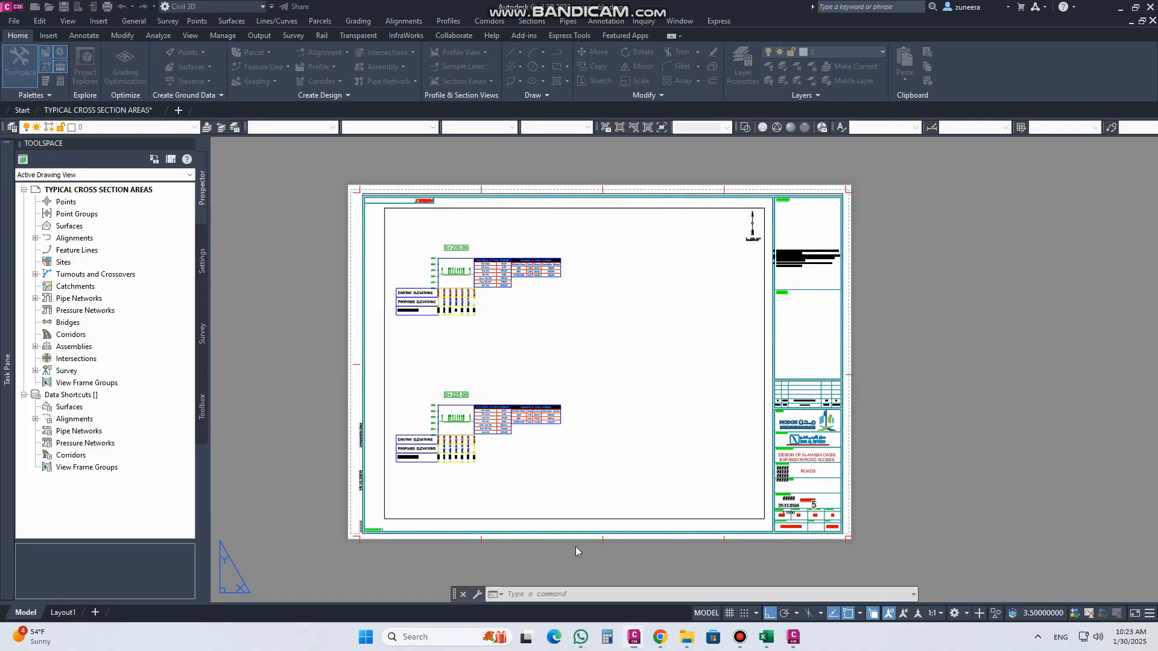
{"action": "left_click", "coordinate": [26, 613]}
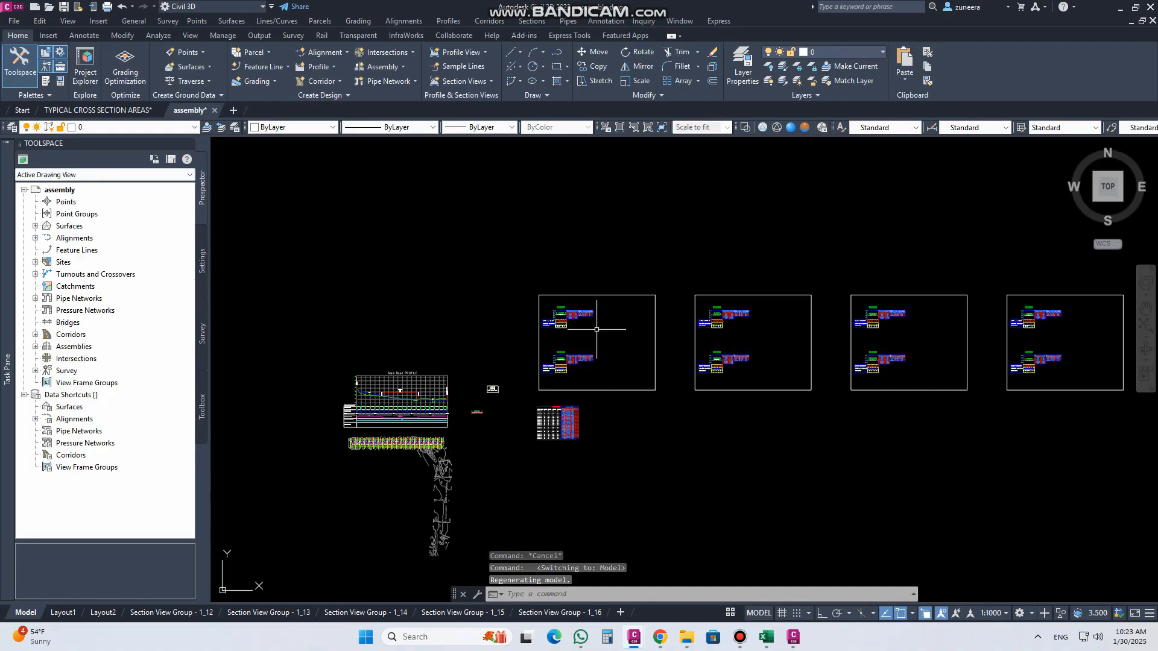
{"action": "scroll", "coordinate": [459, 430], "scroll_direction": "up", "scroll_amount": 10}
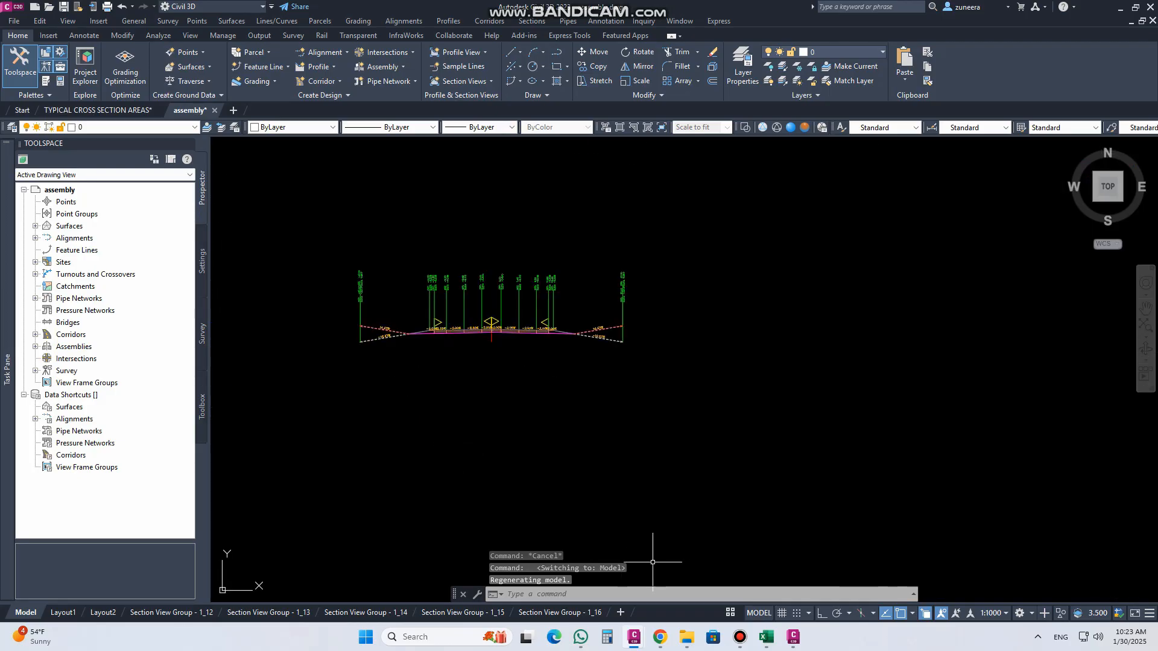
Step: Switch to Subassembly Composer and add a shape after L11 that fills the area enclosed by the sand-fill links
{"action": "left_click", "coordinate": [794, 638]}
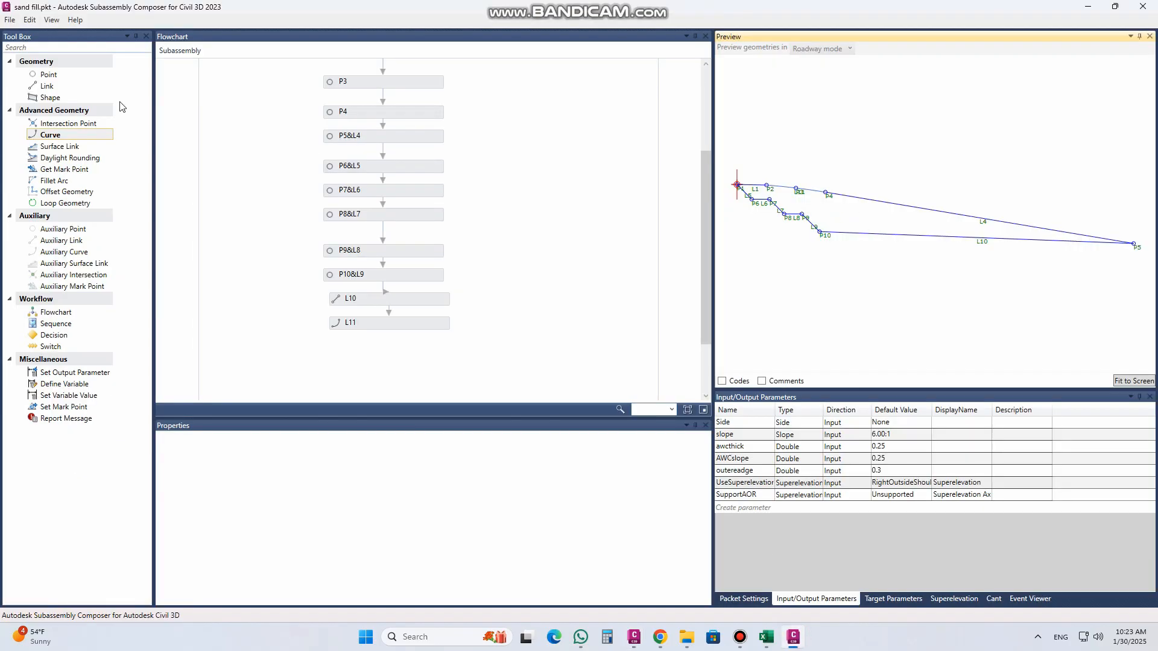
{"action": "left_click", "coordinate": [66, 98]}
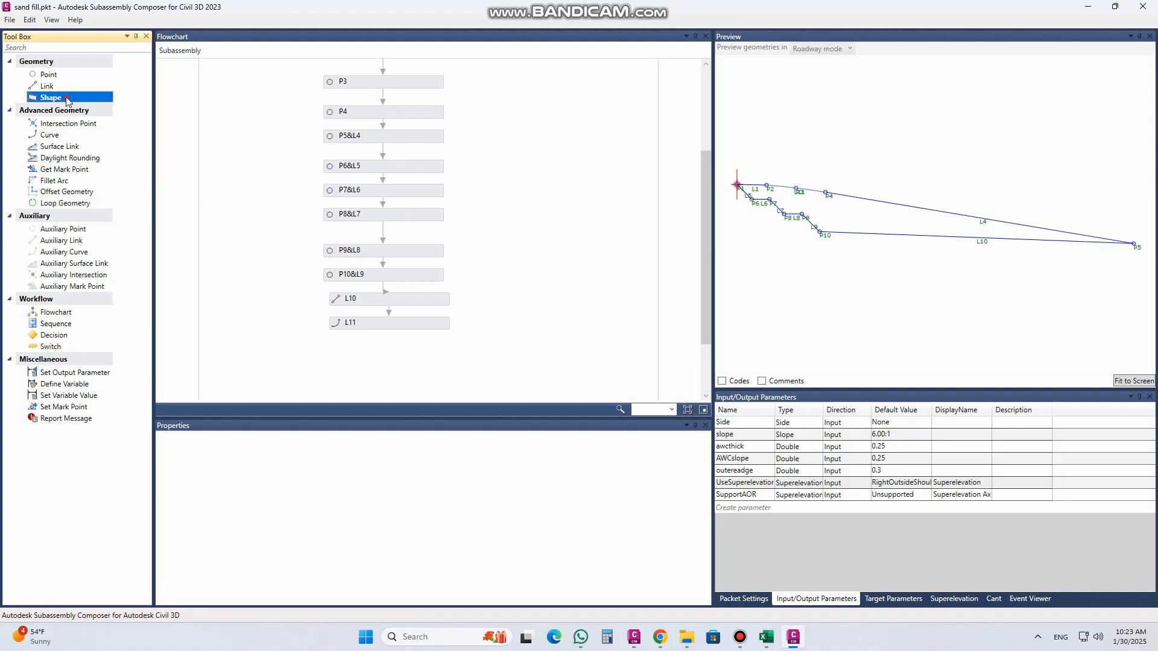
{"action": "left_click_drag", "start_coordinate": [365, 345], "coordinate": [370, 347]}
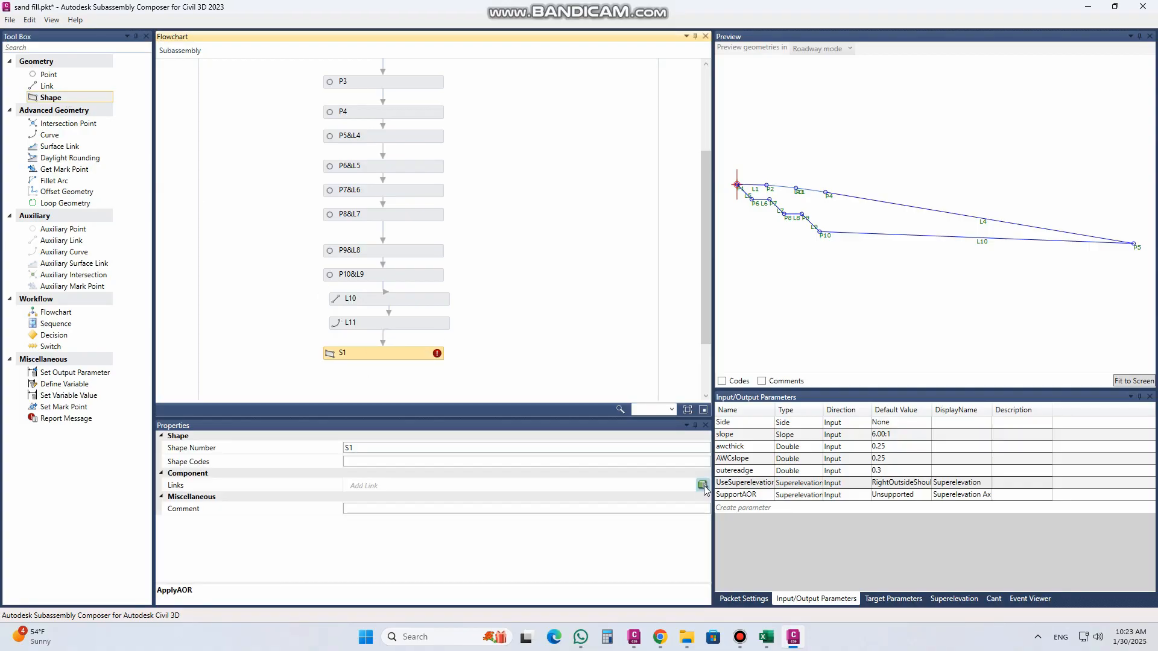
{"action": "left_click", "coordinate": [899, 179]}
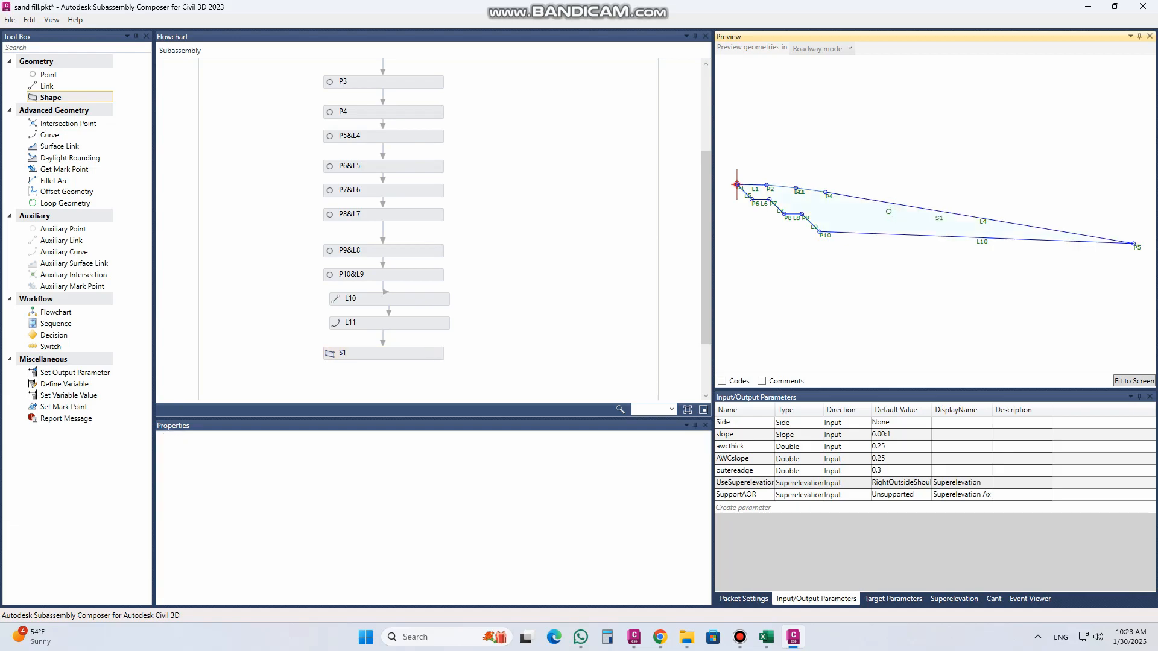
Step: Assign the shape code "Sand Fill" to shape S1
{"action": "left_click", "coordinate": [413, 355]}
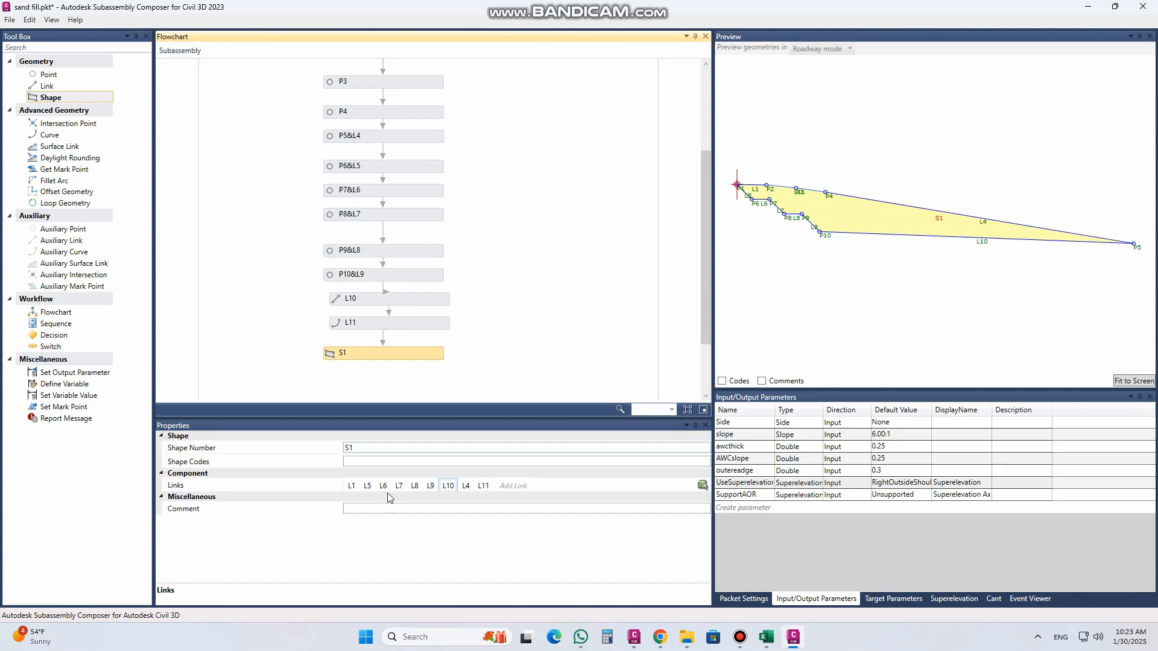
{"action": "left_click", "coordinate": [402, 461]}
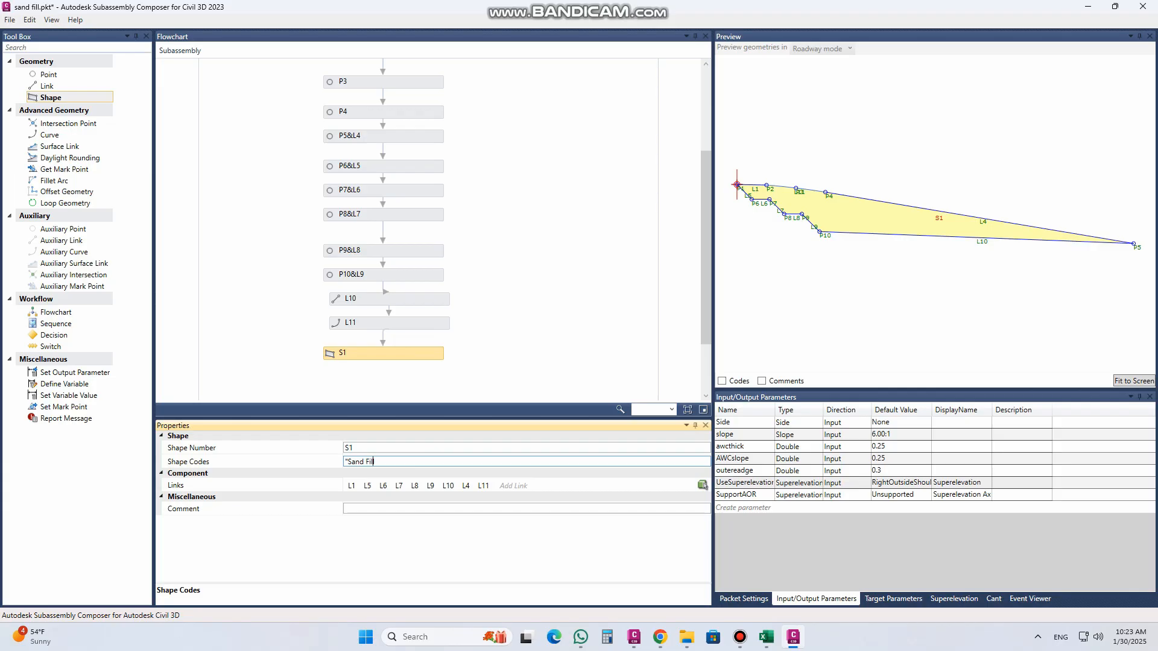
{"action": "left_click", "coordinate": [405, 448]}
Step: Save the subassembly with its new shape, replacing sand fill.pkt
{"action": "left_click", "coordinate": [9, 20]}
{"action": "left_click", "coordinate": [57, 73]}
{"action": "left_click", "coordinate": [226, 178]}
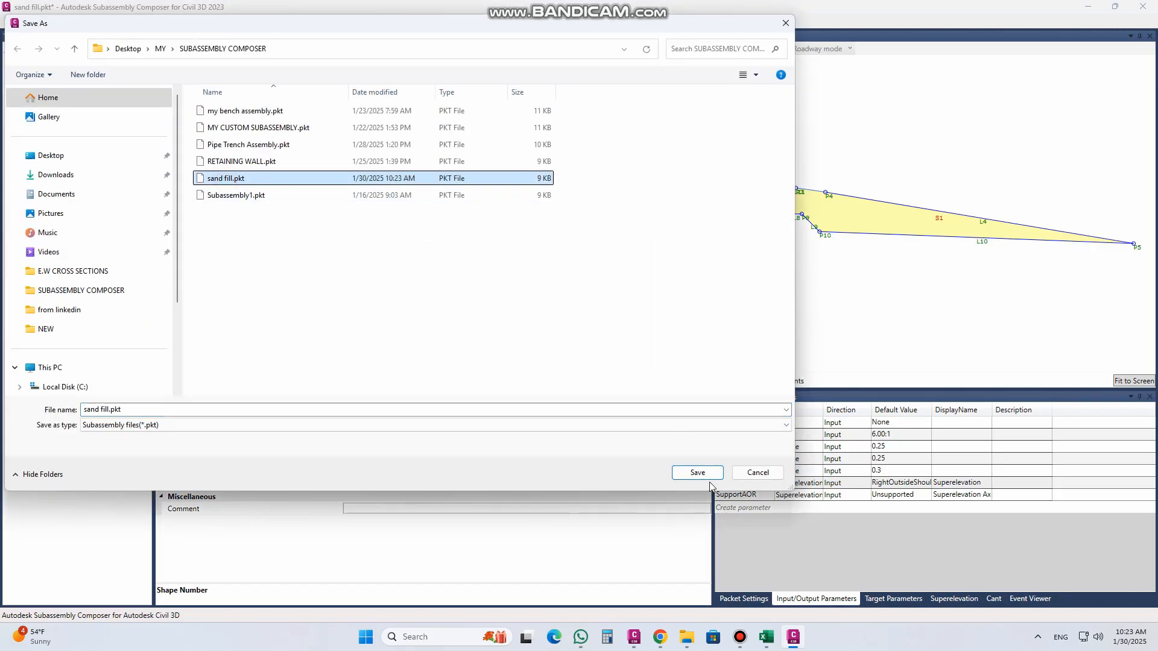
{"action": "left_click", "coordinate": [697, 472]}
{"action": "left_click", "coordinate": [597, 362]}
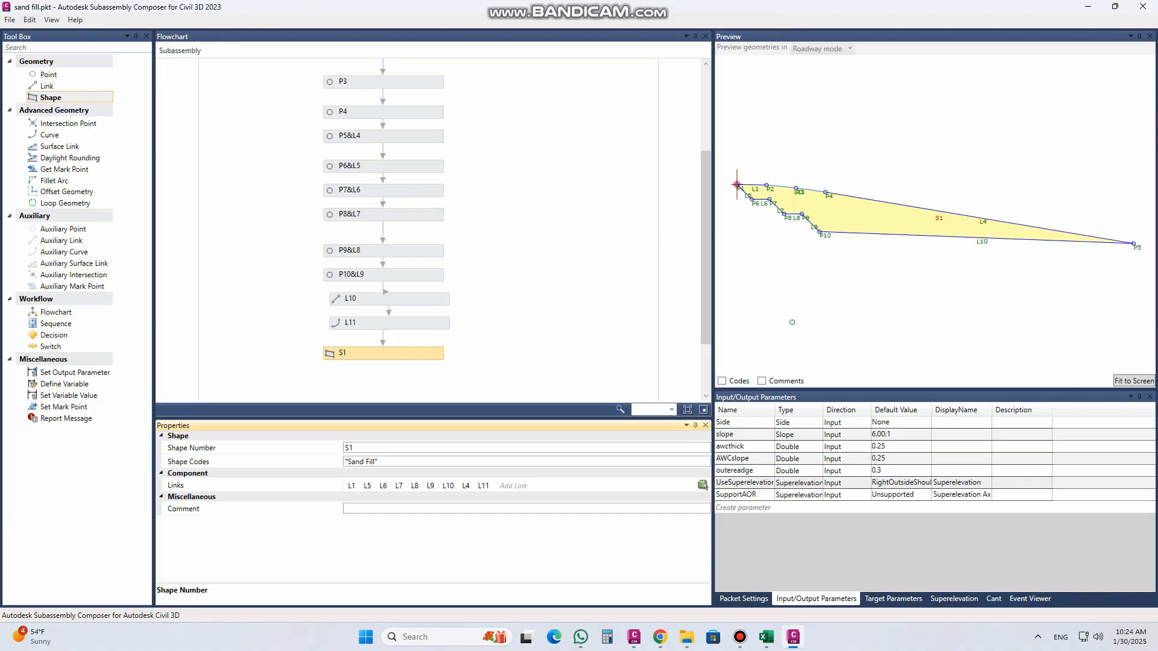
Step: Switch to assembly.dwg in Civil 3D and create a new sand fill assembly with its baseline placed below the existing road assembly
{"action": "mouse_move", "coordinate": [634, 637]}
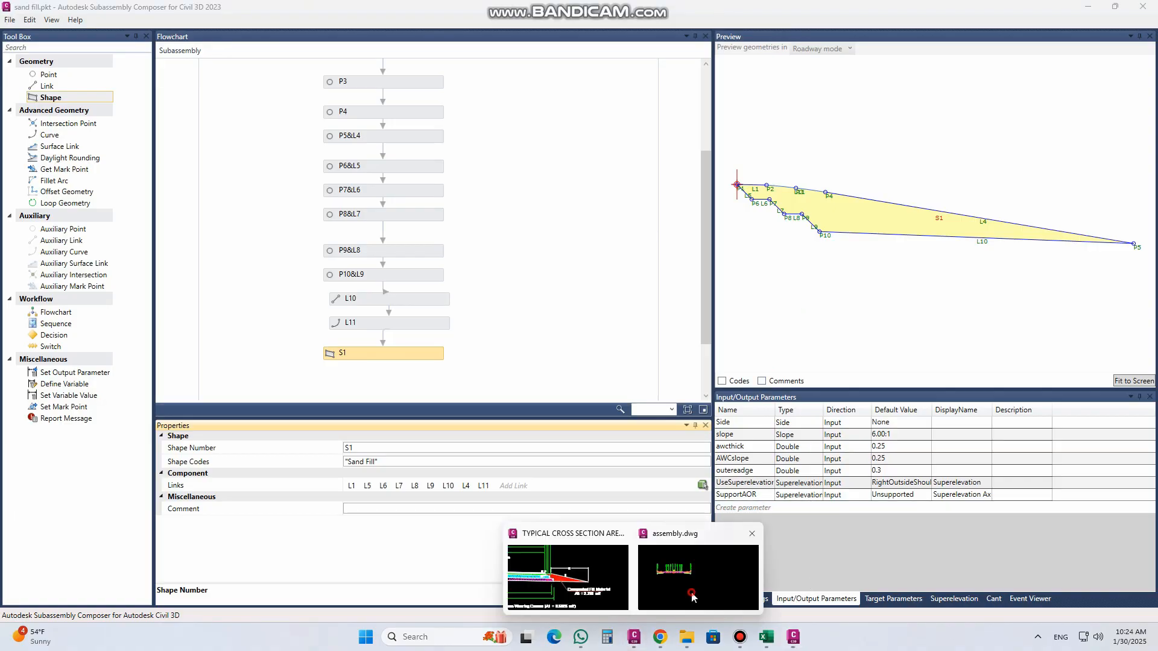
{"action": "left_click", "coordinate": [669, 579]}
{"action": "left_click", "coordinate": [401, 68]}
{"action": "left_click", "coordinate": [401, 84]}
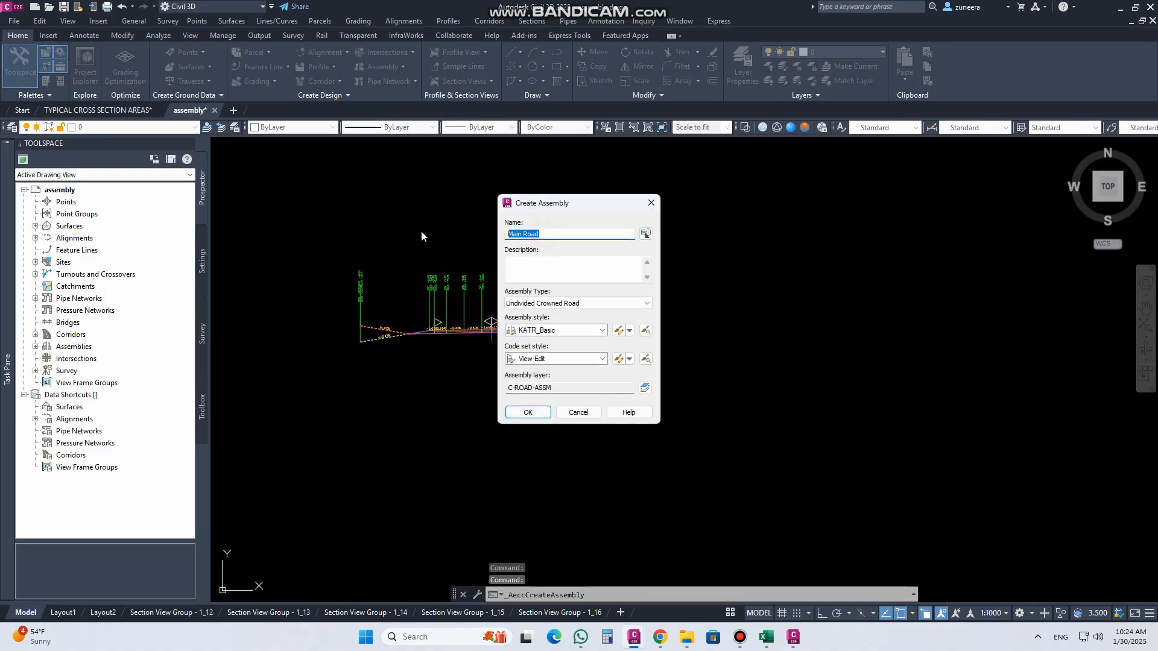
{"action": "type", "text": "sandfill"}
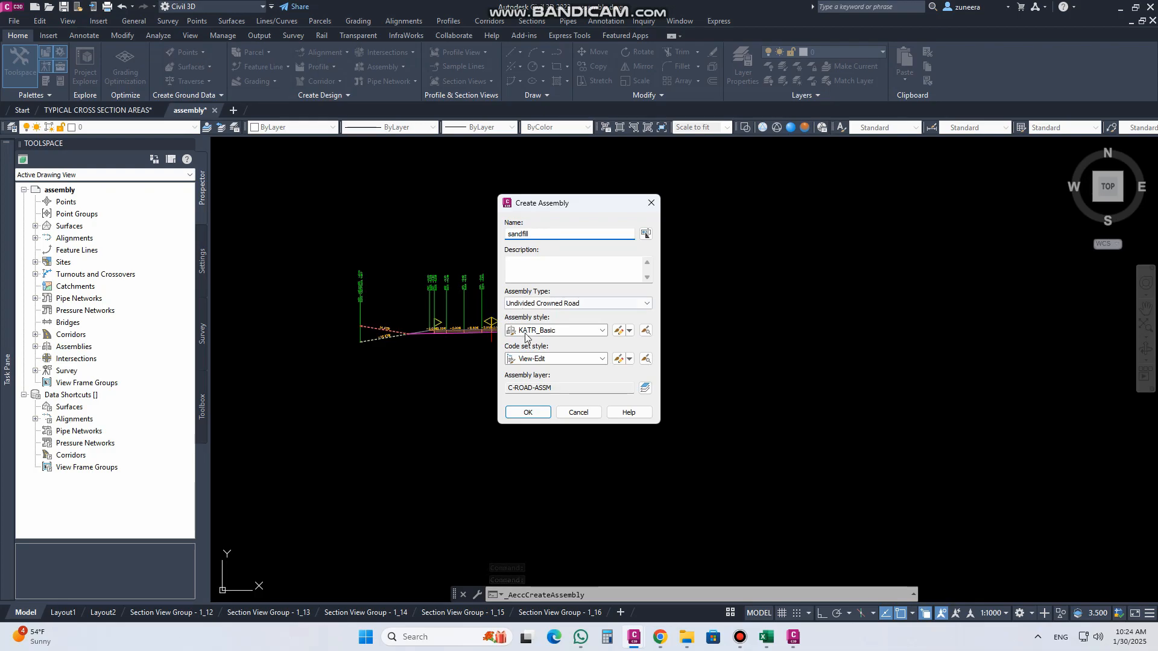
{"action": "left_click", "coordinate": [528, 412]}
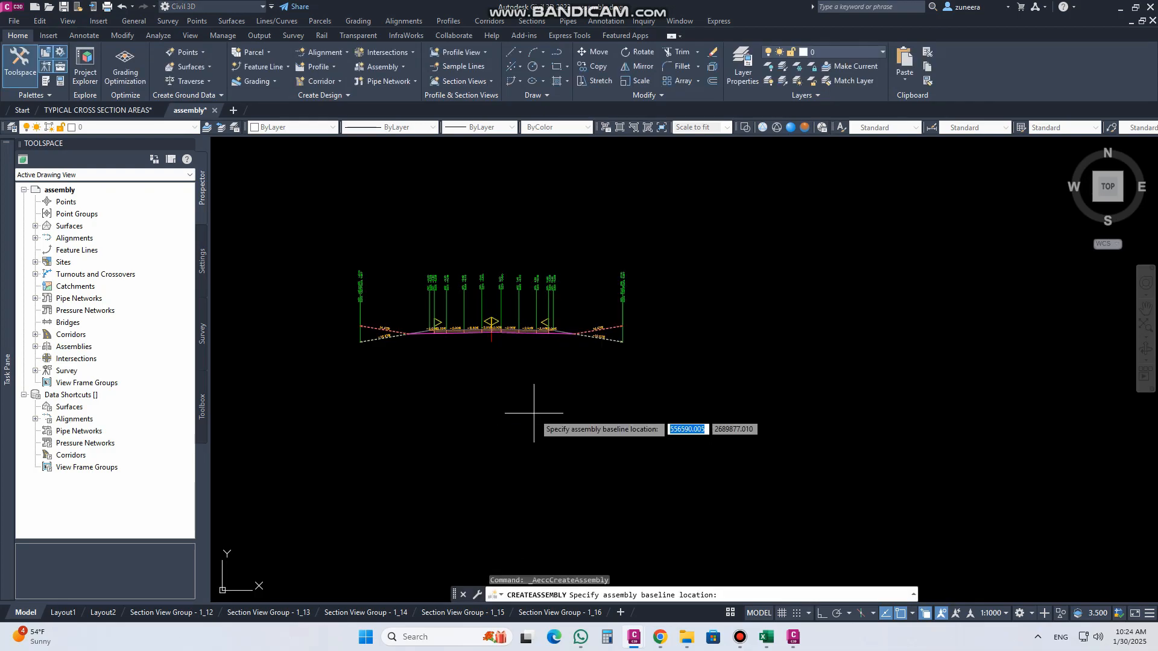
{"action": "scroll", "coordinate": [531, 341], "scroll_direction": "up", "scroll_amount": 10}
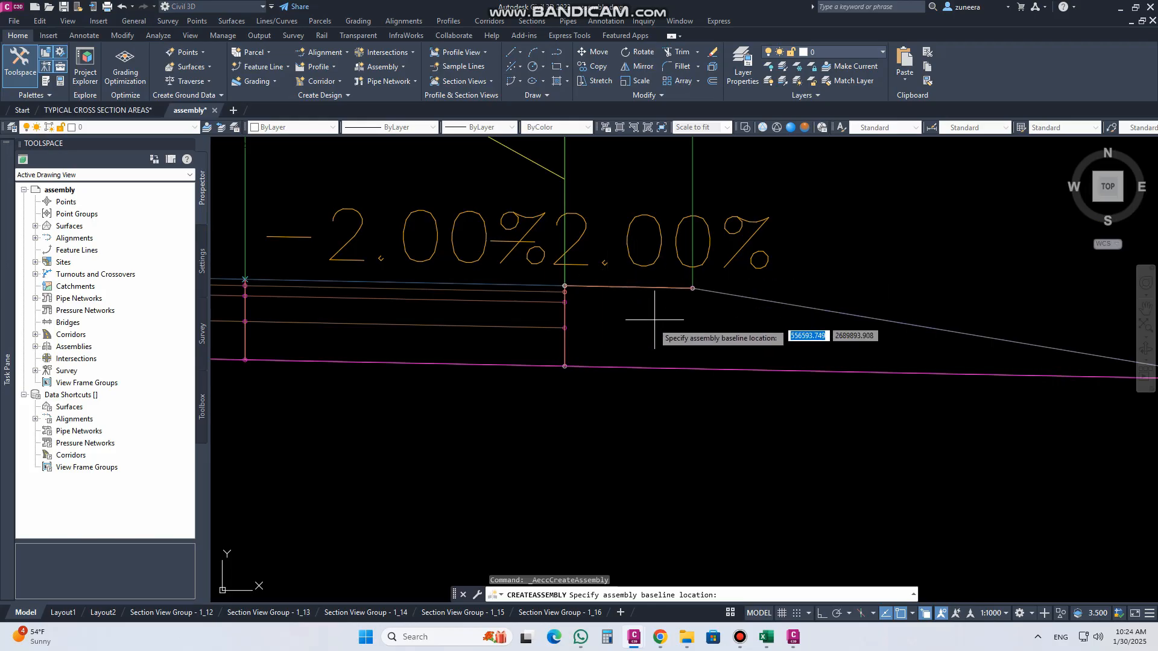
{"action": "scroll", "coordinate": [549, 355], "scroll_direction": "down", "scroll_amount": 5}
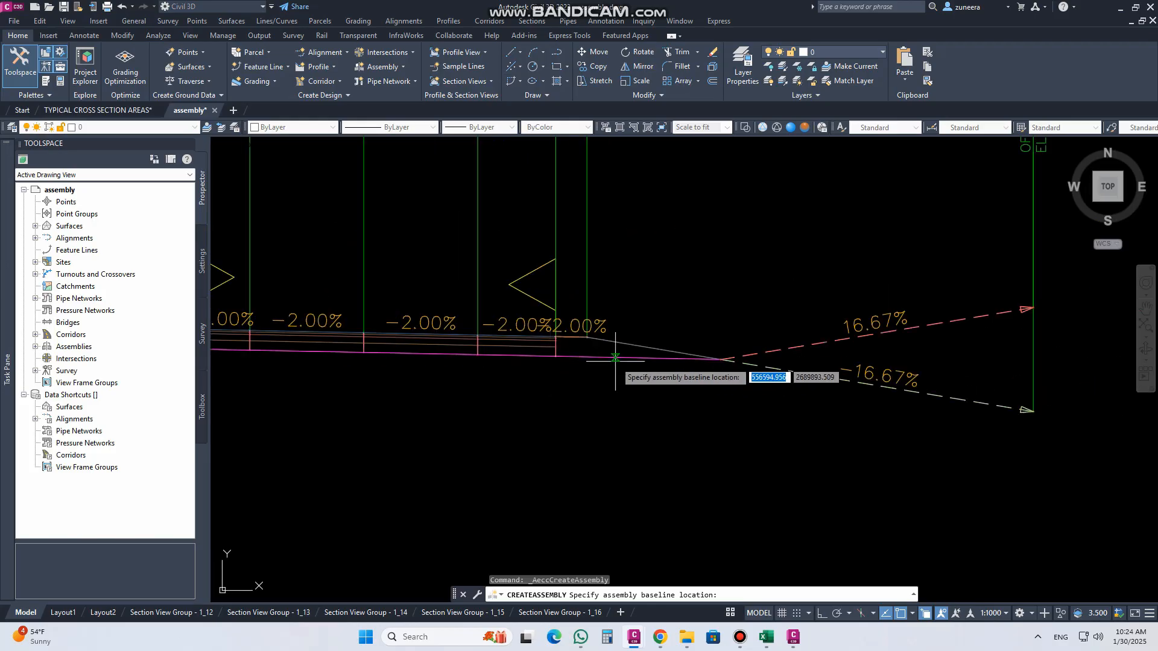
{"action": "scroll", "coordinate": [614, 365], "scroll_direction": "down", "scroll_amount": 6}
{"action": "left_click", "coordinate": [522, 414]}
{"action": "scroll", "coordinate": [525, 414], "scroll_direction": "up", "scroll_amount": 6}
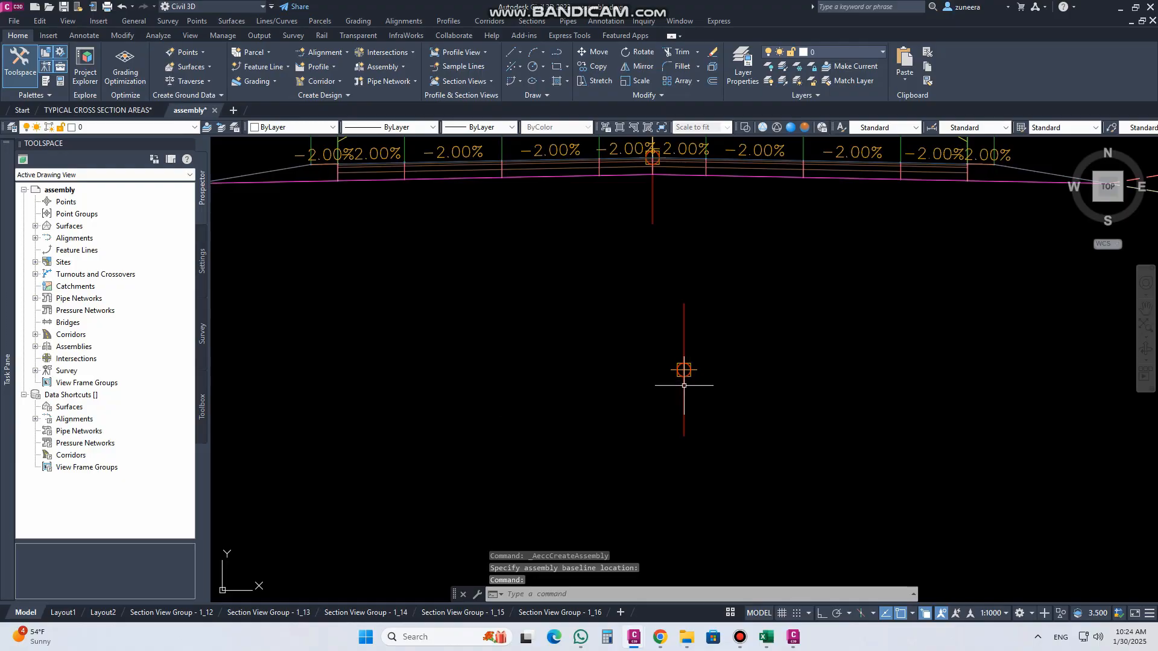
{"action": "scroll", "coordinate": [549, 411], "scroll_direction": "down", "scroll_amount": 4}
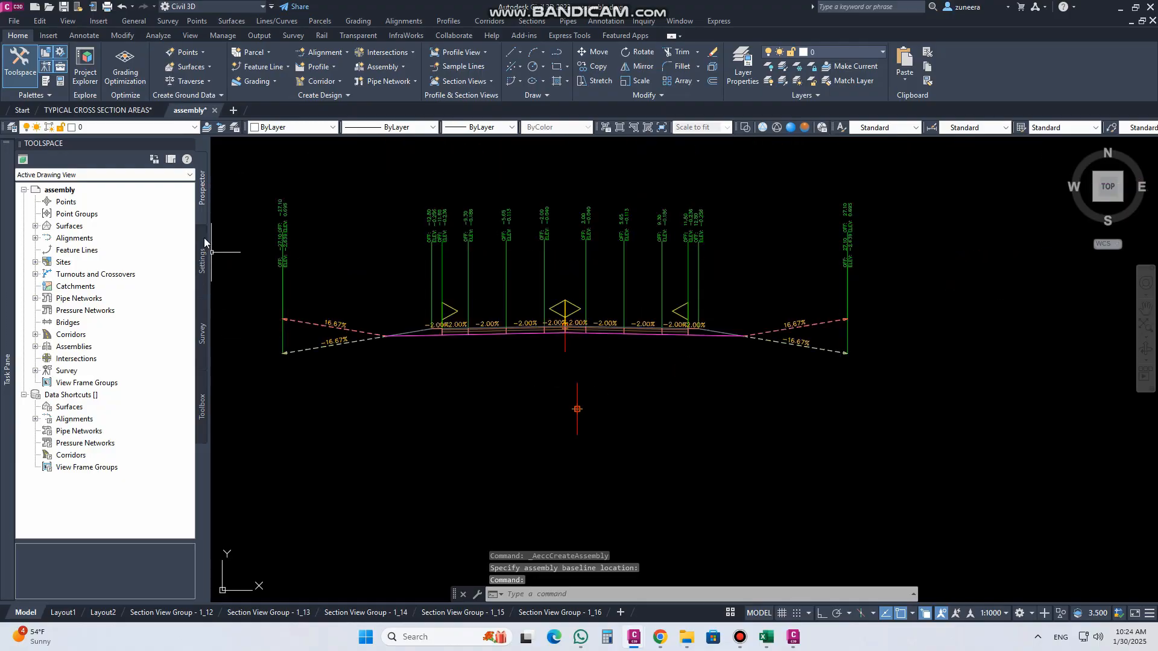
Step: Display the Civil metric subassembly tool palettes docked beside the Toolspace and show the CUSTOM palette
{"action": "left_click", "coordinate": [44, 85]}
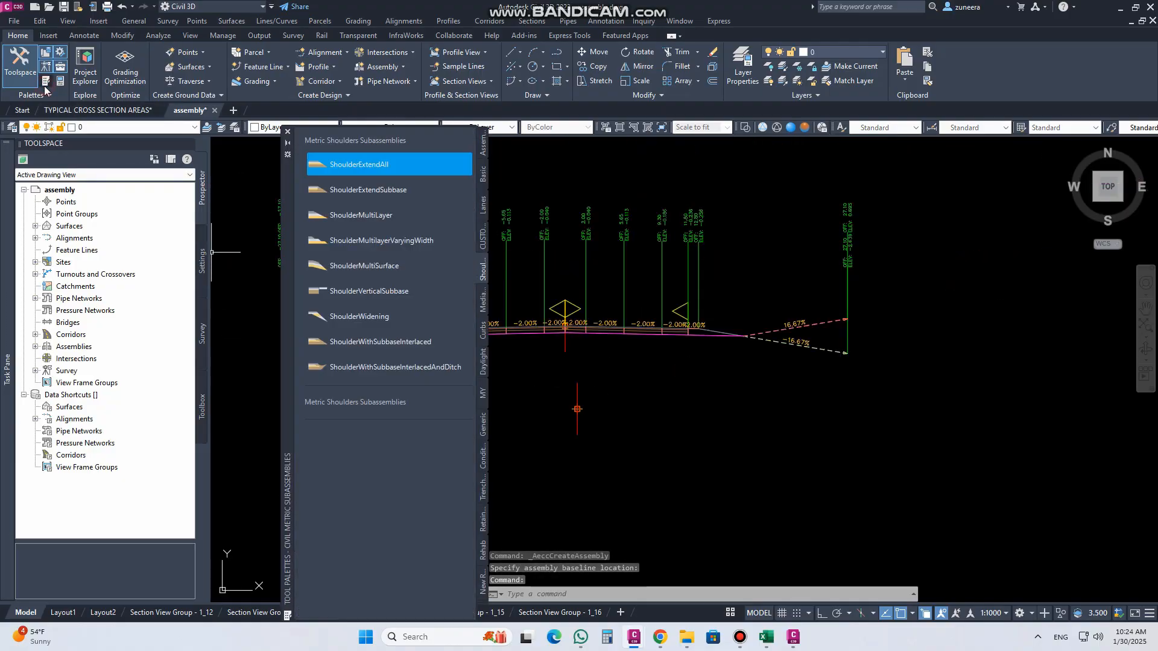
{"action": "left_click_drag", "start_coordinate": [286, 403], "coordinate": [231, 385]}
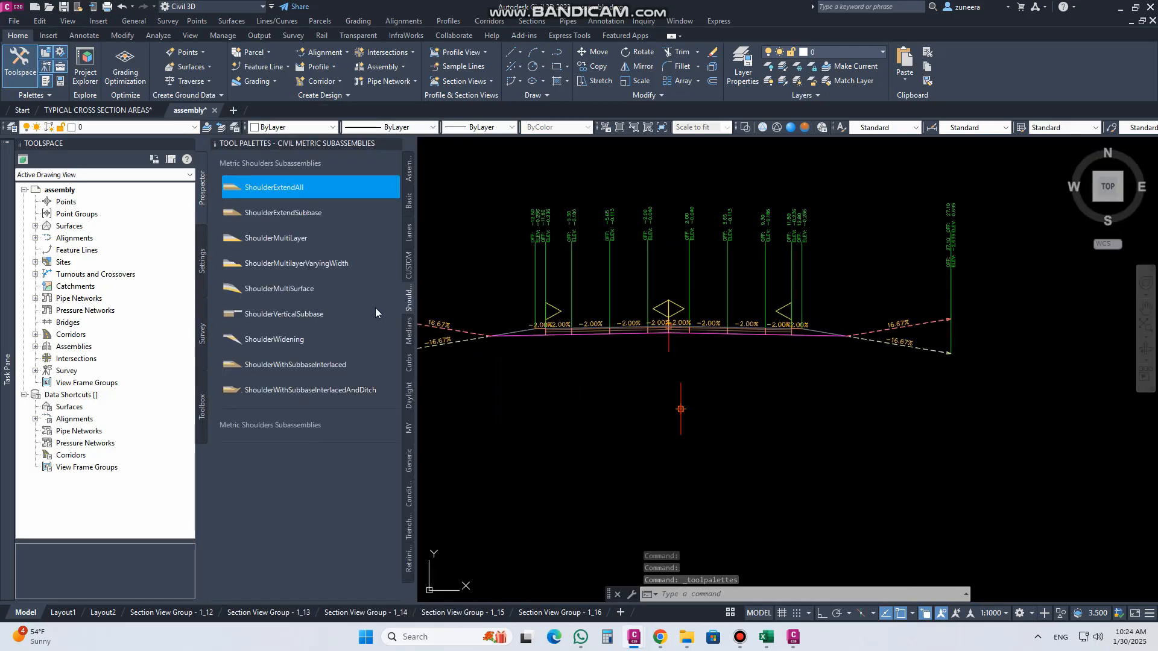
{"action": "left_click", "coordinate": [409, 266]}
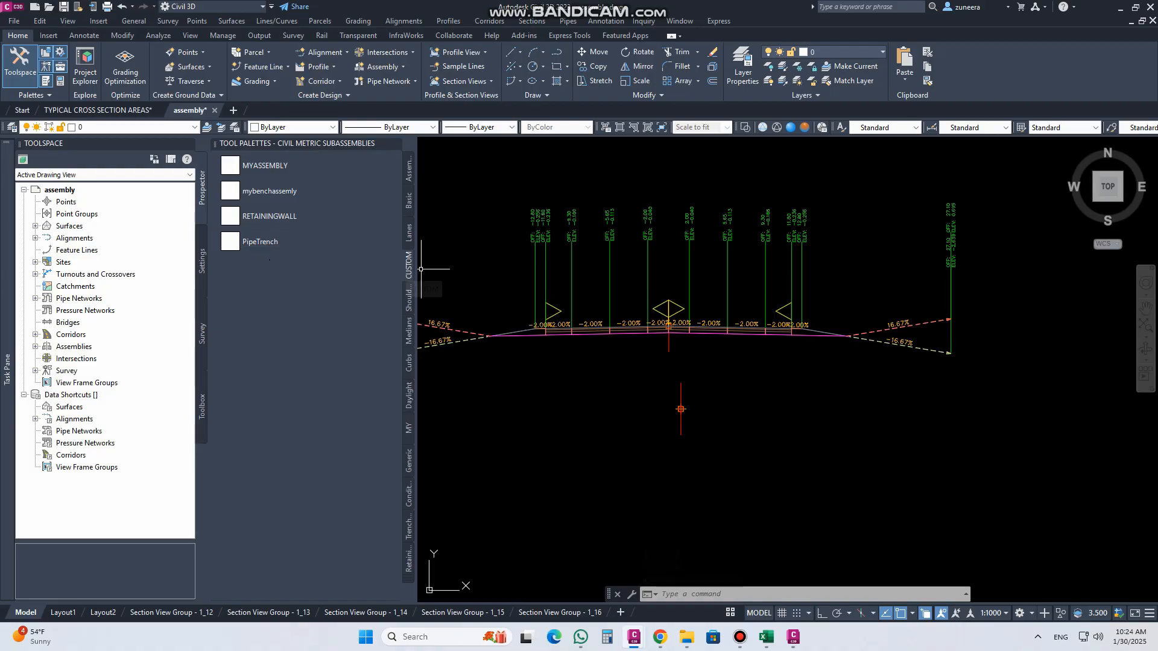
Step: Import sand fill.pkt from the SUBASSEMBLY COMPOSER folder into the CUSTOM tool palette
{"action": "right_click", "coordinate": [411, 273]}
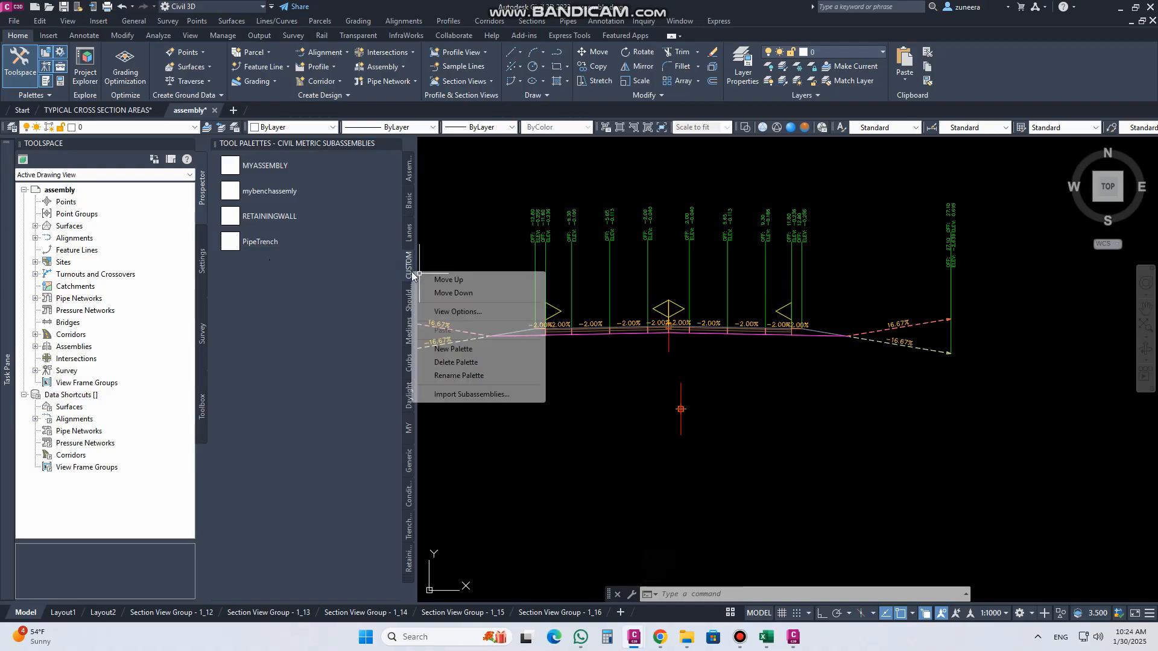
{"action": "left_click", "coordinate": [471, 394]}
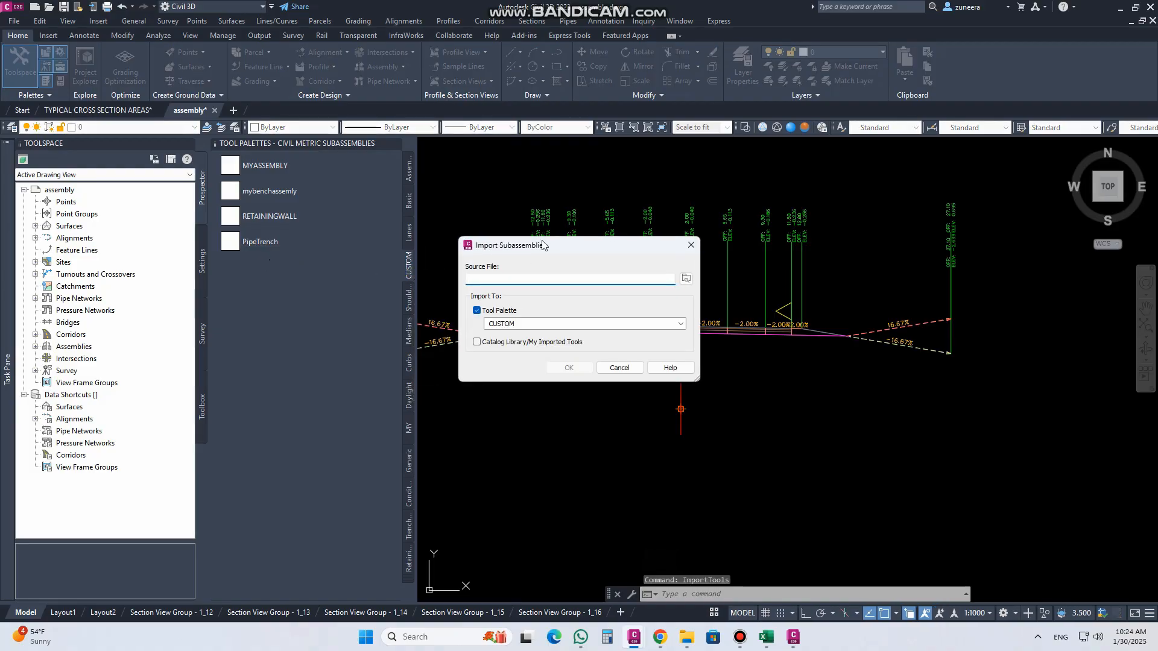
{"action": "left_click", "coordinate": [406, 248]}
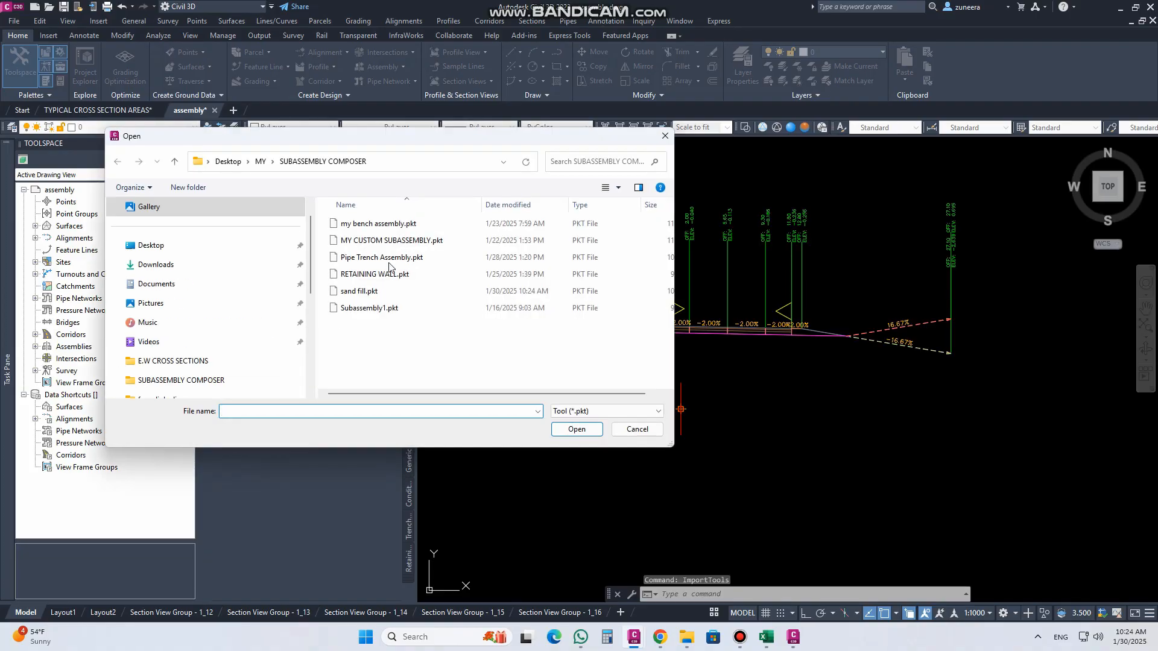
{"action": "left_click", "coordinate": [362, 292]}
{"action": "left_click", "coordinate": [577, 429]}
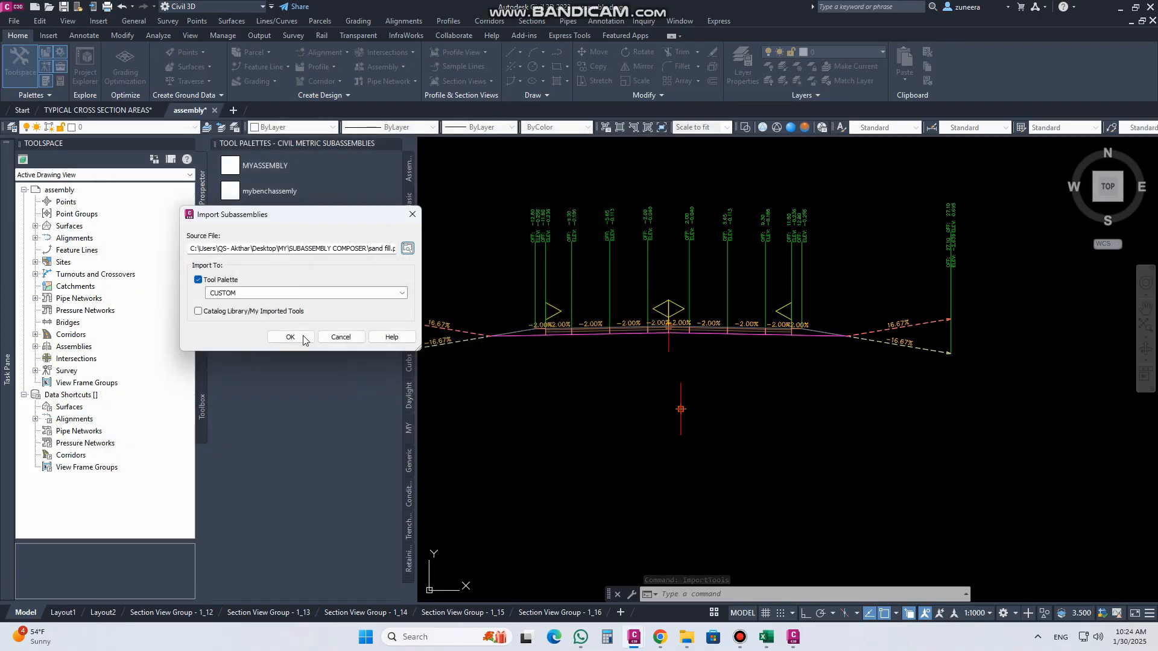
{"action": "left_click", "coordinate": [299, 336]}
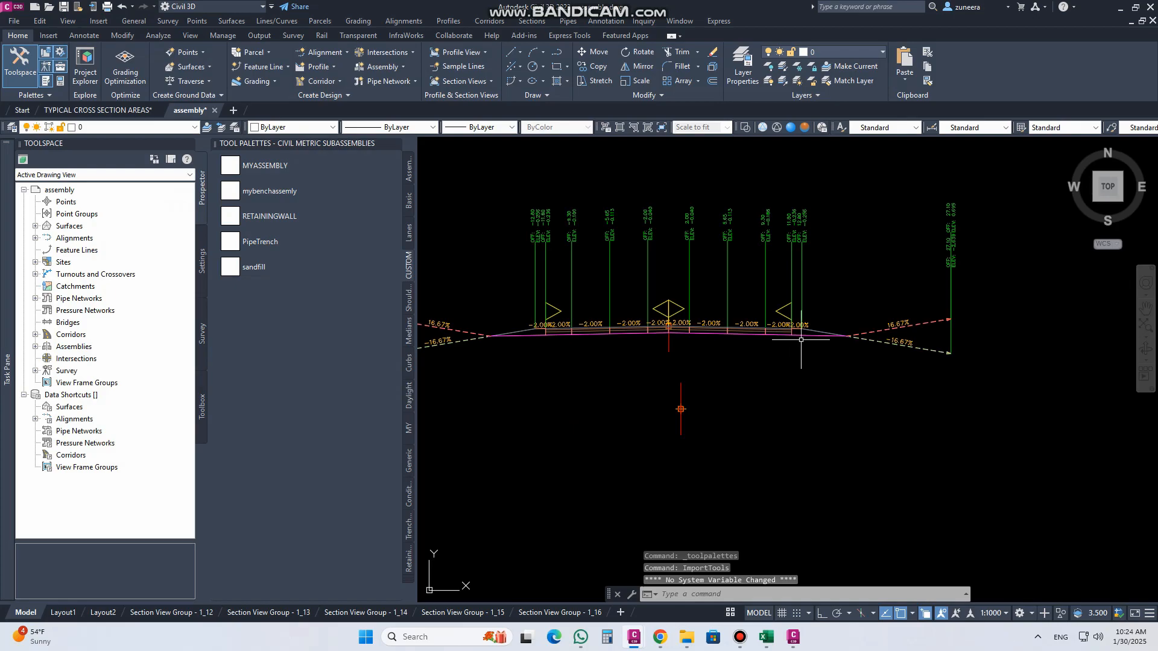
Step: Erase the old sand fill right side subassembly from the road assembly
{"action": "scroll", "coordinate": [848, 332], "scroll_direction": "up", "scroll_amount": 5}
{"action": "middle_click_drag", "start_coordinate": [702, 325], "coordinate": [695, 348]}
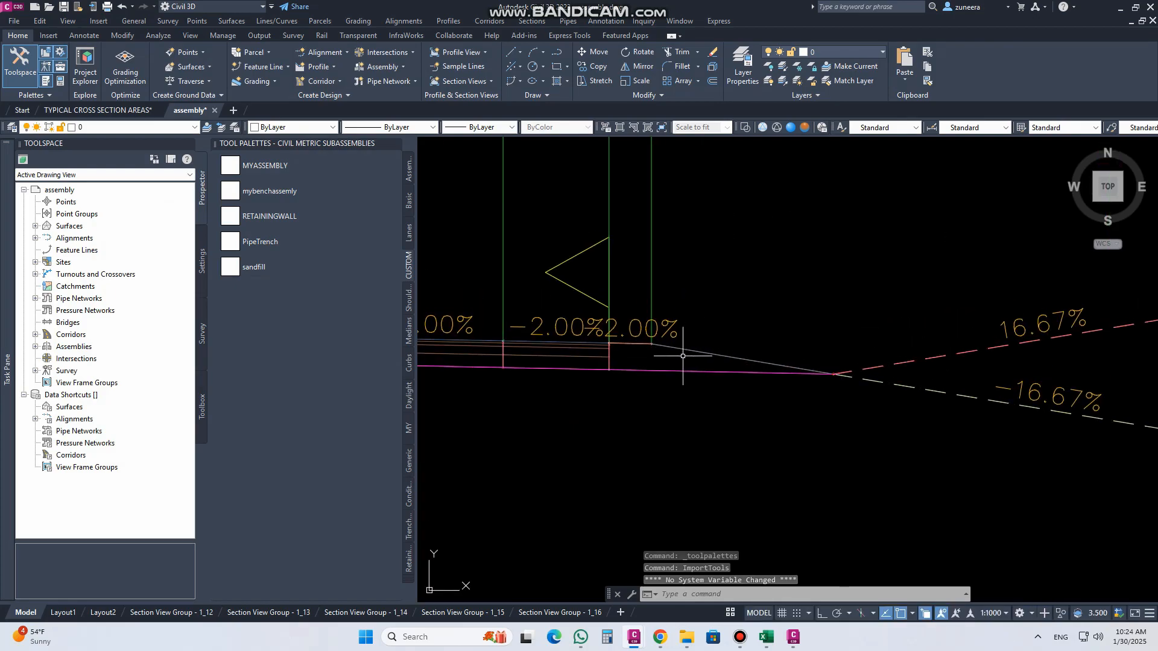
{"action": "left_click", "coordinate": [695, 350]}
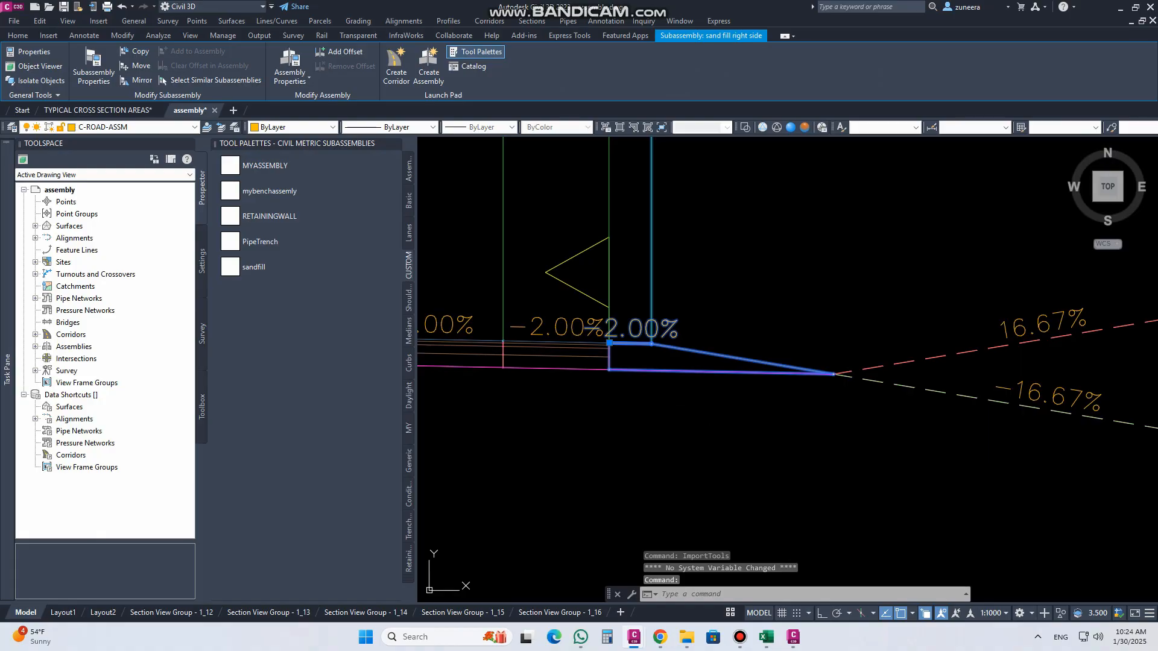
{"action": "type", "text": "e"}
{"action": "key", "text": "Return"}
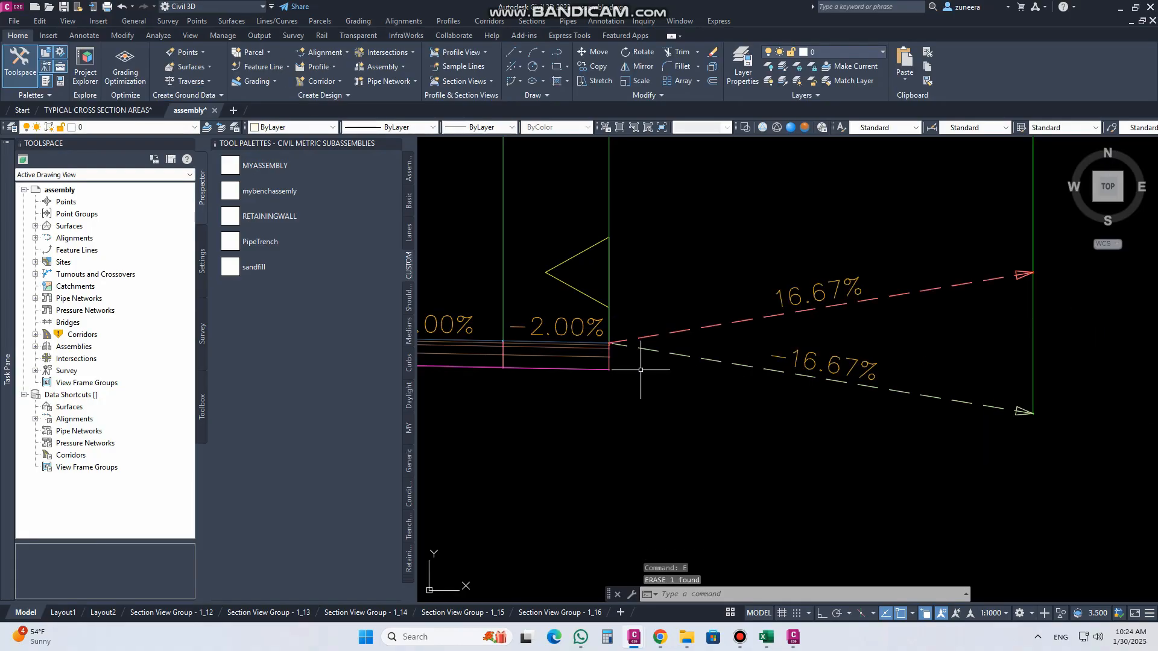
Step: Attach the custom sandfill subassembly to the top outer marker of the right pavement edge, naming it sandfill
{"action": "left_click", "coordinate": [260, 267]}
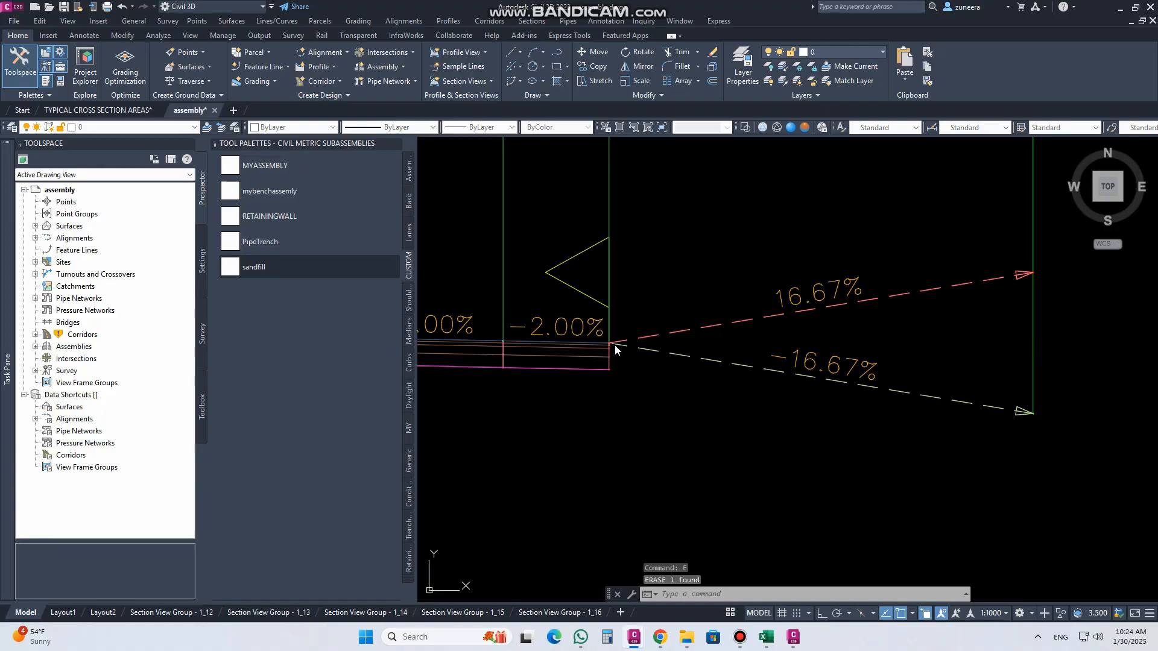
{"action": "middle_click_drag", "start_coordinate": [639, 351], "coordinate": [756, 372]}
{"action": "scroll", "coordinate": [692, 350], "scroll_direction": "up", "scroll_amount": 2}
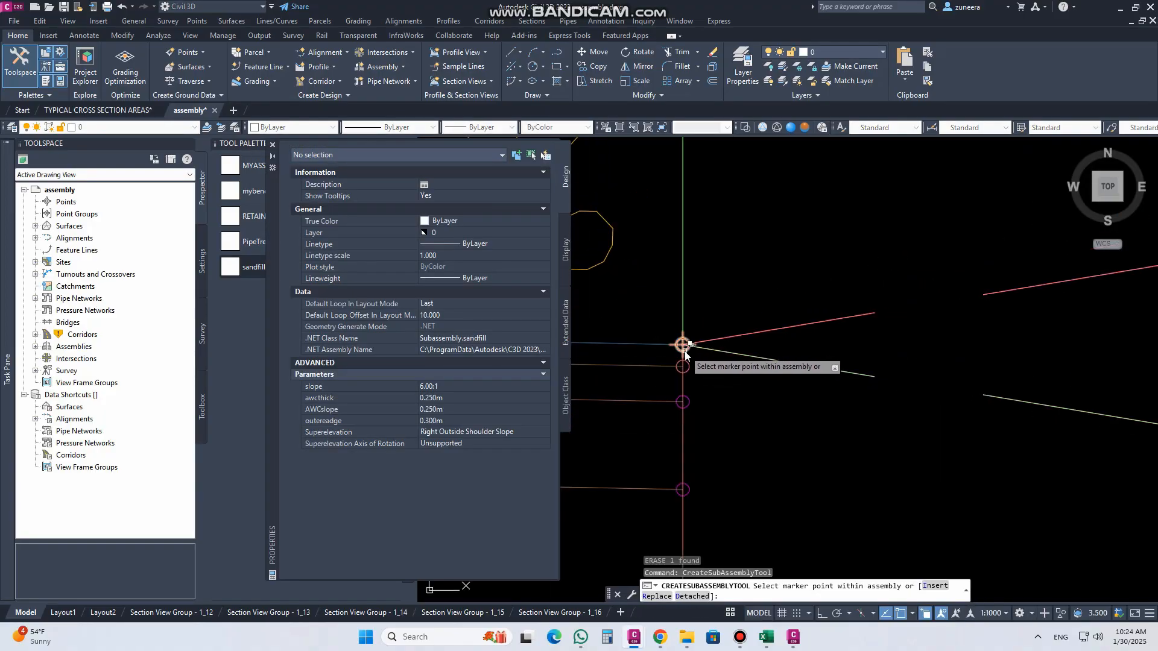
{"action": "left_click", "coordinate": [685, 352]}
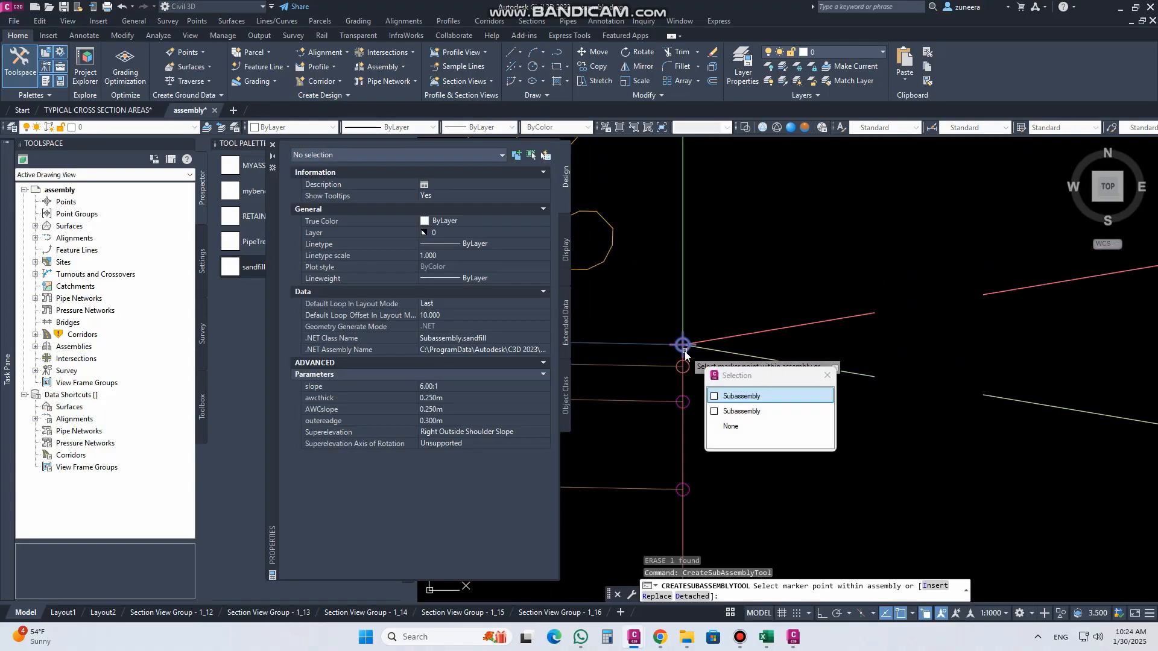
{"action": "left_click", "coordinate": [743, 412]}
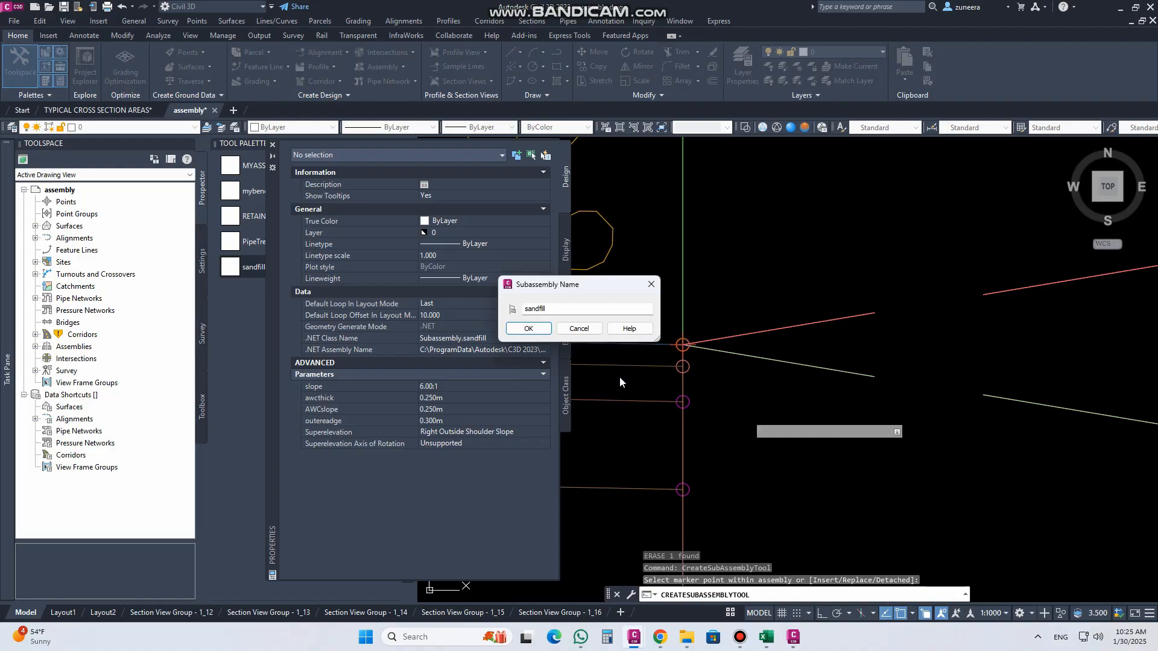
{"action": "left_click", "coordinate": [529, 328]}
{"action": "scroll", "coordinate": [711, 382], "scroll_direction": "up", "scroll_amount": 4}
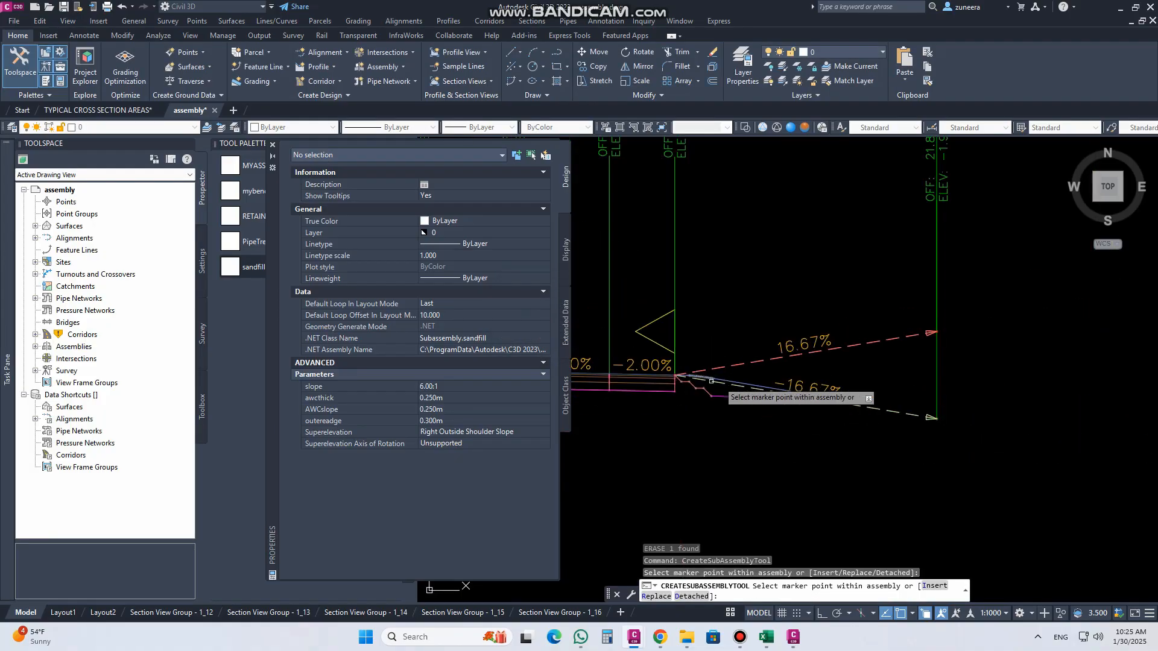
{"action": "key", "text": "Escape"}
Step: Move the day light right side subassembly to the outer end marker of the new sandfill subassembly
{"action": "left_click", "coordinate": [850, 347]}
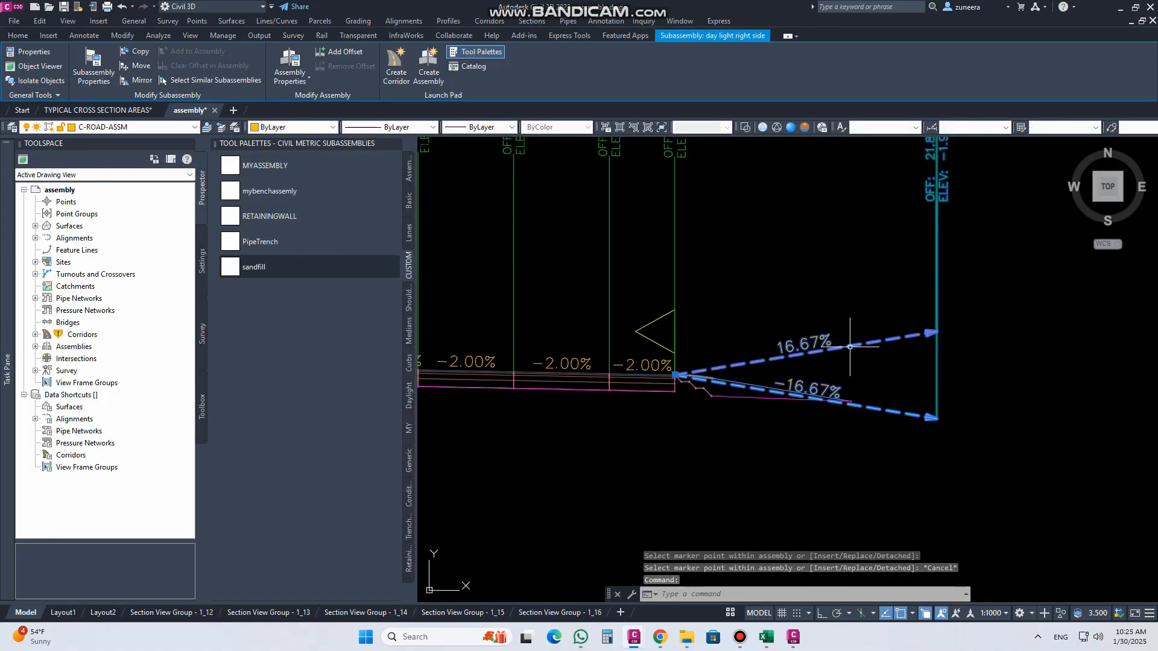
{"action": "left_click", "coordinate": [143, 68]}
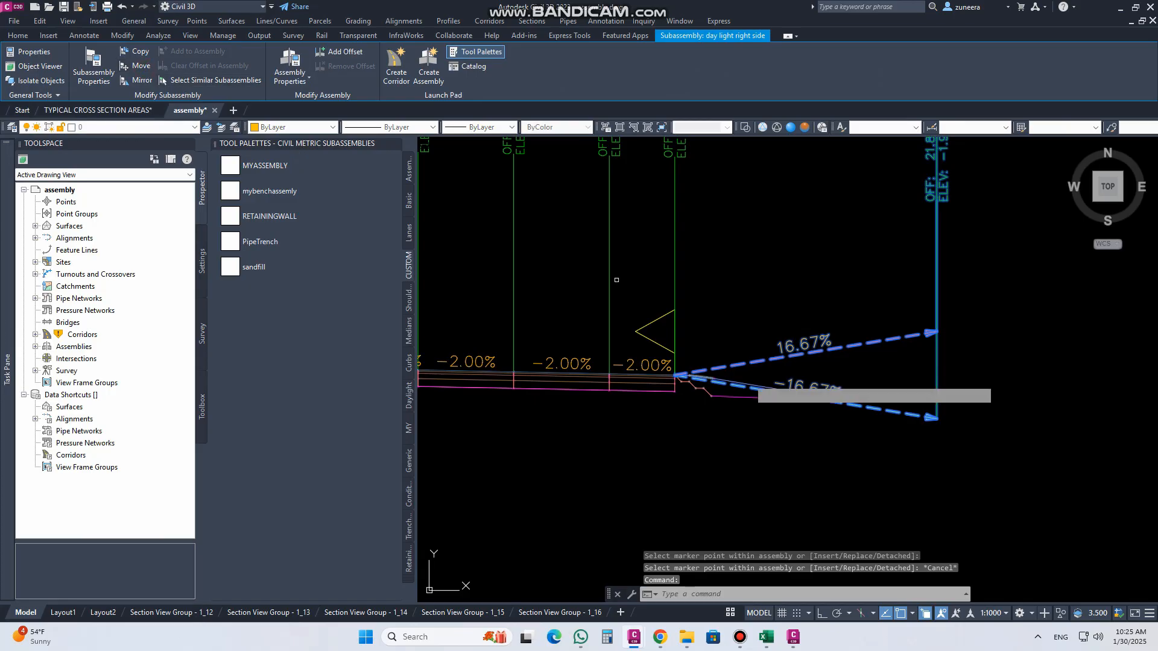
{"action": "scroll", "coordinate": [775, 374], "scroll_direction": "up", "scroll_amount": 5}
{"action": "left_click", "coordinate": [765, 327]}
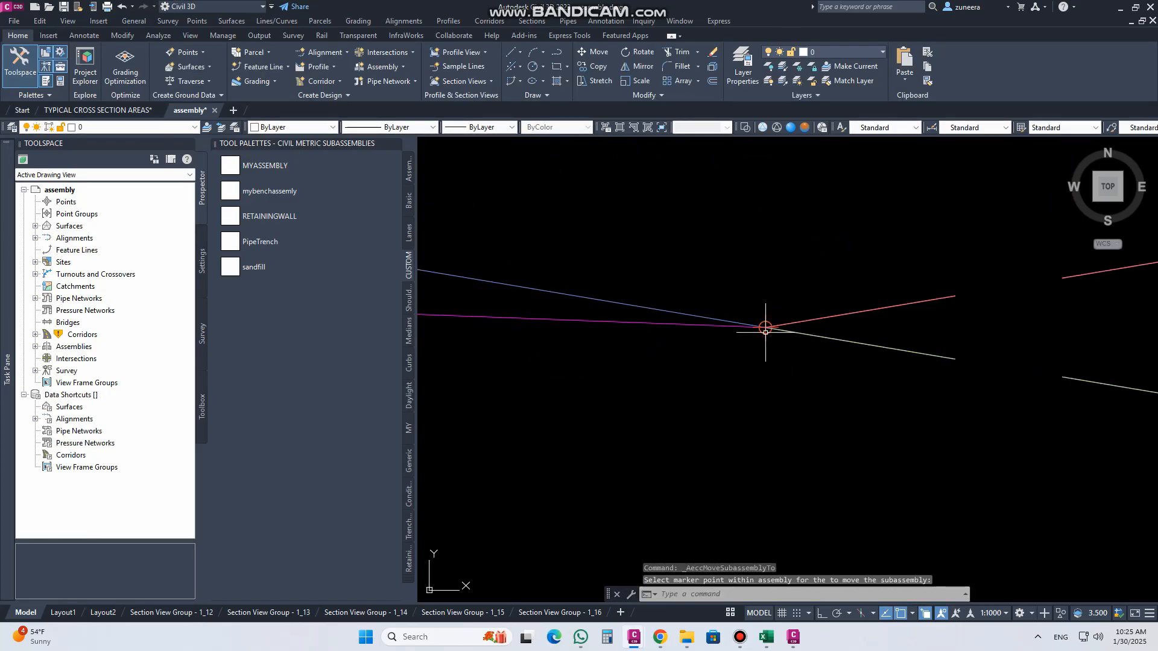
{"action": "scroll", "coordinate": [786, 440], "scroll_direction": "down", "scroll_amount": 4}
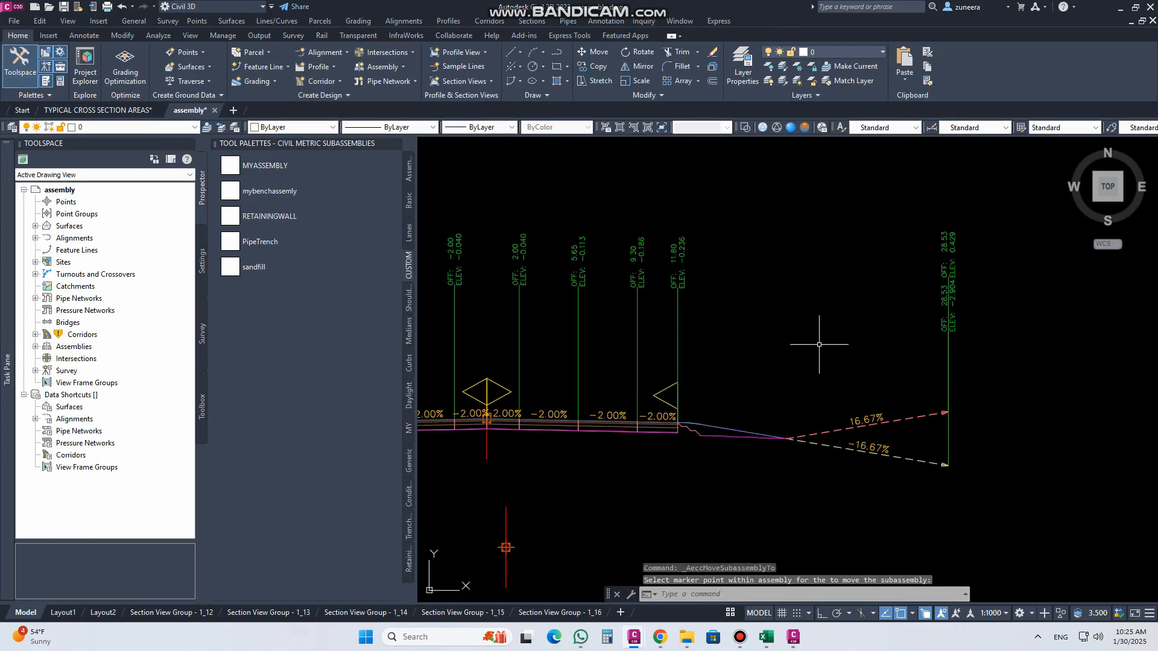
{"action": "scroll", "coordinate": [666, 437], "scroll_direction": "up", "scroll_amount": 5}
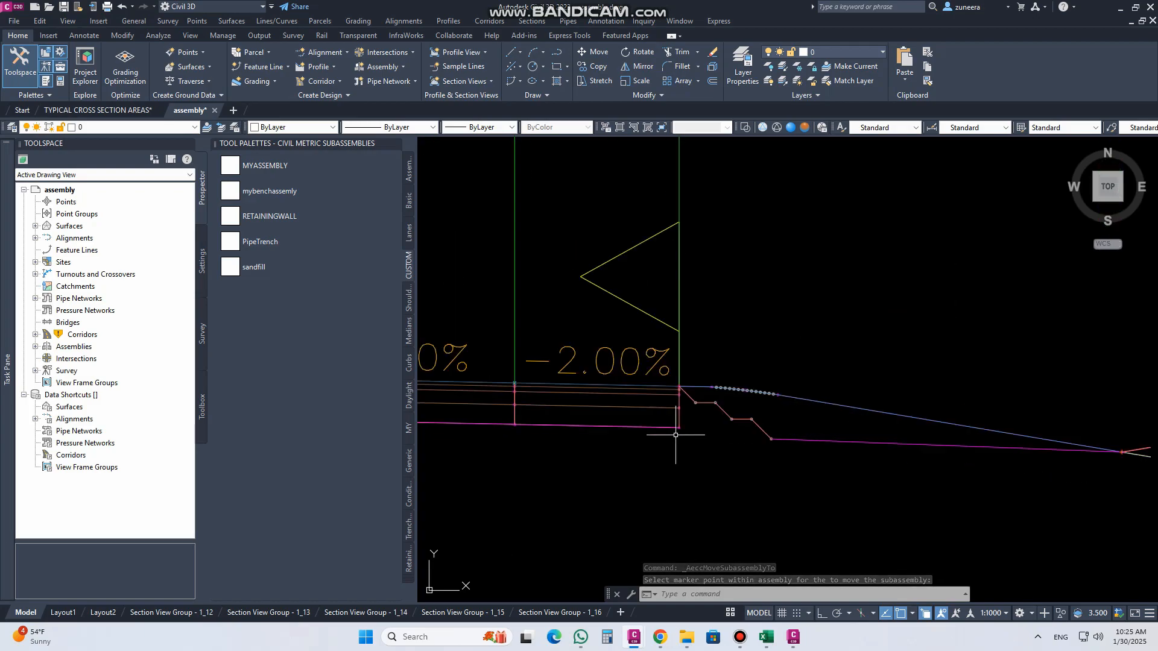
{"action": "scroll", "coordinate": [694, 398], "scroll_direction": "up", "scroll_amount": 4}
{"action": "scroll", "coordinate": [737, 383], "scroll_direction": "down", "scroll_amount": 3}
{"action": "scroll", "coordinate": [906, 403], "scroll_direction": "down", "scroll_amount": 5}
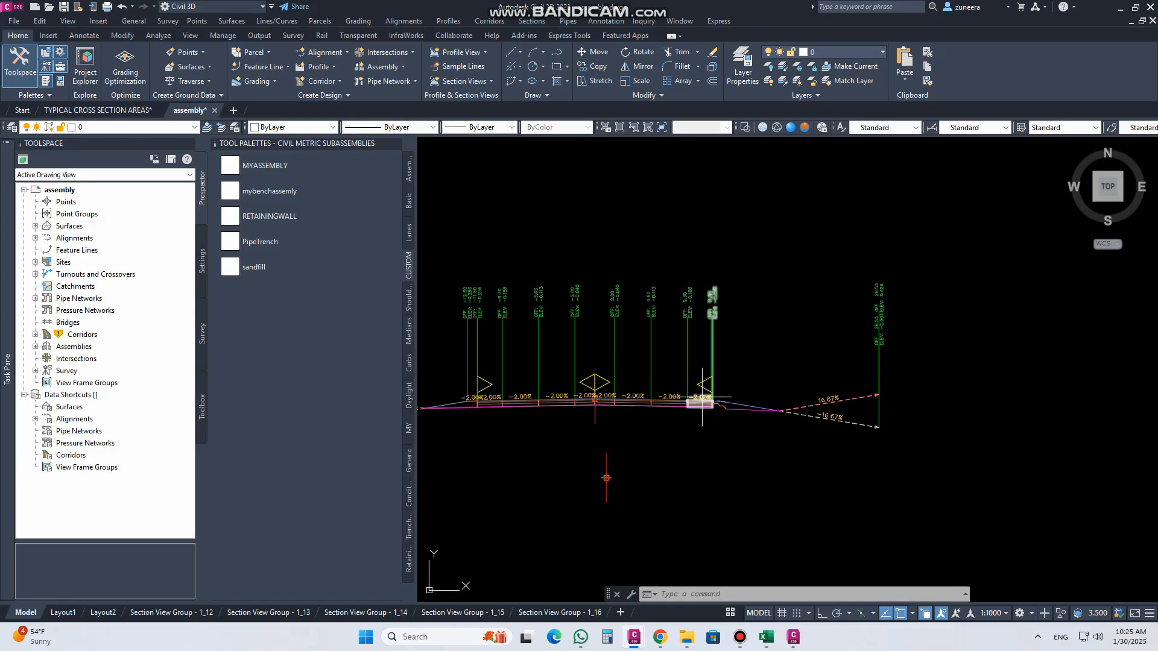
Step: Set all surface targets of M.Road Corridor to TR_CPSU_4 and rebuild the corridor
{"action": "left_click", "coordinate": [35, 334]}
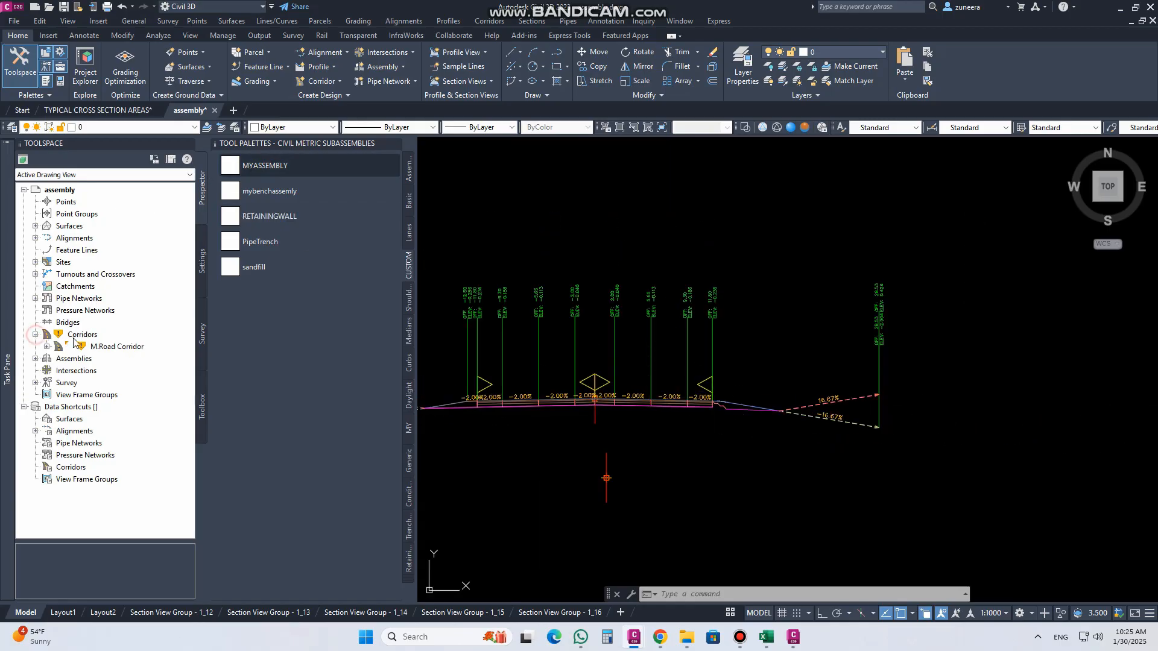
{"action": "left_click", "coordinate": [47, 346]}
{"action": "right_click", "coordinate": [121, 347]}
{"action": "left_click", "coordinate": [160, 359]}
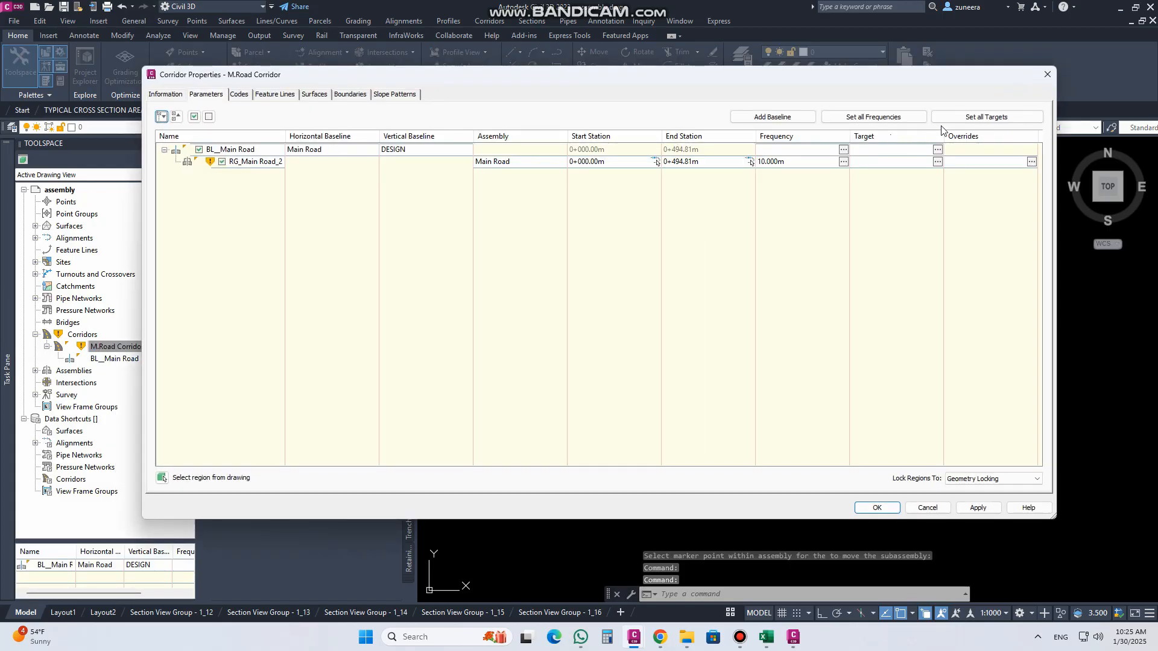
{"action": "left_click", "coordinate": [959, 119]}
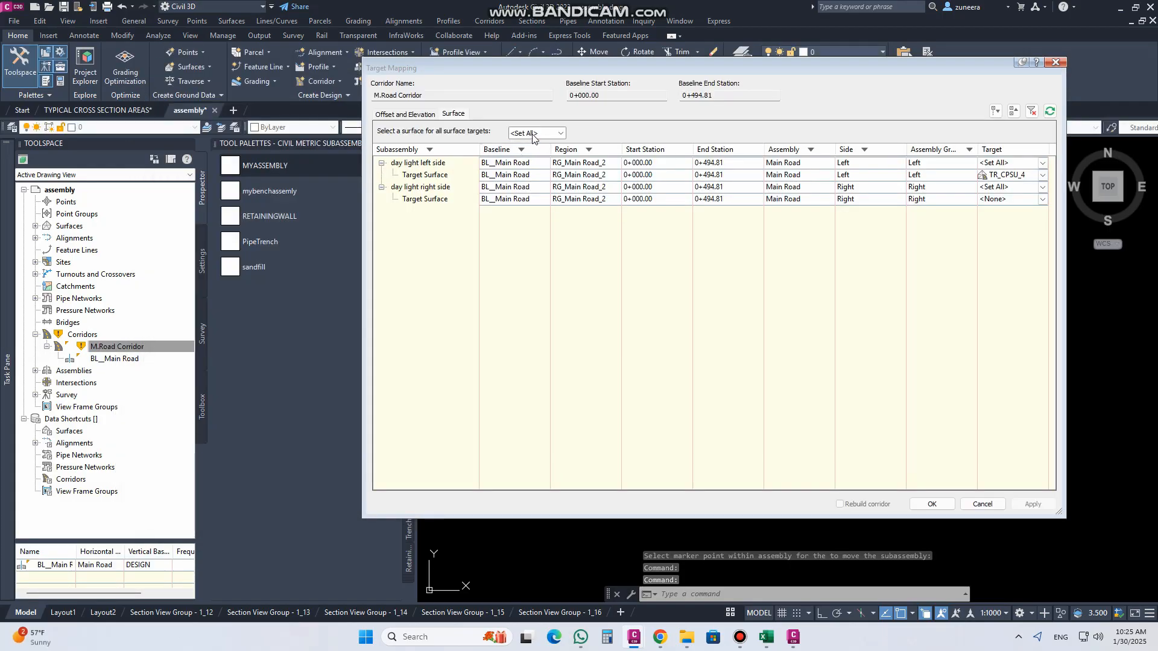
{"action": "left_click", "coordinate": [535, 132]}
{"action": "left_click", "coordinate": [532, 154]}
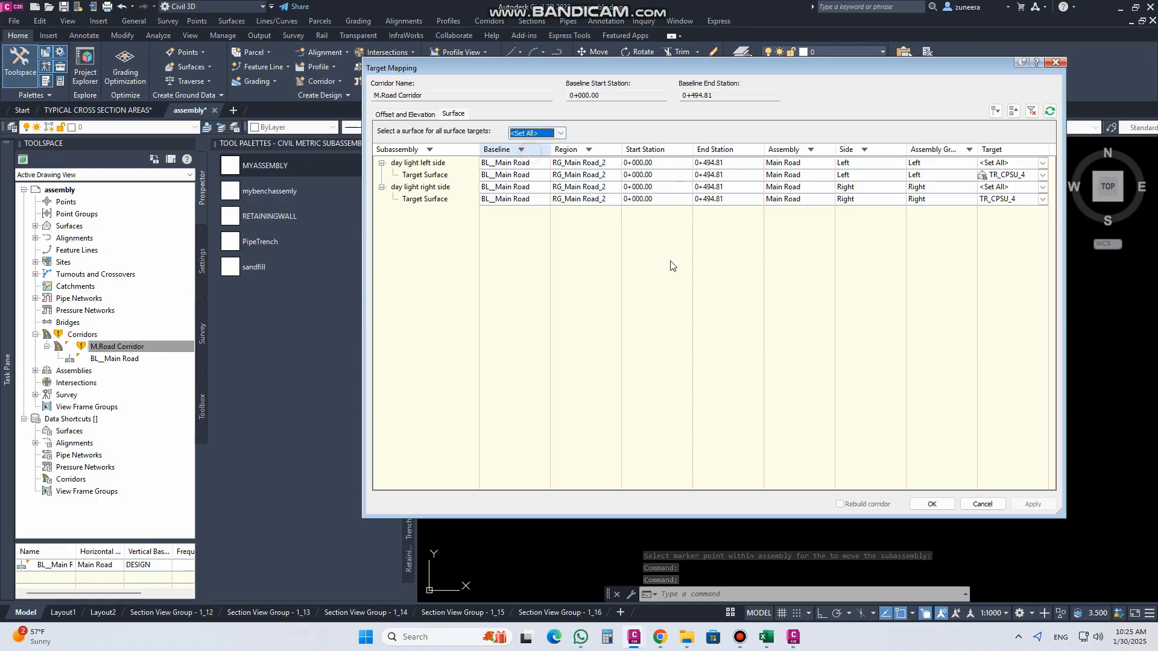
{"action": "left_click", "coordinate": [935, 505]}
{"action": "left_click", "coordinate": [965, 509]}
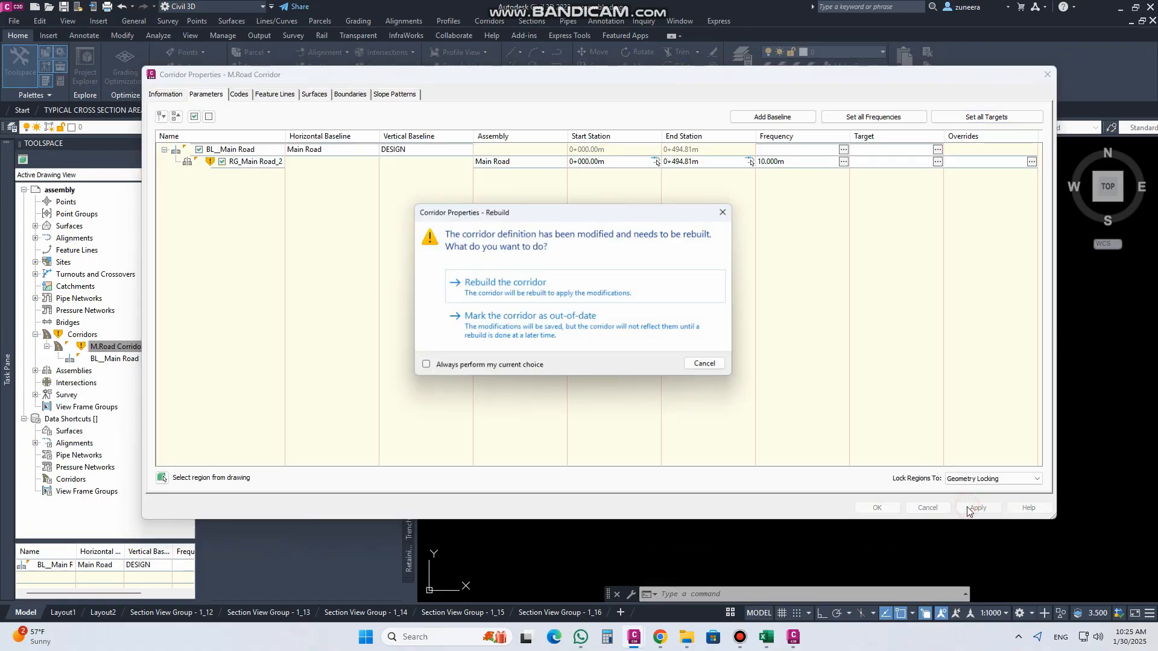
{"action": "left_click", "coordinate": [523, 288]}
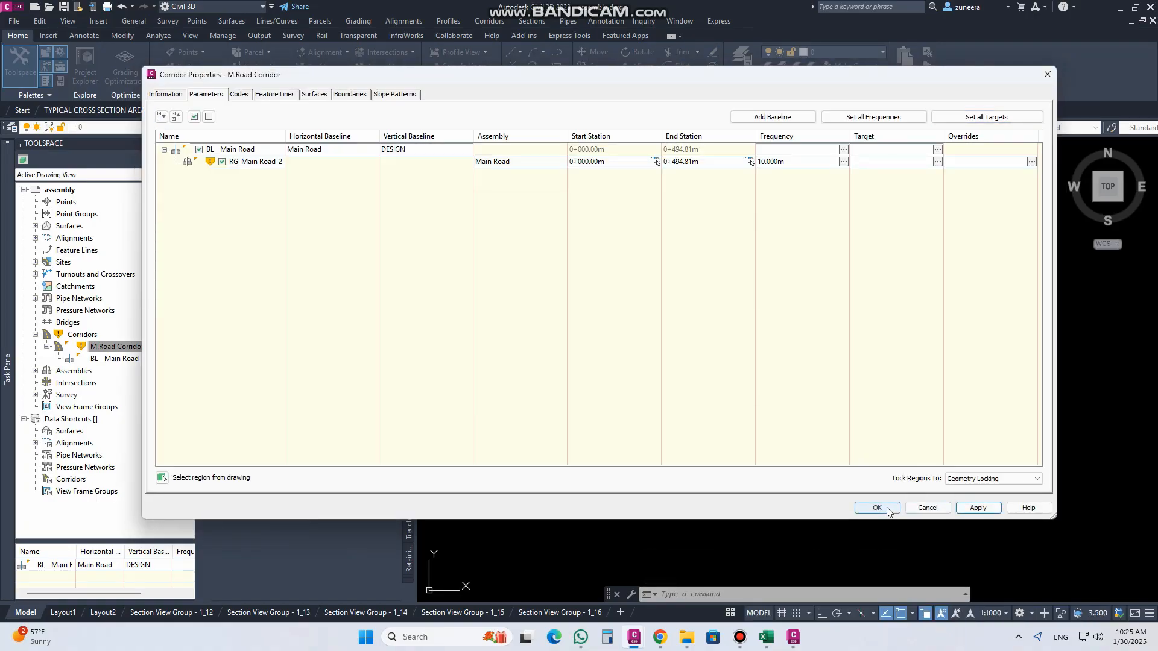
{"action": "left_click", "coordinate": [877, 508]}
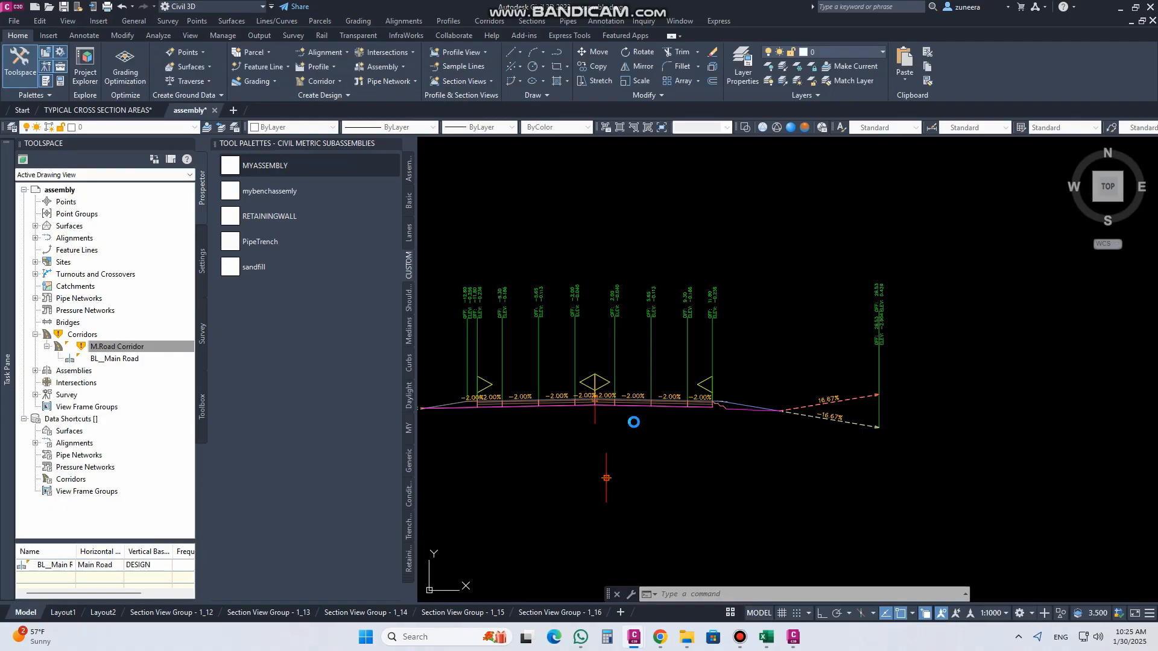
Step: Examine the new right sand fill shoulder and its daylight slope in the section views
{"action": "scroll", "coordinate": [603, 410], "scroll_direction": "down", "scroll_amount": 8}
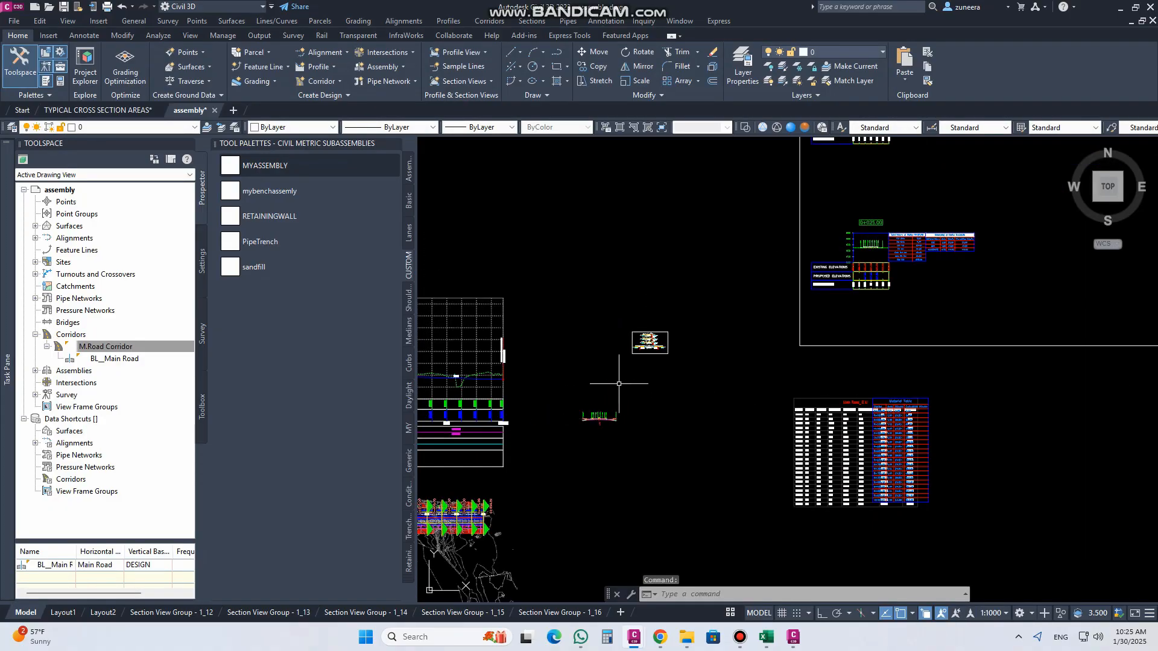
{"action": "scroll", "coordinate": [844, 303], "scroll_direction": "up", "scroll_amount": 15}
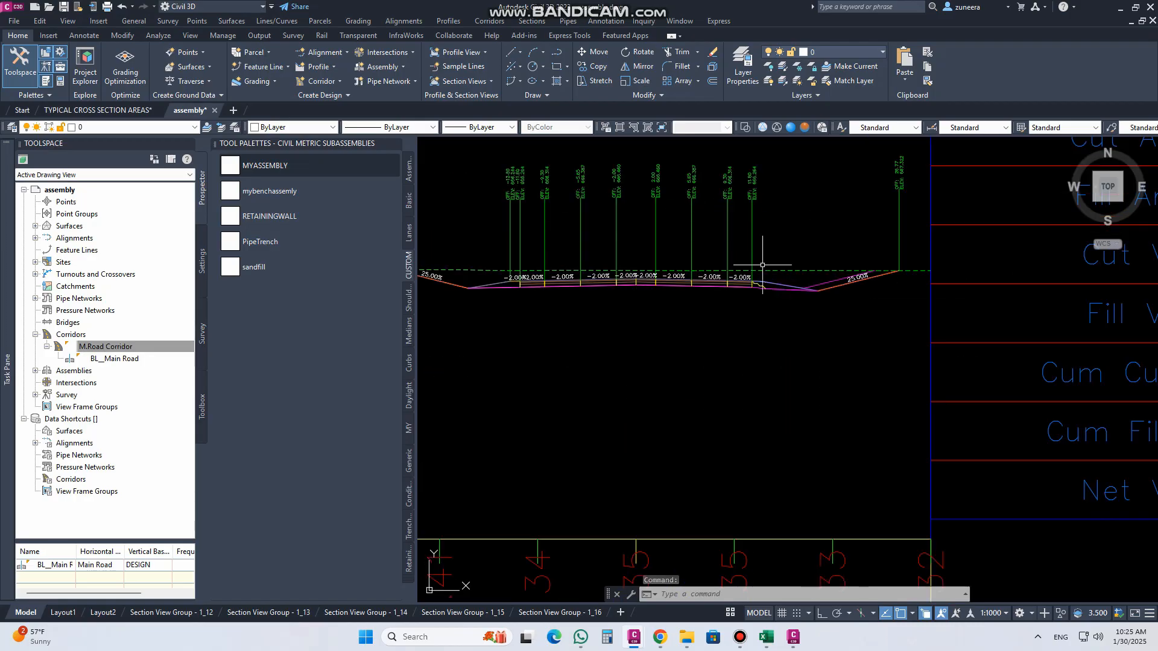
{"action": "scroll", "coordinate": [776, 284], "scroll_direction": "up", "scroll_amount": 4}
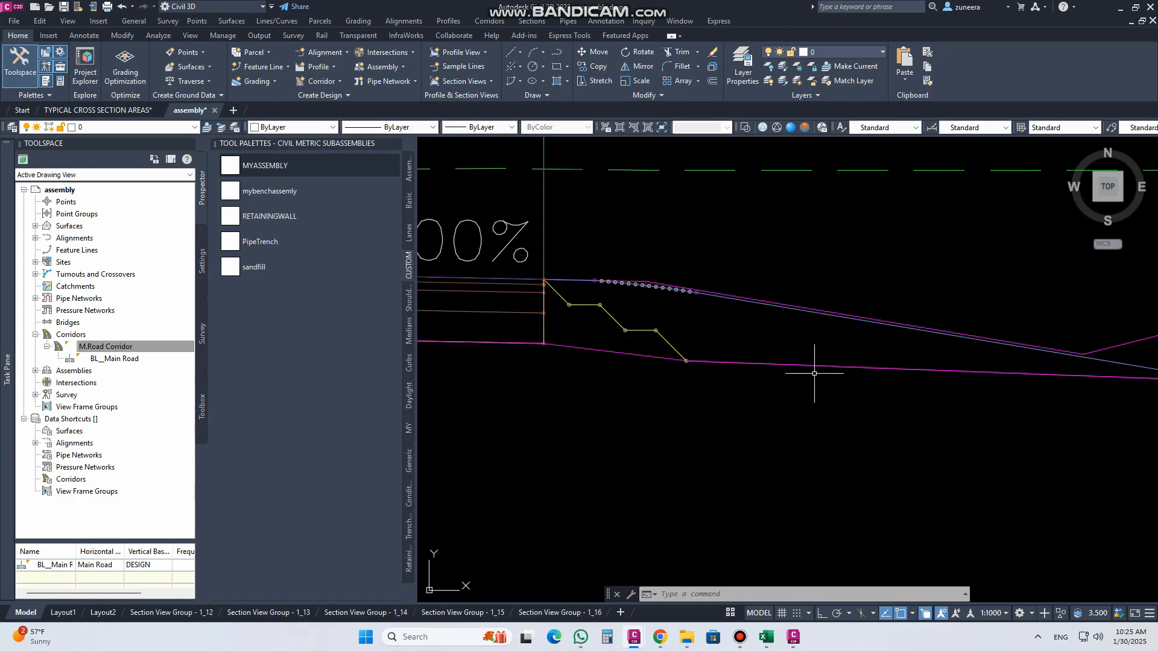
{"action": "scroll", "coordinate": [546, 356], "scroll_direction": "down", "scroll_amount": 10}
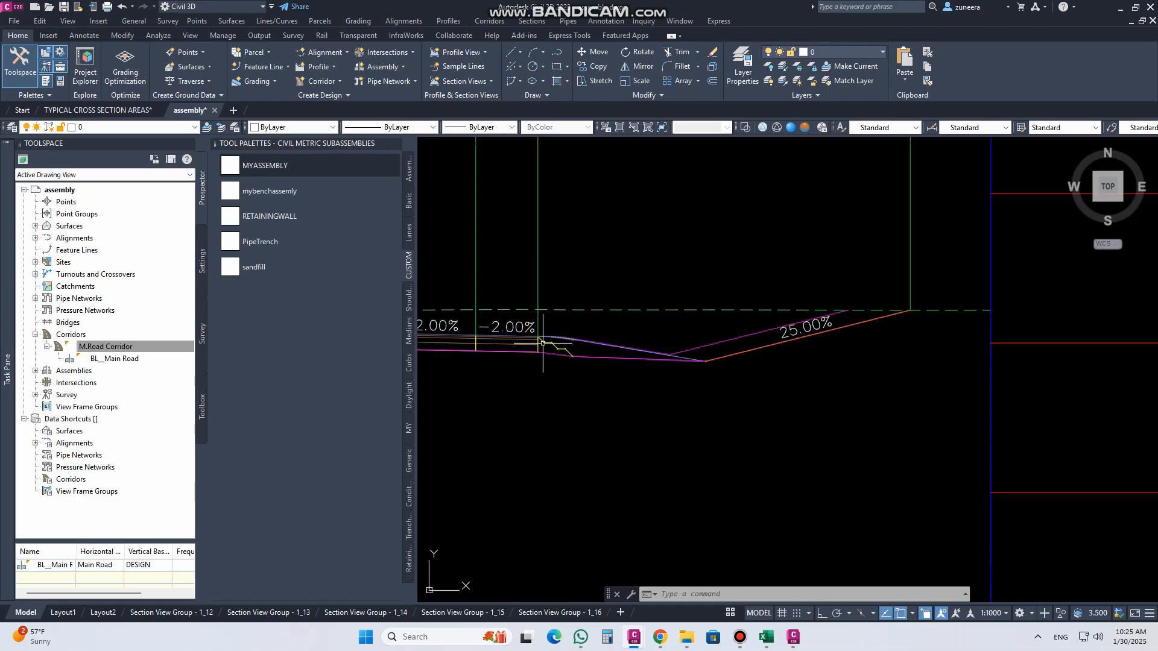
{"action": "scroll", "coordinate": [560, 430], "scroll_direction": "up", "scroll_amount": 10}
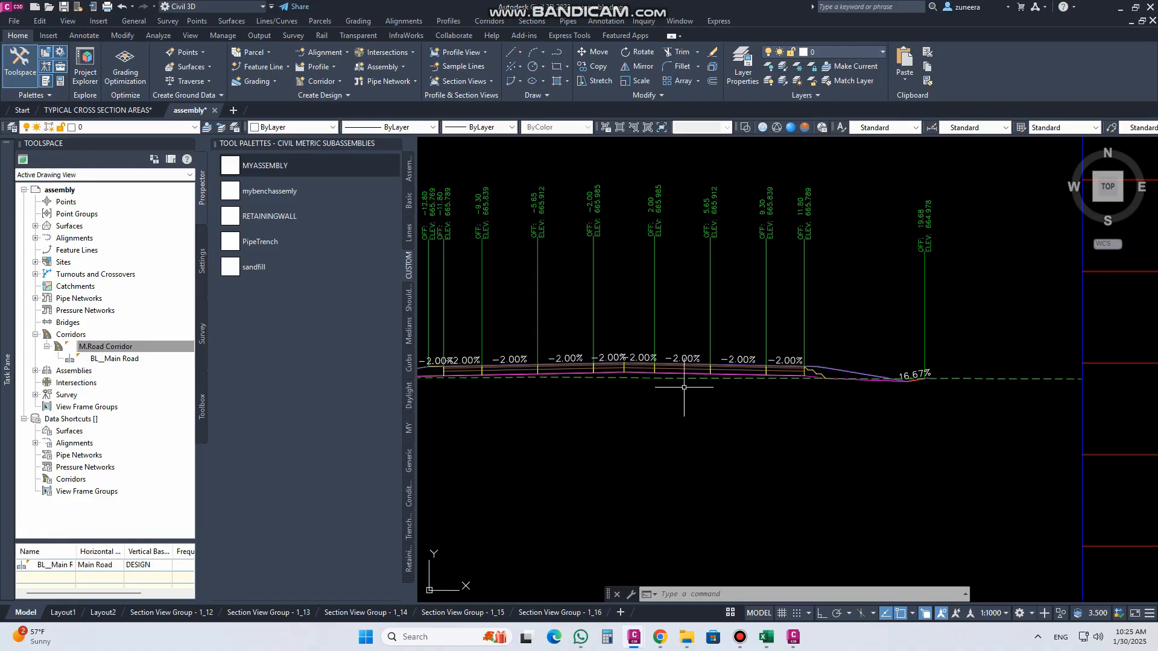
{"action": "middle_click_drag", "start_coordinate": [852, 388], "coordinate": [756, 398]}
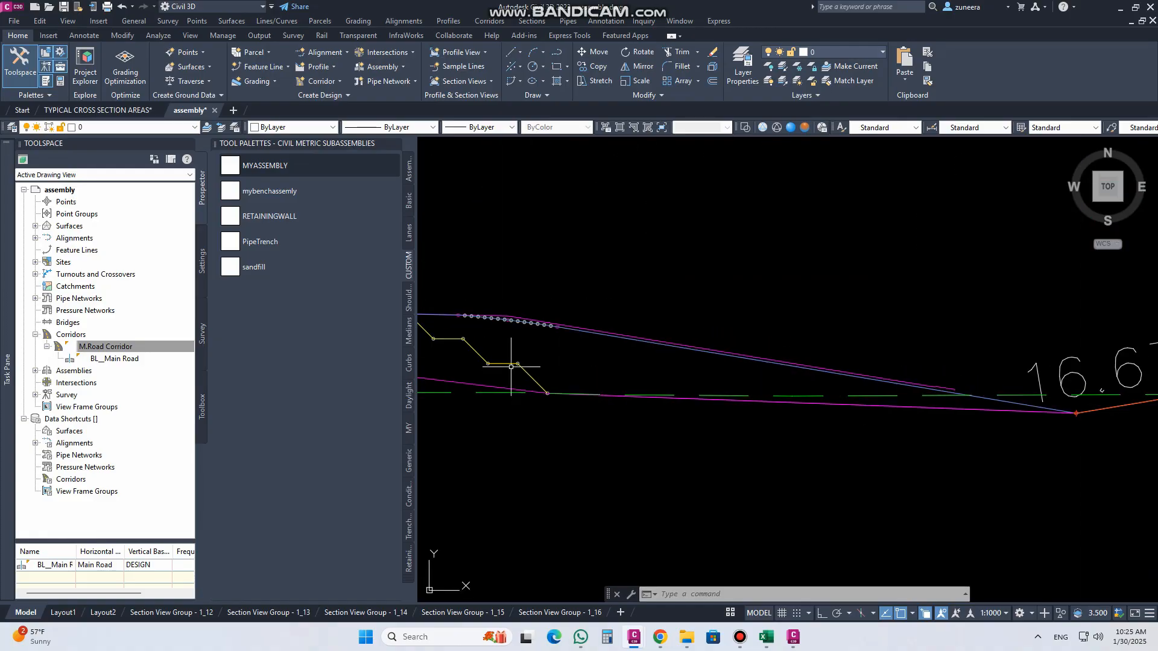
{"action": "scroll", "coordinate": [510, 363], "scroll_direction": "down", "scroll_amount": 2}
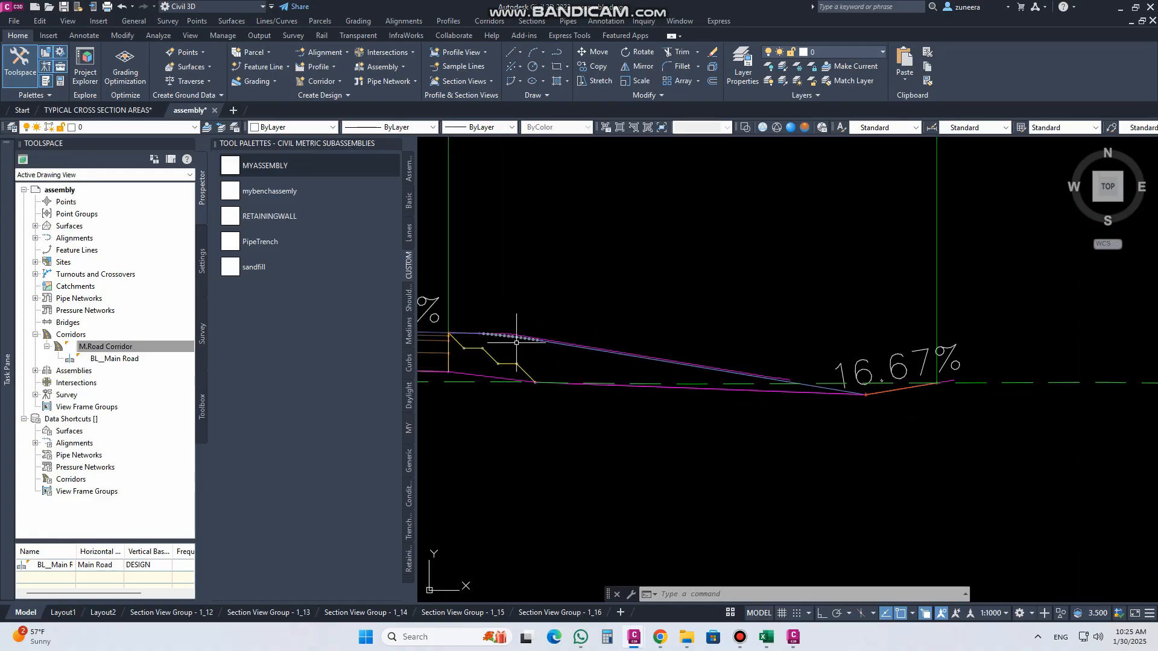
Step: Erase the magenta surface line running beneath the stepped right shoulder in the 0+025.00 section view
{"action": "left_click", "coordinate": [492, 378]}
{"action": "key", "text": "e"}
{"action": "key", "text": "Return"}
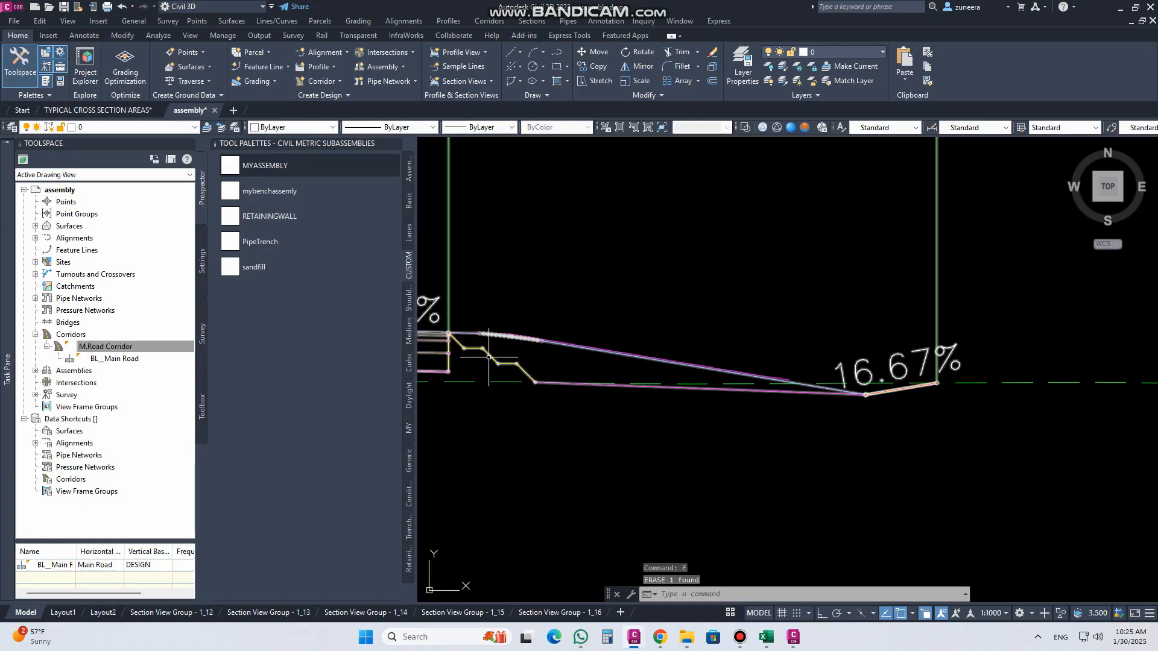
Step: Check the right shoulder's steps, bottom line and daylight tie-in at station 0+025.00 and in a neighbouring section view
{"action": "scroll", "coordinate": [489, 357], "scroll_direction": "up", "scroll_amount": 2}
{"action": "scroll", "coordinate": [717, 363], "scroll_direction": "down", "scroll_amount": 7}
{"action": "scroll", "coordinate": [685, 336], "scroll_direction": "up", "scroll_amount": 7}
{"action": "scroll", "coordinate": [603, 327], "scroll_direction": "down", "scroll_amount": 3}
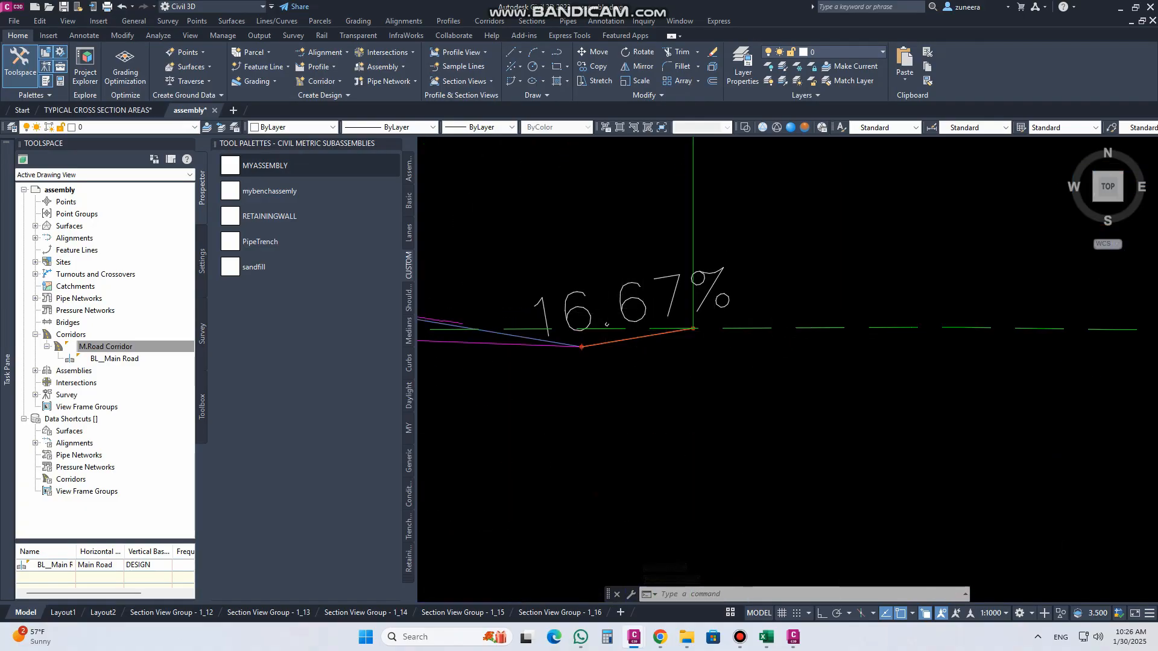
{"action": "scroll", "coordinate": [620, 326], "scroll_direction": "down", "scroll_amount": 4}
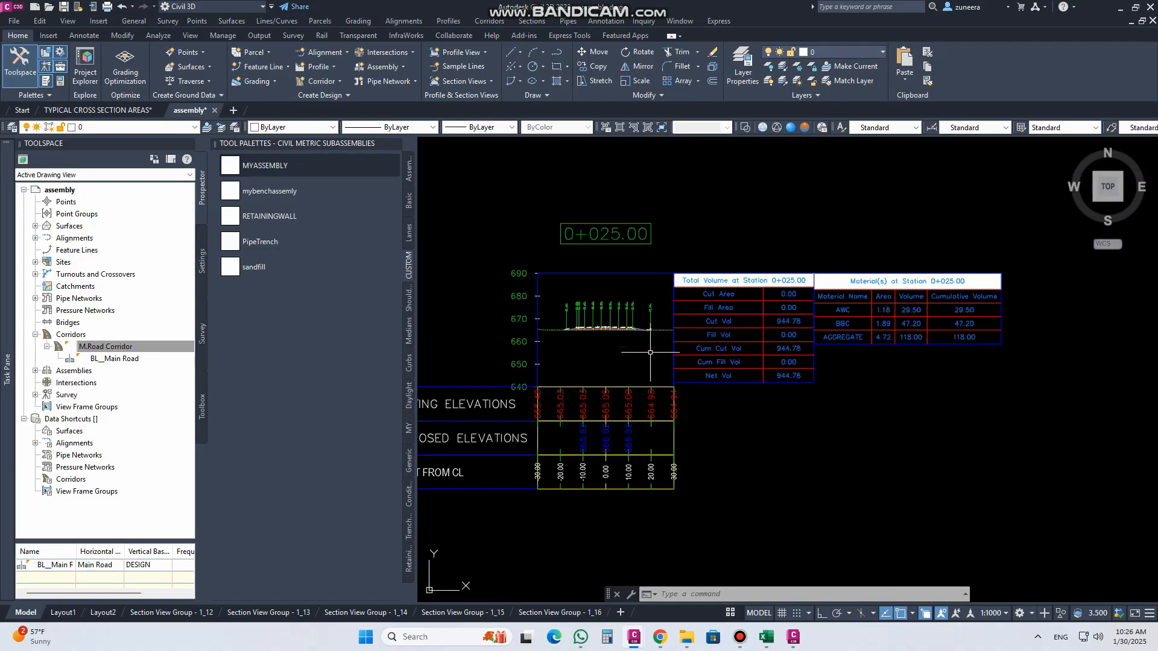
{"action": "scroll", "coordinate": [651, 352], "scroll_direction": "down", "scroll_amount": 5}
{"action": "middle_click_drag", "start_coordinate": [877, 367], "coordinate": [643, 372]}
{"action": "scroll", "coordinate": [1020, 383], "scroll_direction": "up", "scroll_amount": 5}
{"action": "scroll", "coordinate": [826, 277], "scroll_direction": "up", "scroll_amount": 8}
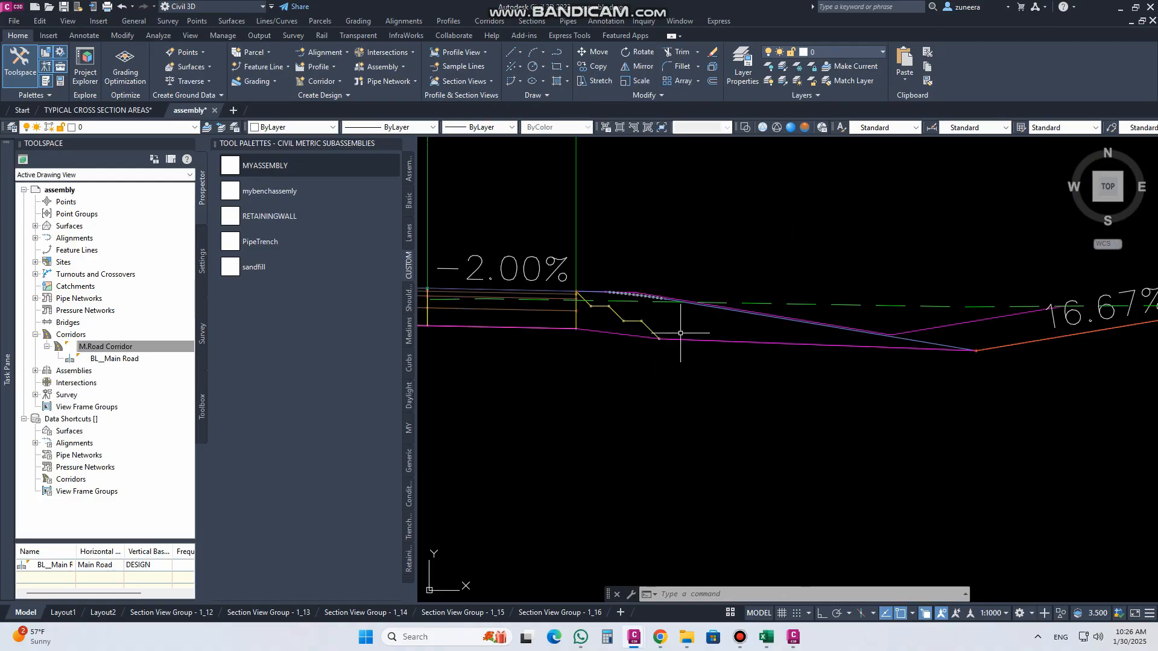
Step: Switch to sand fill.pkt in Subassembly Composer and pick point P3 in the flowchart
{"action": "left_click", "coordinate": [793, 637]}
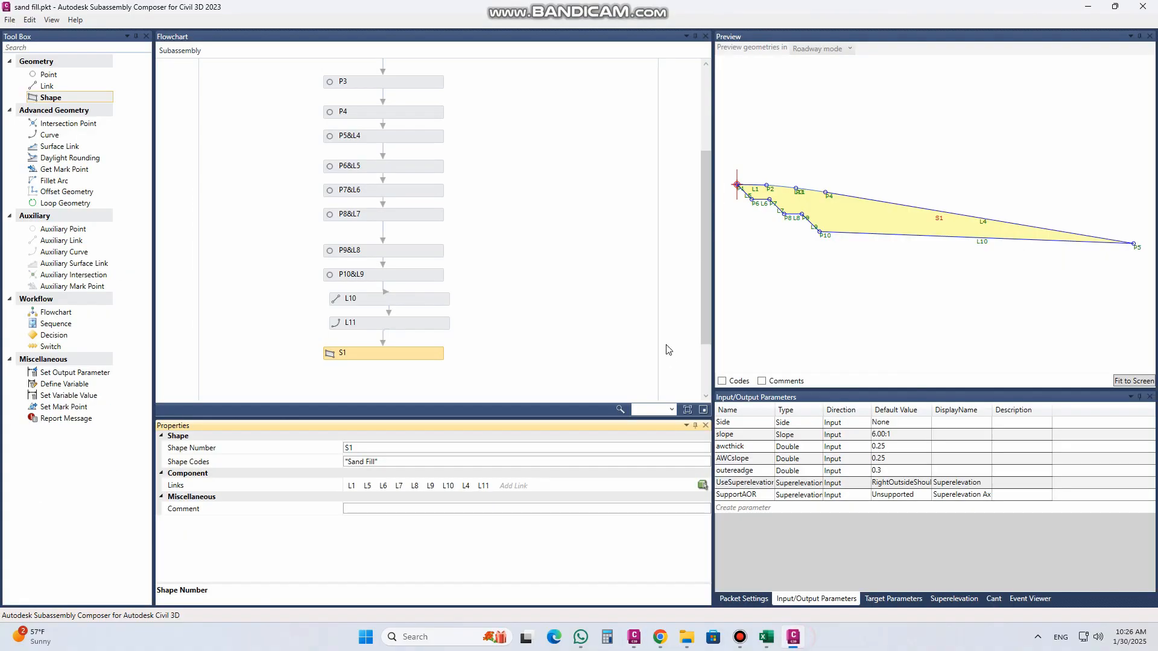
{"action": "left_click", "coordinate": [836, 286]}
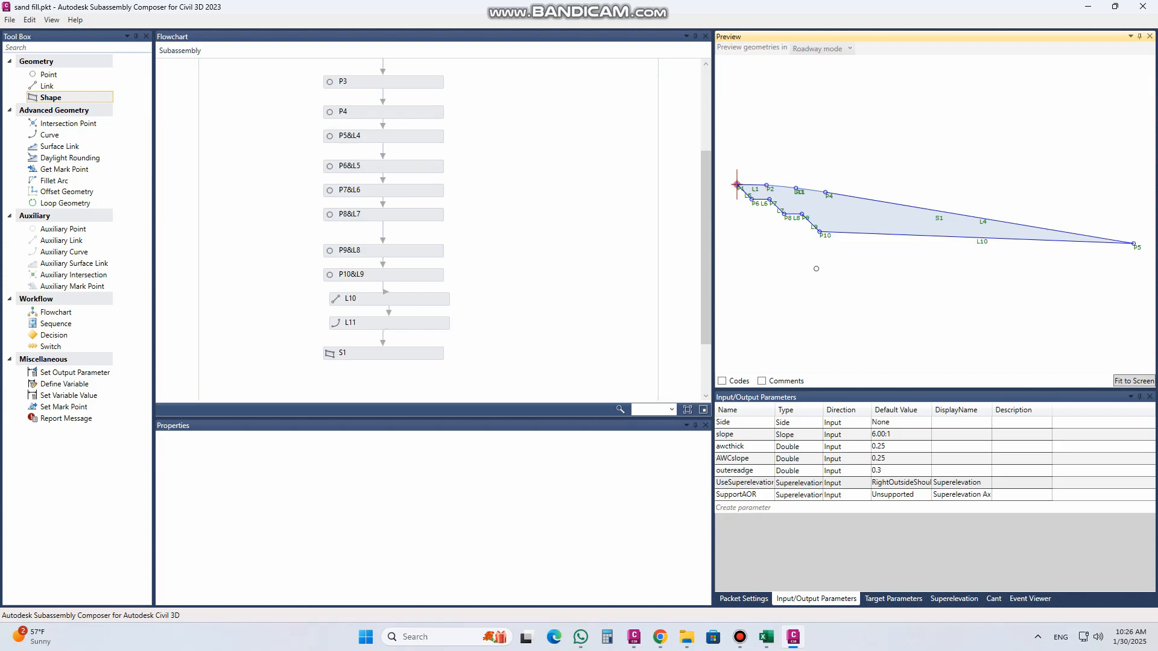
{"action": "left_click", "coordinate": [363, 76]}
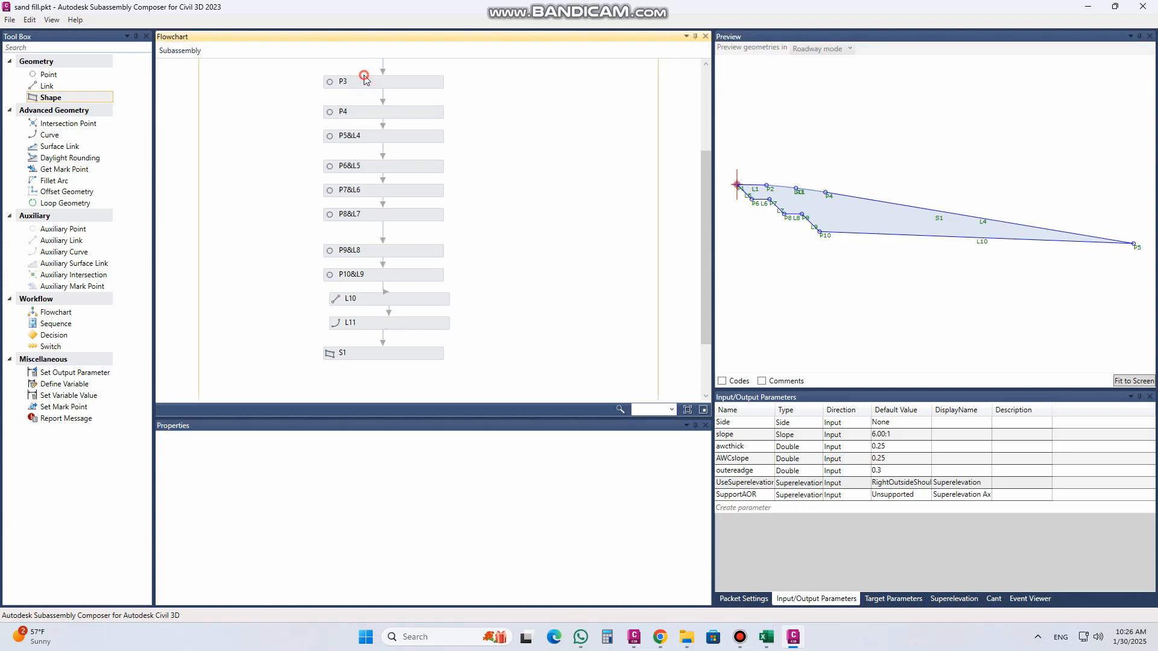